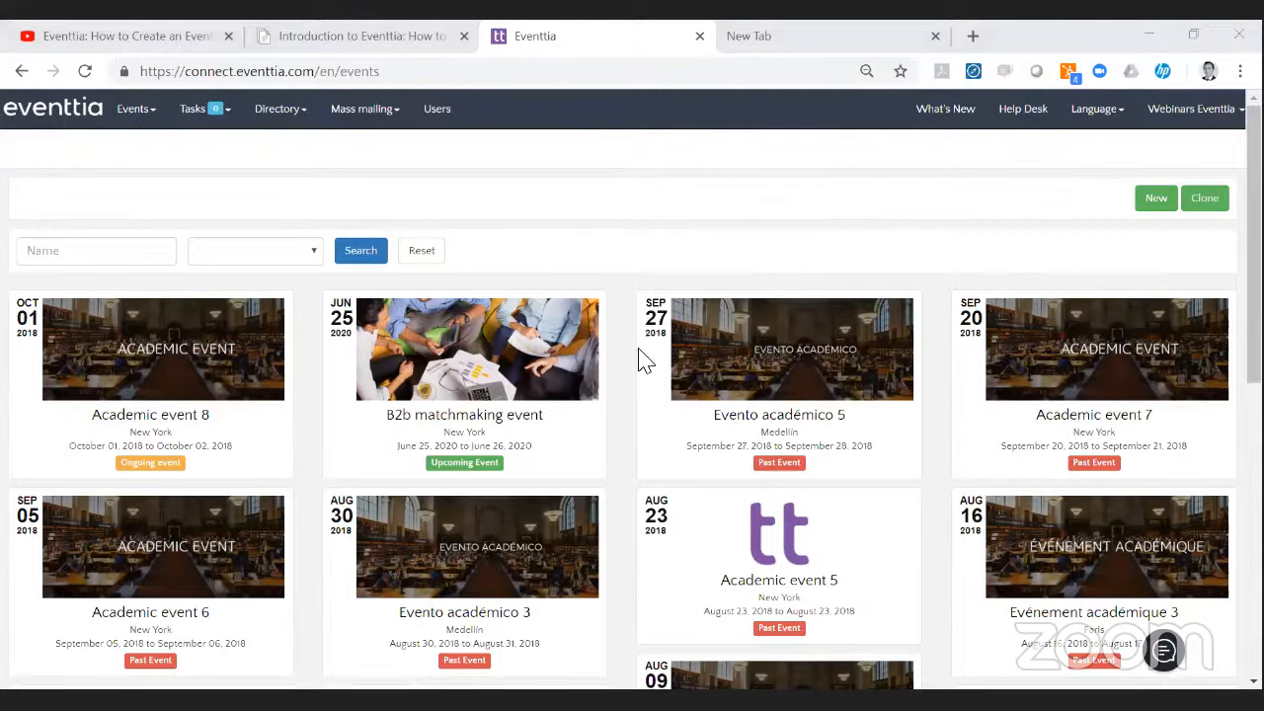
# Open the B2B matchmaking event and bring up its Networking module.
pyautogui.click(529, 381)
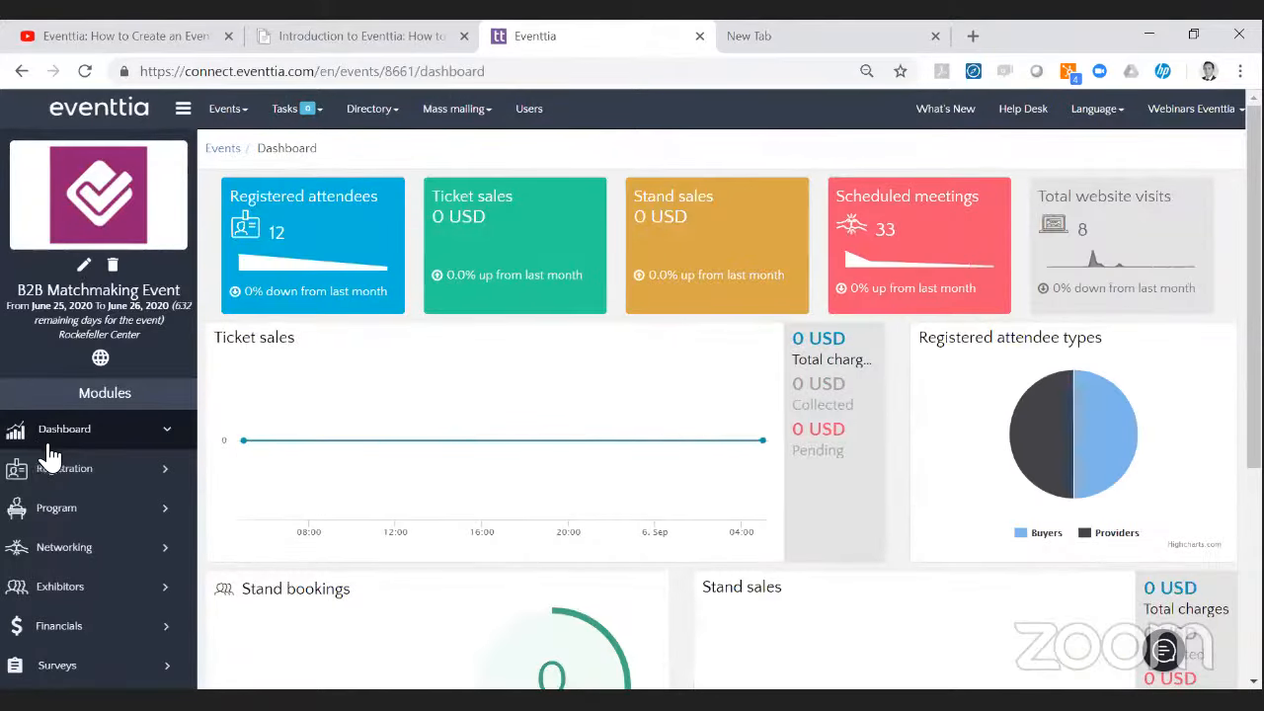
pyautogui.scroll(-3, 93, 423)
pyautogui.scroll(2, 85, 444)
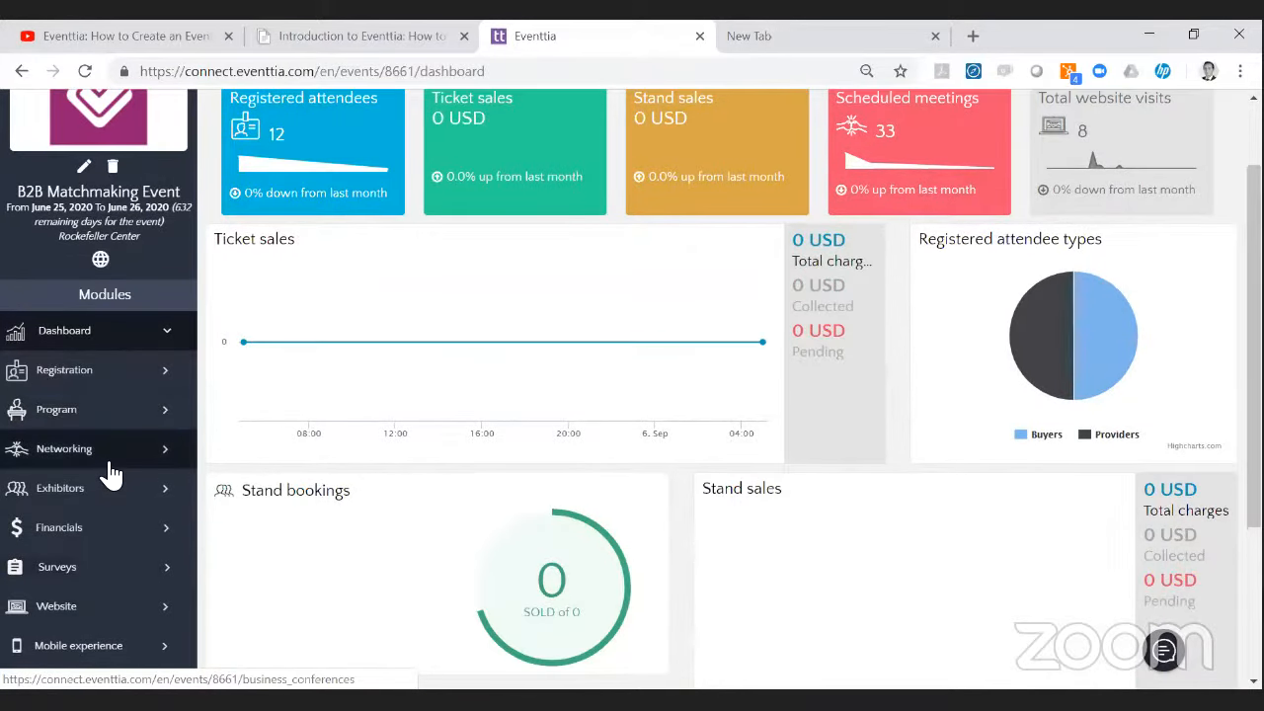
pyautogui.click(111, 460)
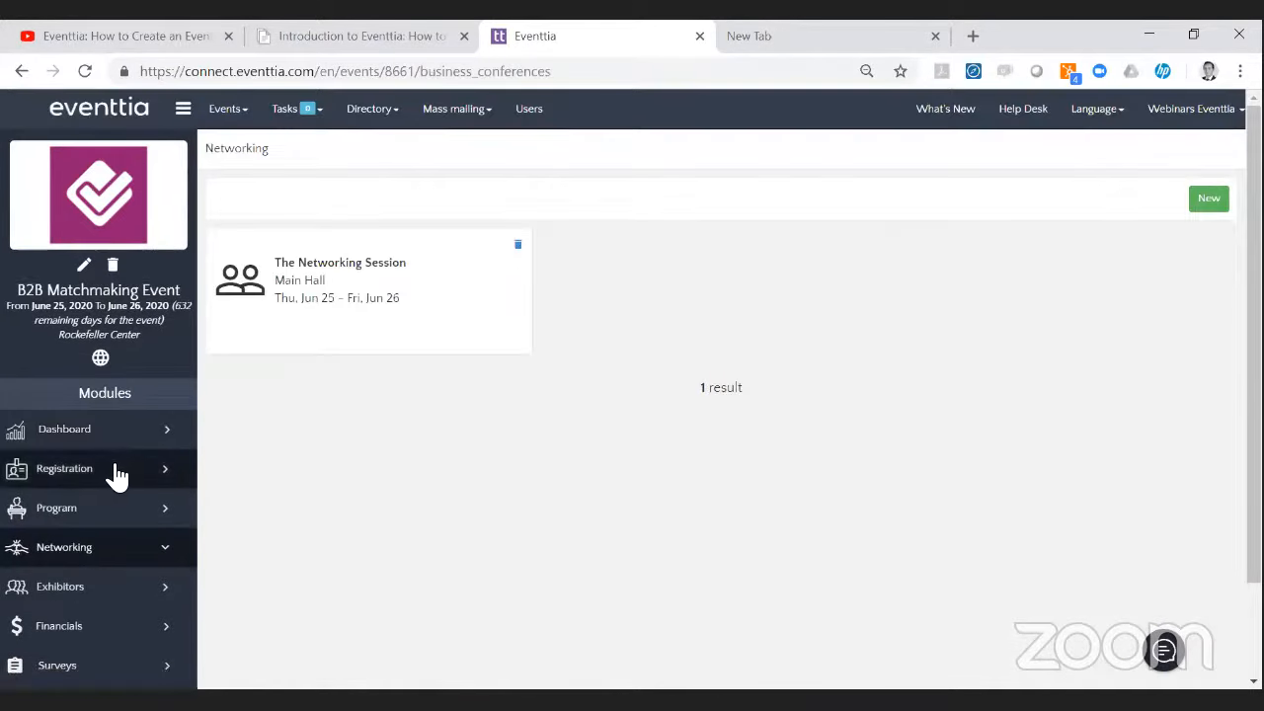
# View the event's attendee types in the Registration module.
pyautogui.click(119, 476)
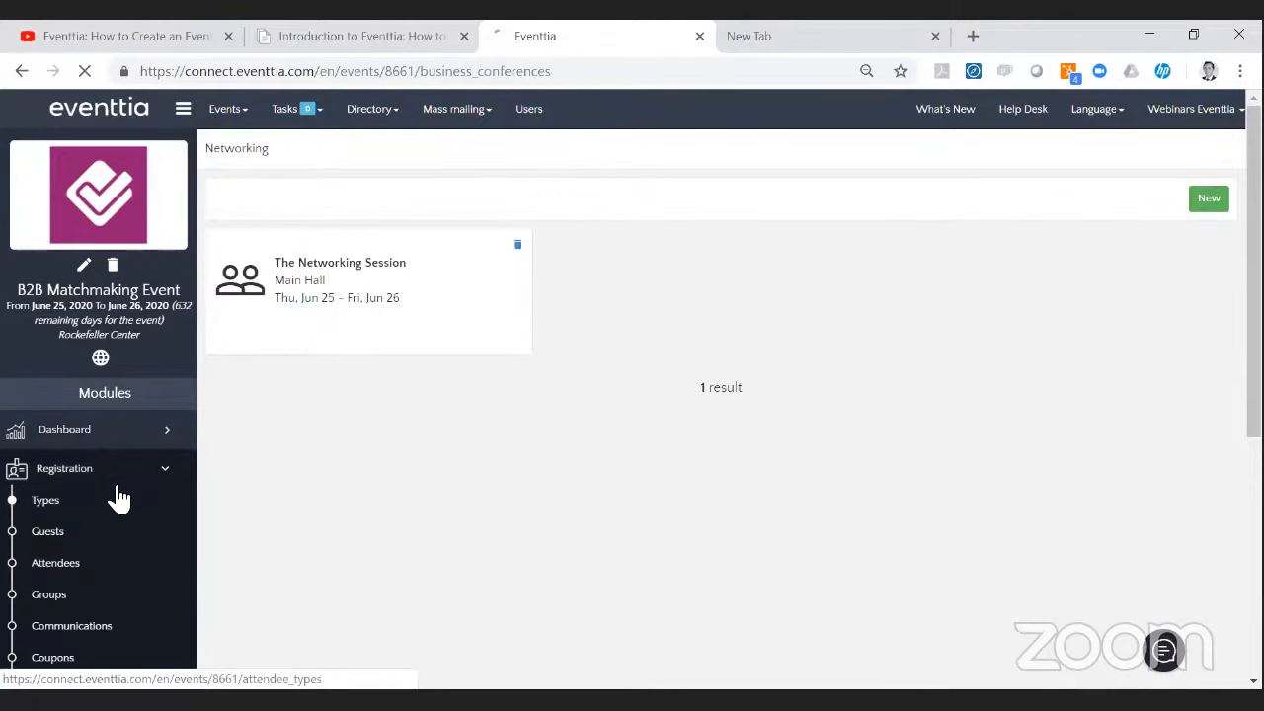
pyautogui.click(119, 490)
pyautogui.click(116, 468)
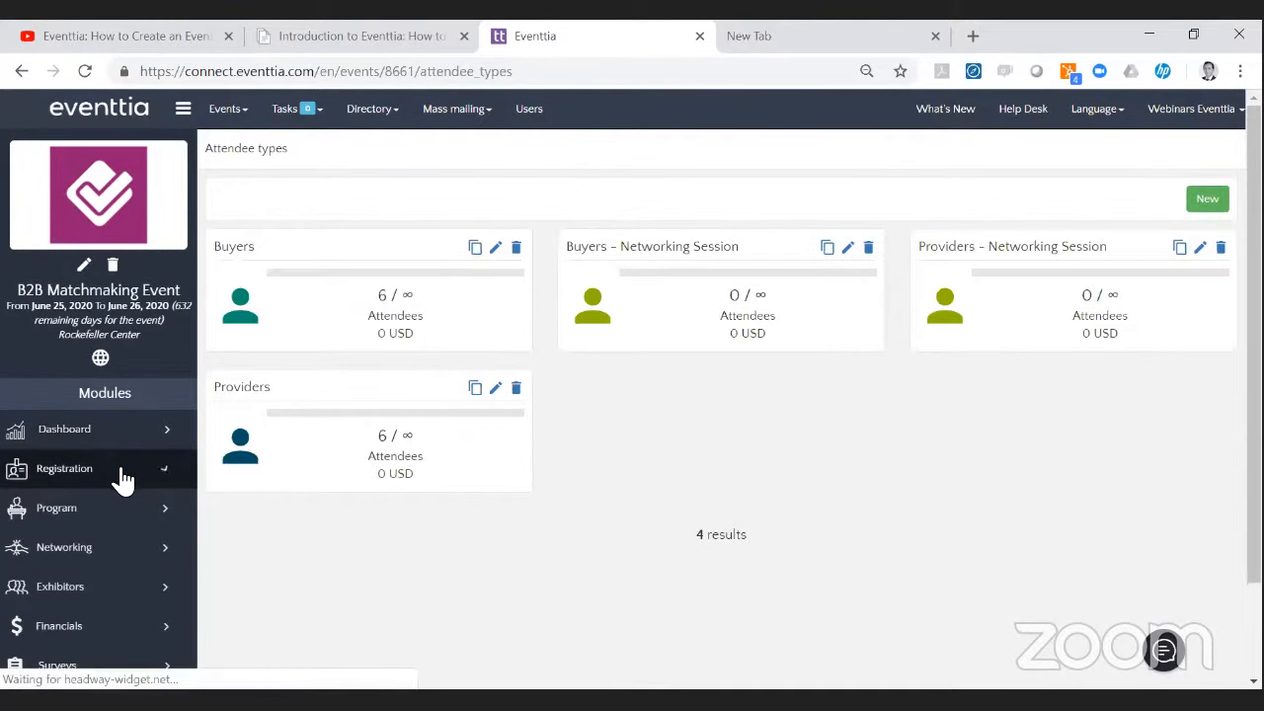
# Start a new session in the Networking module, named Networking Session, with Main Room as its location.
pyautogui.click(138, 548)
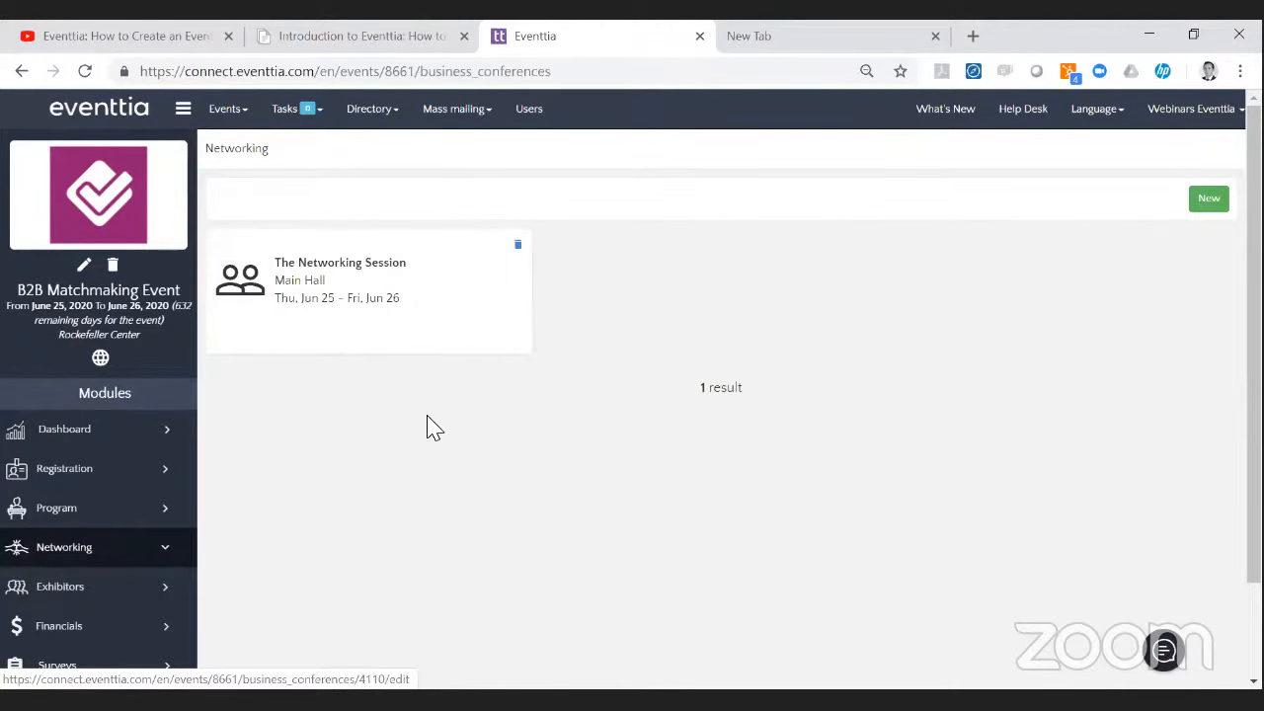
pyautogui.click(122, 561)
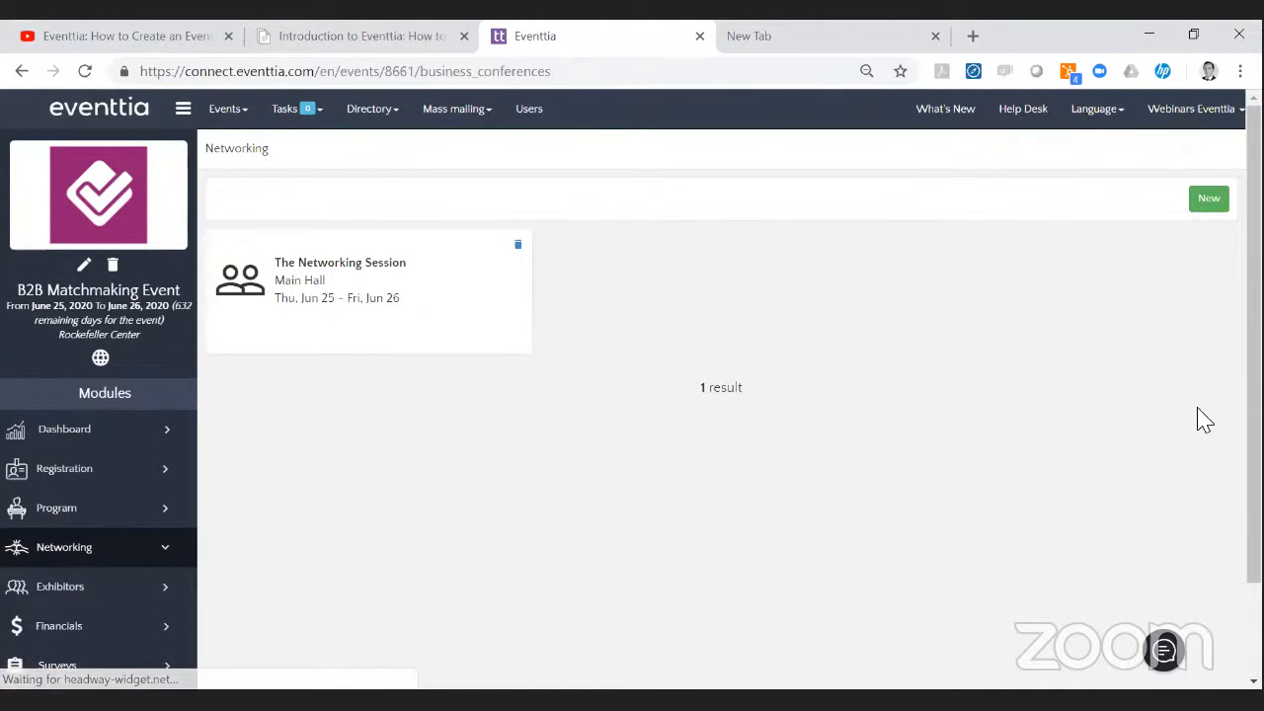
pyautogui.click(1213, 205)
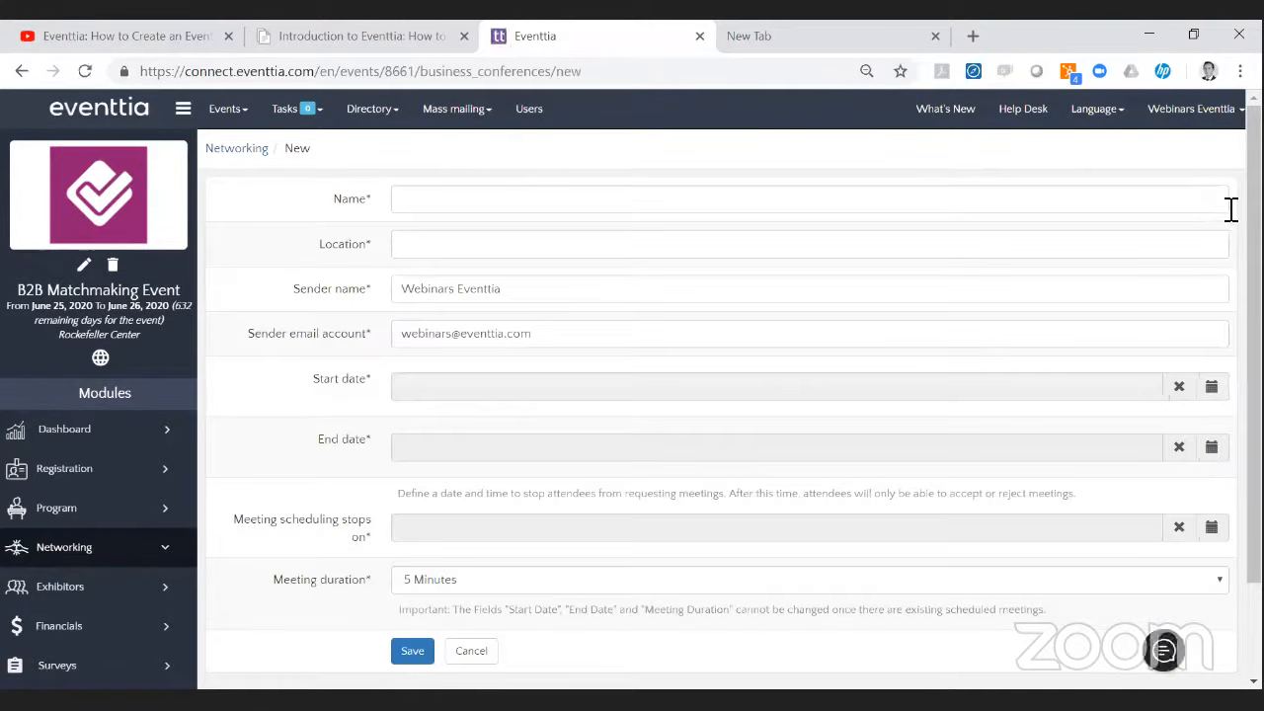
pyautogui.click(471, 210)
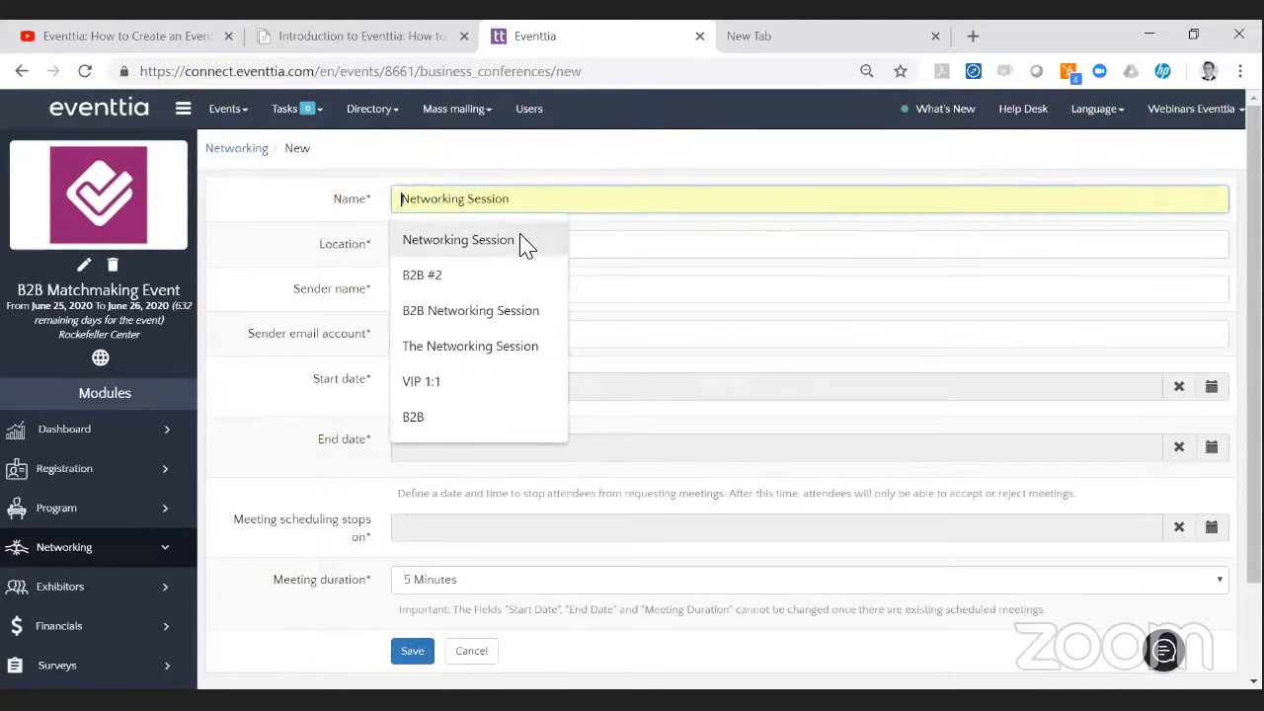
pyautogui.click(522, 247)
pyautogui.click(519, 246)
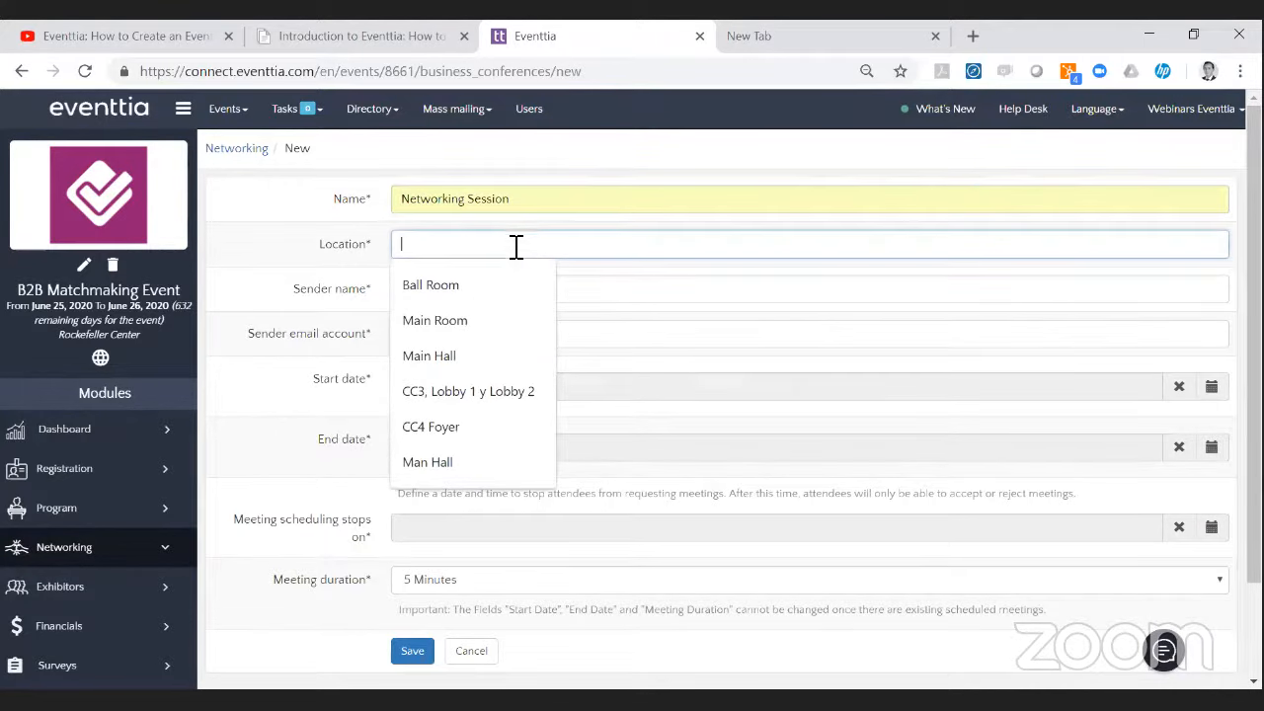
pyautogui.click(514, 324)
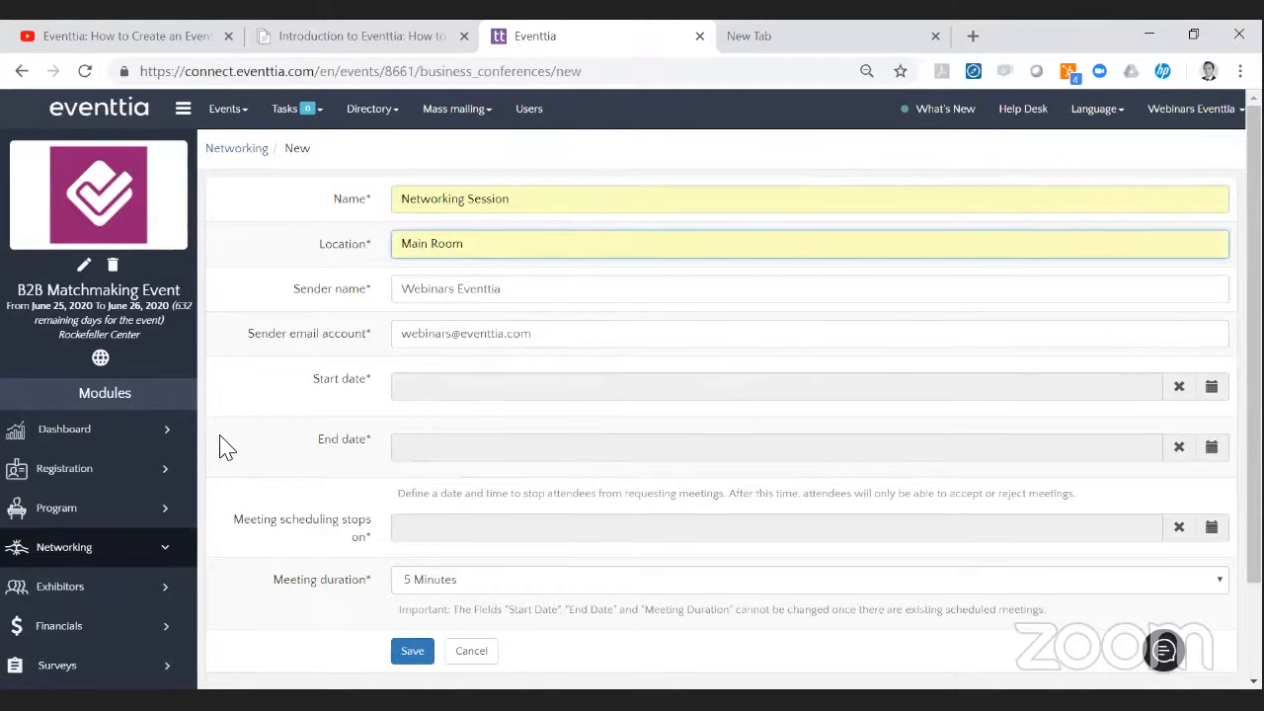
# Set the session's start date to 25/06/2020 at 09:00 and its end date to 26/06/2020 at 18:00.
pyautogui.click(455, 389)
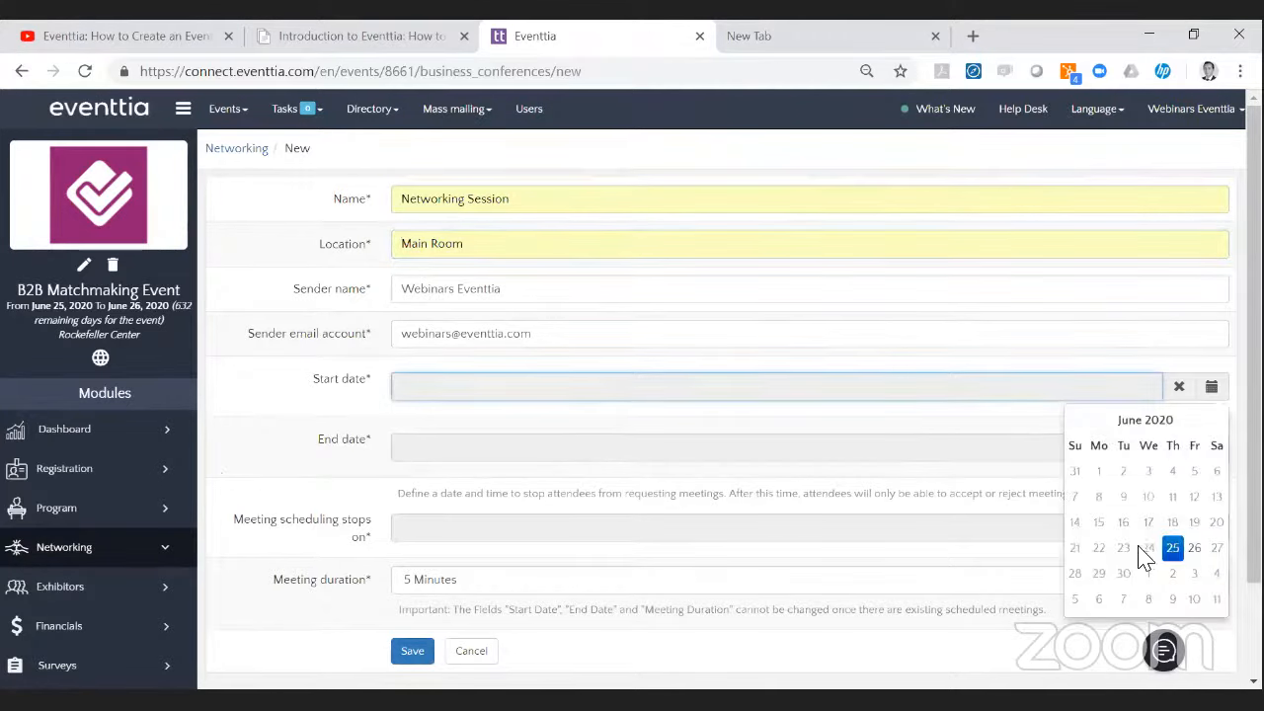
pyautogui.click(1180, 549)
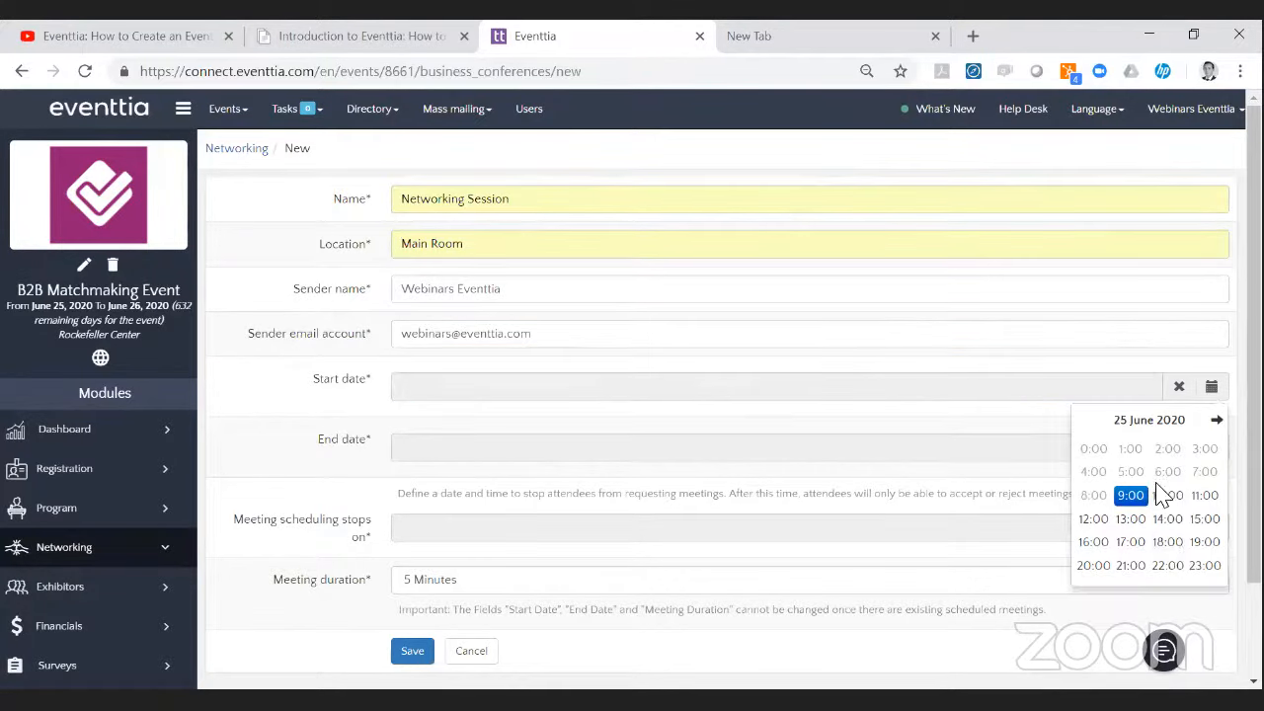
pyautogui.click(1130, 495)
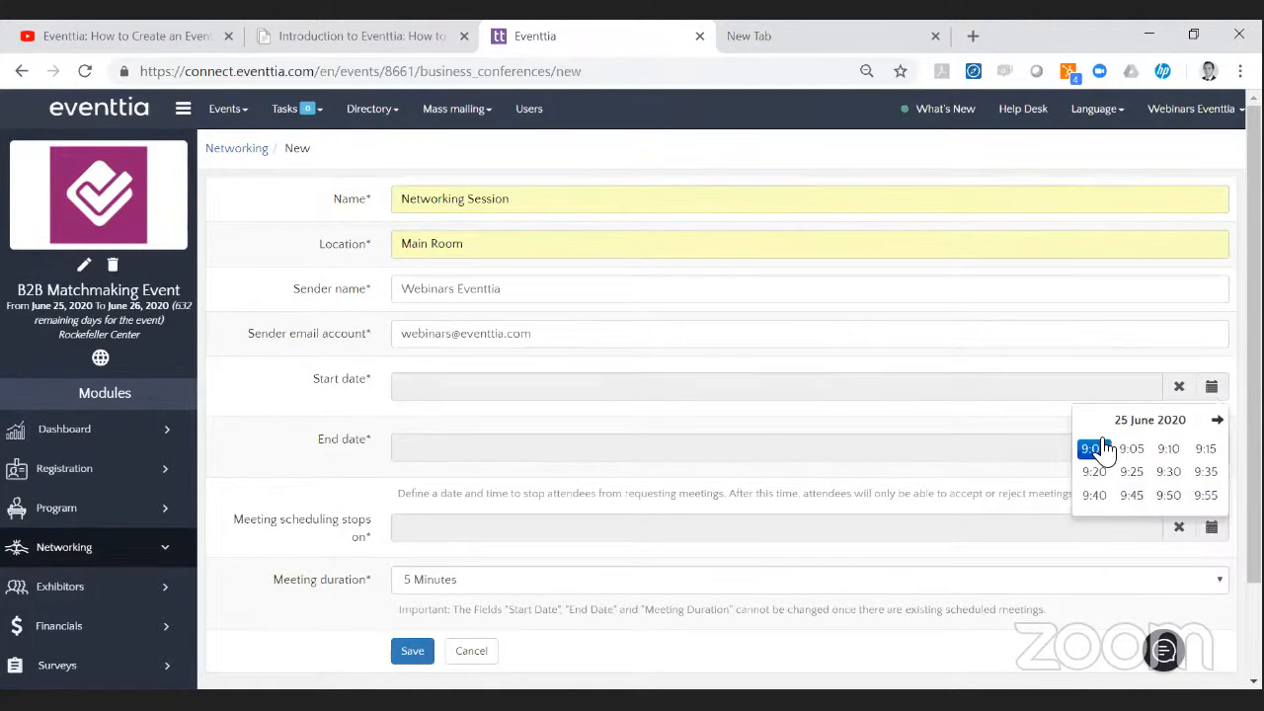
pyautogui.click(1021, 446)
pyautogui.click(1194, 609)
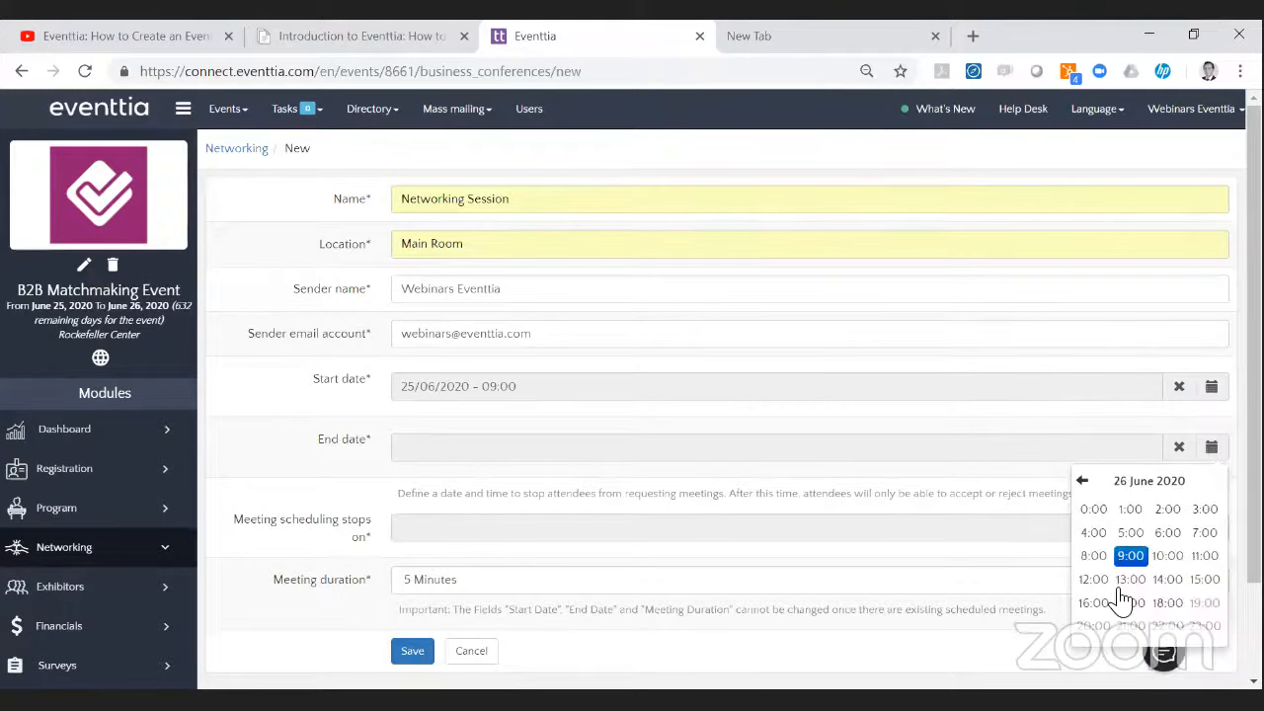
pyautogui.click(1163, 601)
pyautogui.click(1096, 513)
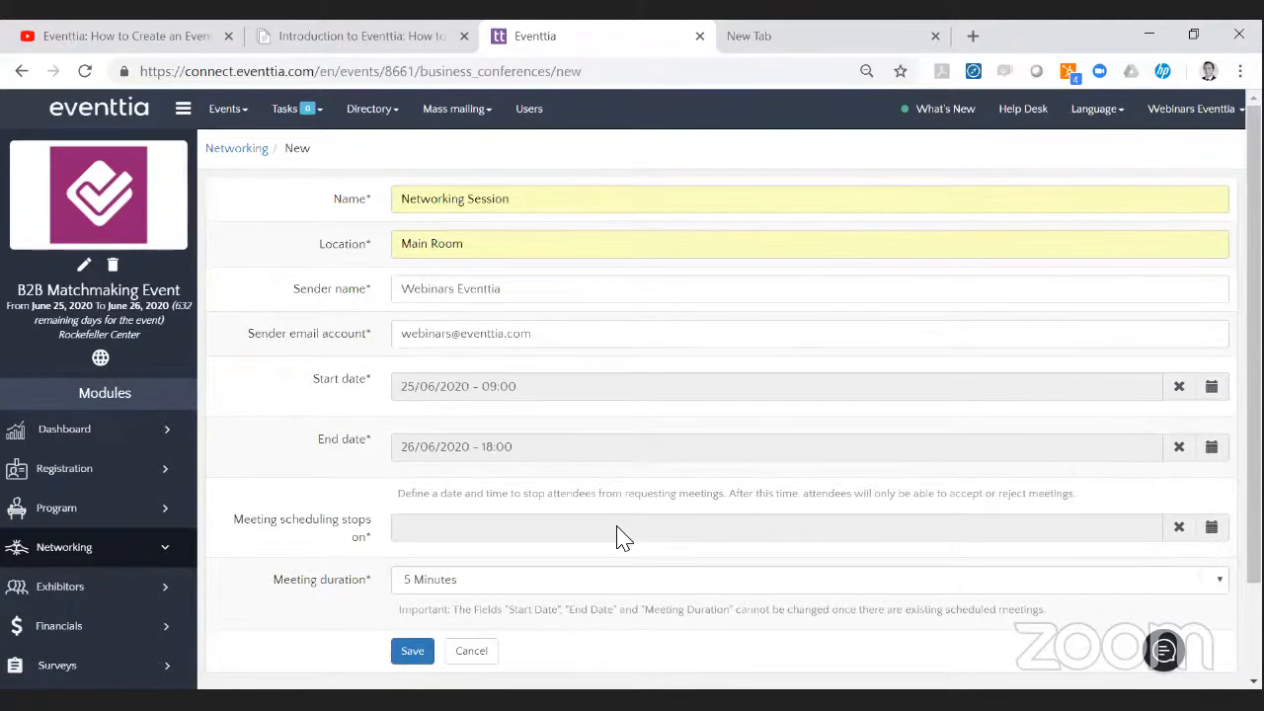
# Change the session's start date to 26/06/2020 at 09:00 and its end date to 25/06/2020 at 09:00.
pyautogui.scroll(-1, 618, 534)
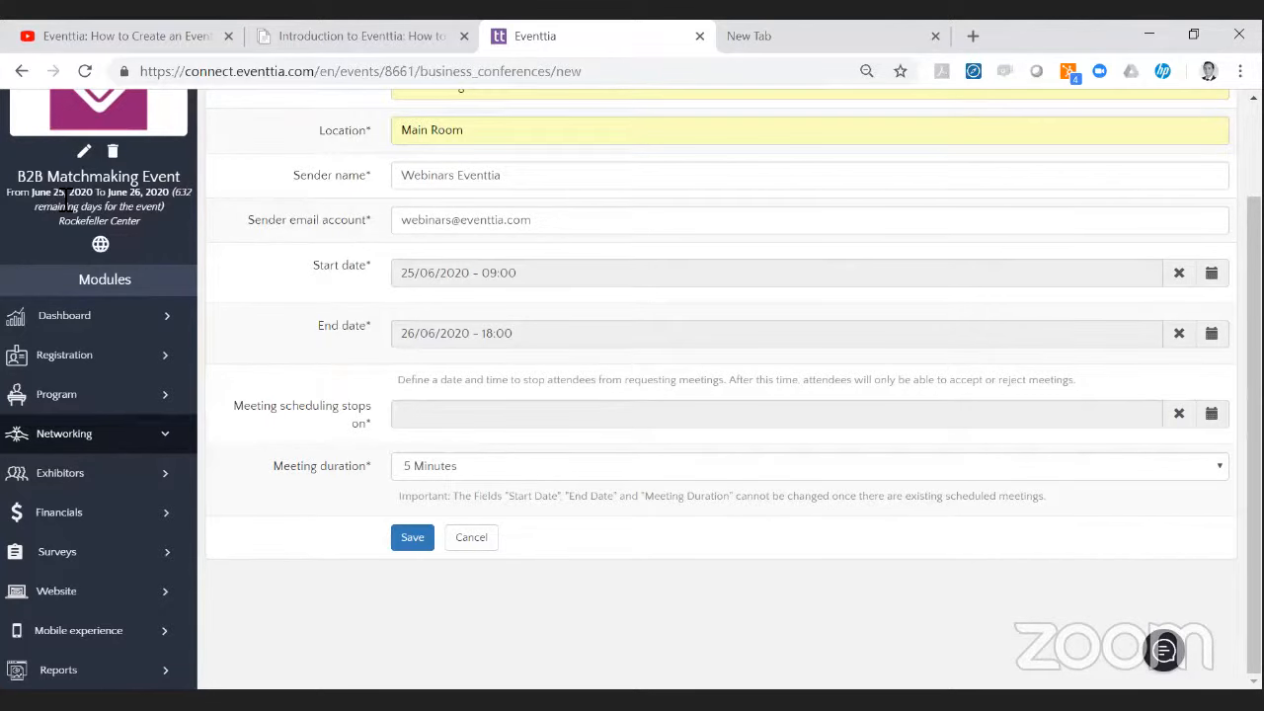
pyautogui.click(583, 279)
pyautogui.click(1204, 439)
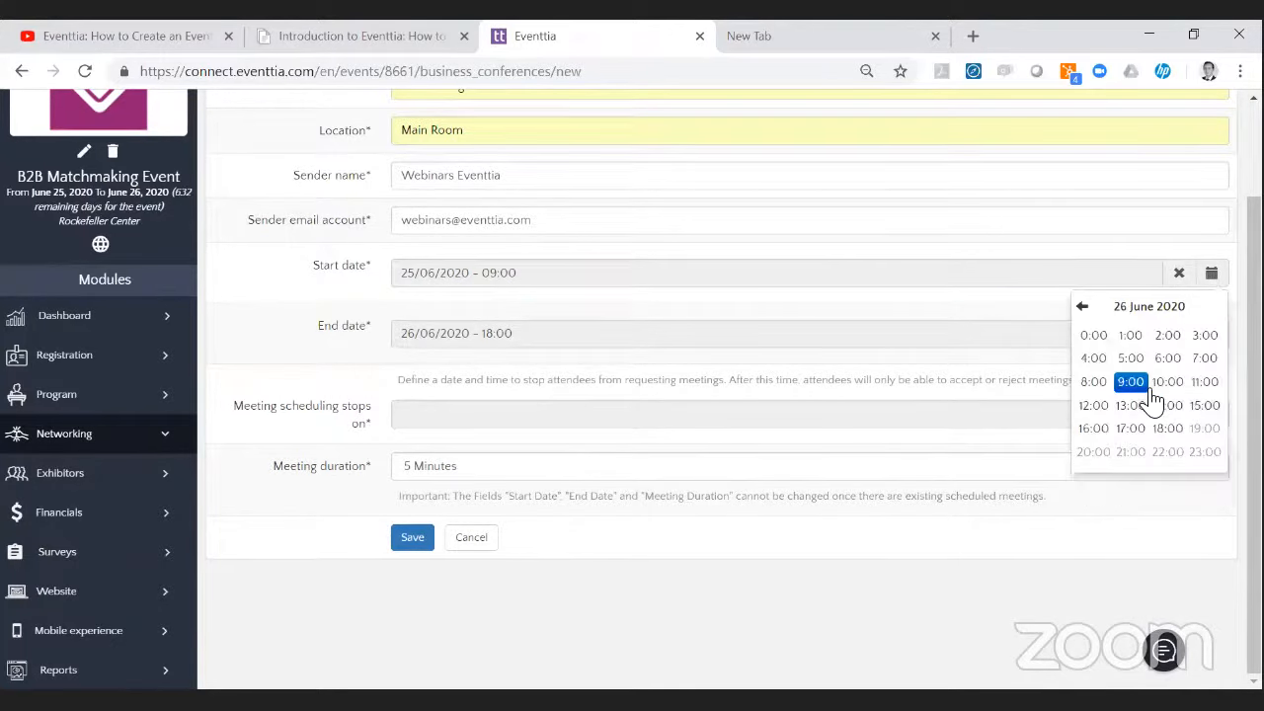
pyautogui.click(1133, 383)
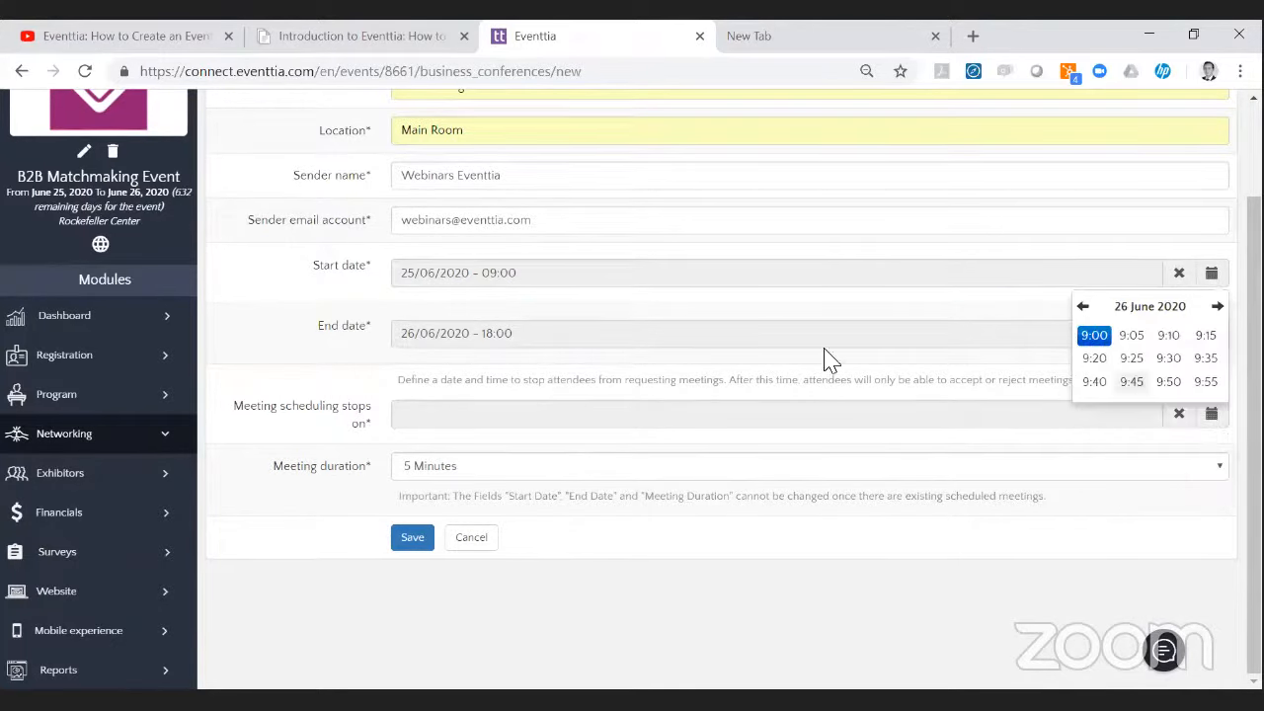
pyautogui.click(1098, 336)
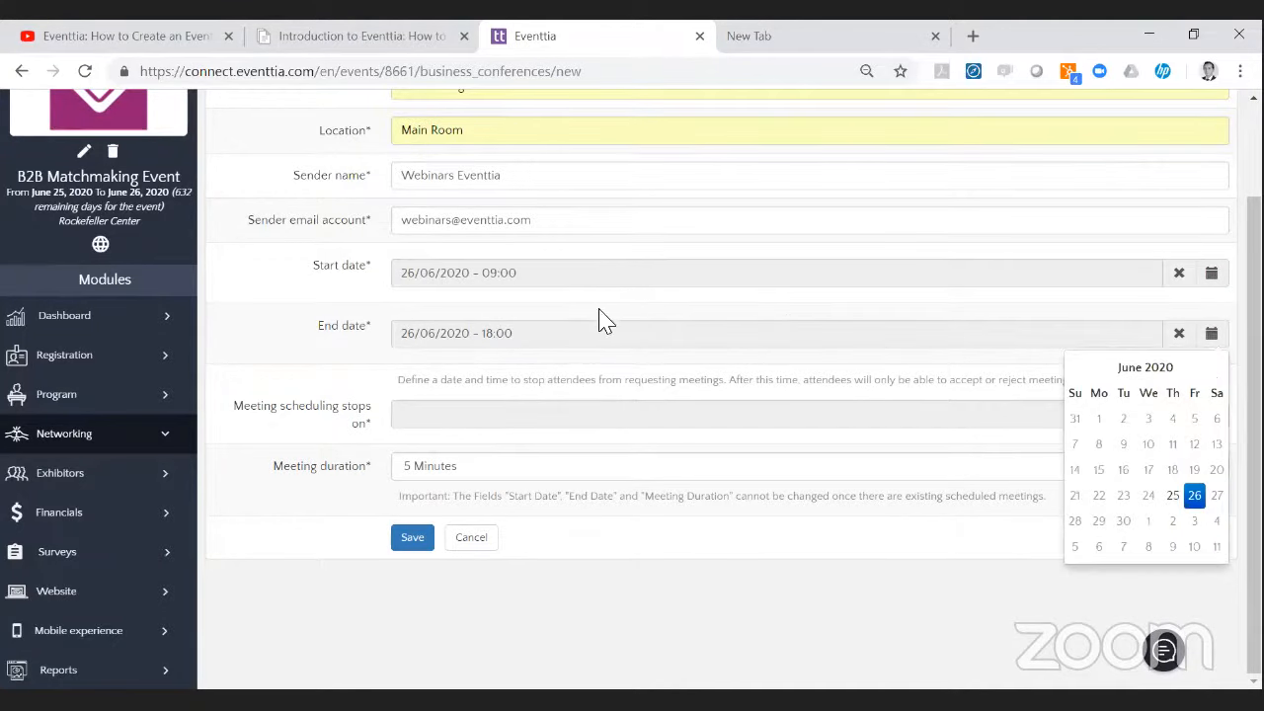
pyautogui.click(1173, 497)
pyautogui.click(1129, 444)
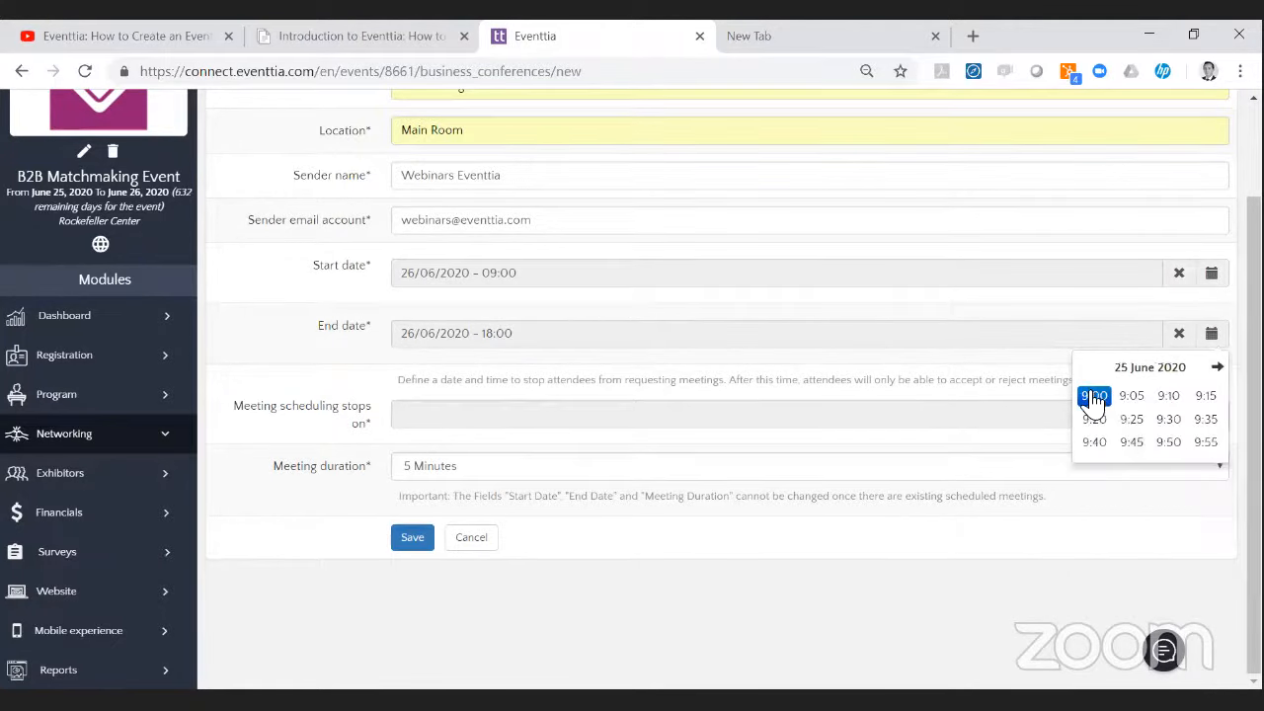
pyautogui.click(1095, 398)
# Correct the networking session's dates so it ends on 26/06/2020 at 18:00 and starts on 25/06/2020 at 09:00.
pyautogui.click(692, 339)
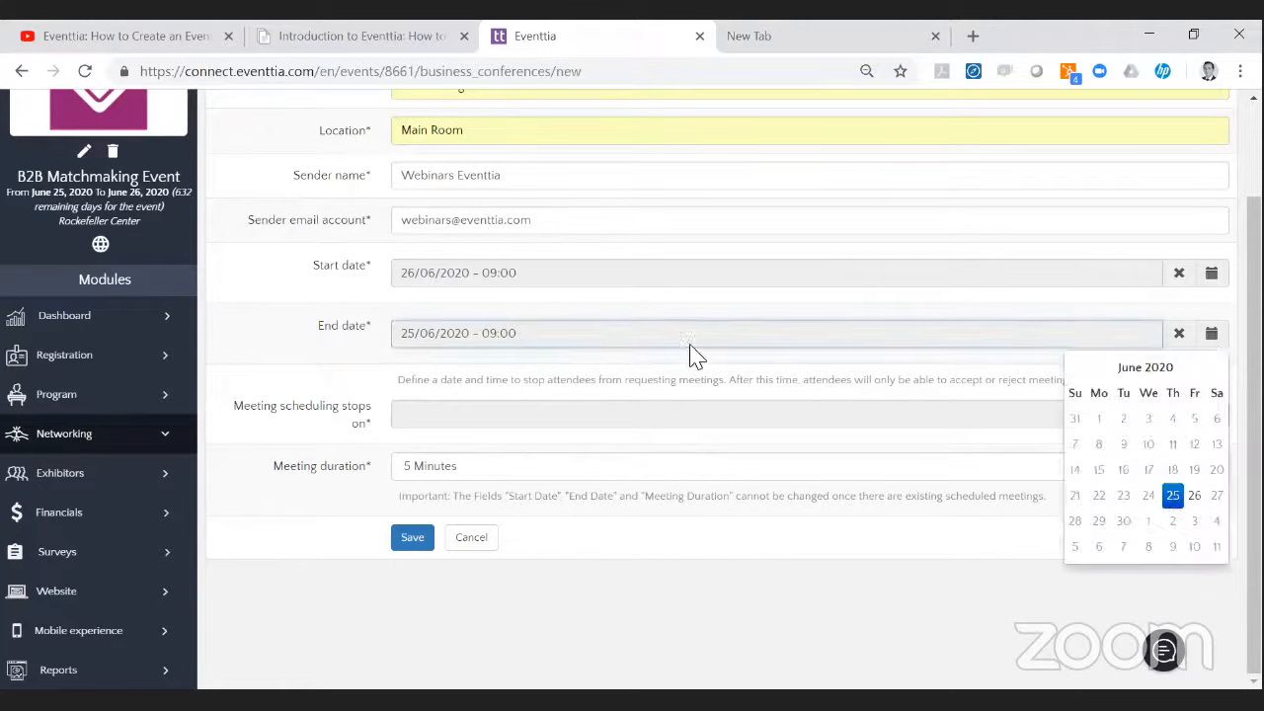
pyautogui.click(1195, 496)
pyautogui.click(1174, 492)
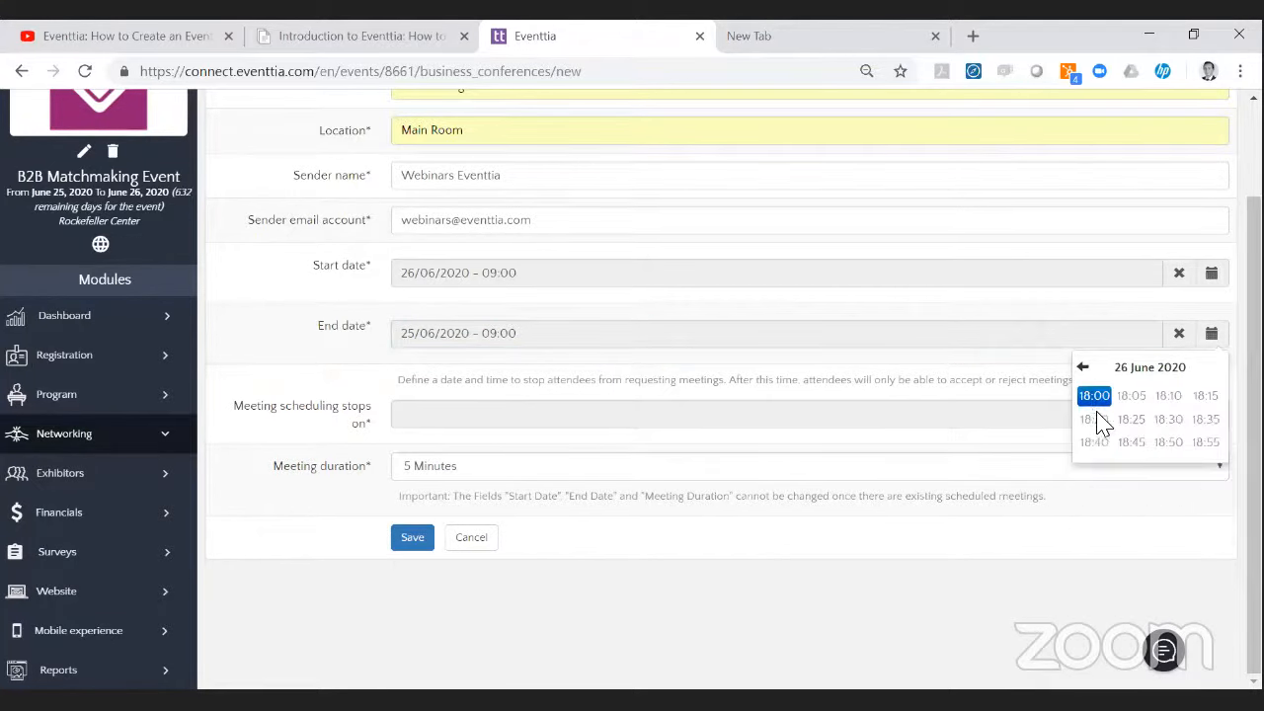
pyautogui.click(1092, 396)
pyautogui.click(485, 277)
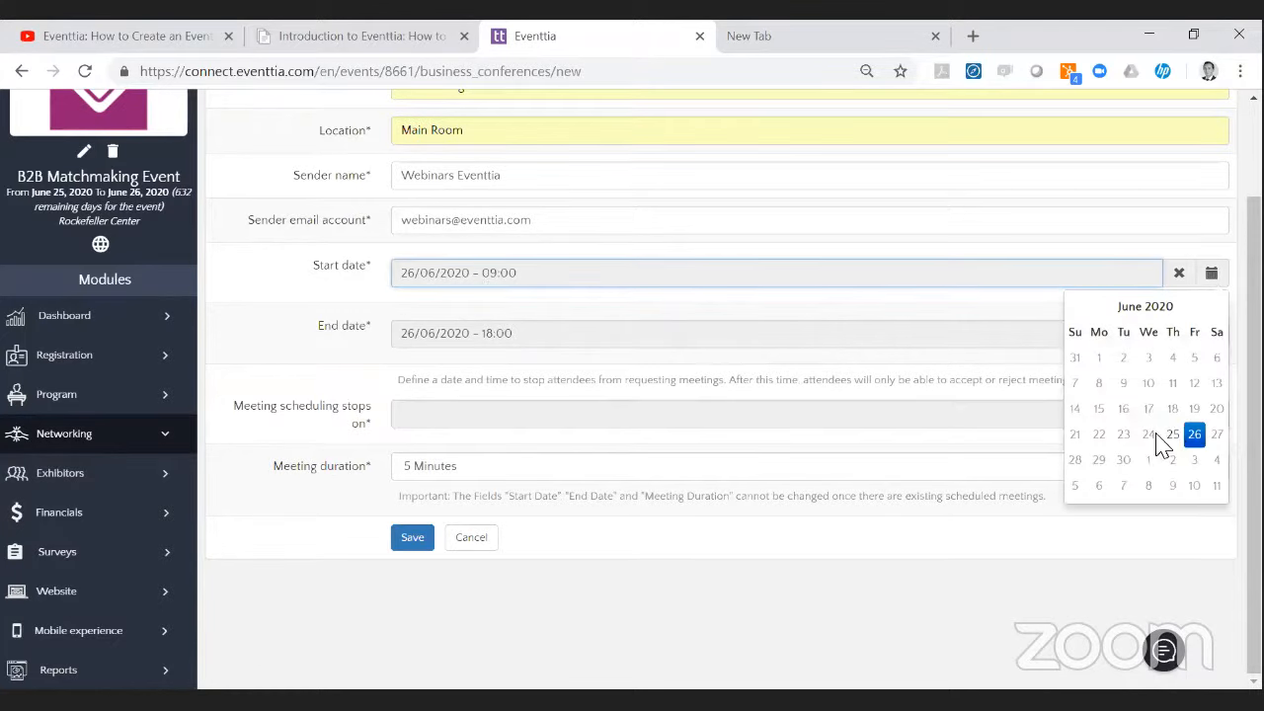
pyautogui.click(1171, 436)
pyautogui.click(1131, 383)
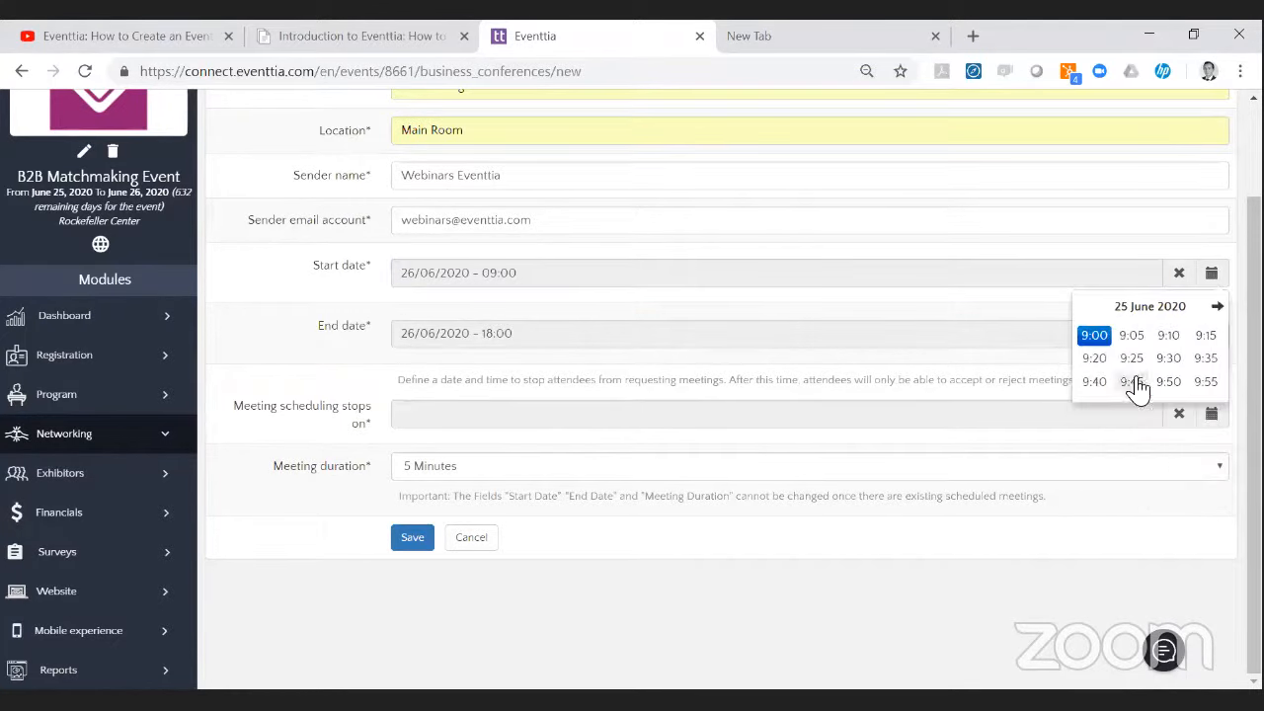
pyautogui.click(1094, 338)
pyautogui.click(700, 330)
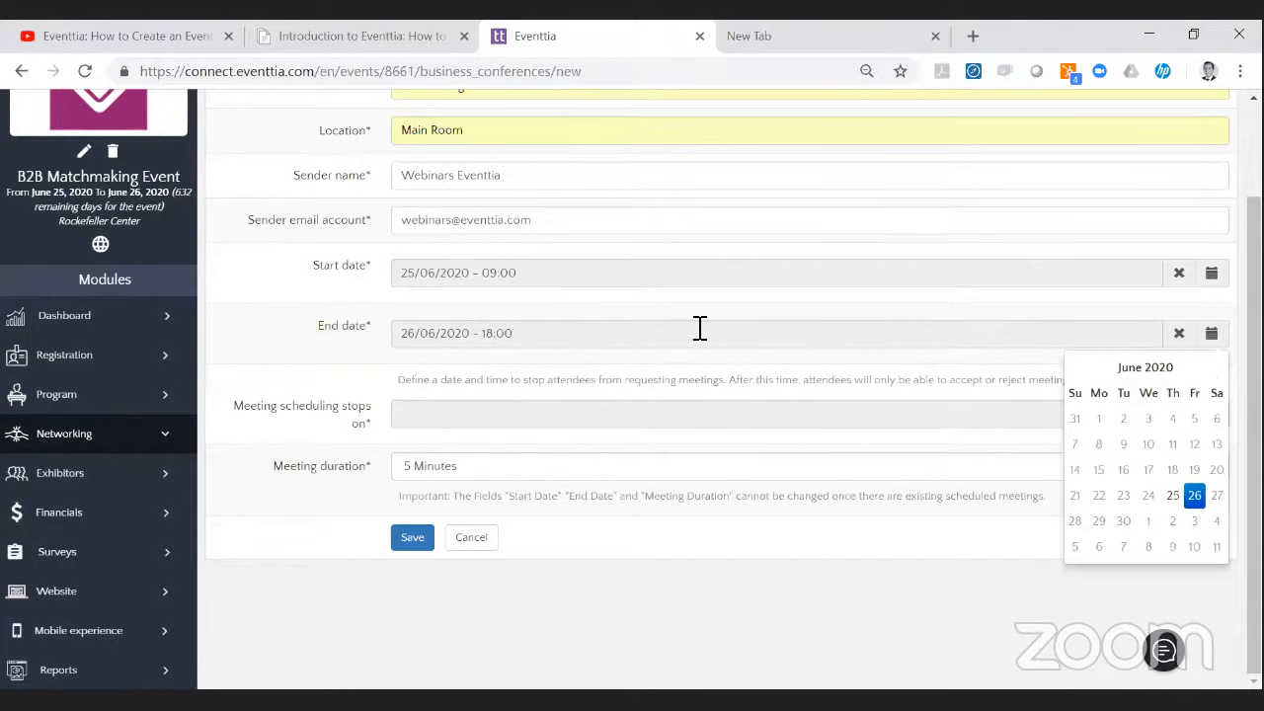
pyautogui.click(1196, 500)
pyautogui.click(1167, 491)
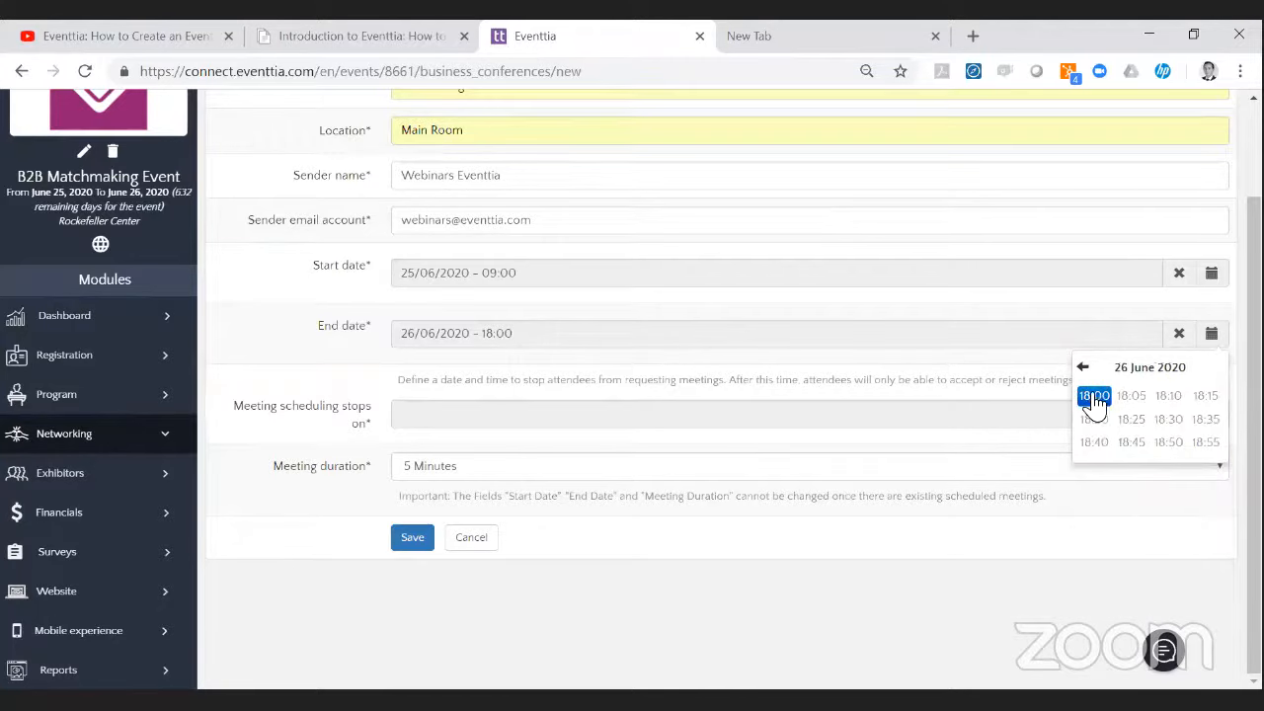
pyautogui.click(1095, 396)
# Set the deadline for requesting meetings (Meeting scheduling stops on) to 23/06/2020 at 00:00.
pyautogui.scroll(2, 253, 192)
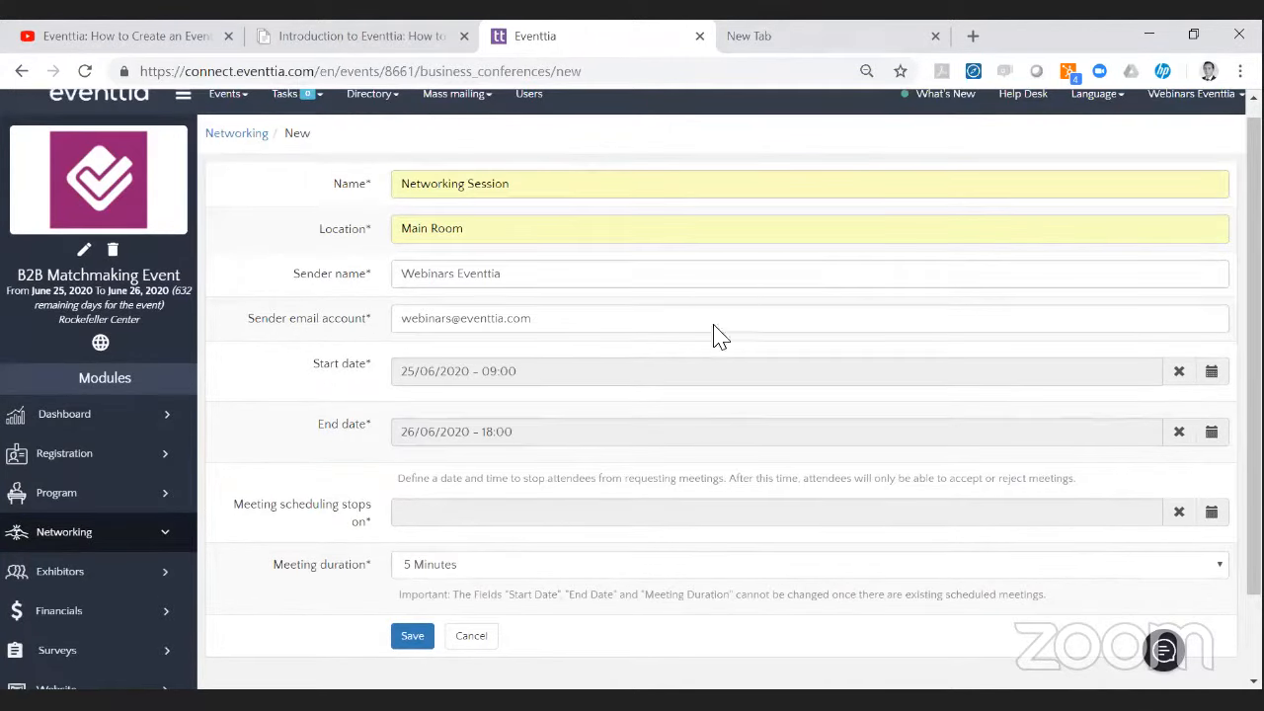
pyautogui.scroll(-1, 689, 381)
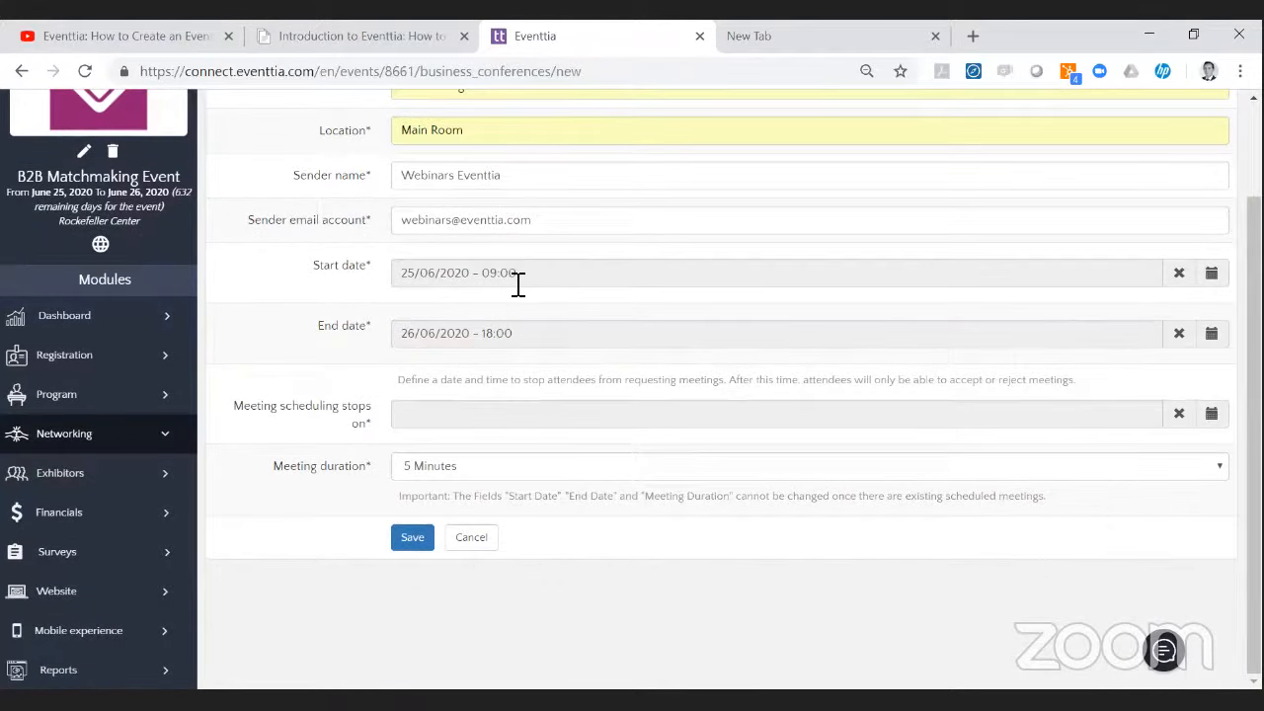
pyautogui.click(492, 431)
pyautogui.click(310, 444)
pyautogui.moveTo(234, 413); pyautogui.dragTo(367, 429)
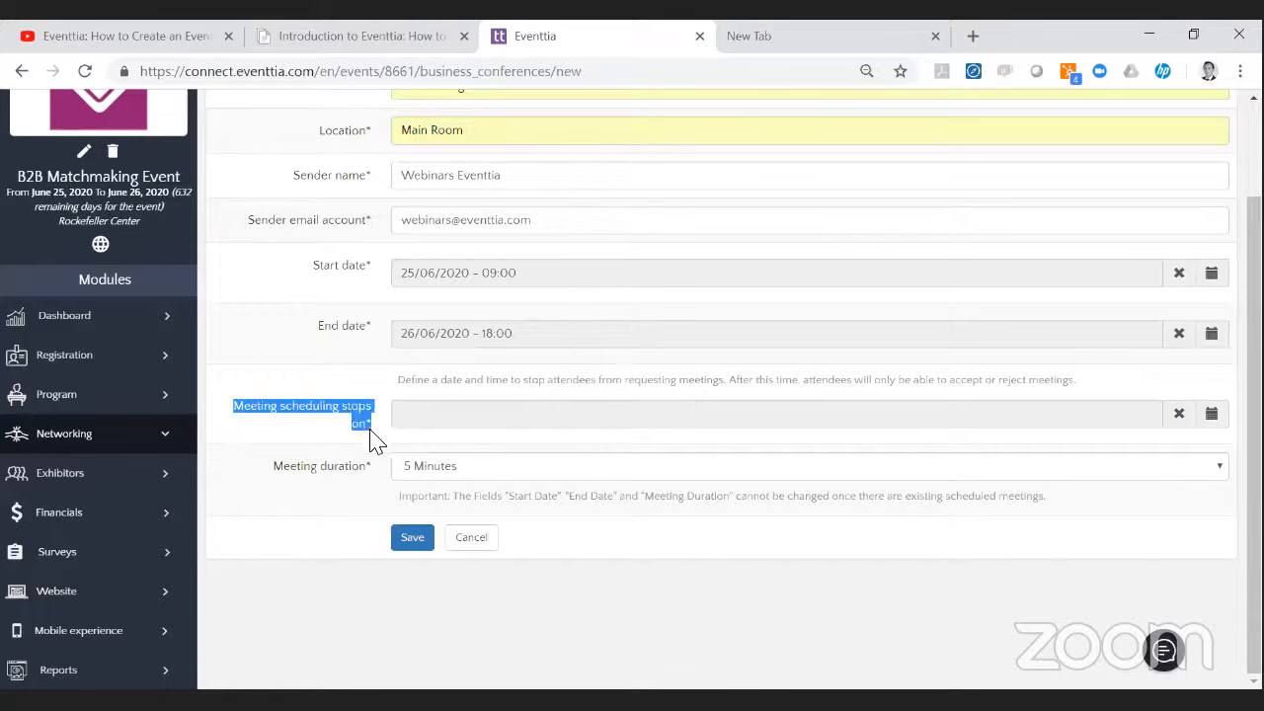
pyautogui.click(362, 416)
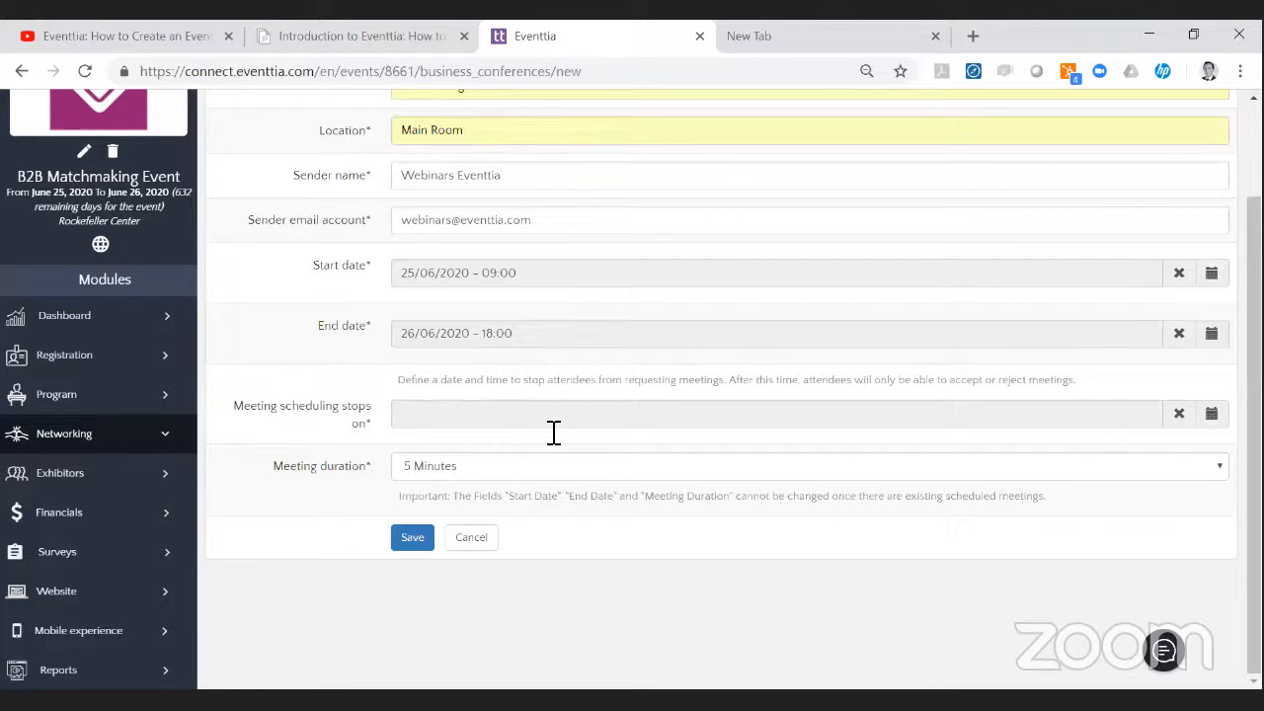
pyautogui.click(554, 427)
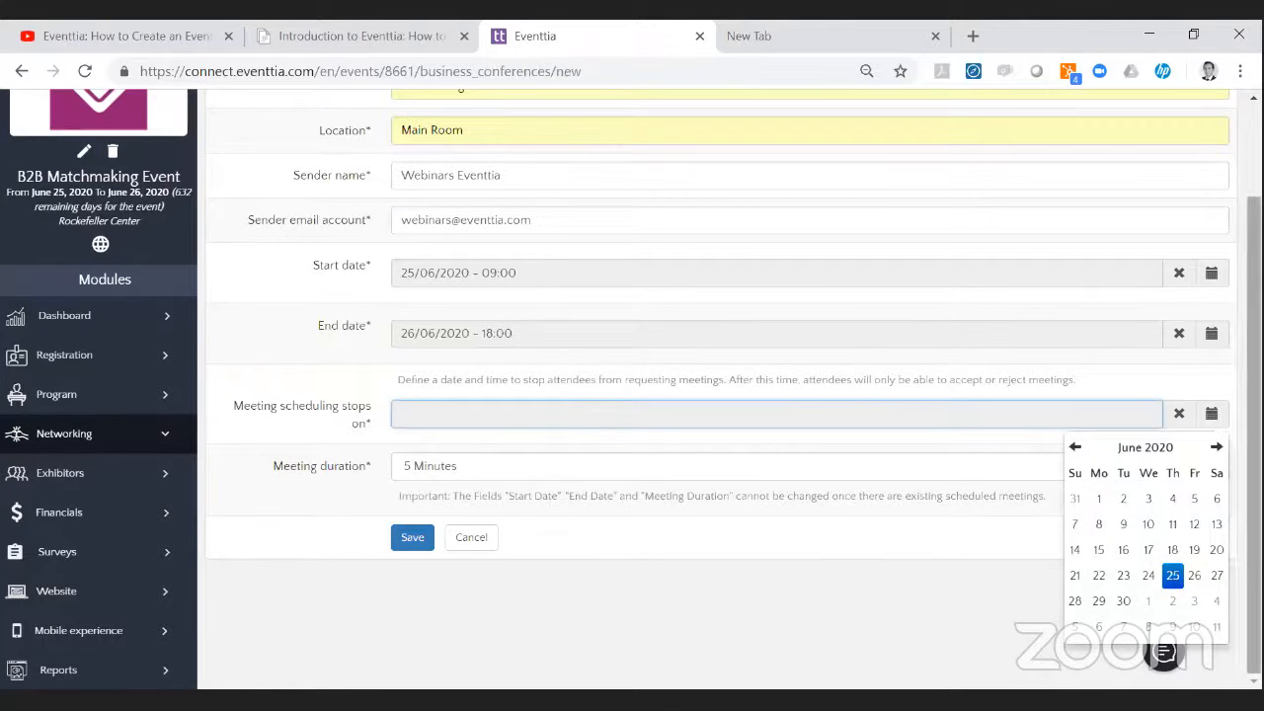
pyautogui.click(1124, 583)
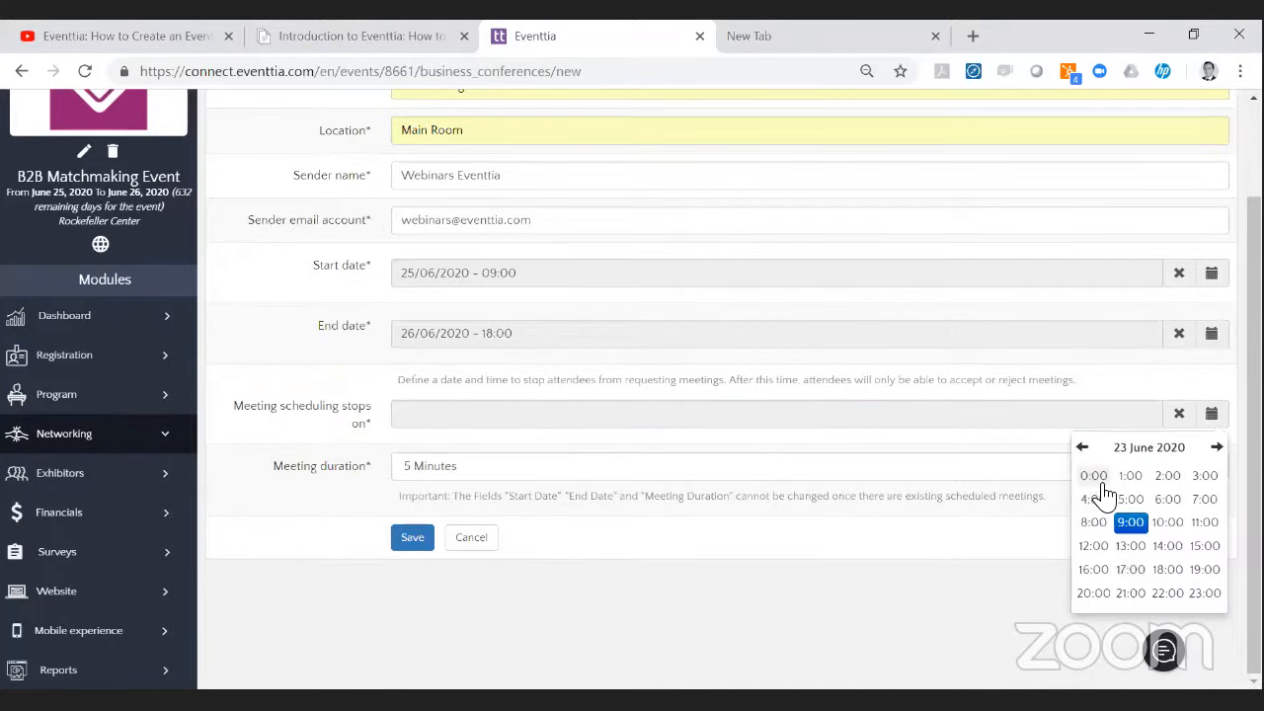
pyautogui.click(1094, 475)
pyautogui.click(1093, 475)
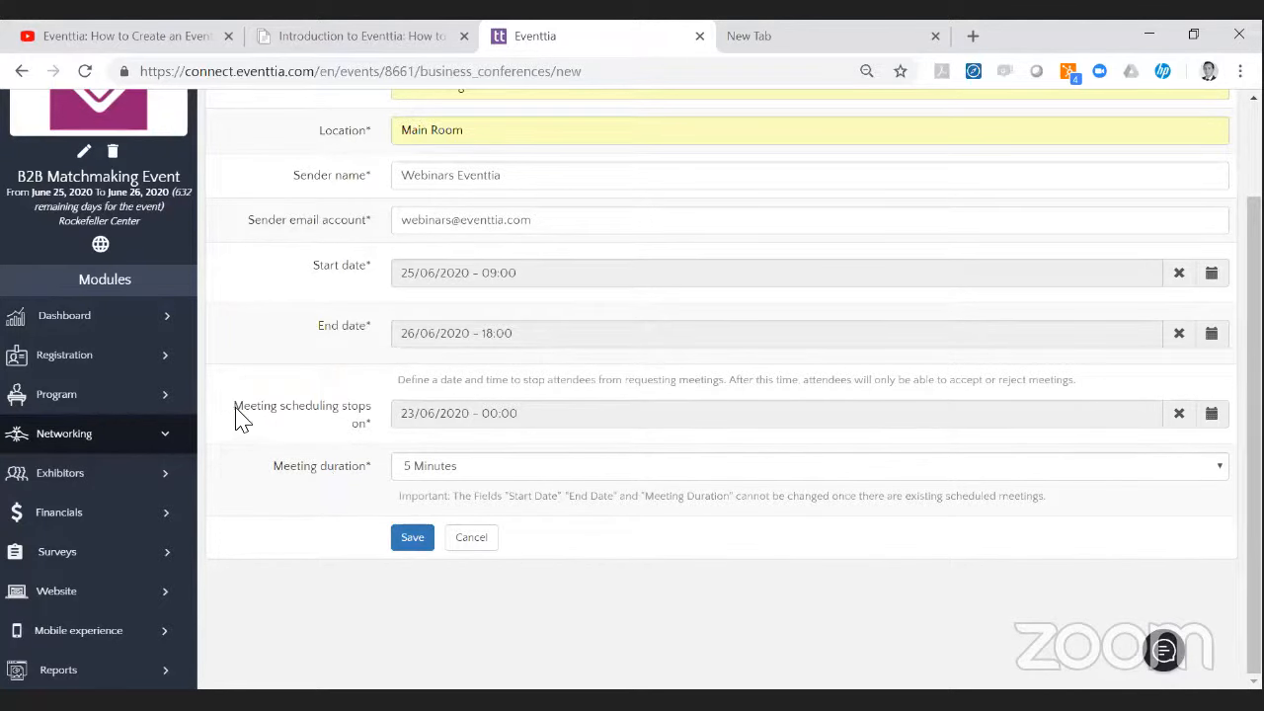
pyautogui.moveTo(235, 413); pyautogui.dragTo(362, 451)
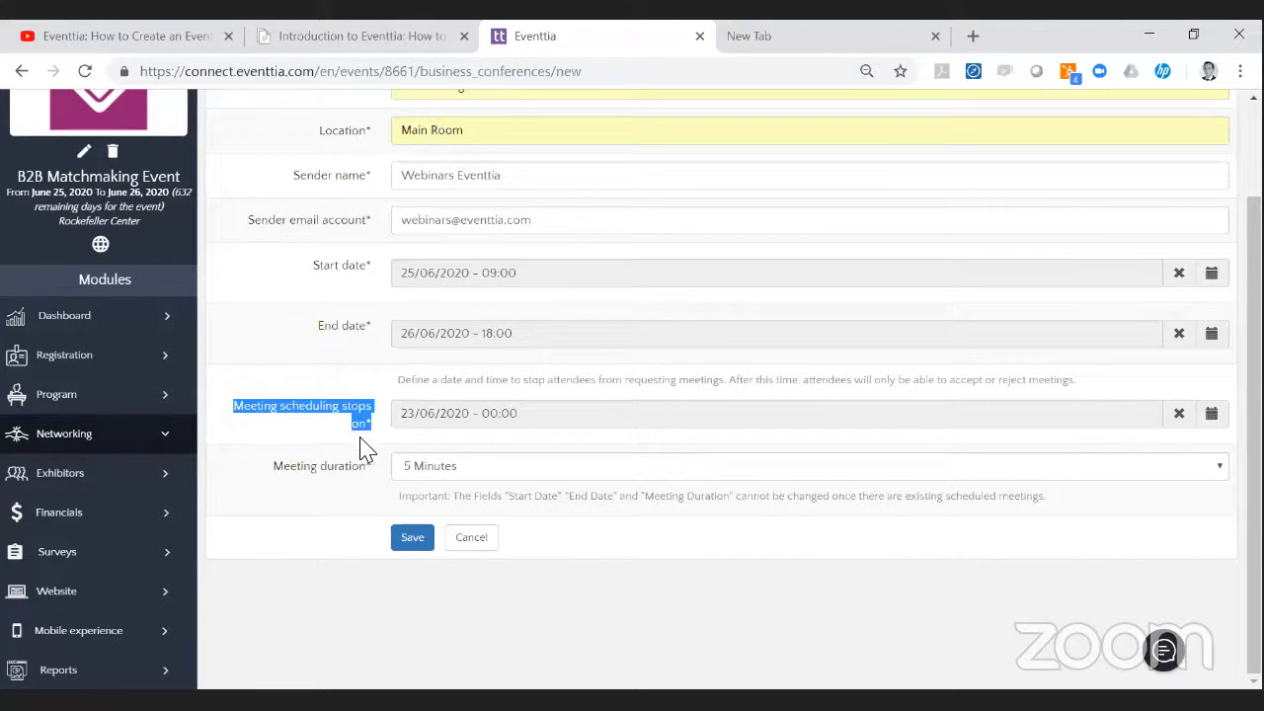
# Set the networking session's meeting duration to 20 Minutes and save the session.
pyautogui.click(361, 451)
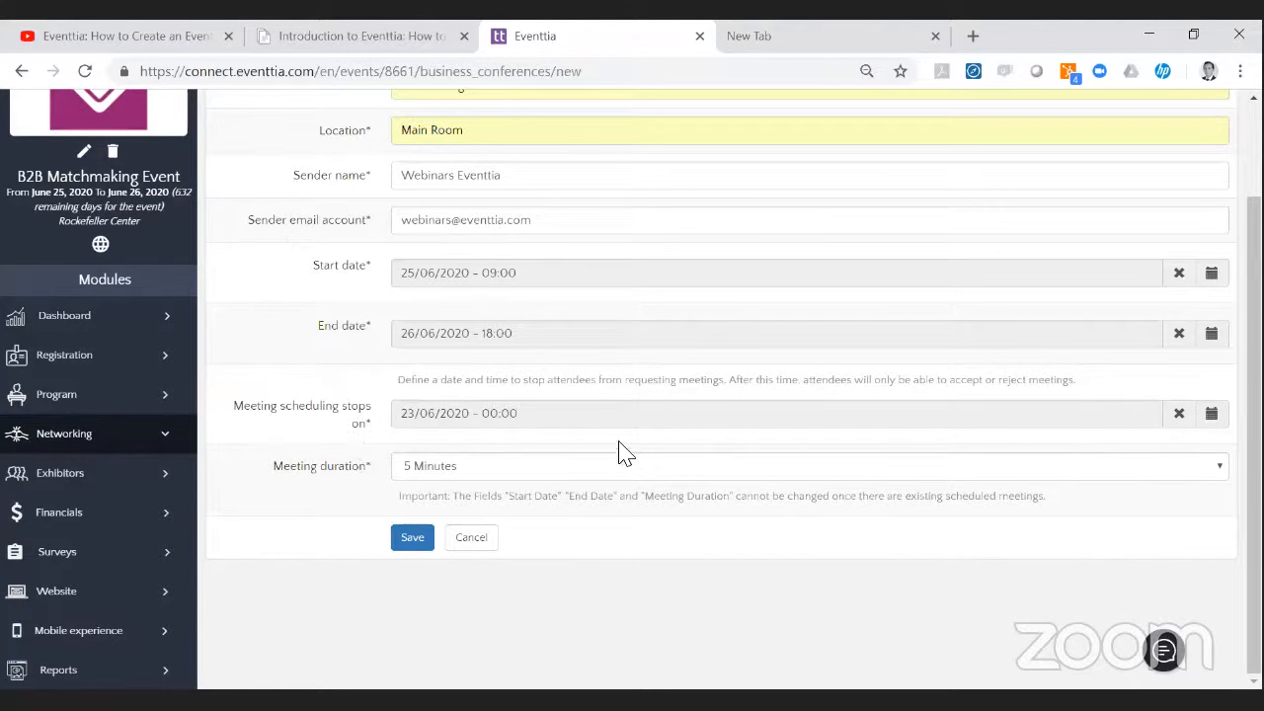
pyautogui.click(446, 472)
pyautogui.click(468, 532)
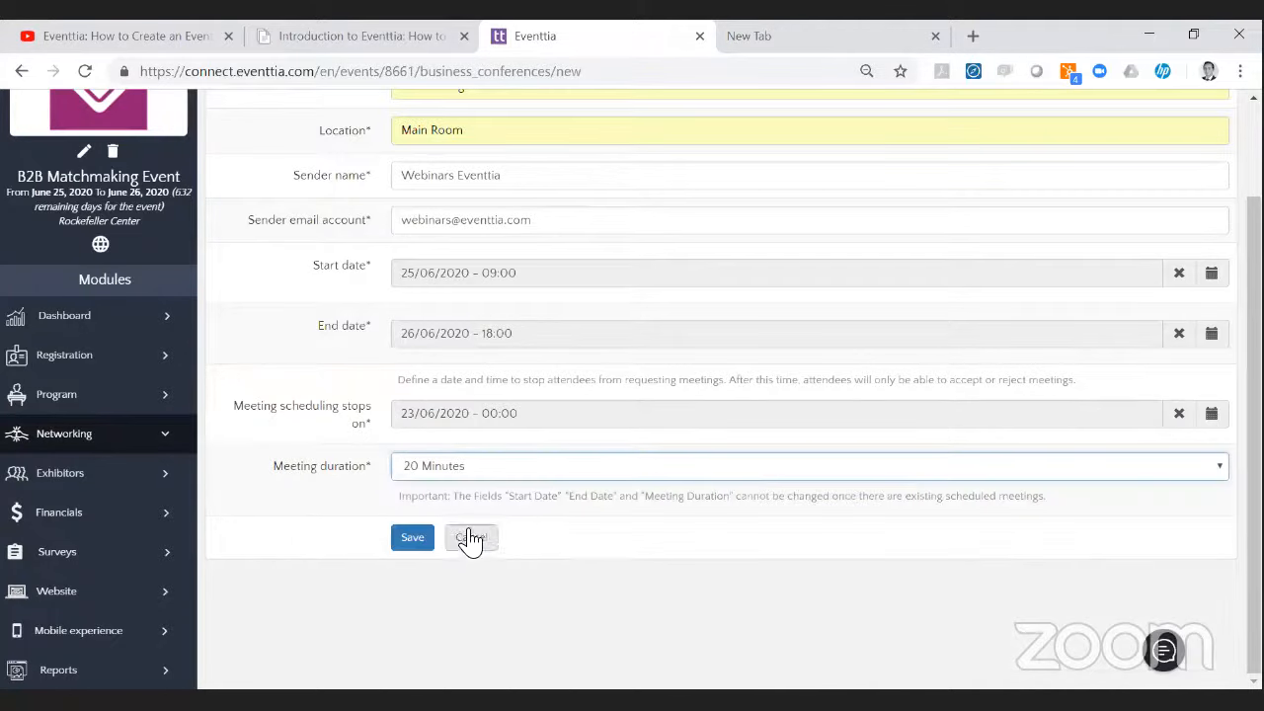
pyautogui.click(506, 472)
pyautogui.click(686, 528)
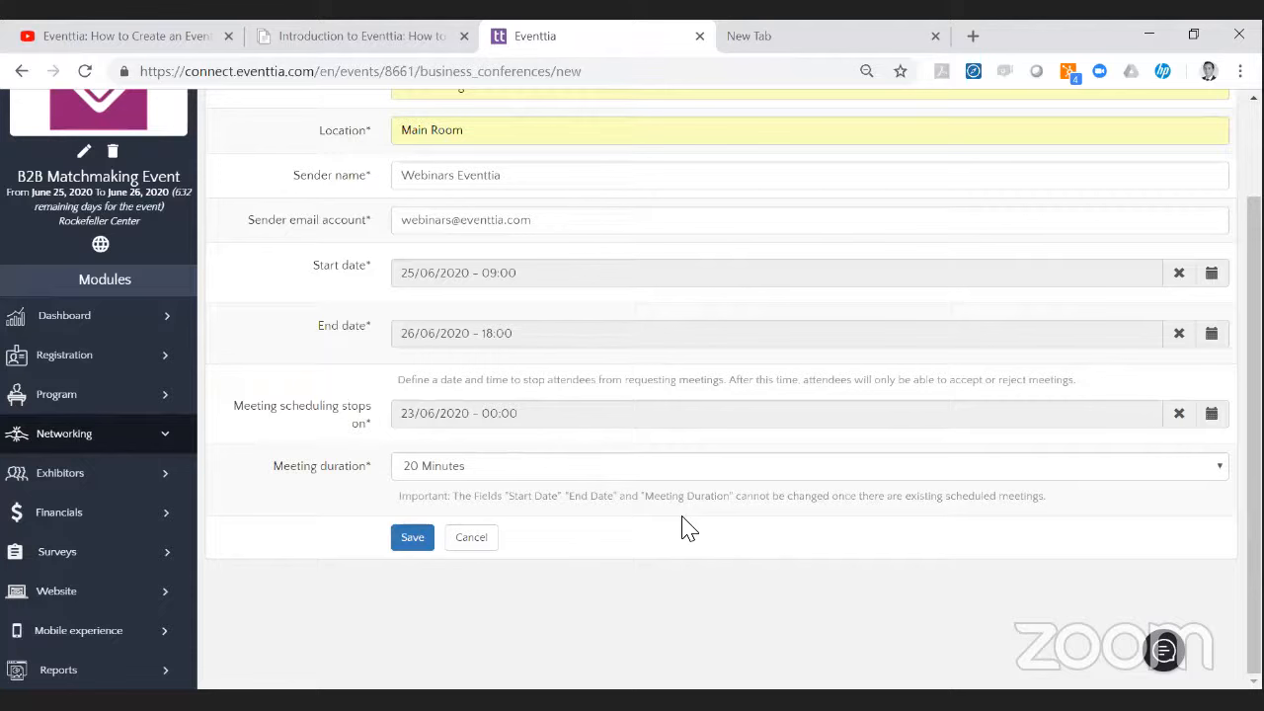
pyautogui.click(434, 465)
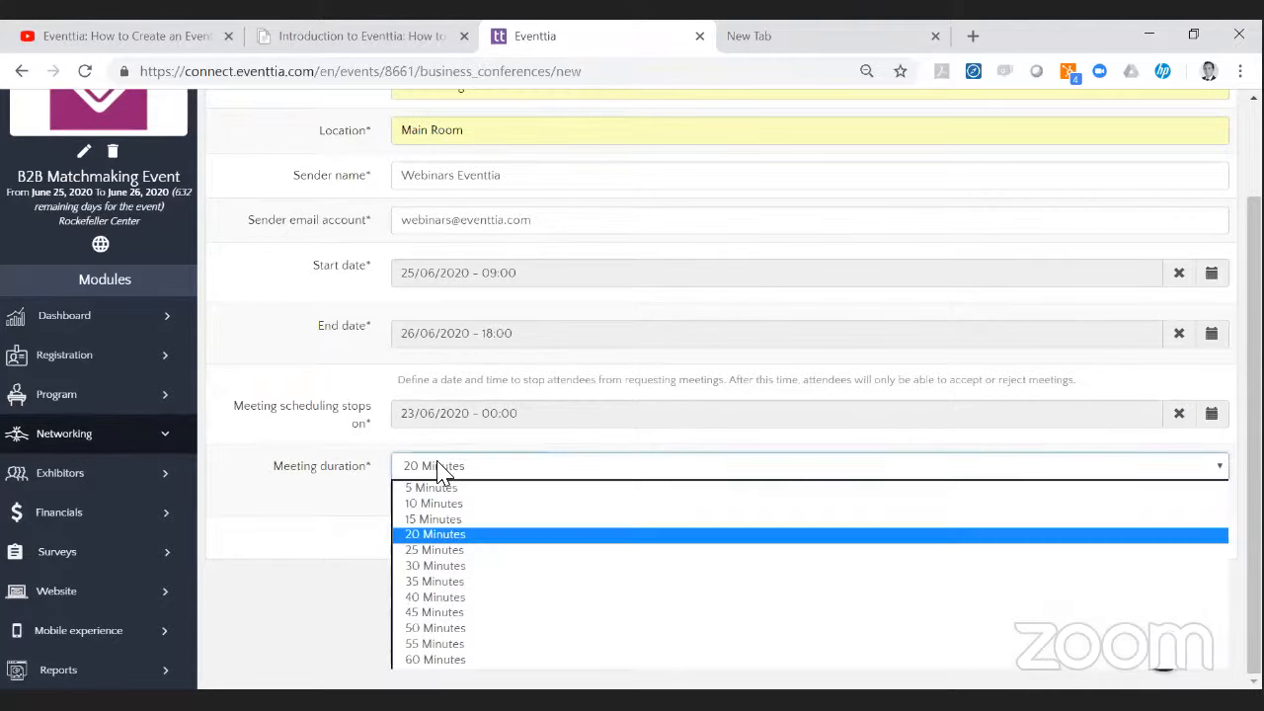
pyautogui.click(442, 472)
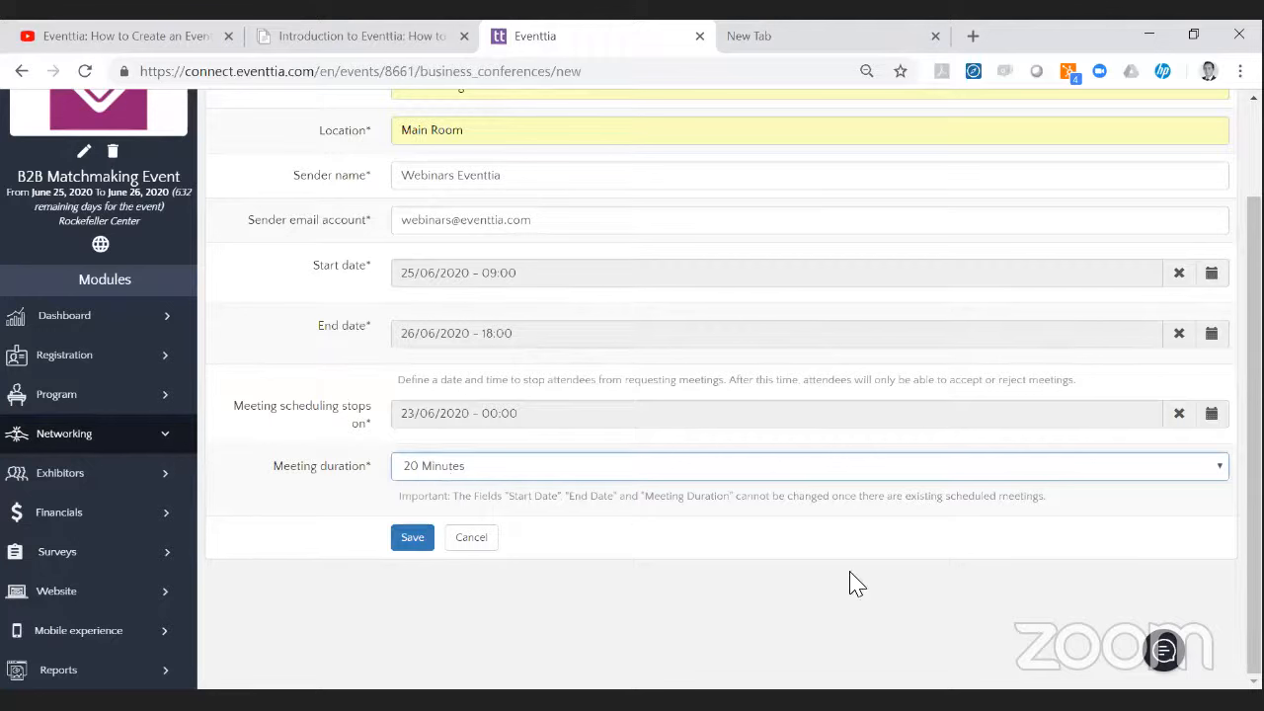
pyautogui.click(413, 537)
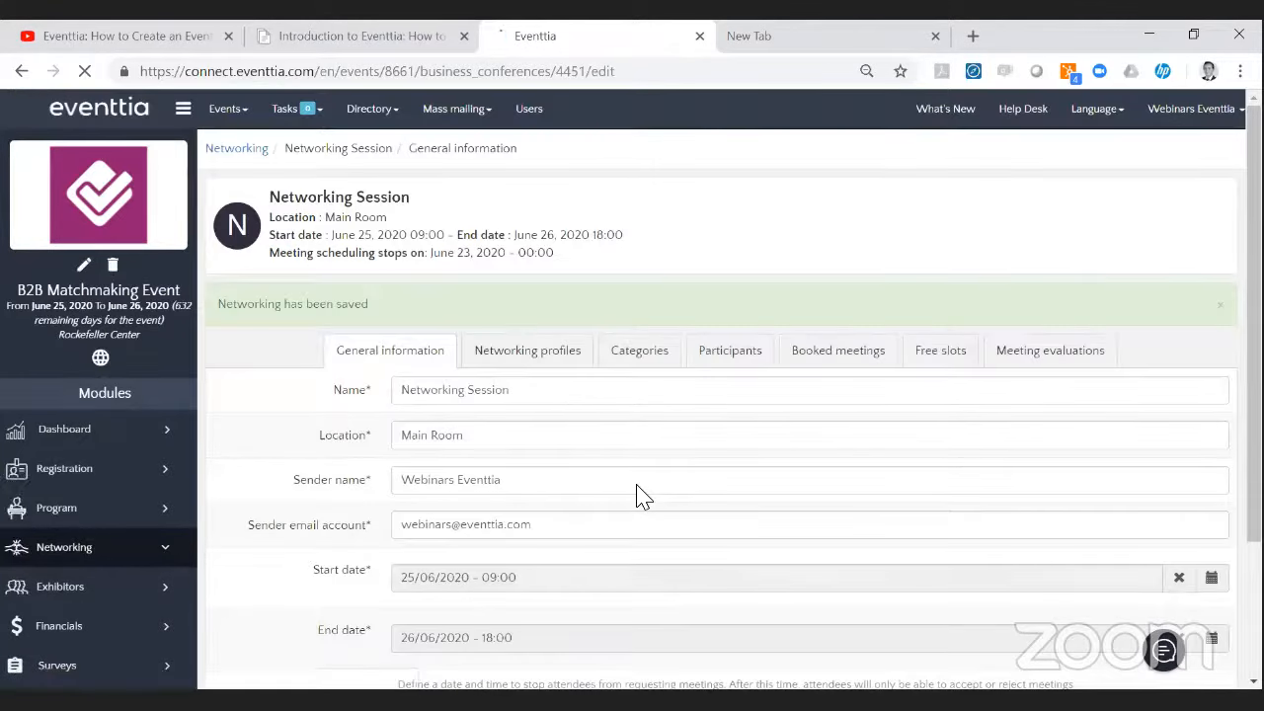
pyautogui.scroll(-2, 640, 494)
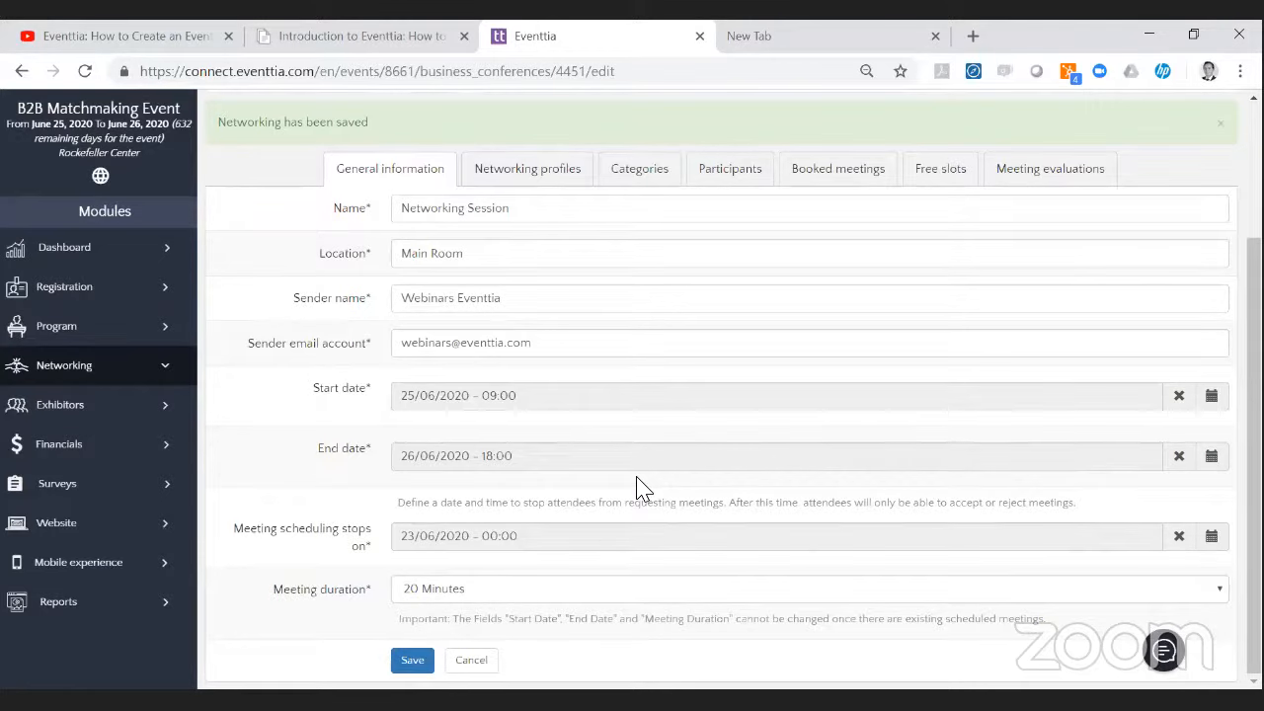
pyautogui.scroll(2, 493, 336)
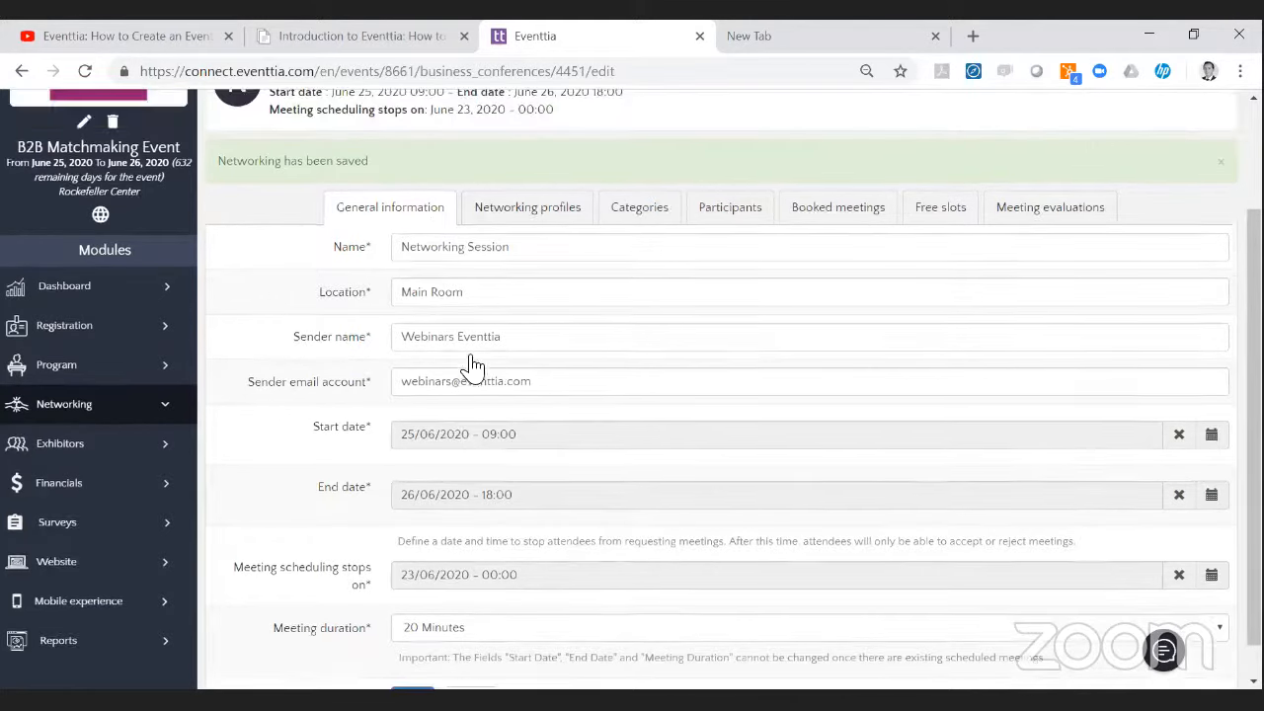
pyautogui.scroll(-1, 434, 368)
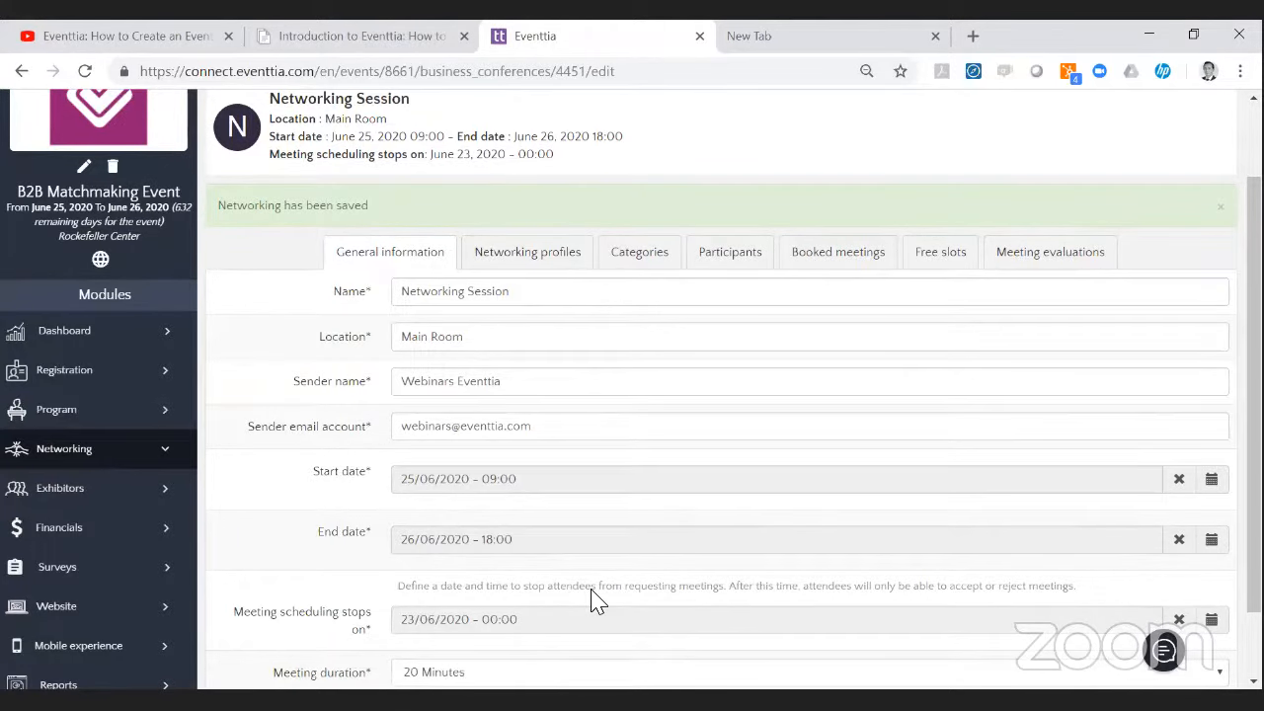
pyautogui.hotkey('alt', 'Tab')
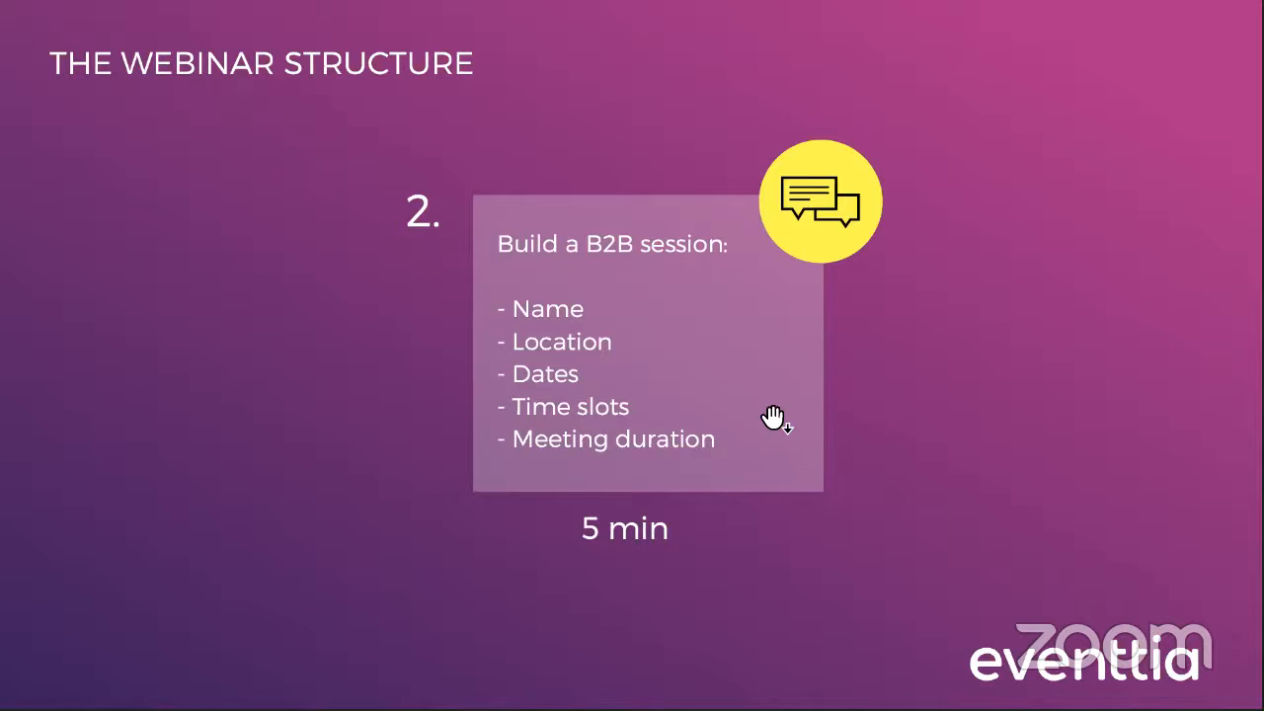
pyautogui.click(914, 386)
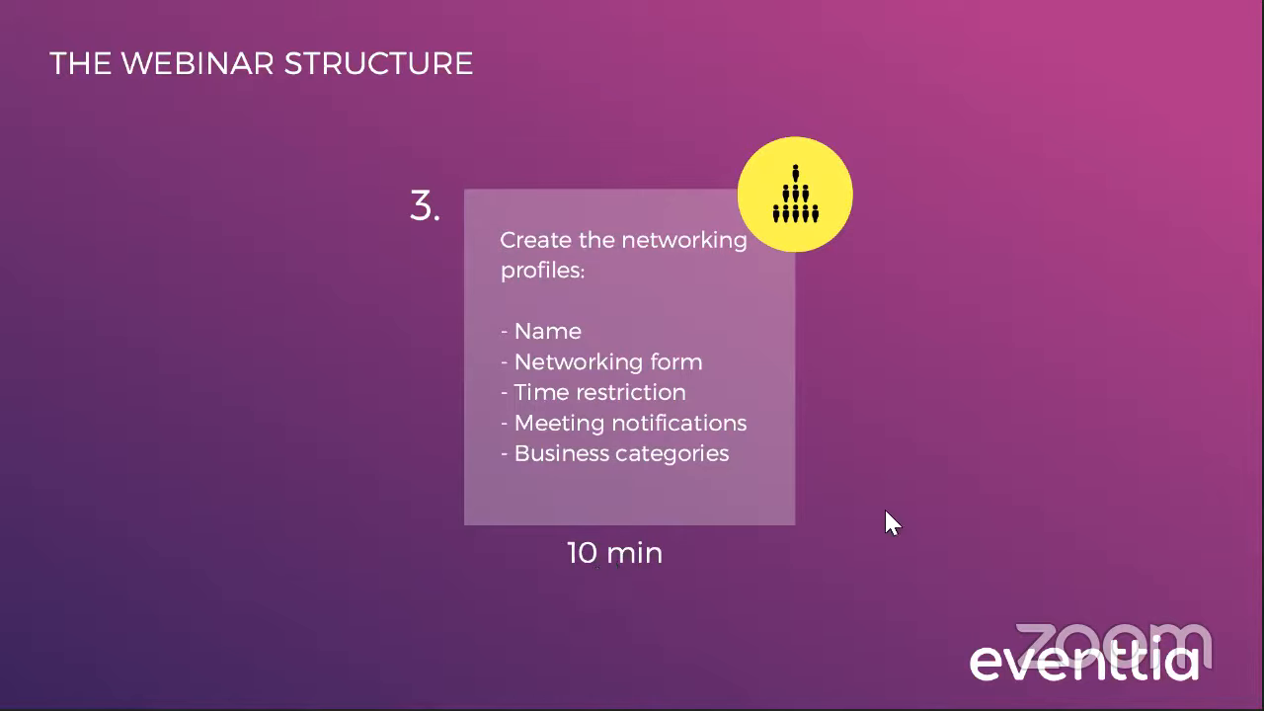
pyautogui.hotkey('alt', 'Tab')
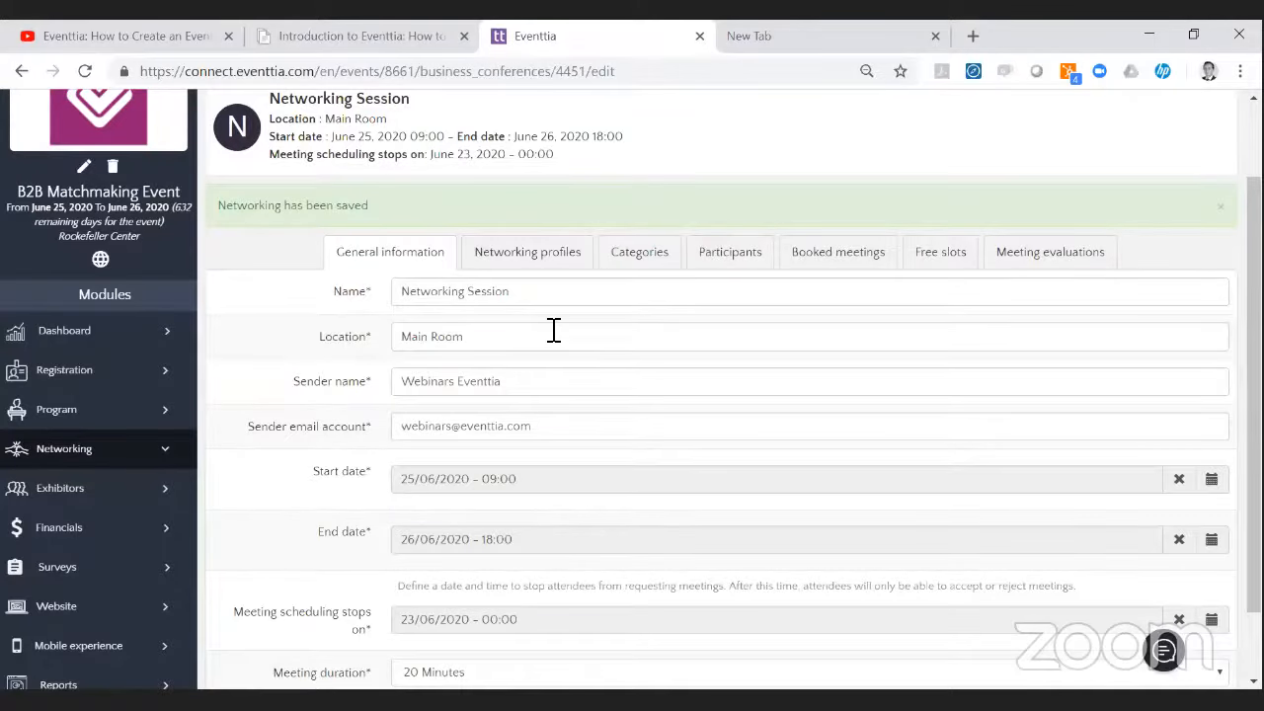
# Start creating the first participant type in the session's networking profiles.
pyautogui.click(550, 267)
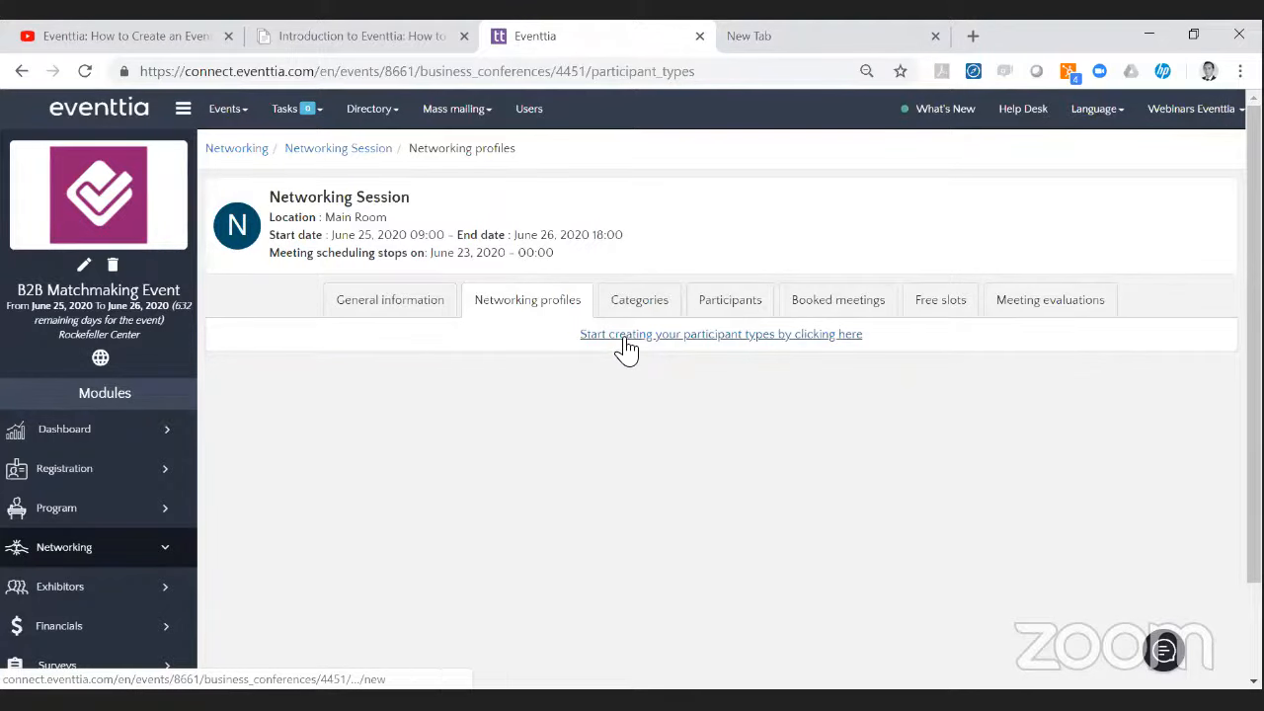
pyautogui.click(626, 341)
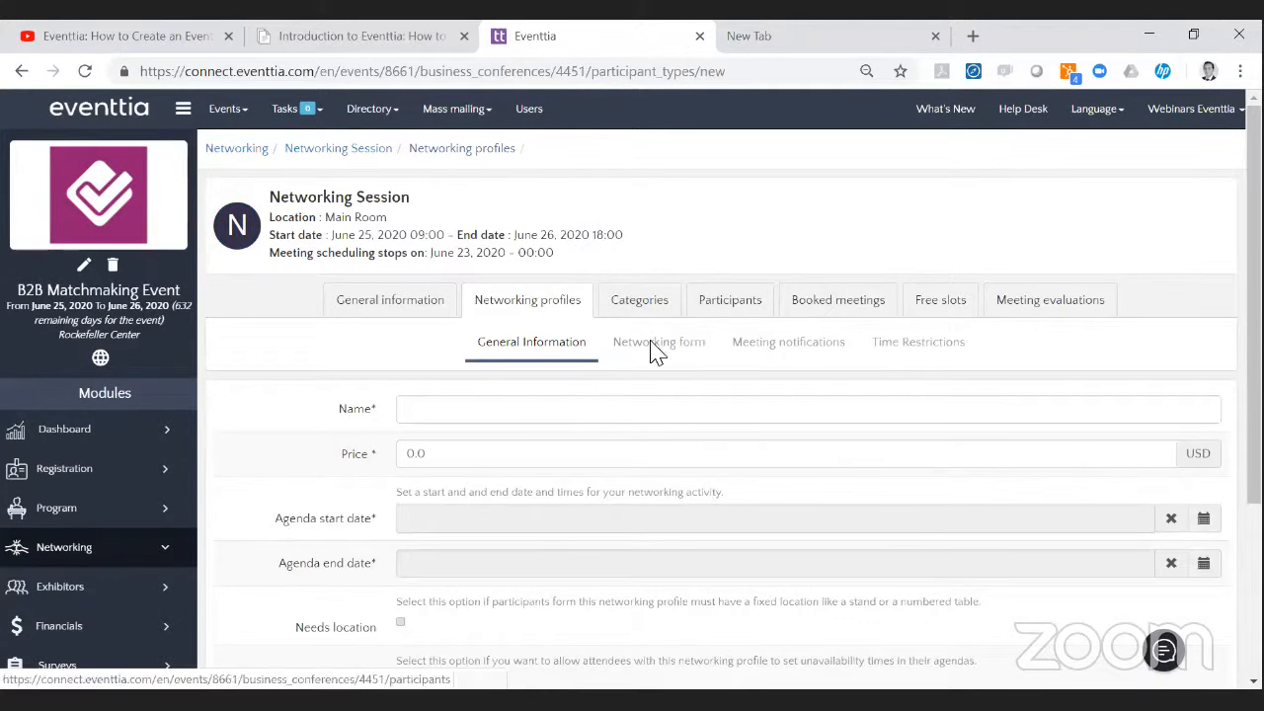
pyautogui.scroll(-2, 465, 415)
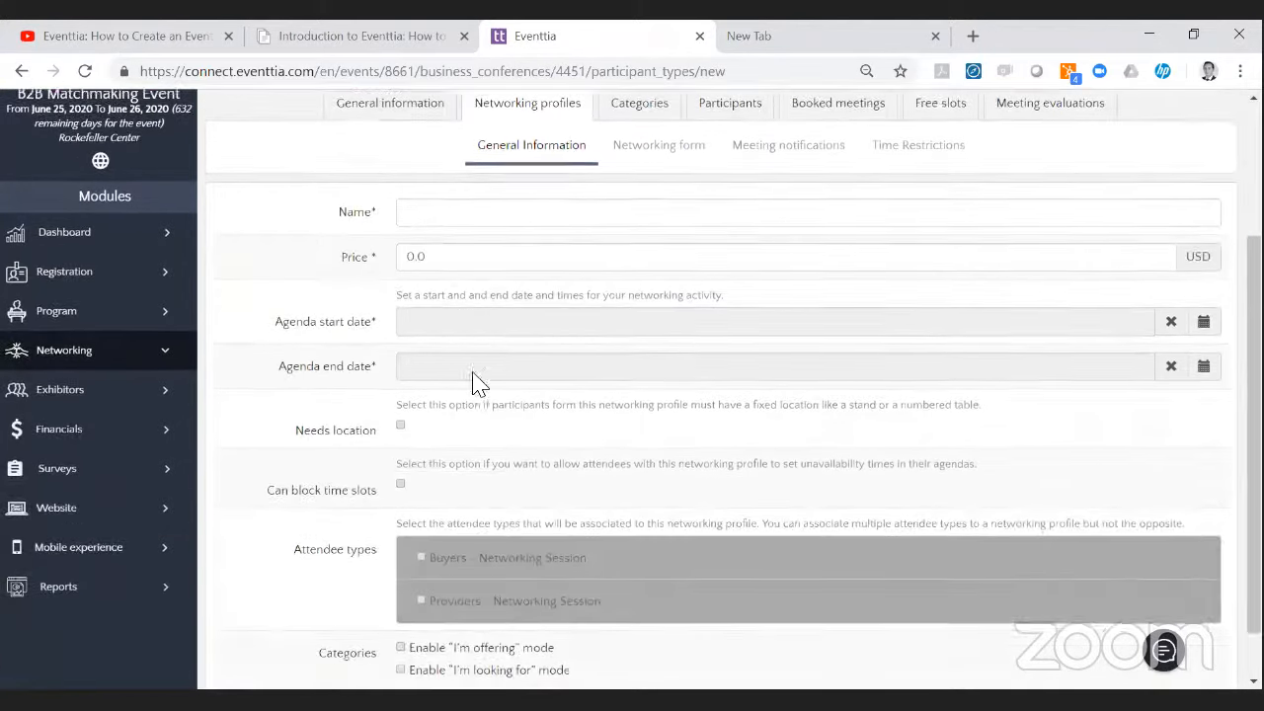
pyautogui.scroll(1, 480, 339)
pyautogui.scroll(-1, 450, 326)
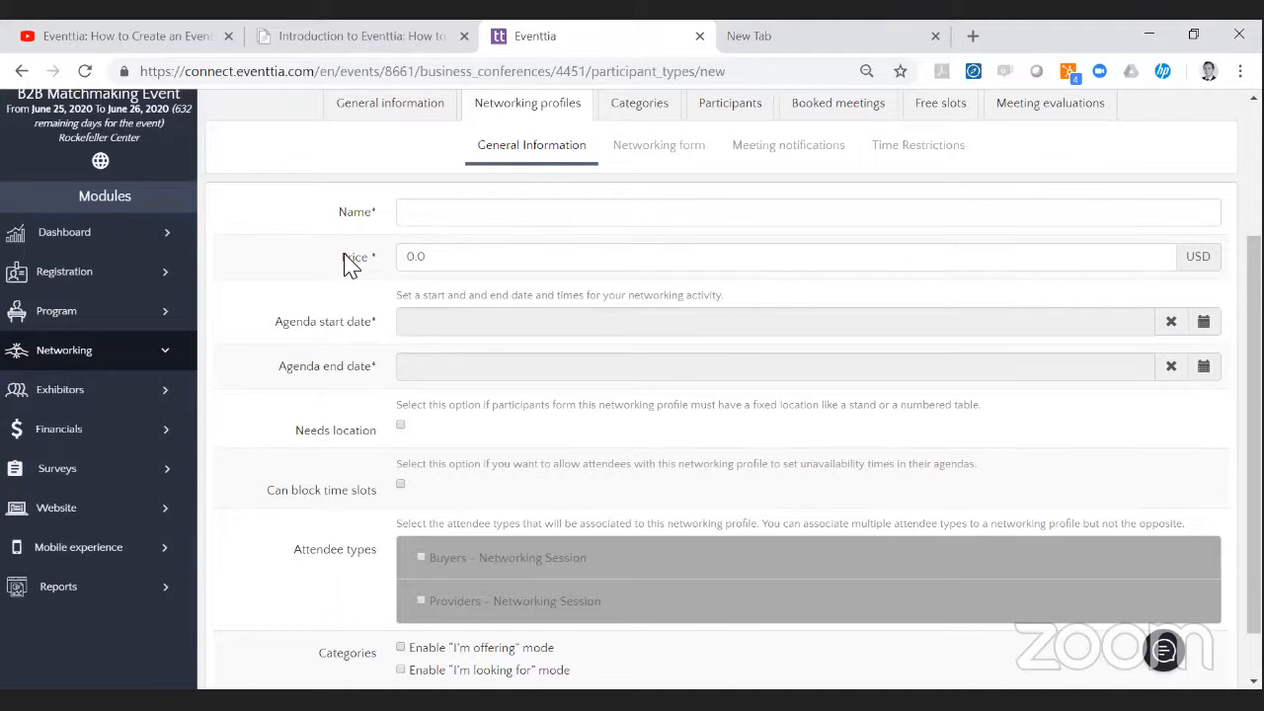
# Name the networking profile Buyers and set its price to 0 USD.
pyautogui.click(621, 215)
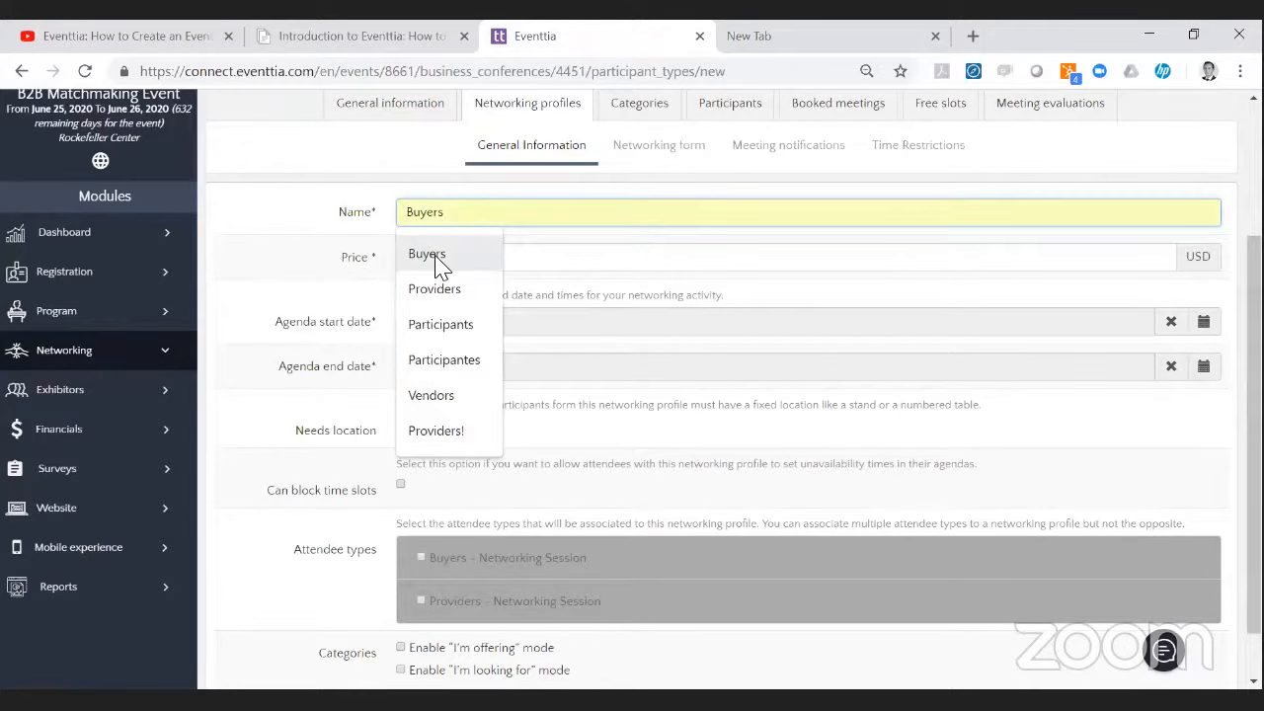
pyautogui.click(440, 255)
pyautogui.click(443, 259)
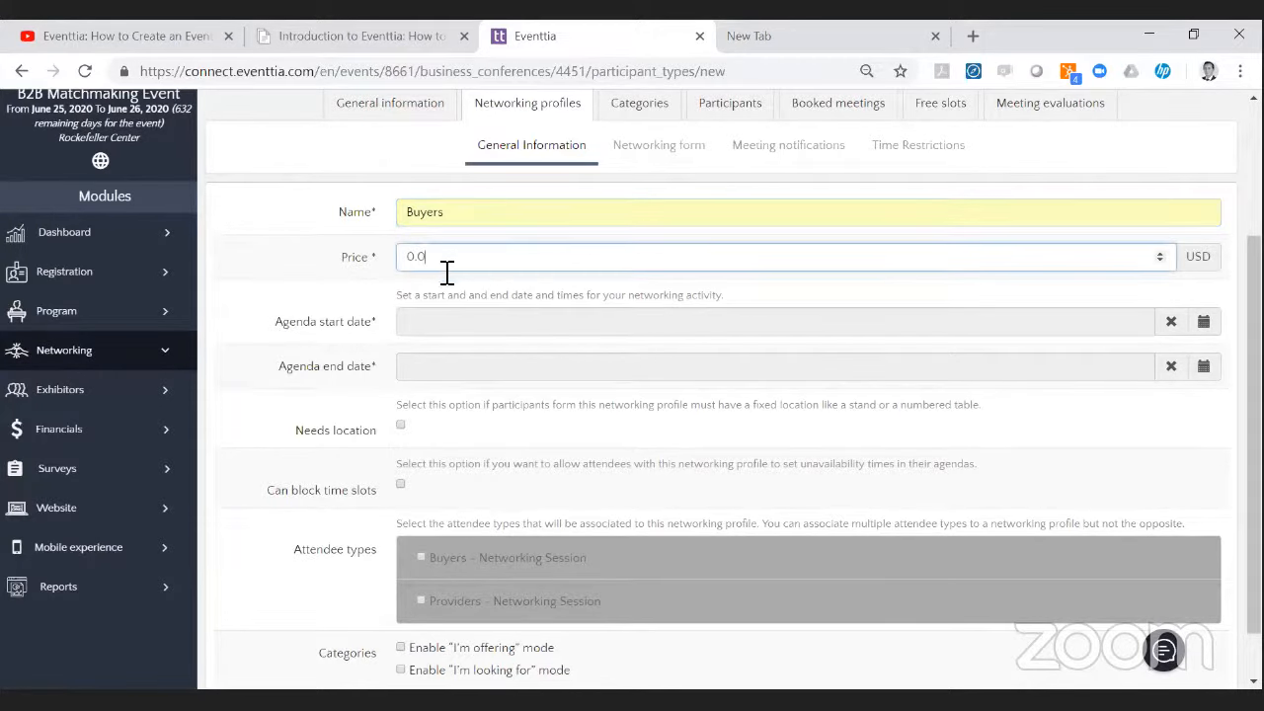
pyautogui.moveTo(443, 265); pyautogui.dragTo(388, 272)
pyautogui.write('0')
pyautogui.click(358, 292)
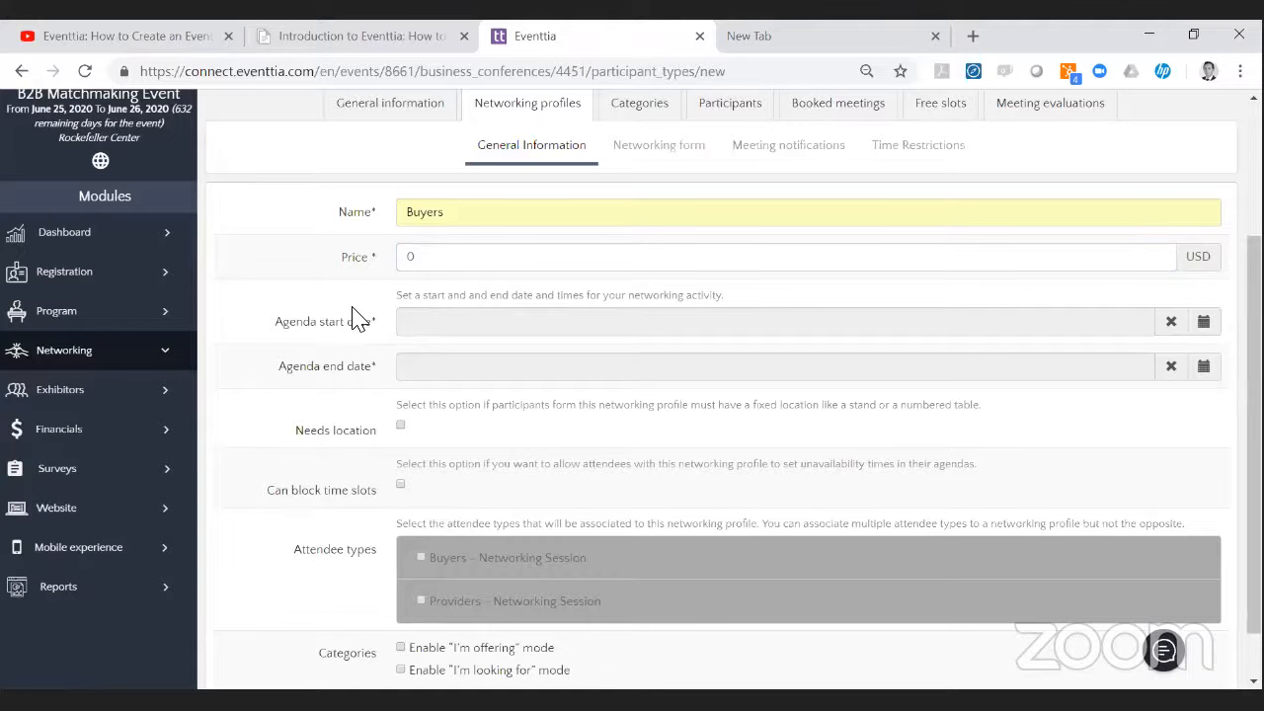
# Set the Buyers profile's agenda to start on 25/06/2020 at 09:00 and end on 26/06/2020 at 18:00.
pyautogui.click(690, 326)
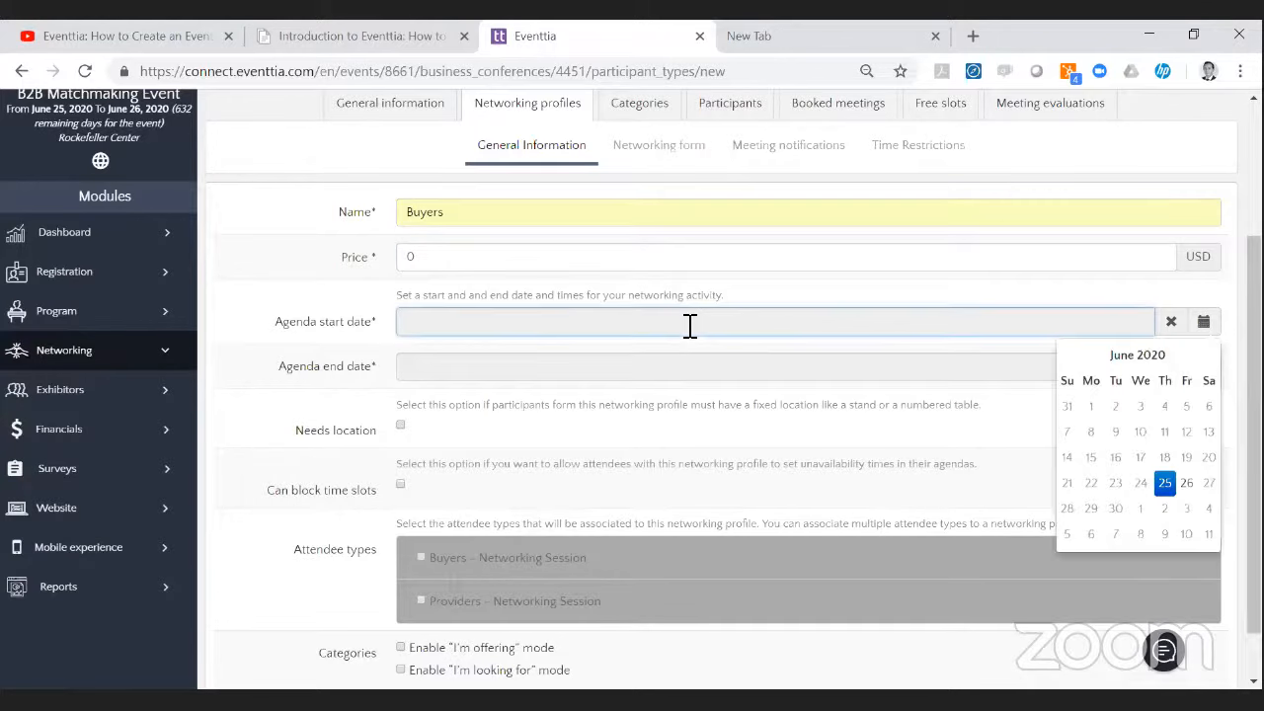
pyautogui.click(1165, 483)
pyautogui.scroll(-1, 1096, 444)
pyautogui.click(1121, 366)
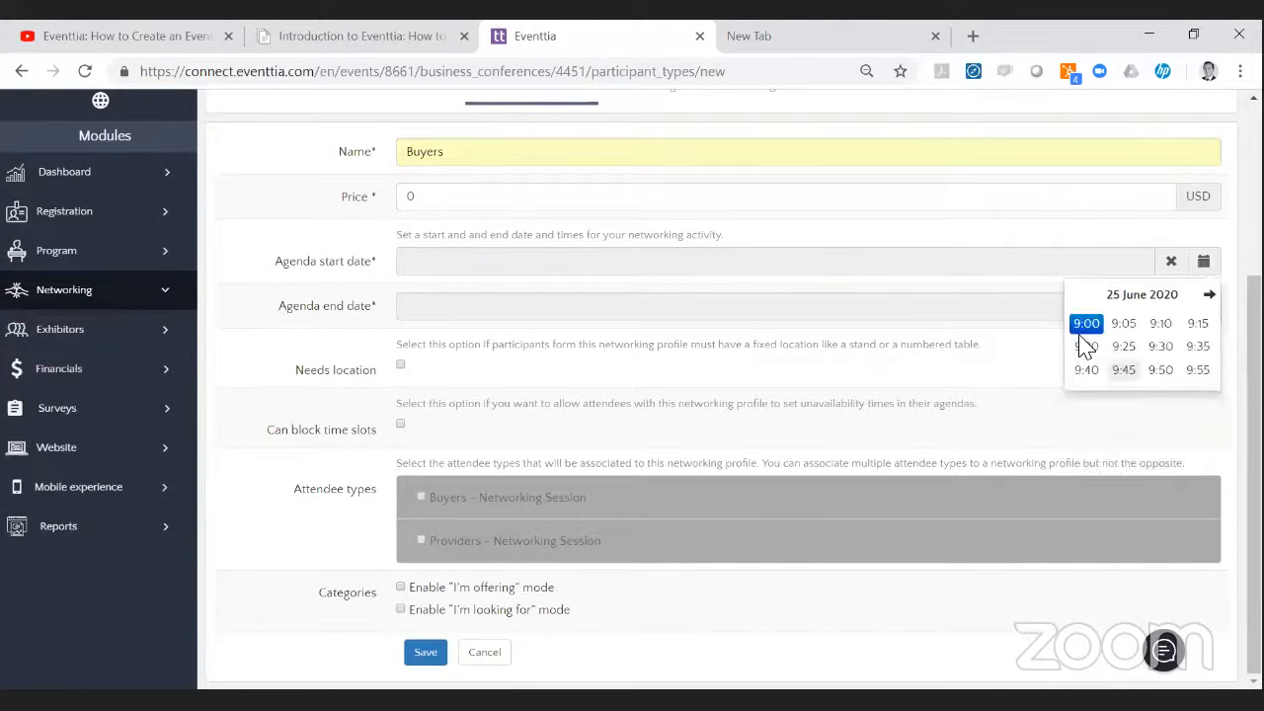
pyautogui.click(1082, 336)
pyautogui.click(1103, 313)
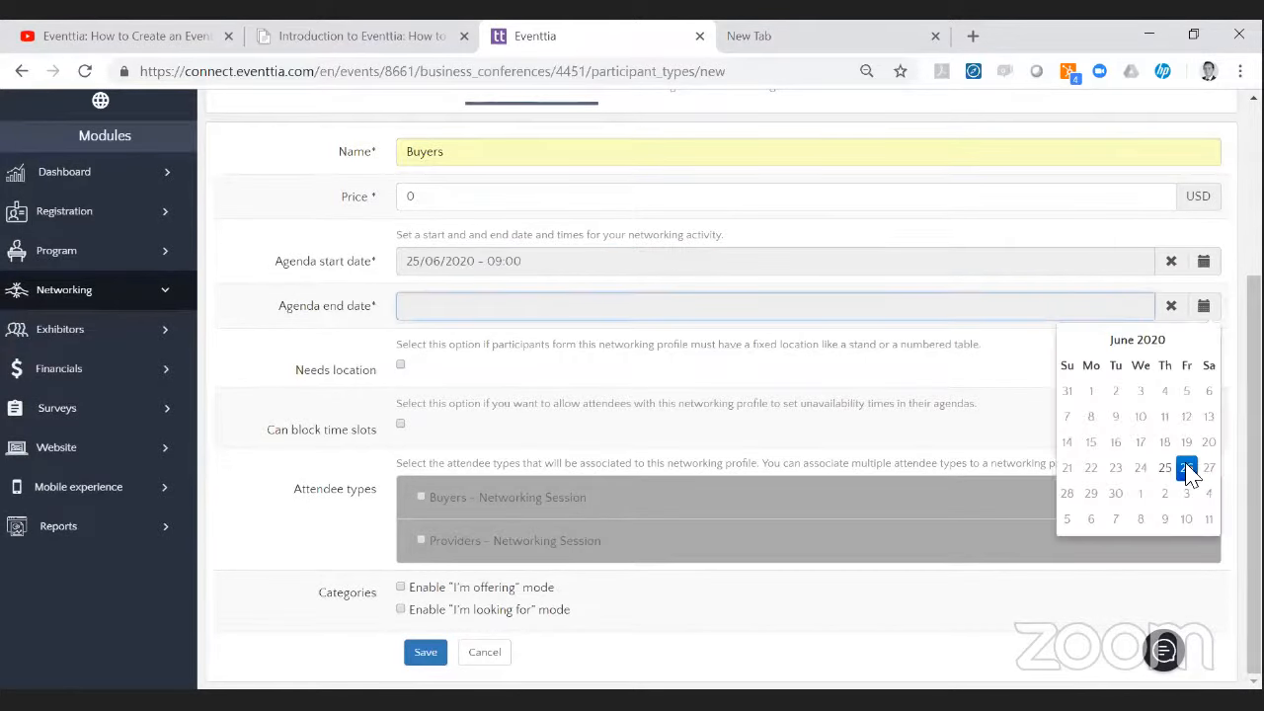
pyautogui.click(1188, 472)
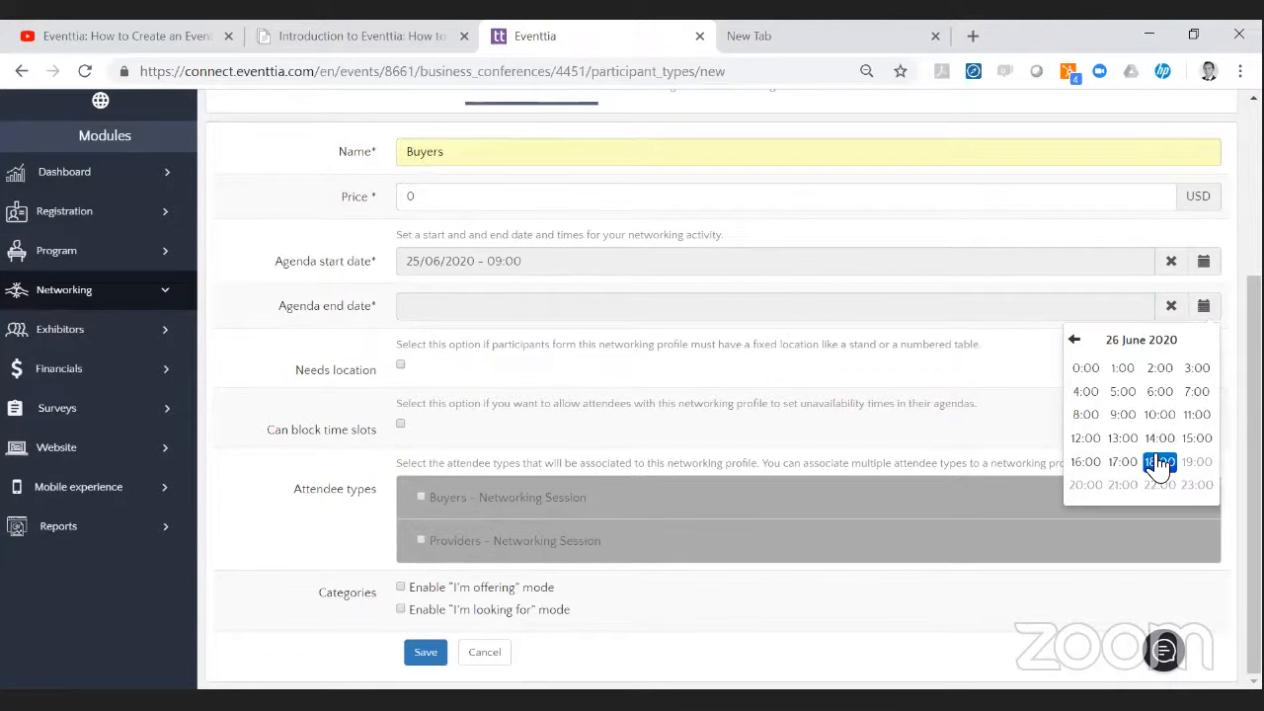
pyautogui.click(1161, 462)
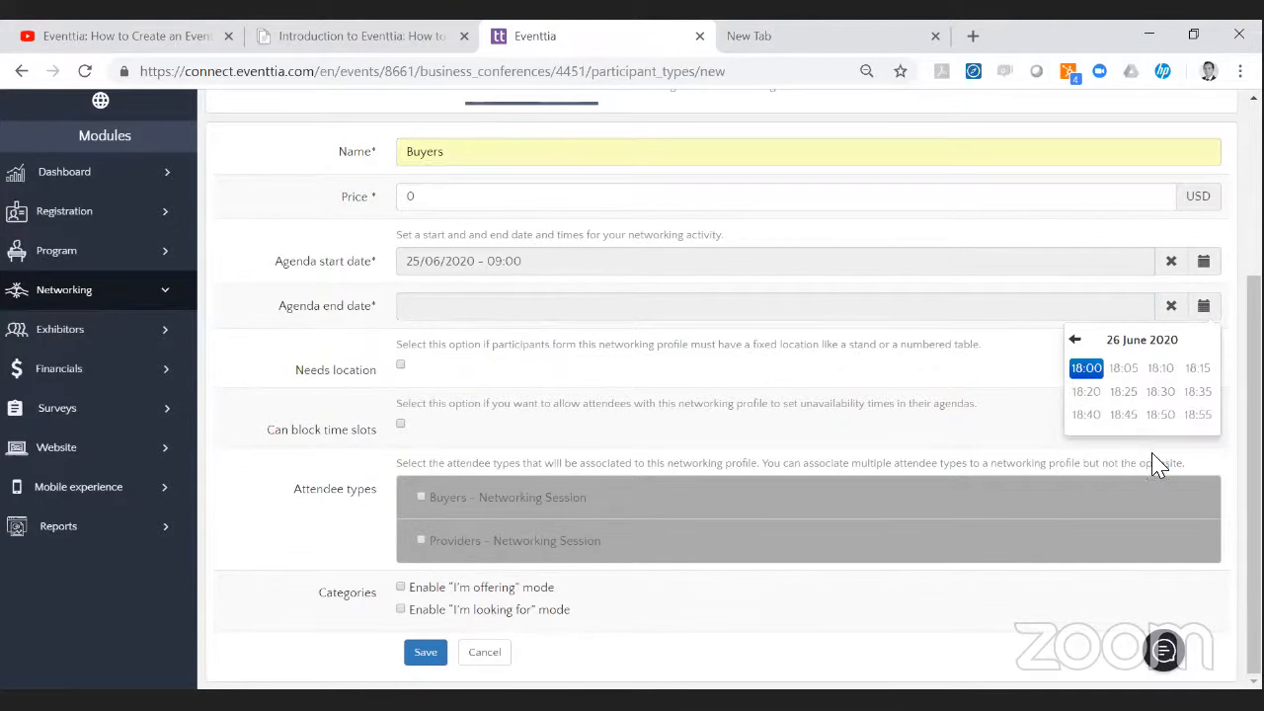
pyautogui.click(1086, 368)
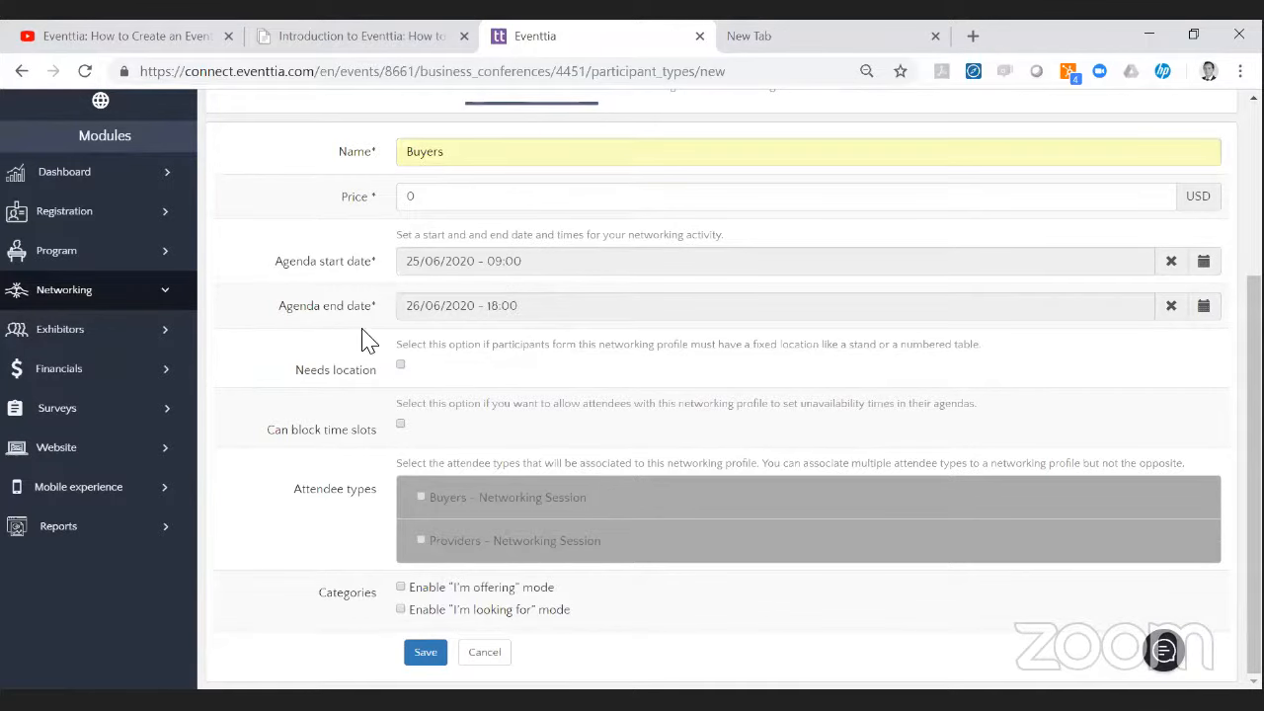
# Enable the Needs location and Can block time slots options for the Buyers profile.
pyautogui.click(400, 365)
pyautogui.click(401, 425)
pyautogui.scroll(1, 855, 254)
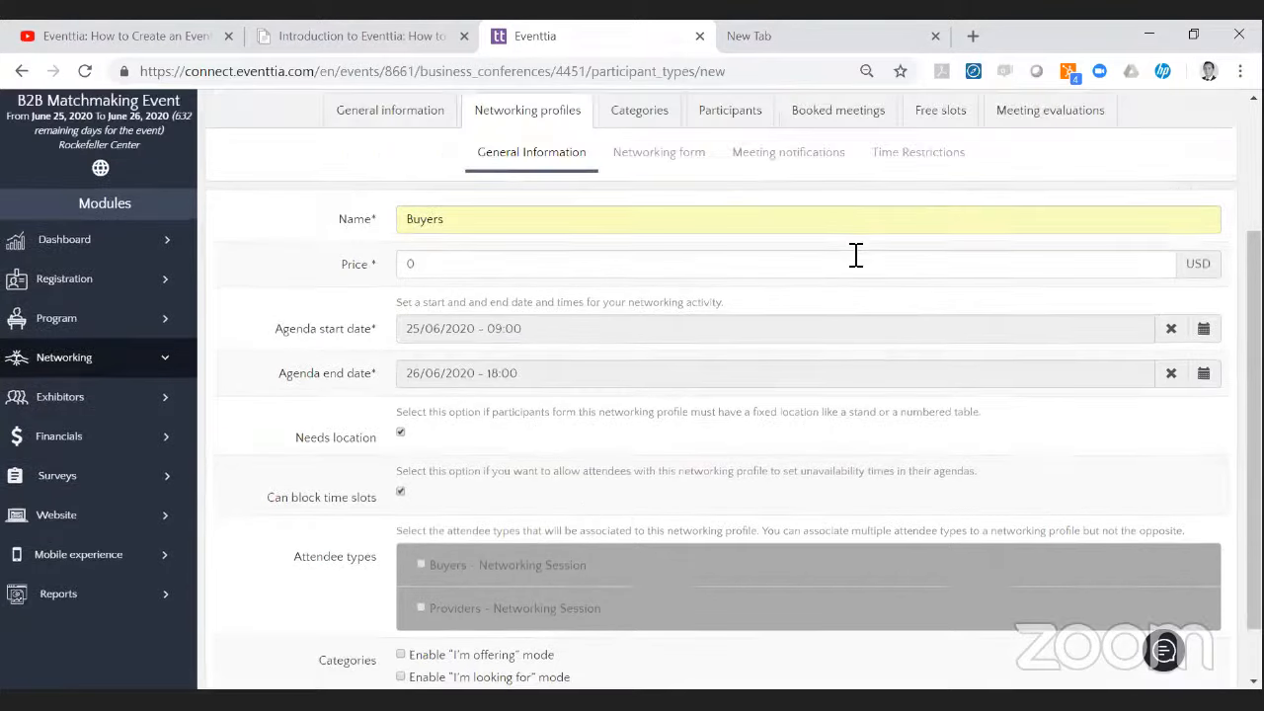
pyautogui.scroll(-1, 688, 405)
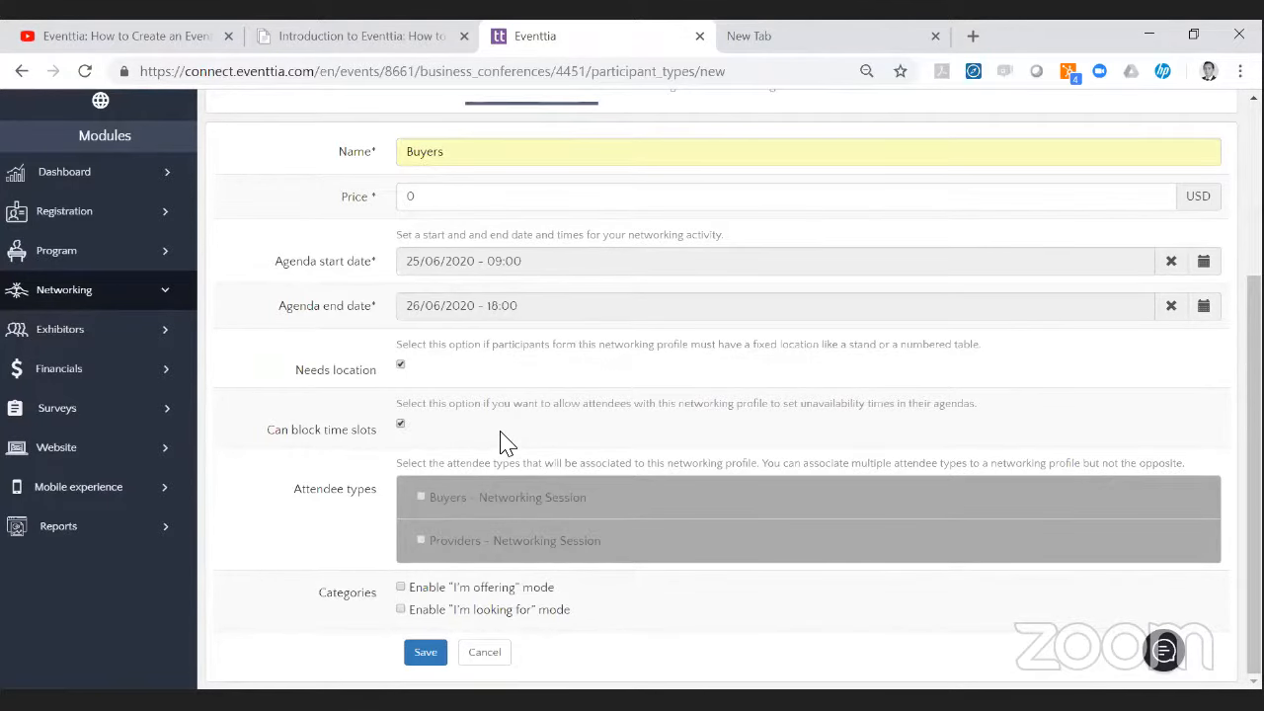
pyautogui.scroll(2, 501, 432)
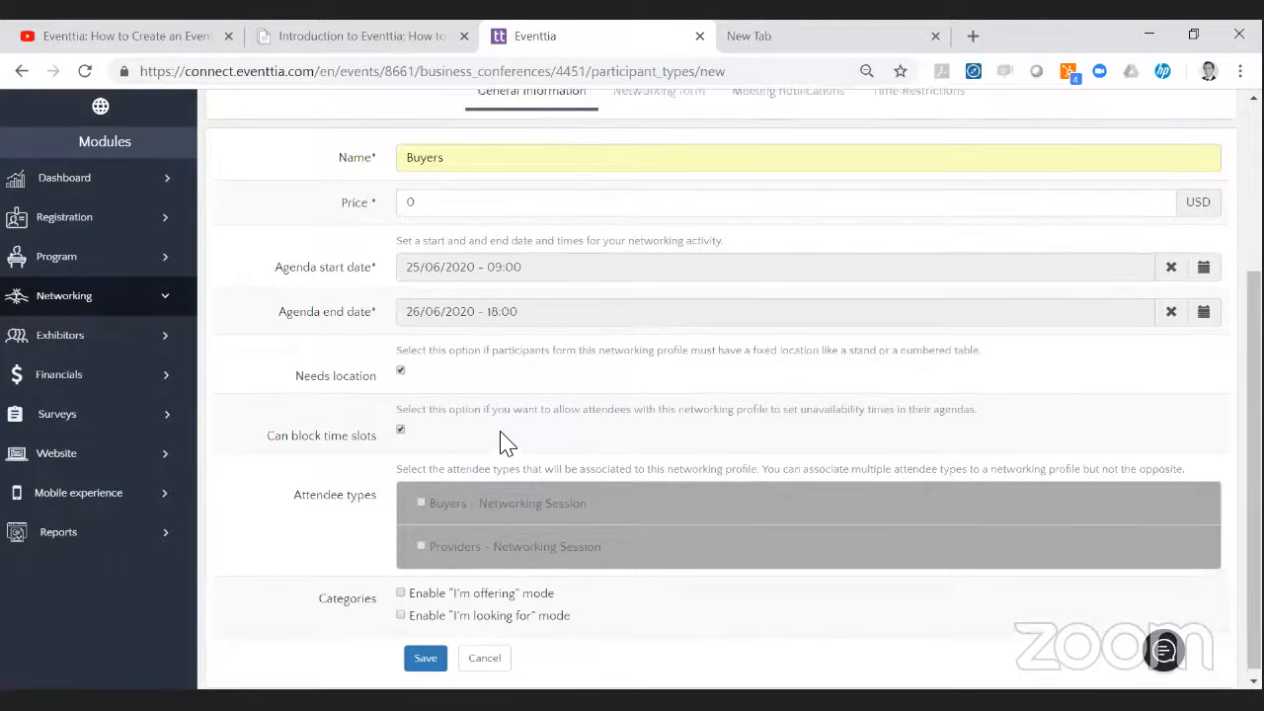
pyautogui.scroll(-2, 504, 430)
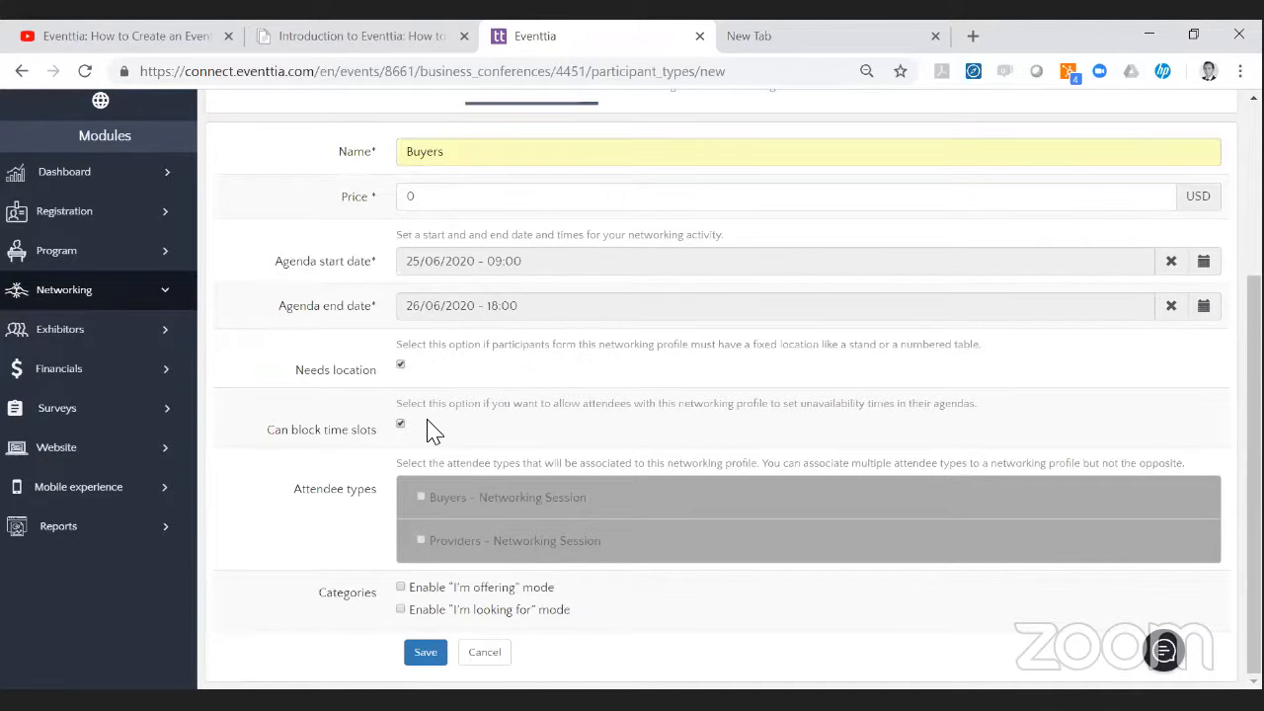
# Review the Buyers profile's general information, especially which attendee types can be associated with it.
pyautogui.scroll(1, 401, 437)
pyautogui.scroll(2, 403, 437)
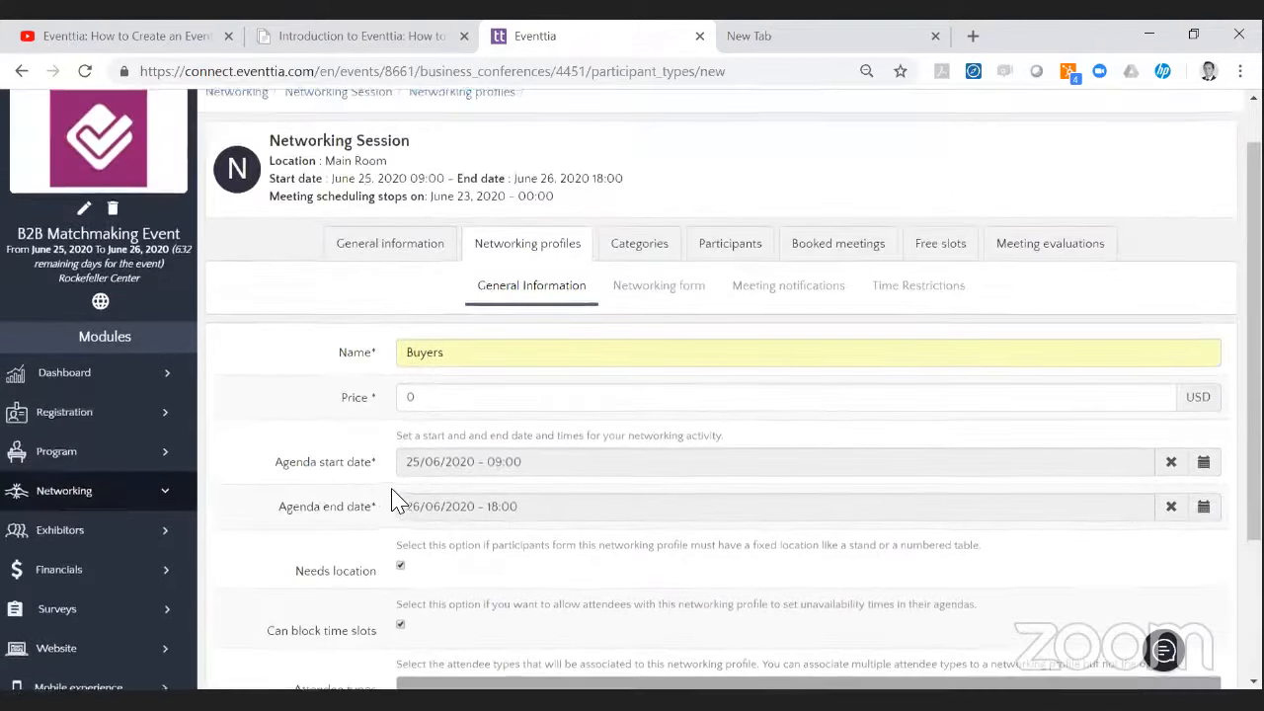
pyautogui.scroll(-3, 404, 442)
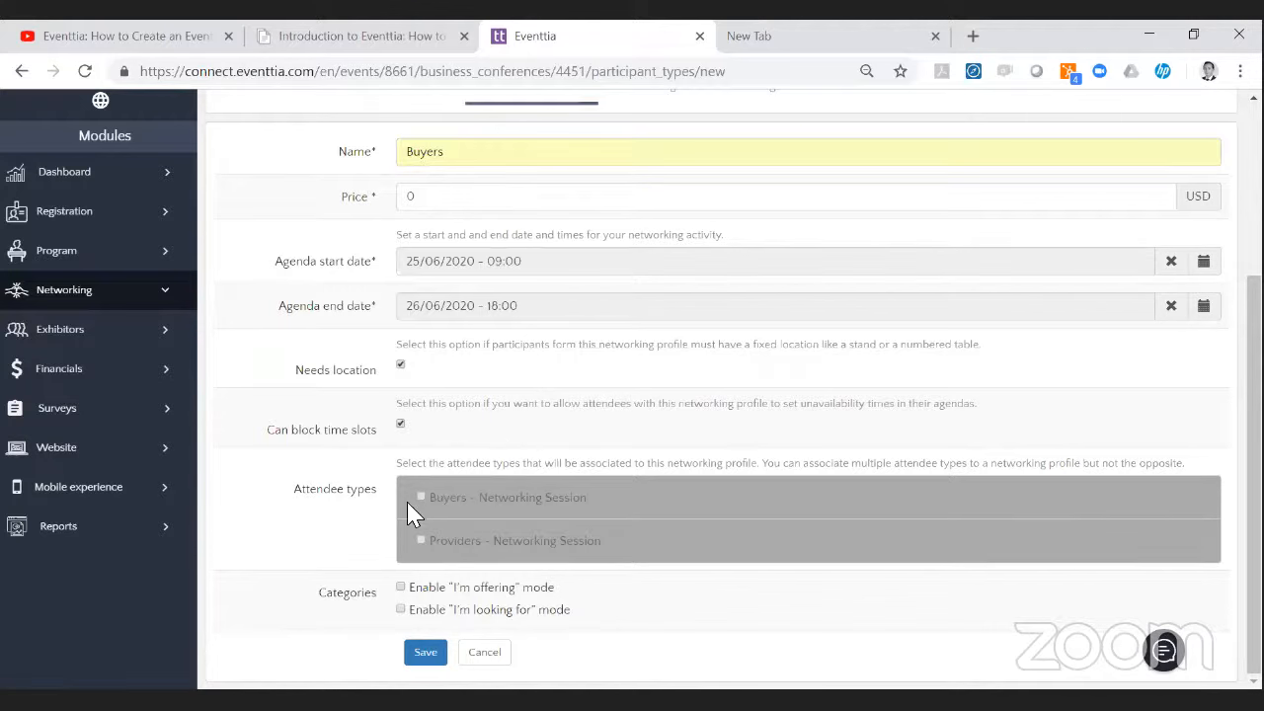
pyautogui.moveTo(386, 500); pyautogui.dragTo(291, 488)
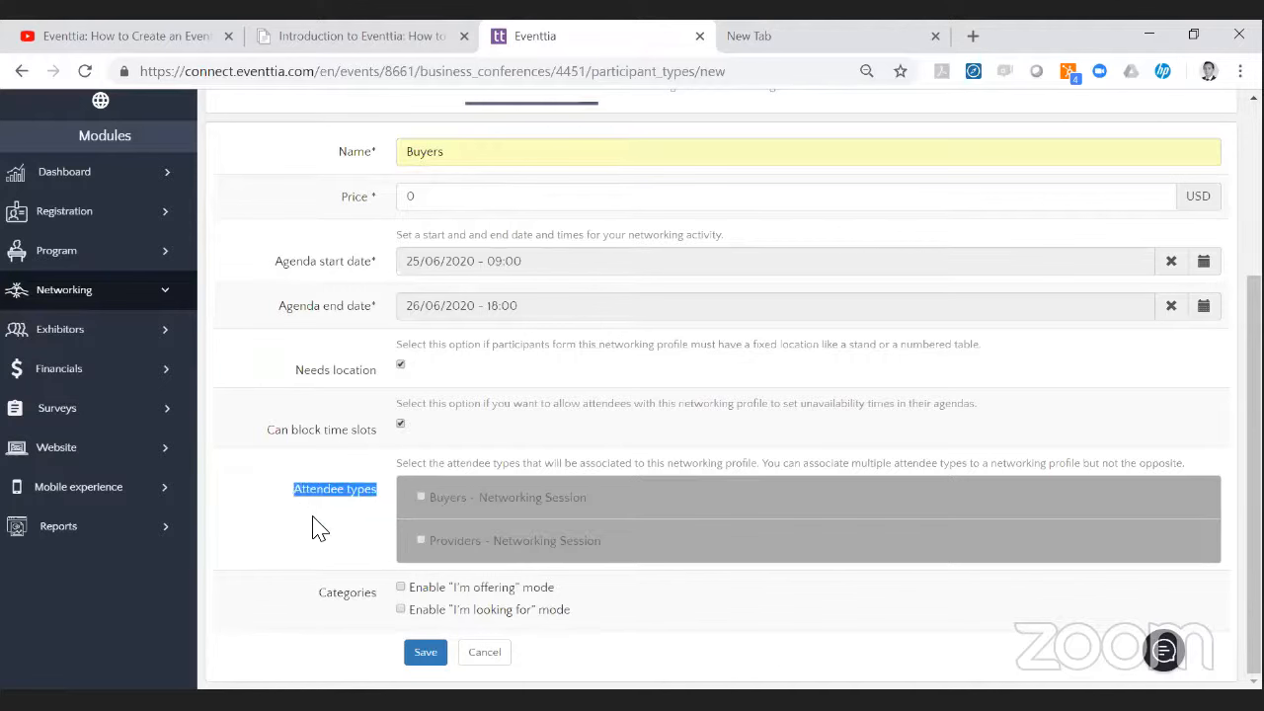
pyautogui.click(313, 517)
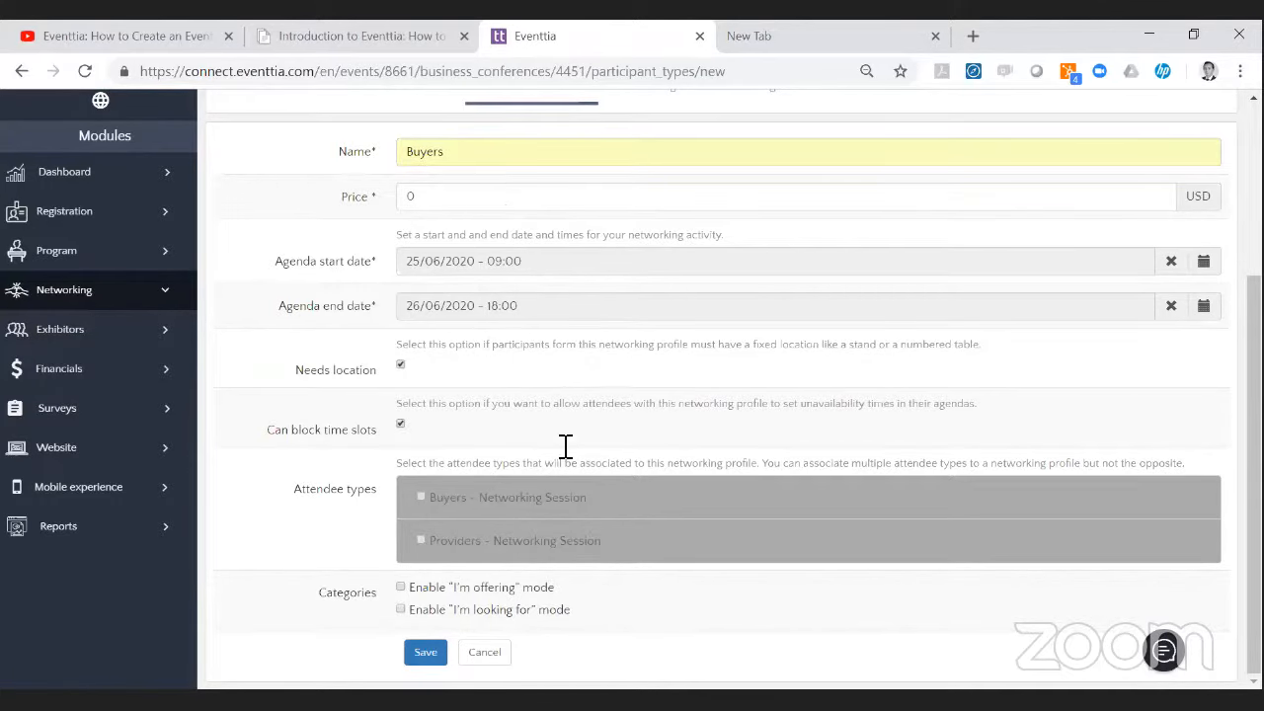
pyautogui.scroll(3, 544, 452)
pyautogui.scroll(-3, 551, 451)
pyautogui.scroll(1, 563, 446)
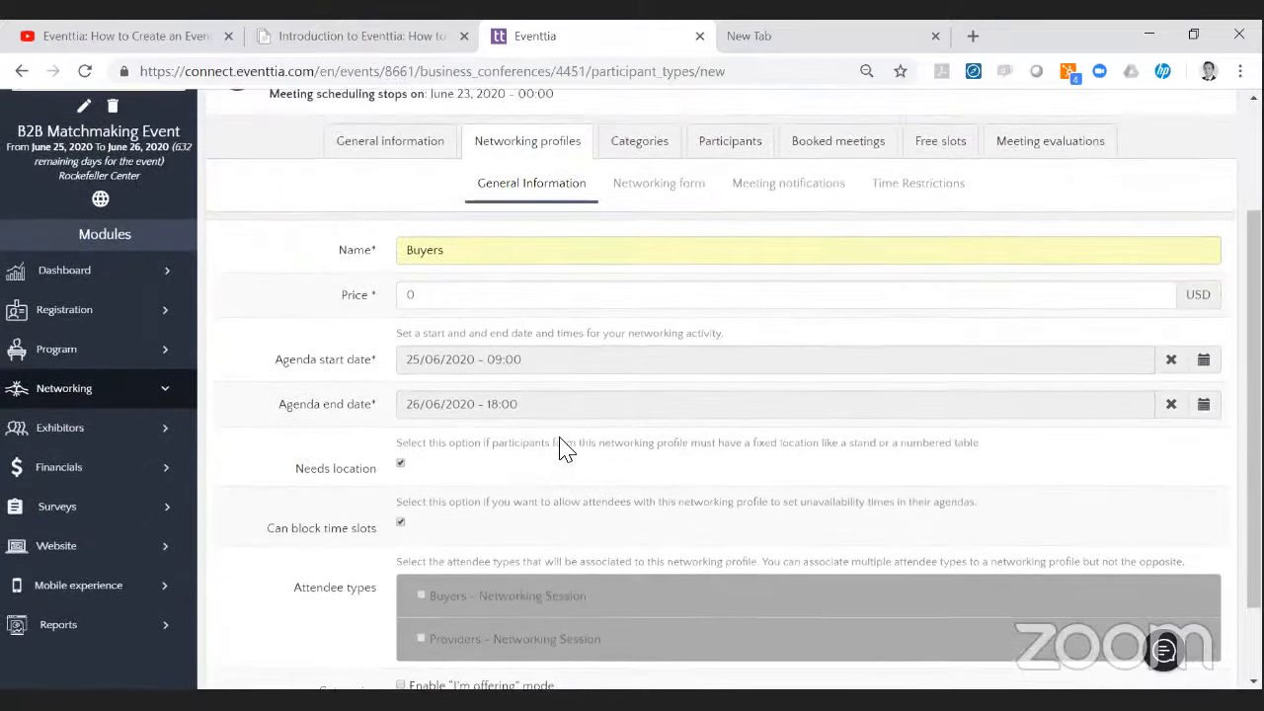
pyautogui.scroll(-1, 560, 446)
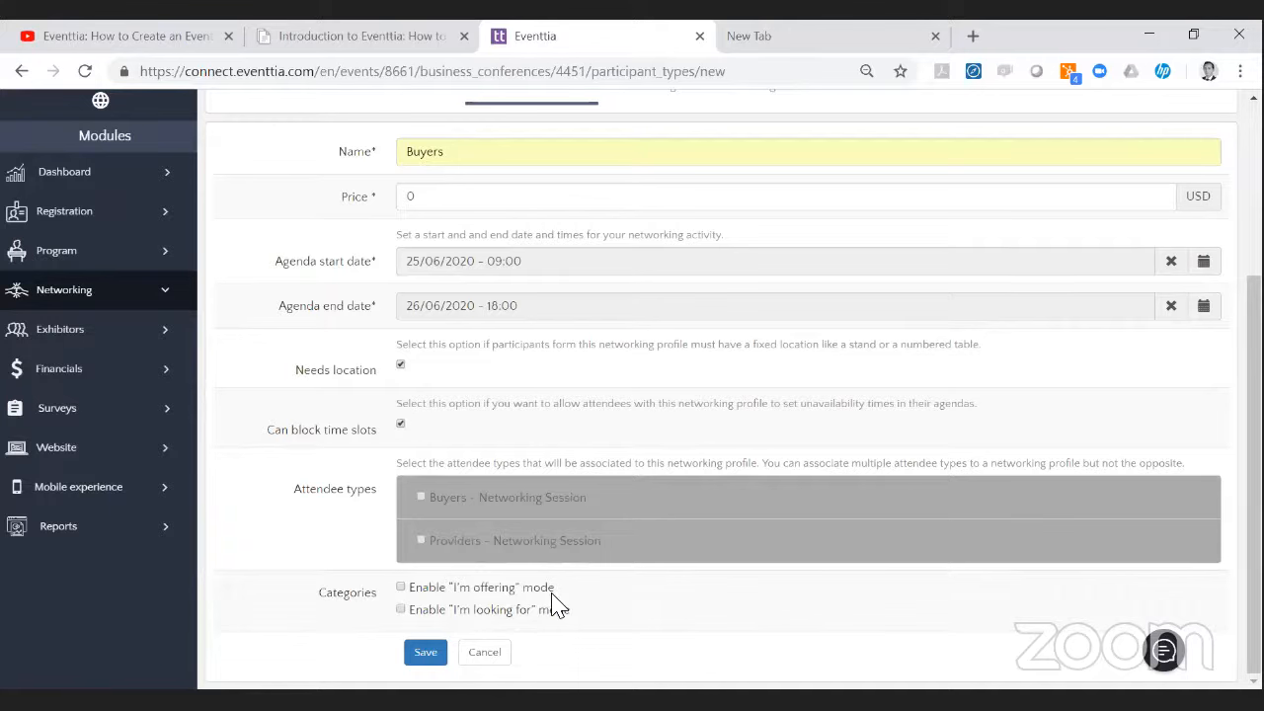
# Associate the Buyers – Networking Session attendee type with the Buyers networking profile.
pyautogui.click(419, 501)
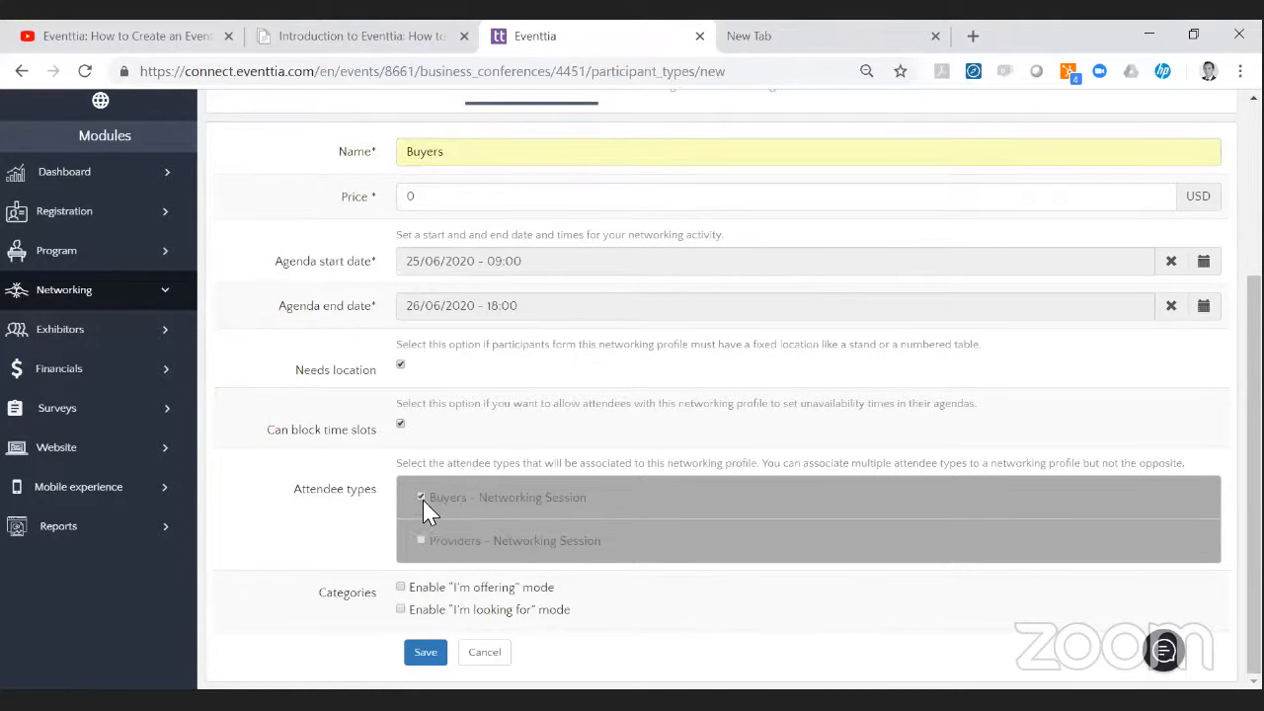
pyautogui.scroll(2, 528, 398)
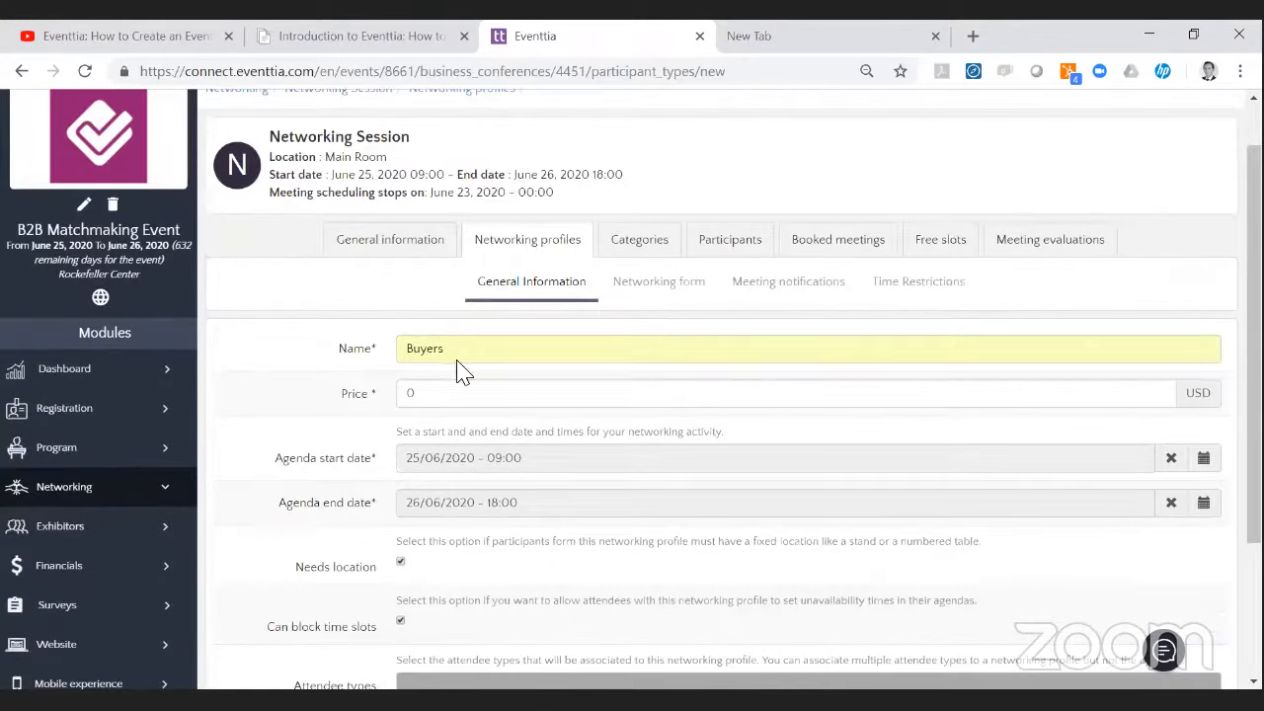
pyautogui.scroll(-2, 450, 503)
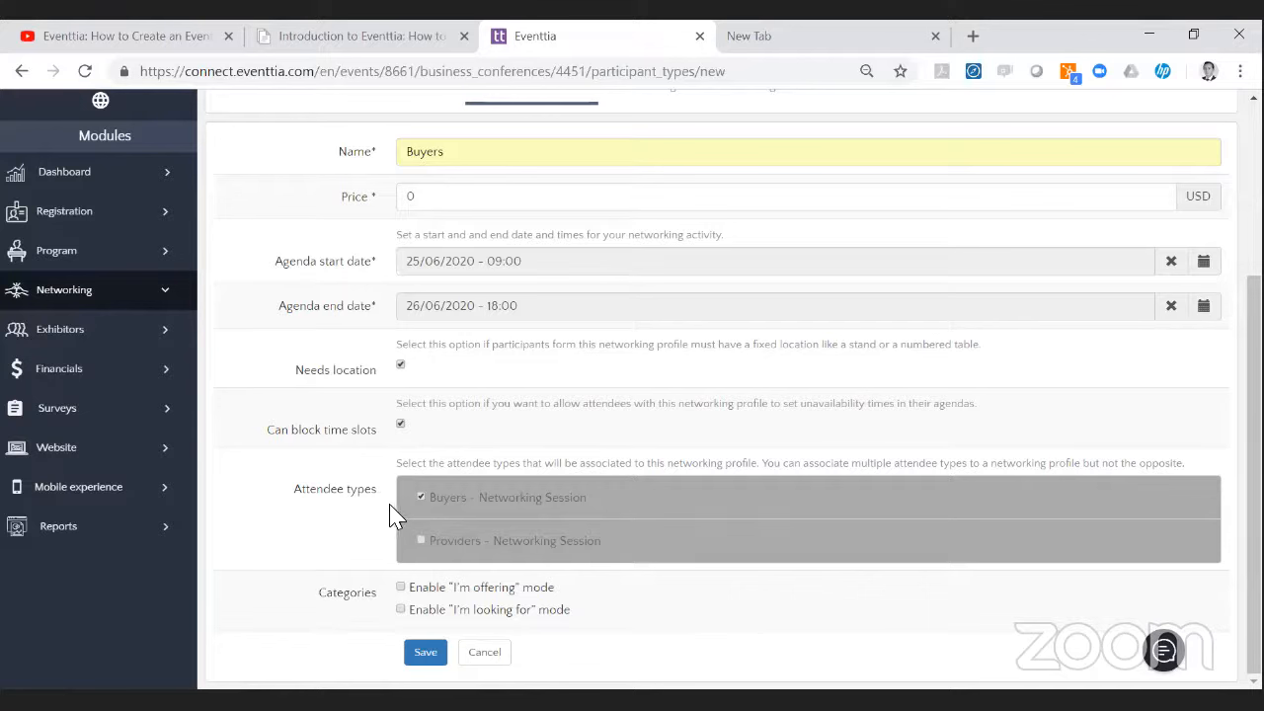
# Enable only the "I'm looking for" category mode for the Buyers profile and save the profile.
pyautogui.click(401, 610)
pyautogui.click(401, 588)
pyautogui.click(401, 588)
pyautogui.scroll(1, 403, 620)
pyautogui.scroll(1, 403, 620)
pyautogui.scroll(-2, 403, 602)
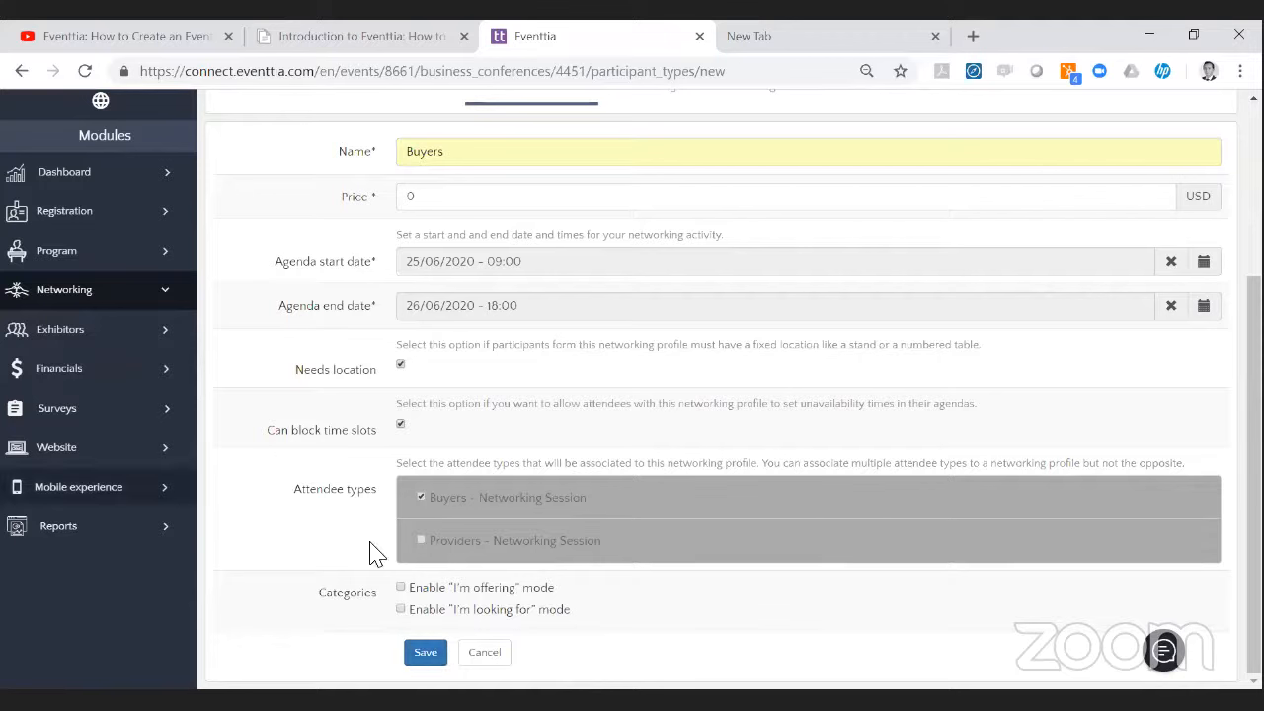
pyautogui.click(401, 610)
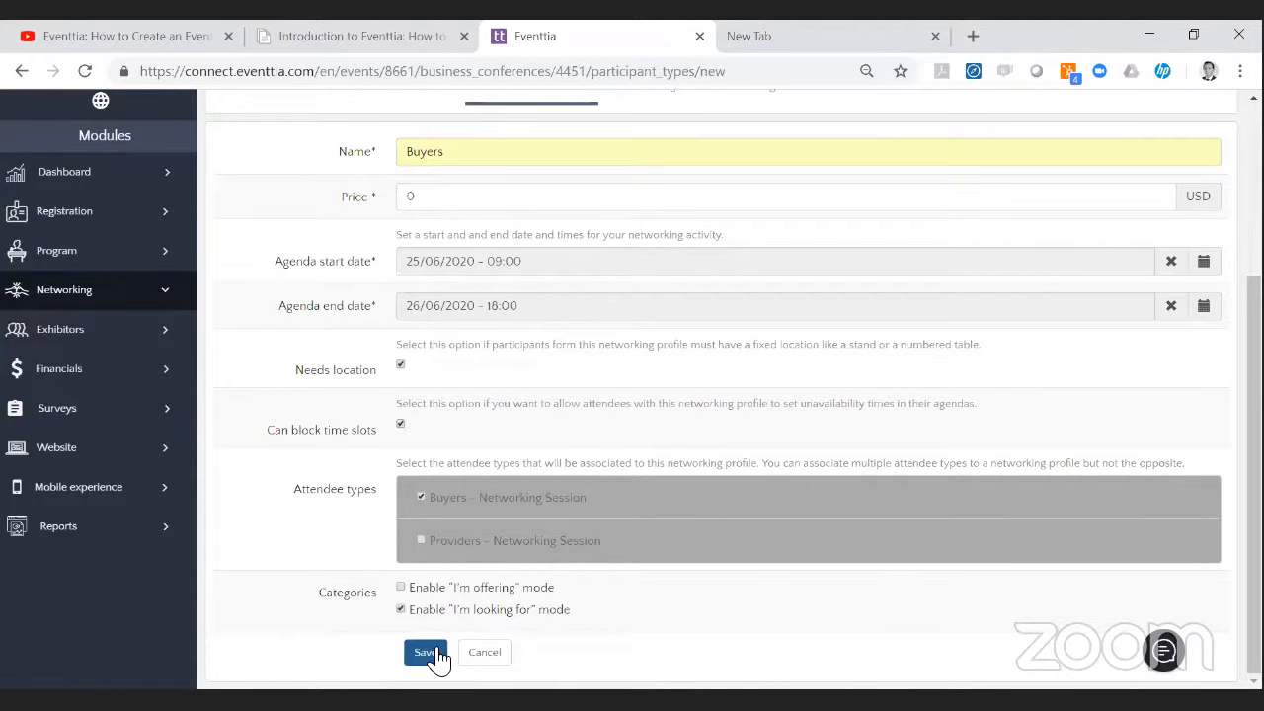
pyautogui.click(438, 655)
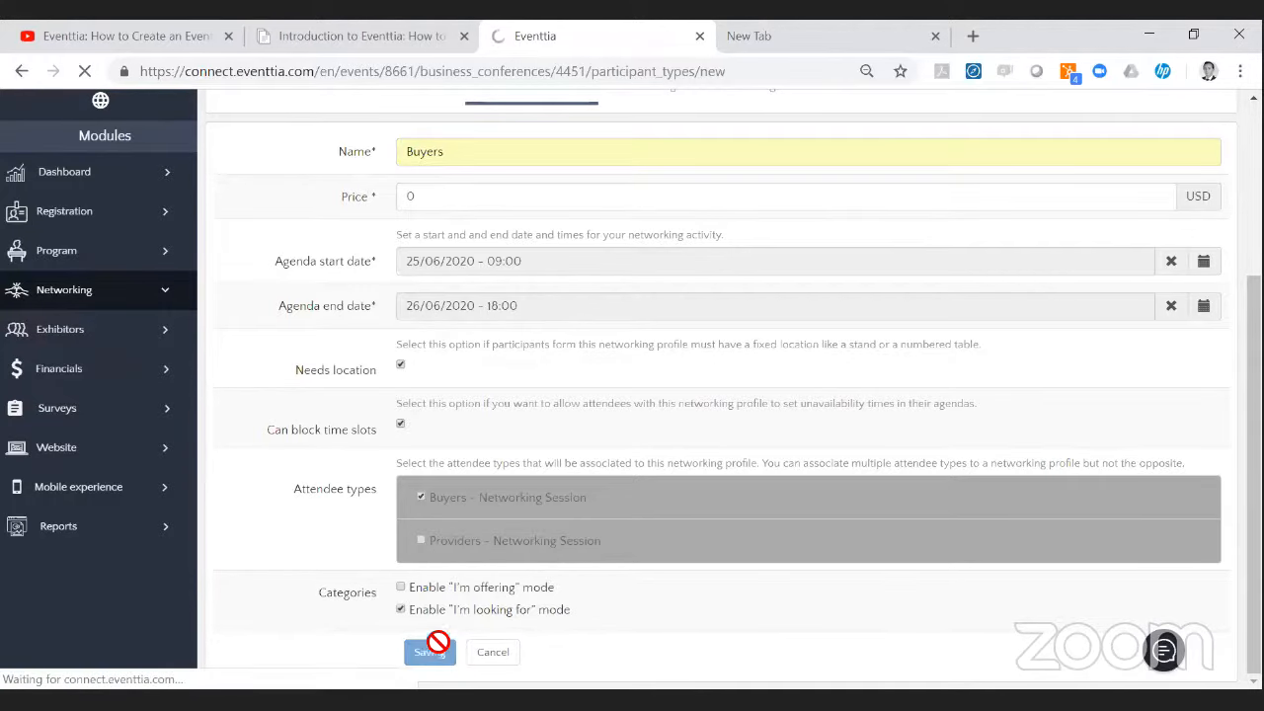
# Examine the saved profile's "Can request meetings to" and "Optional registration" settings.
pyautogui.scroll(-3, 341, 544)
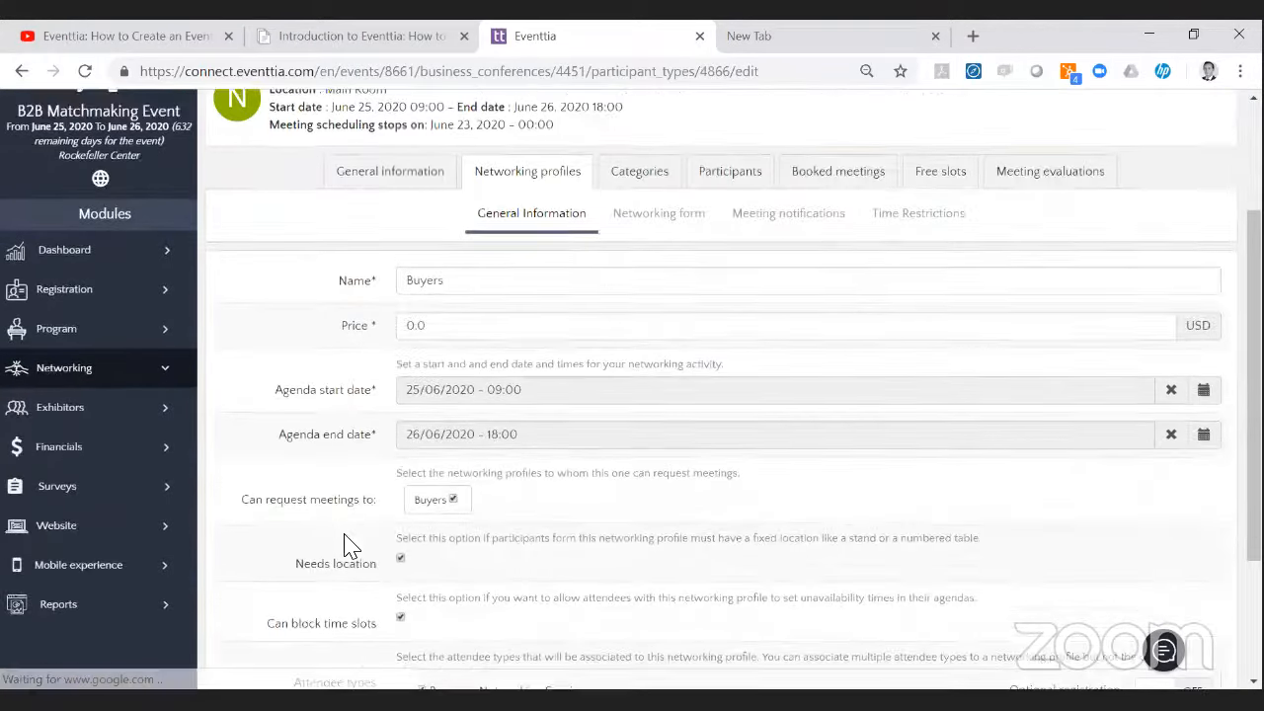
pyautogui.scroll(1, 375, 563)
pyautogui.scroll(-2, 395, 578)
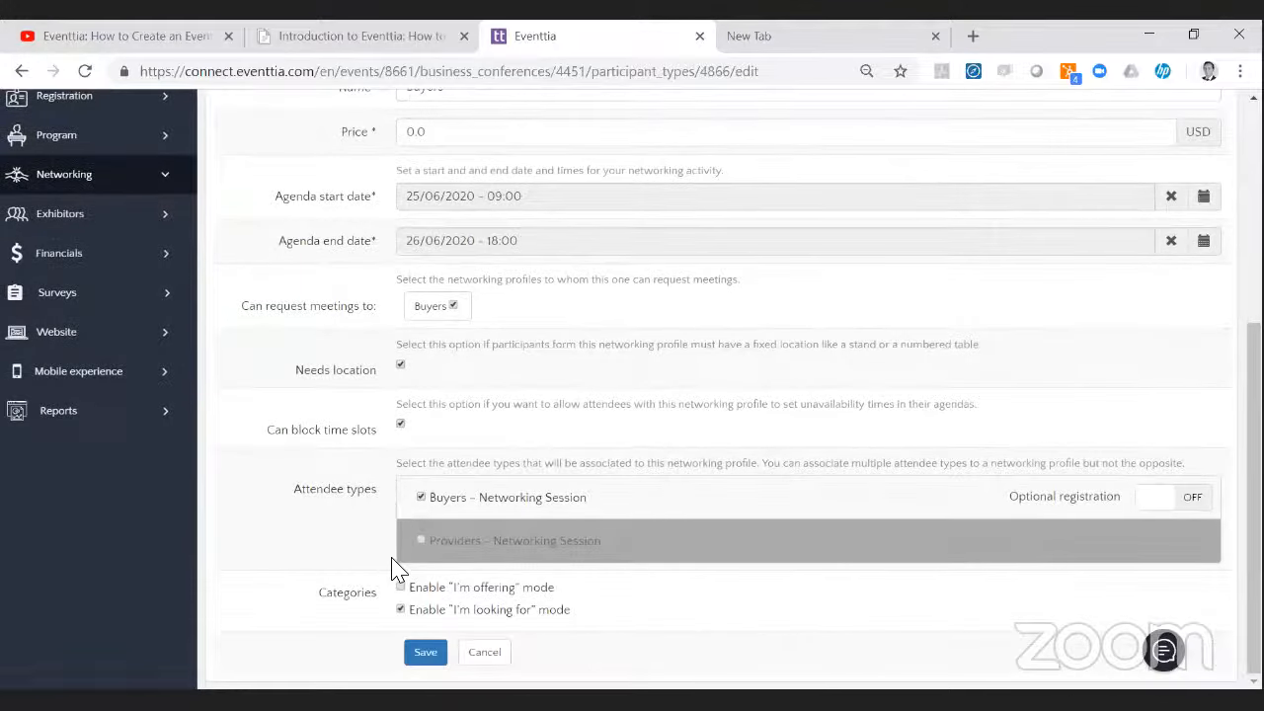
pyautogui.moveTo(241, 309); pyautogui.dragTo(377, 311)
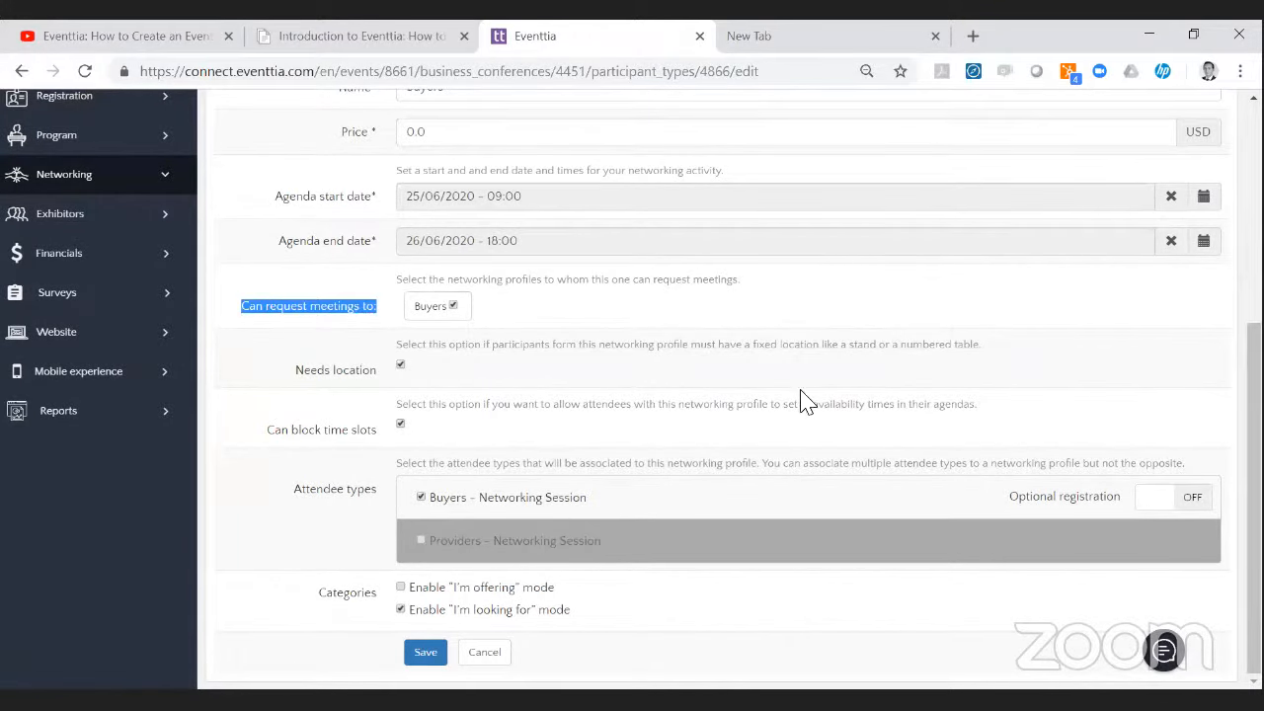
pyautogui.tripleClick(1076, 504)
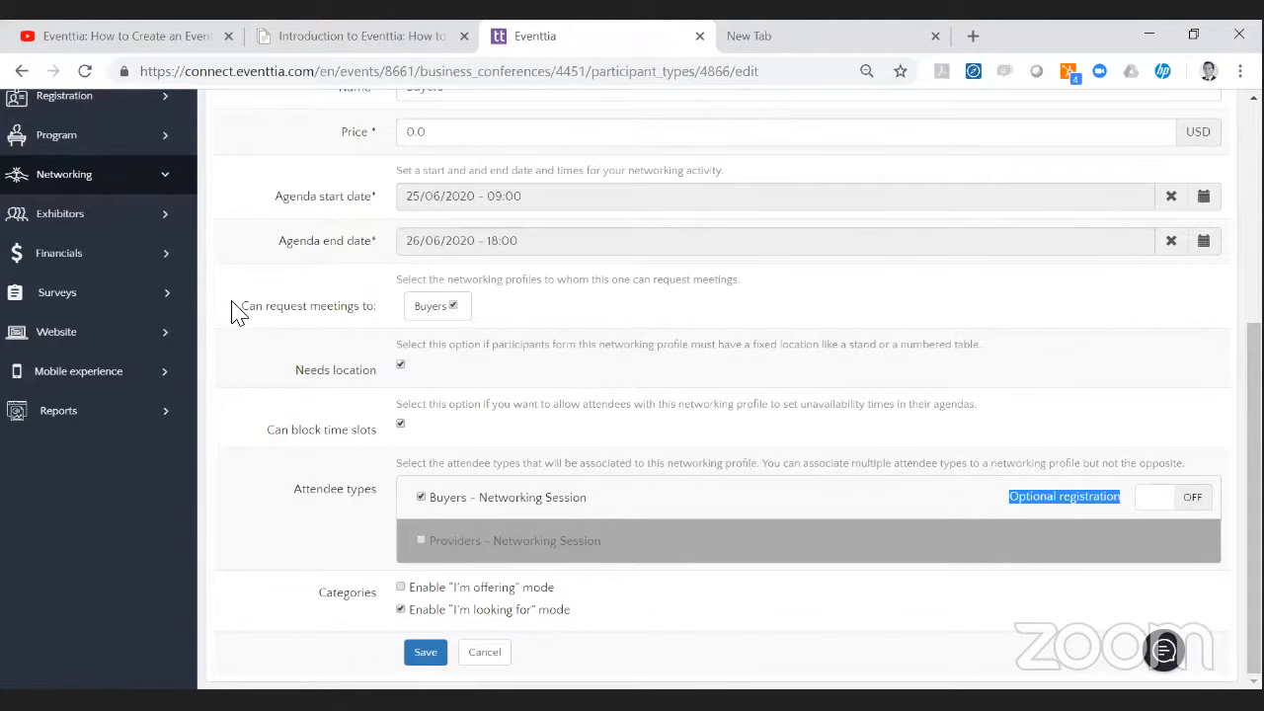
pyautogui.moveTo(240, 308); pyautogui.dragTo(377, 314)
pyautogui.click(376, 336)
# Disallow Buyers from requesting meetings with other Buyers, leave optional registration off, and save the profile.
pyautogui.scroll(2, 376, 339)
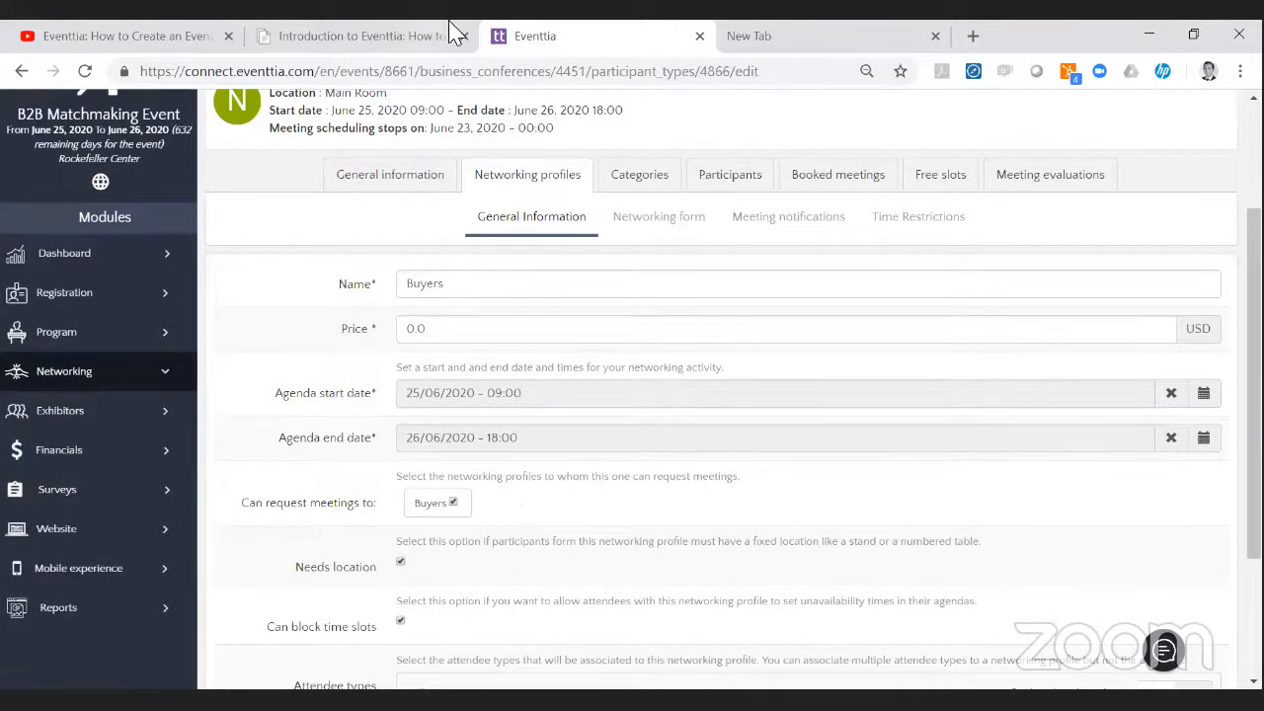
pyautogui.click(460, 505)
pyautogui.scroll(-2, 697, 538)
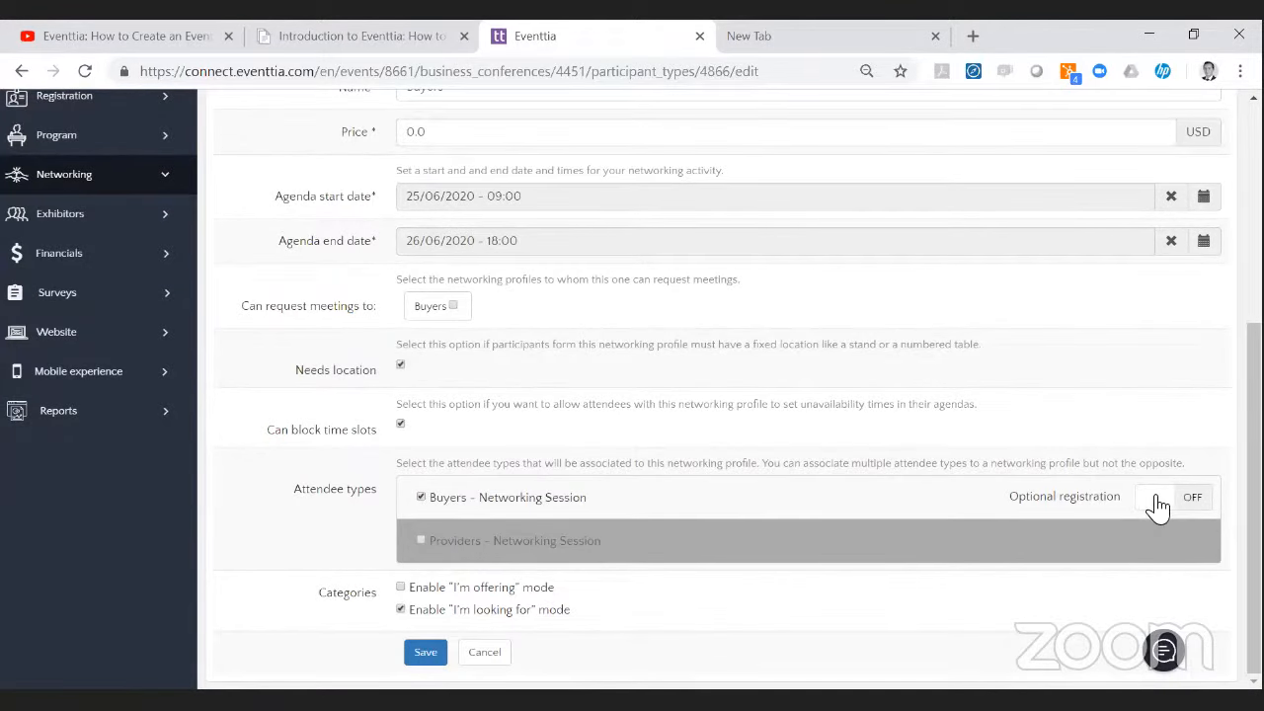
pyautogui.click(1158, 506)
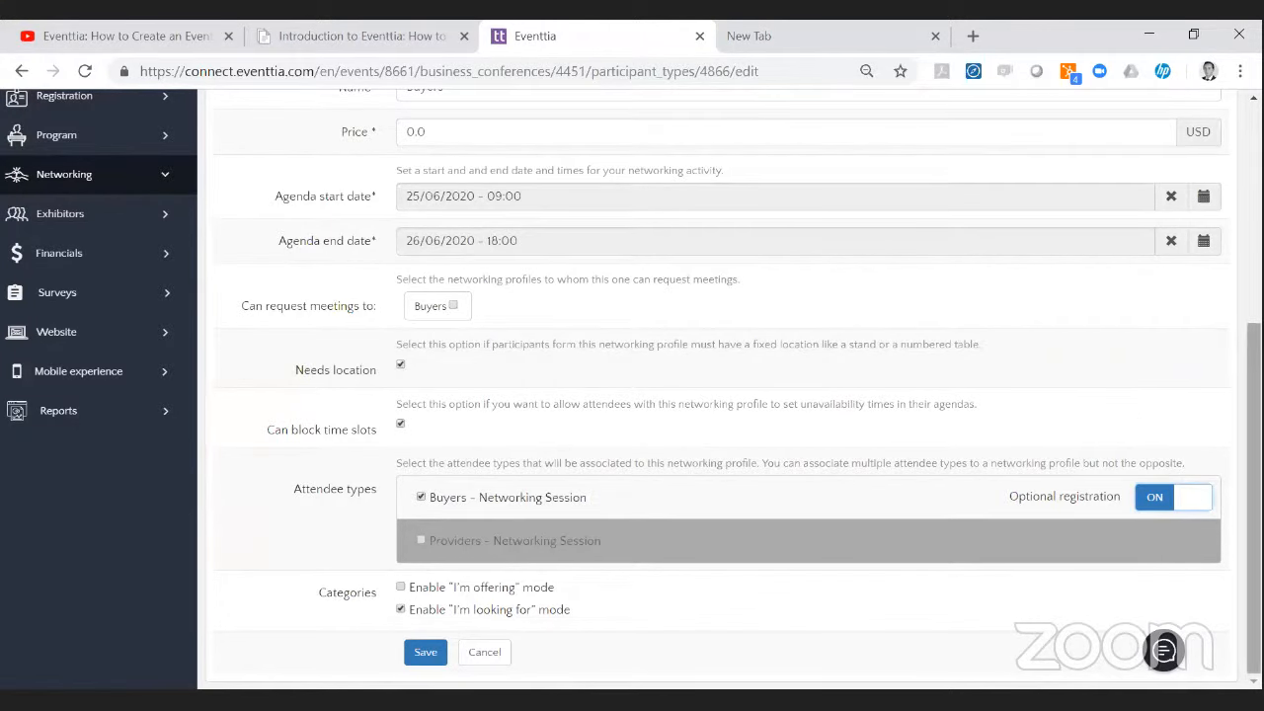
pyautogui.click(1212, 504)
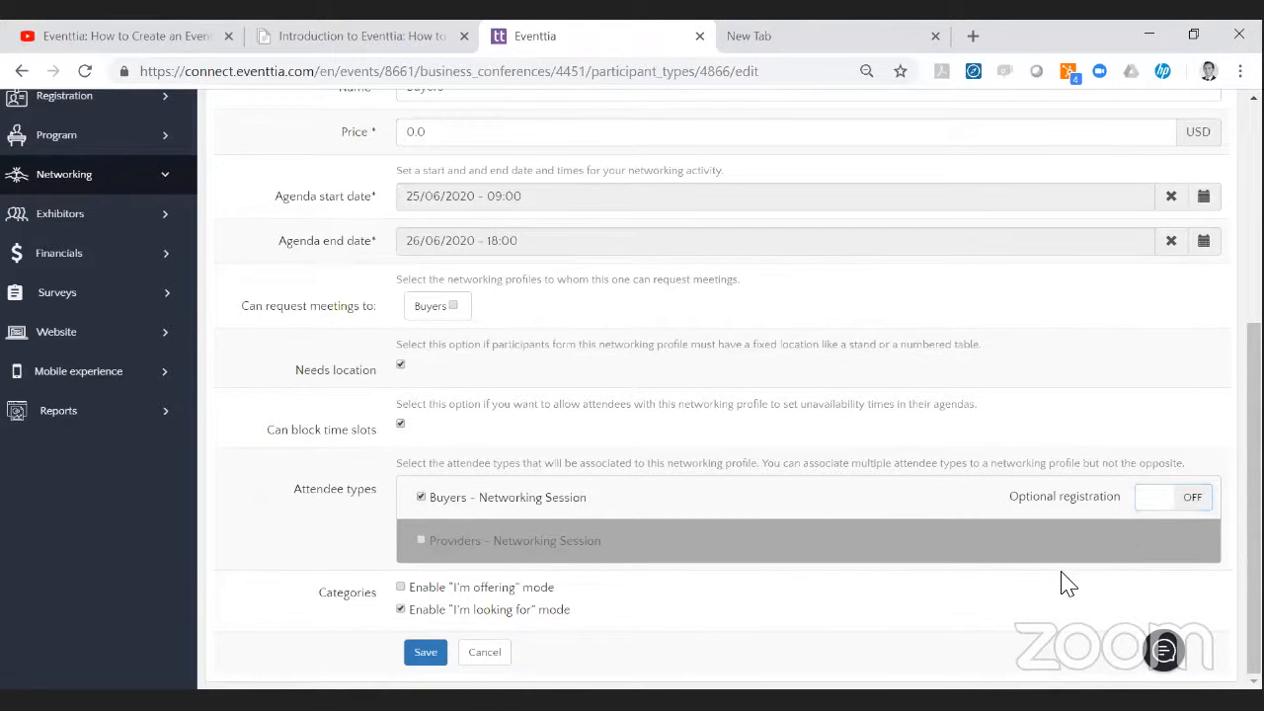
pyautogui.click(423, 652)
pyautogui.click(426, 655)
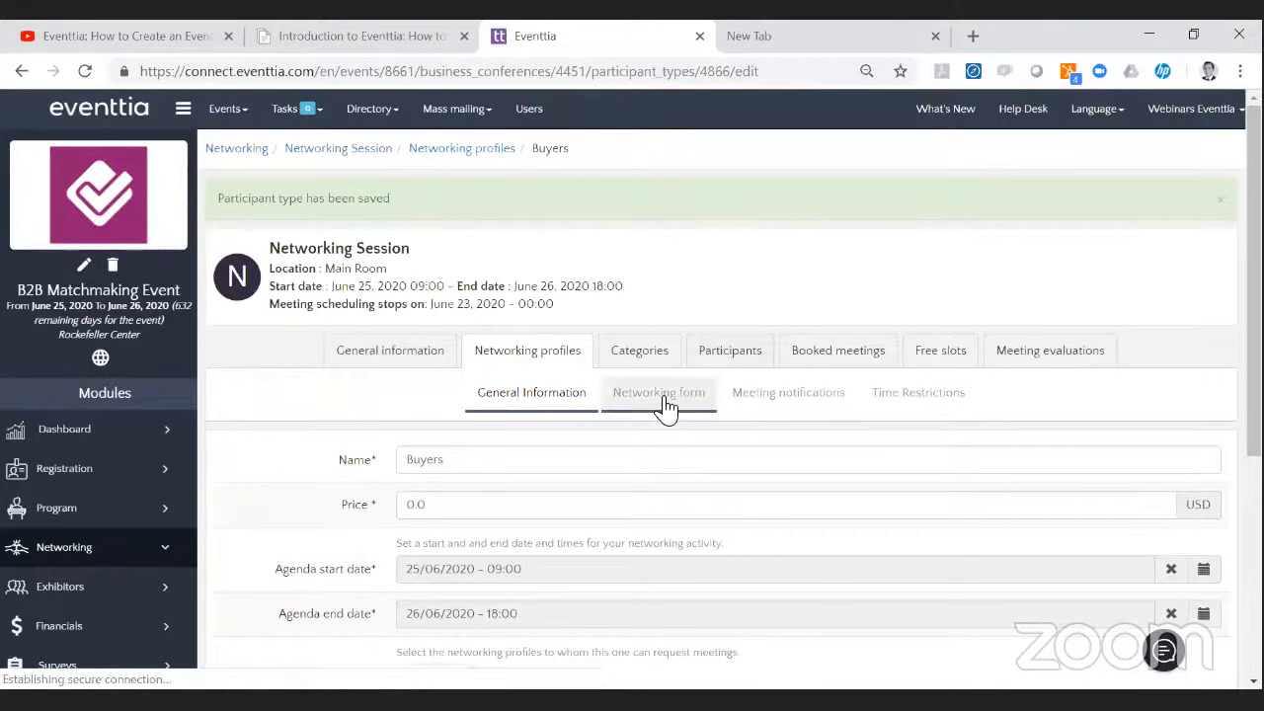
# In the Buyers networking form, save the participant logo as required and start a Dropdown List field named "What is your annual budget?".
pyautogui.click(665, 405)
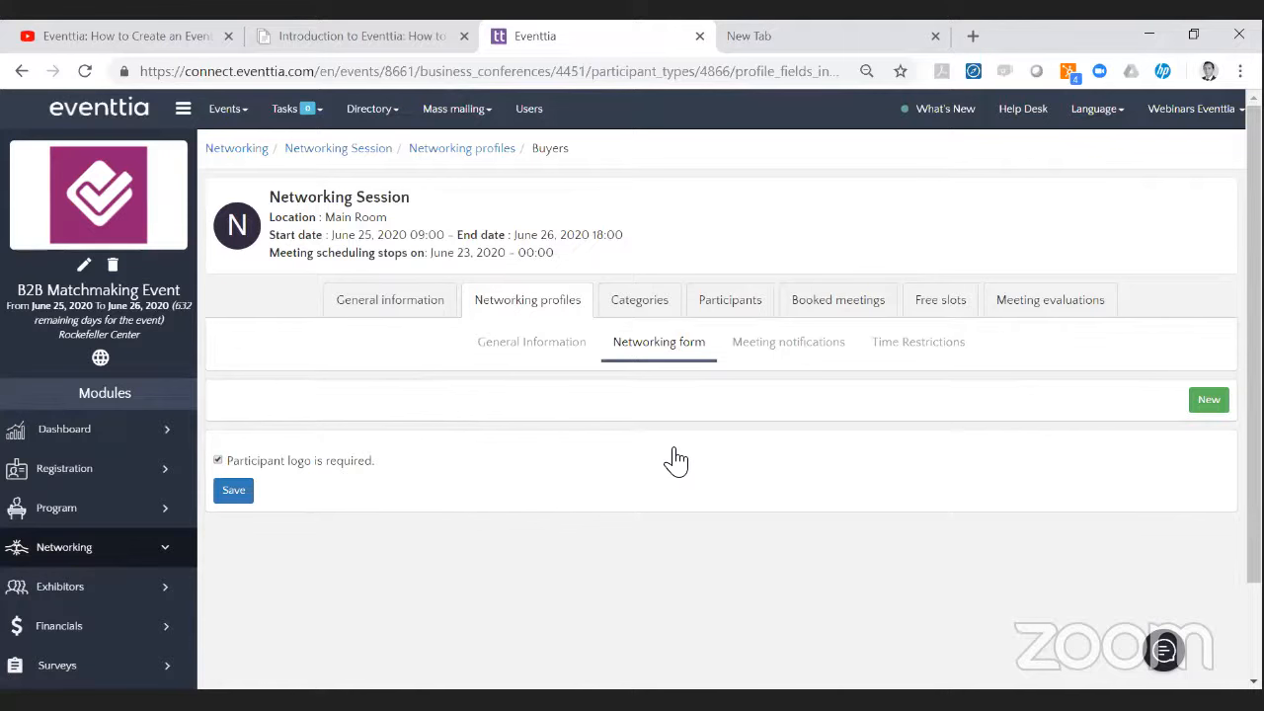
pyautogui.click(234, 491)
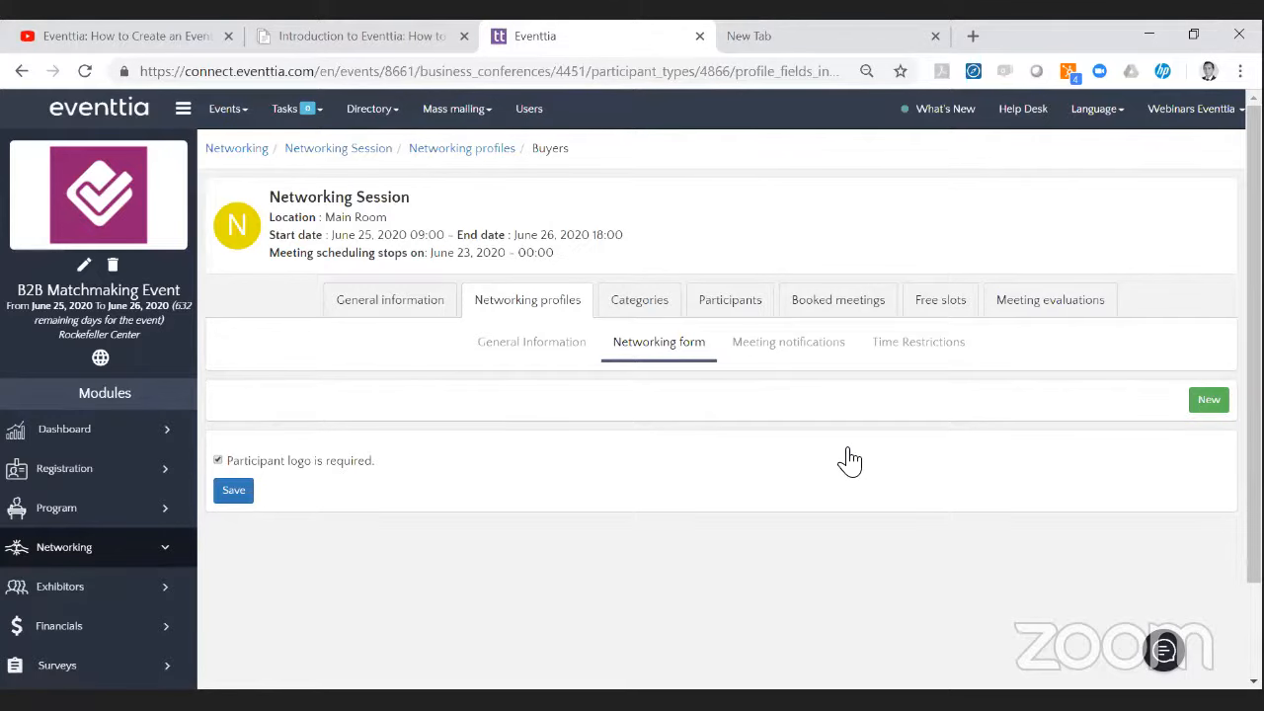
pyautogui.click(1209, 399)
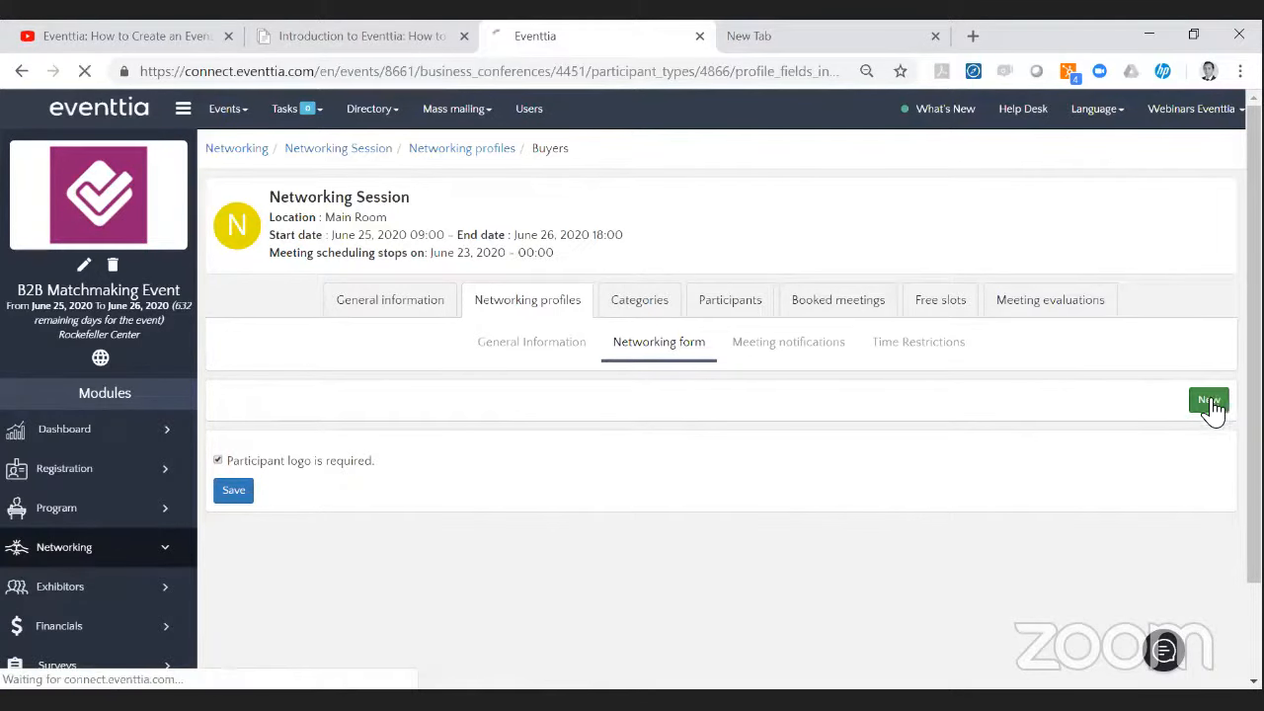
pyautogui.scroll(-1, 293, 424)
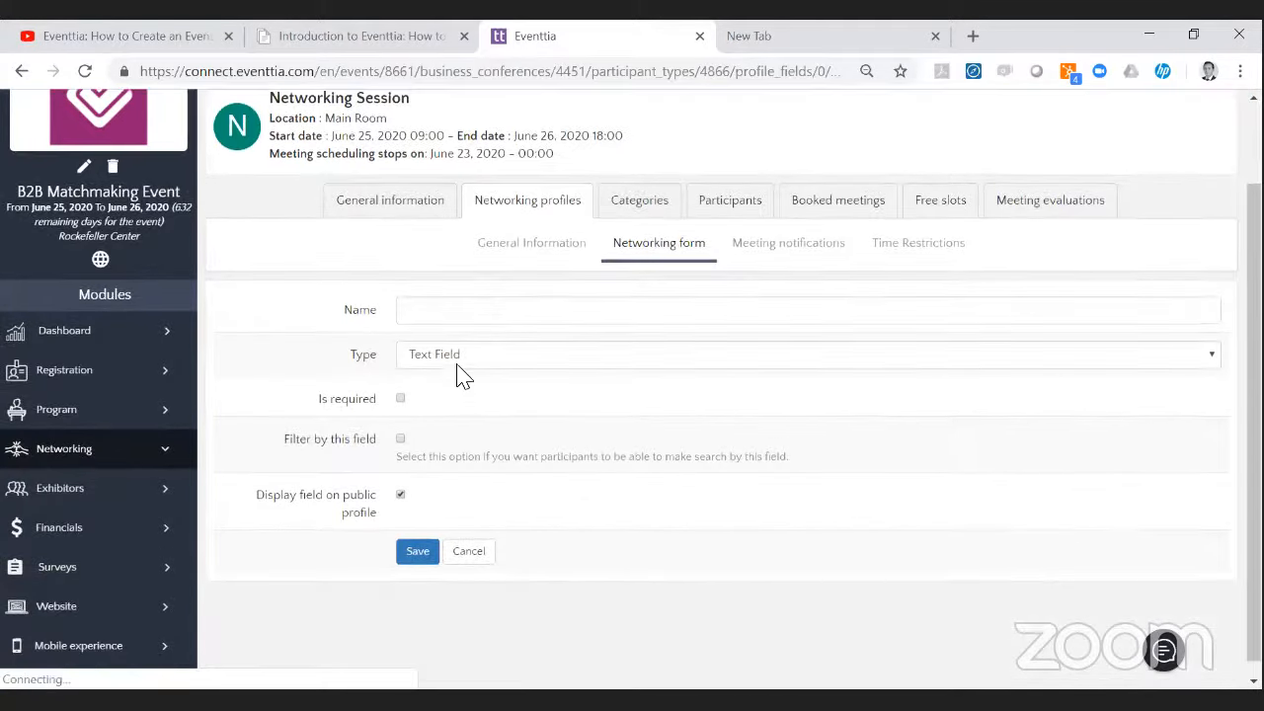
pyautogui.click(458, 361)
pyautogui.click(482, 409)
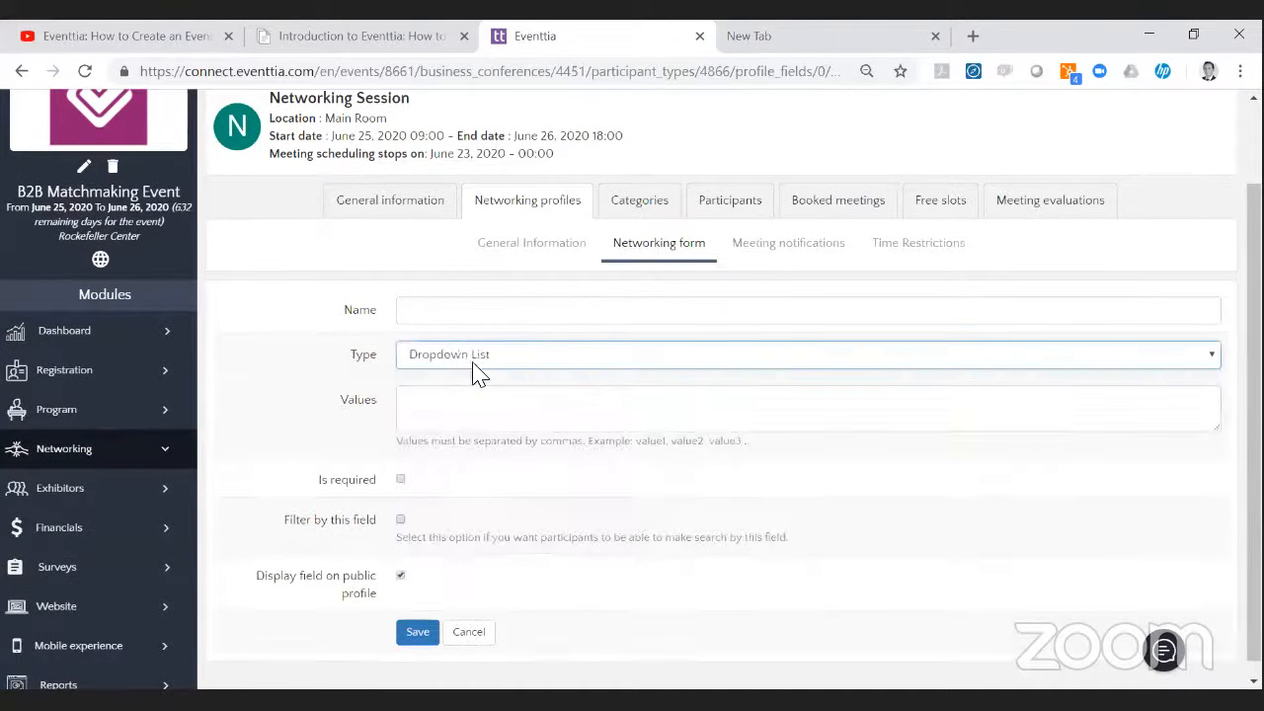
pyautogui.click(477, 311)
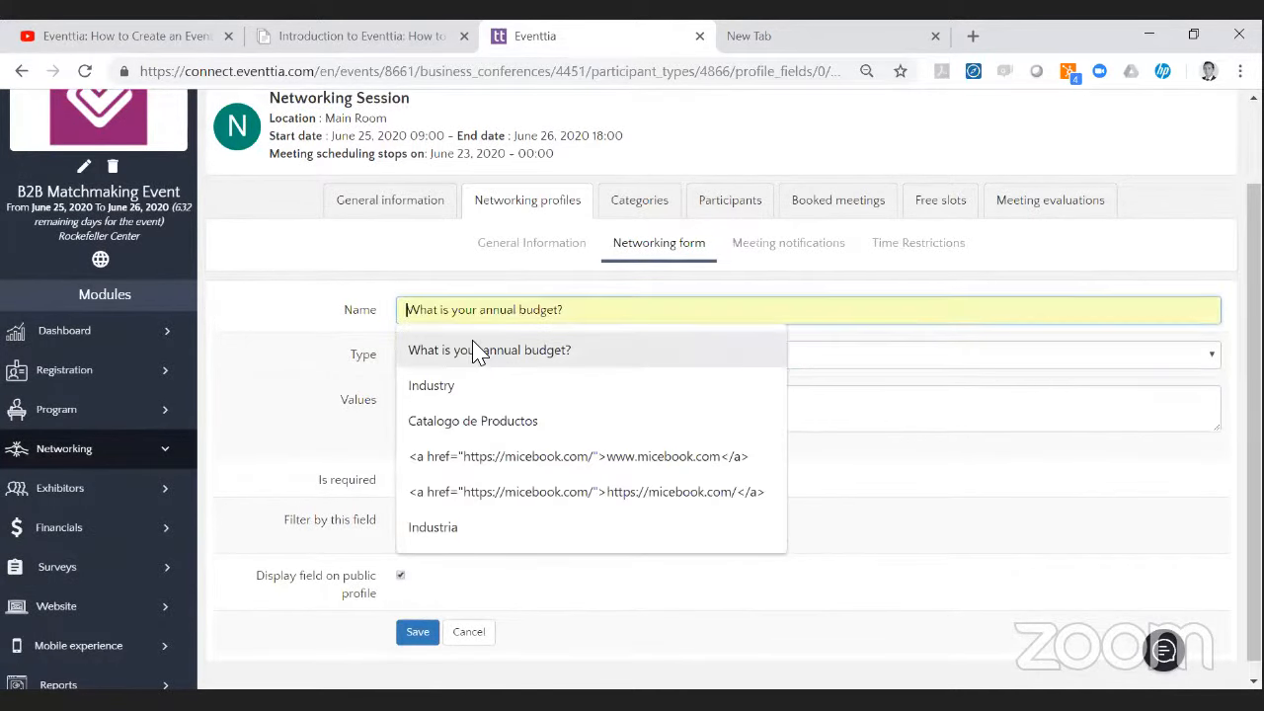
pyautogui.click(474, 350)
# Set the dropdown values of the annual budget field to 0-10.000,10.000-100.000,100.000-1.000.000,+1.000.000.
pyautogui.click(501, 430)
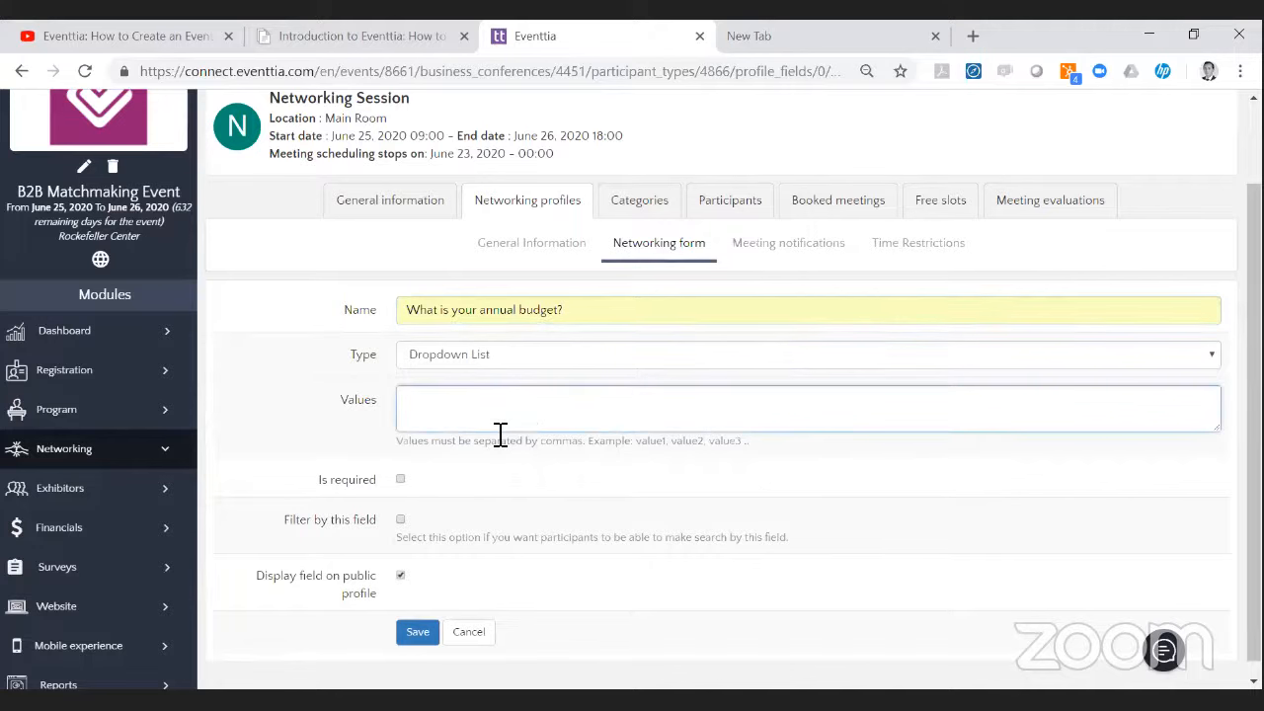
pyautogui.write('0-10.000,10.000-1000-')
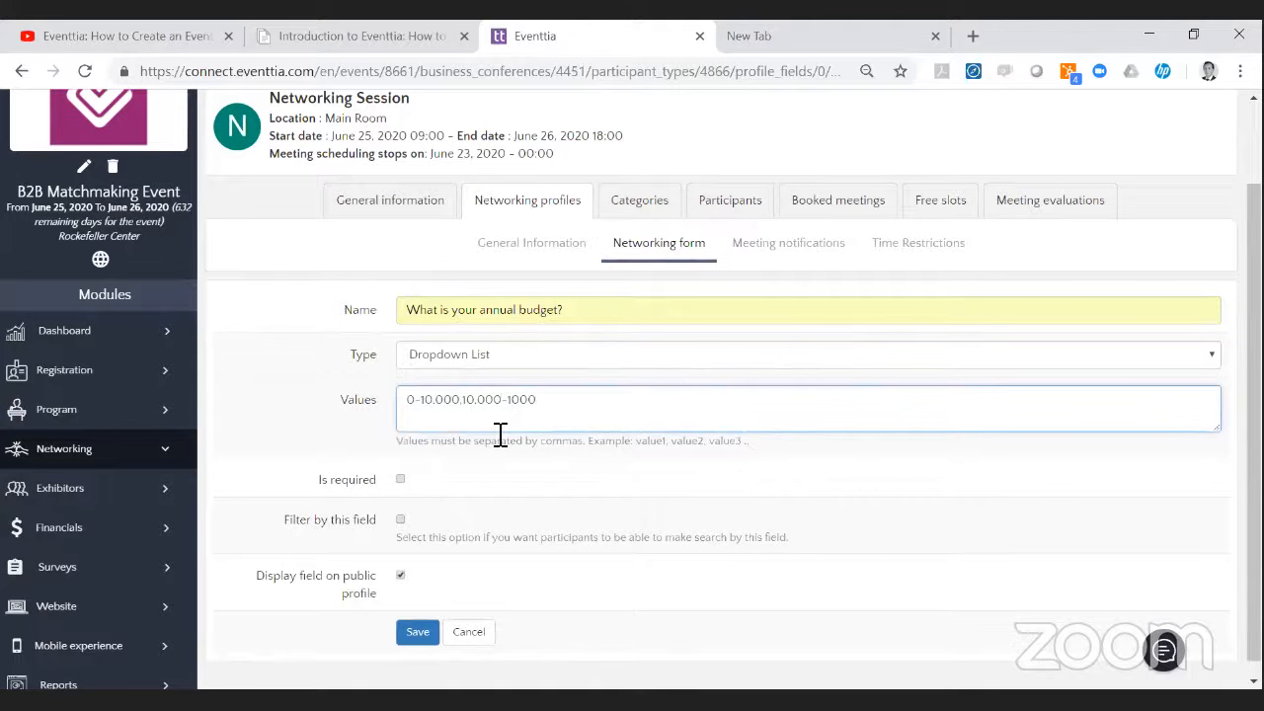
pyautogui.press('BackSpace')
pyautogui.write('.000,')
pyautogui.write('100-0')
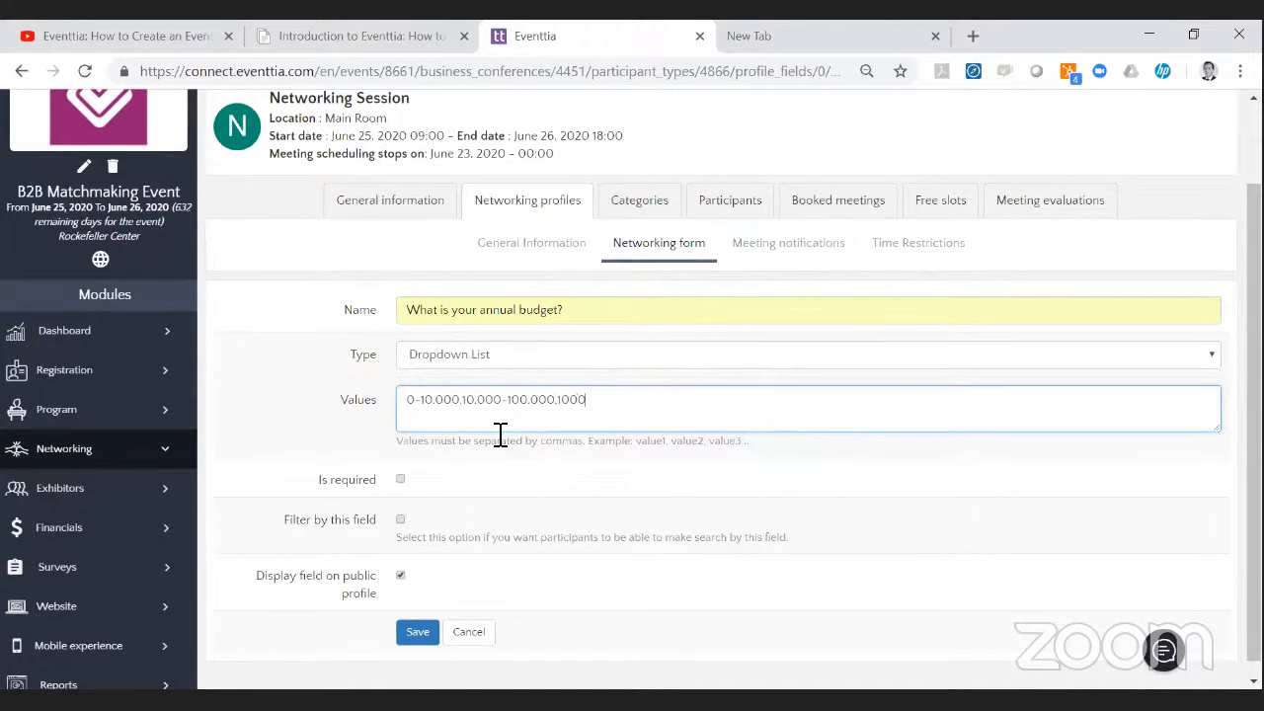
pyautogui.press('BackSpace')
pyautogui.press('BackSpace')
pyautogui.write('.000-10')
pyautogui.press('BackSpace')
pyautogui.write('.000.000,+1.000.000')
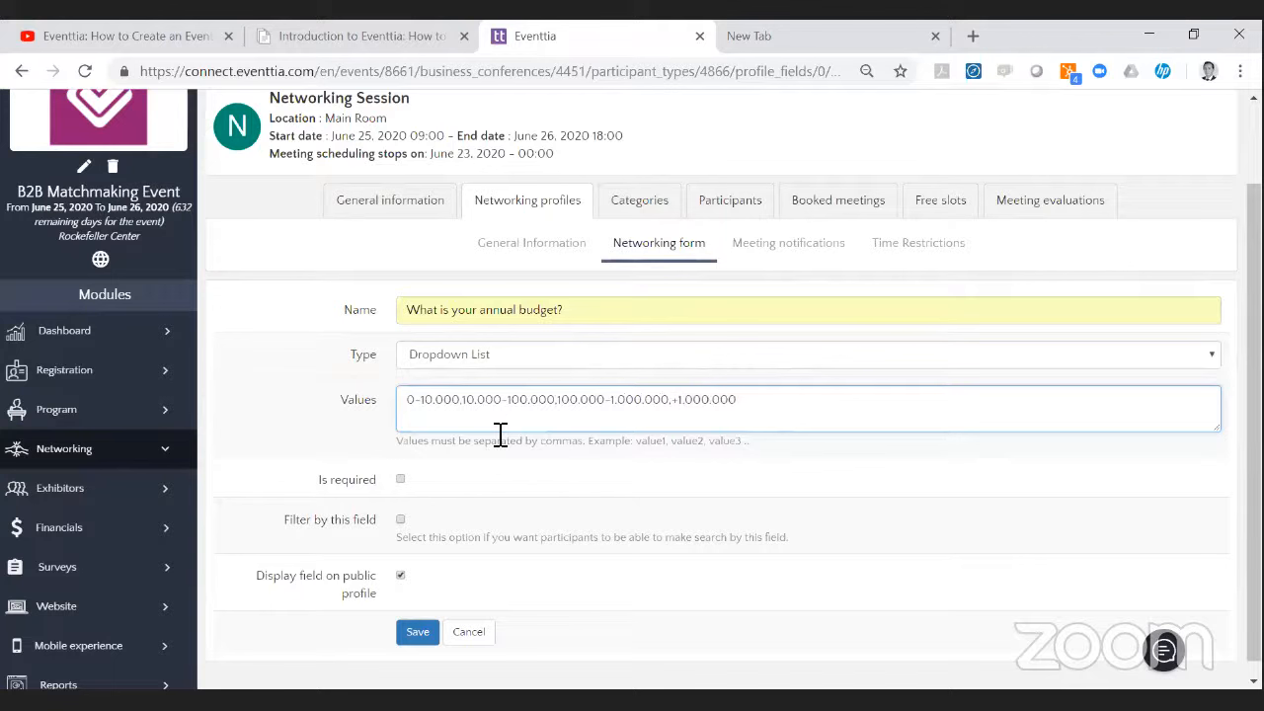
# Make the annual budget field required and filterable, keeping it displayed on the public profile.
pyautogui.click(638, 500)
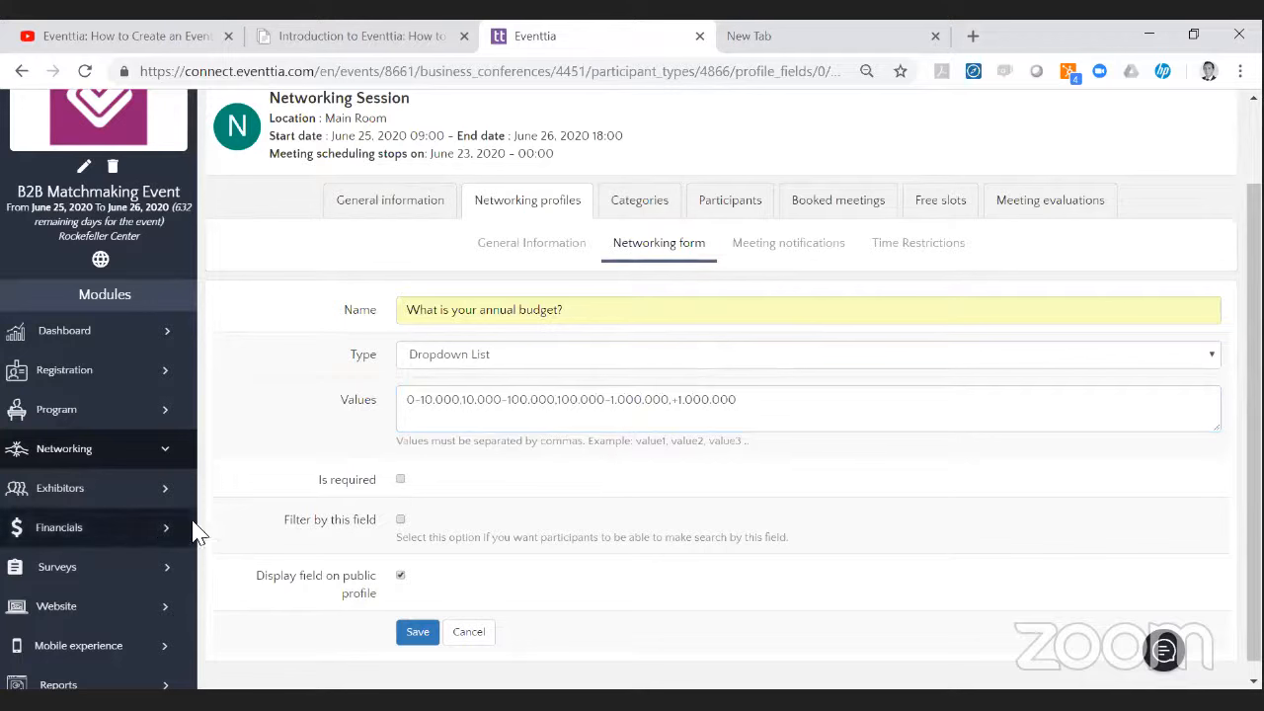
pyautogui.click(401, 519)
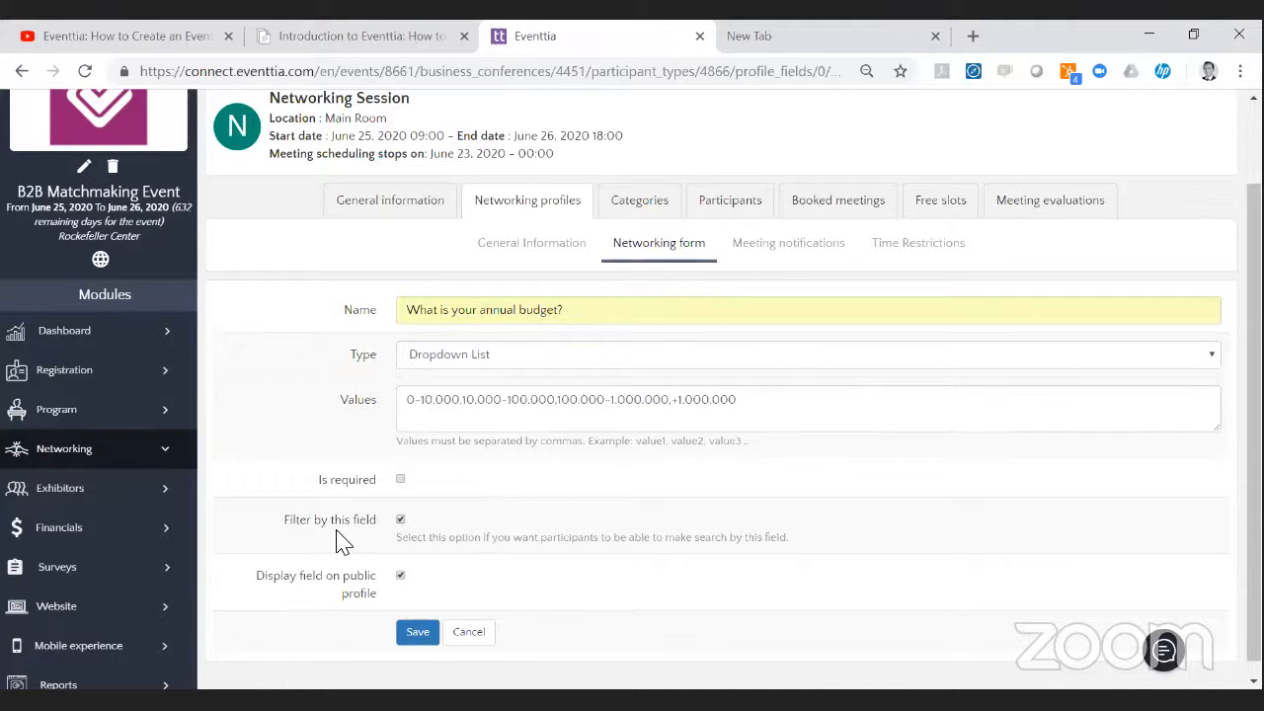
pyautogui.click(579, 376)
pyautogui.click(574, 361)
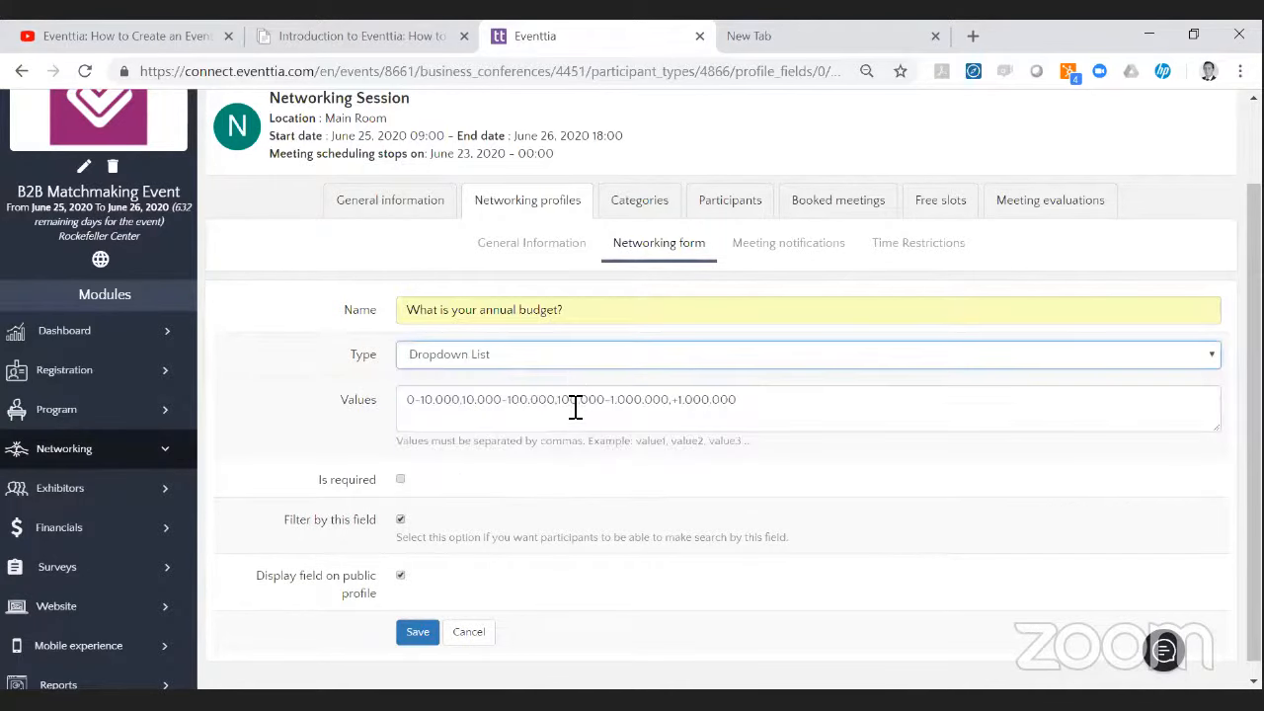
pyautogui.click(401, 481)
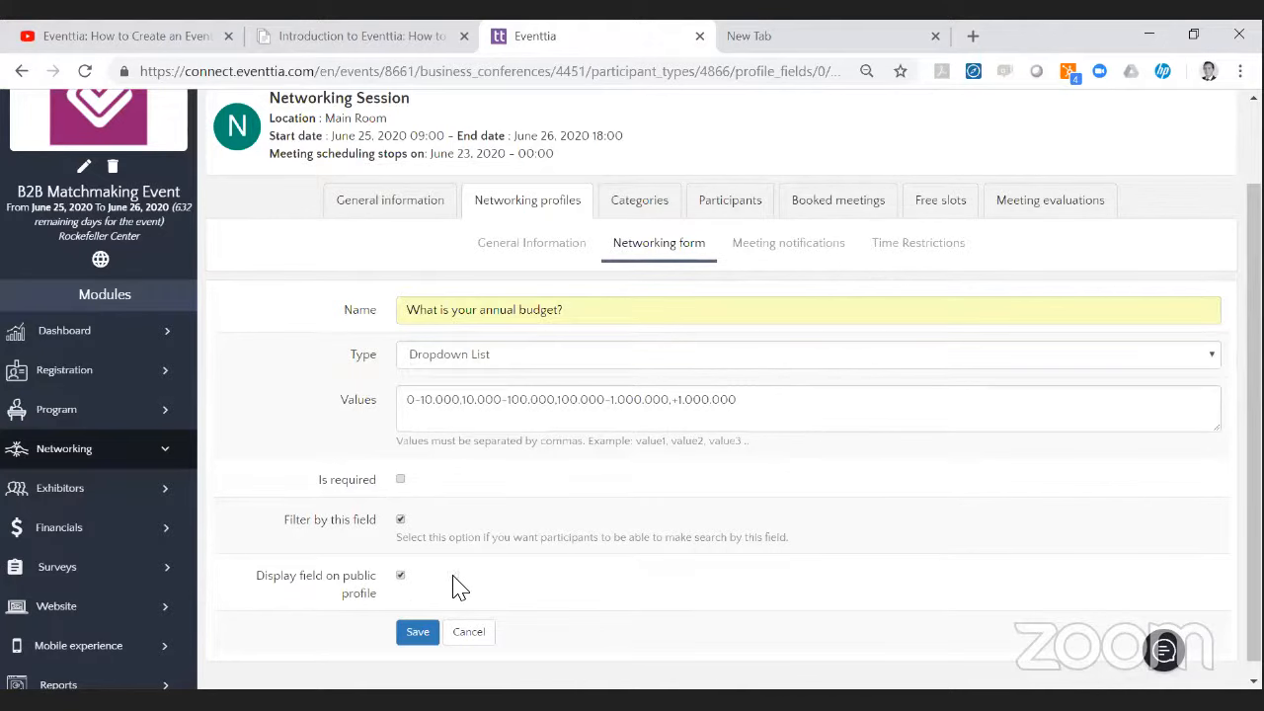
pyautogui.click(400, 575)
pyautogui.click(401, 577)
# Save the annual budget field after checking its three options, and preview its dropdown choices in the networking form.
pyautogui.moveTo(319, 480); pyautogui.dragTo(381, 491)
pyautogui.moveTo(284, 521); pyautogui.dragTo(383, 531)
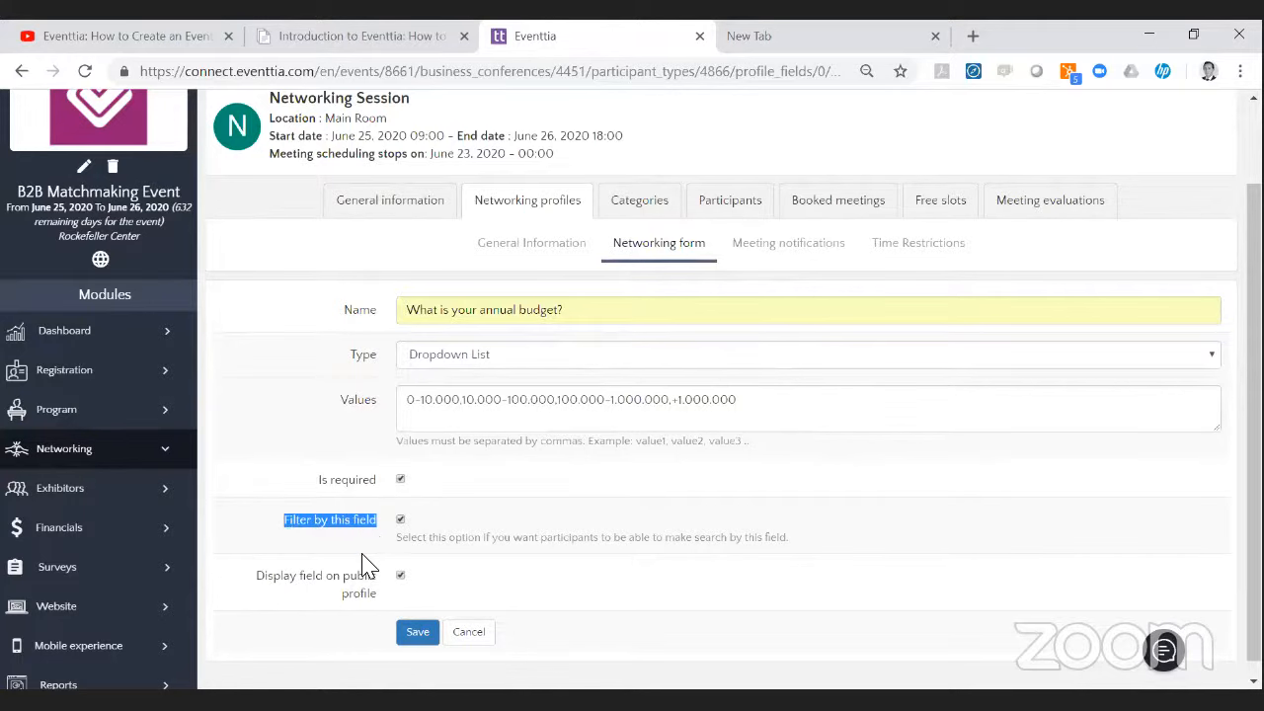
pyautogui.moveTo(260, 575); pyautogui.dragTo(346, 586)
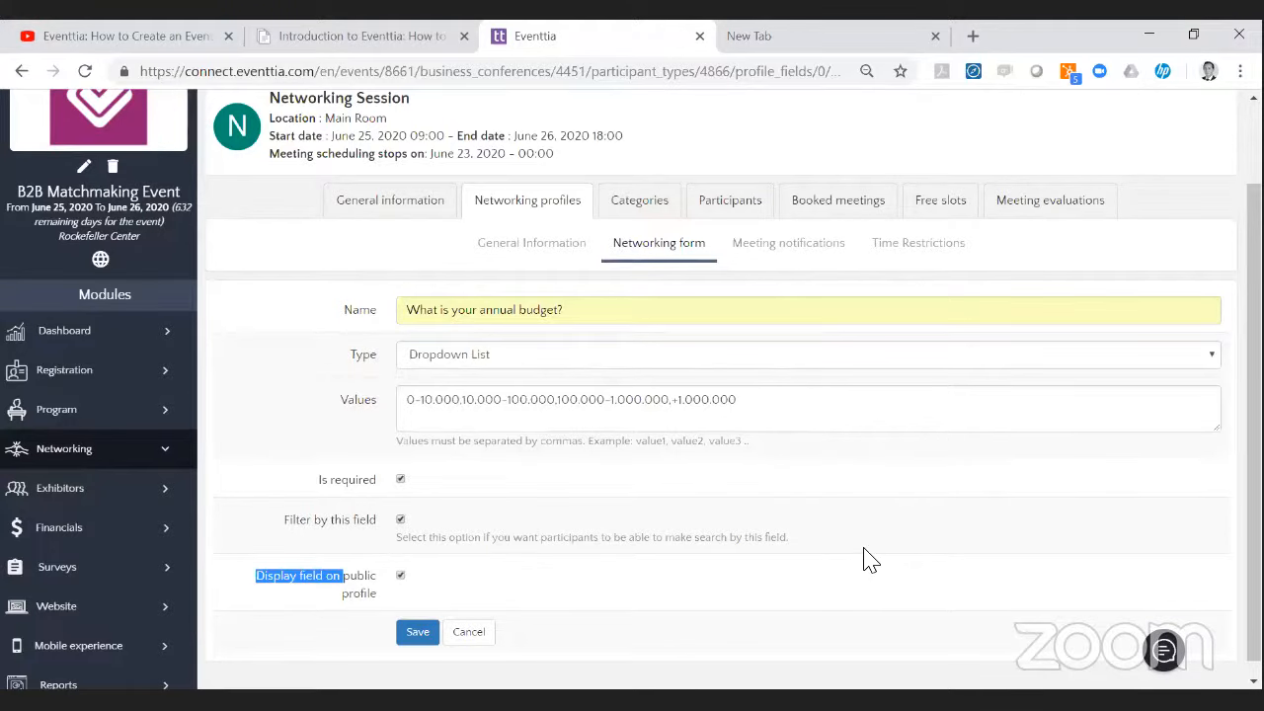
pyautogui.click(382, 607)
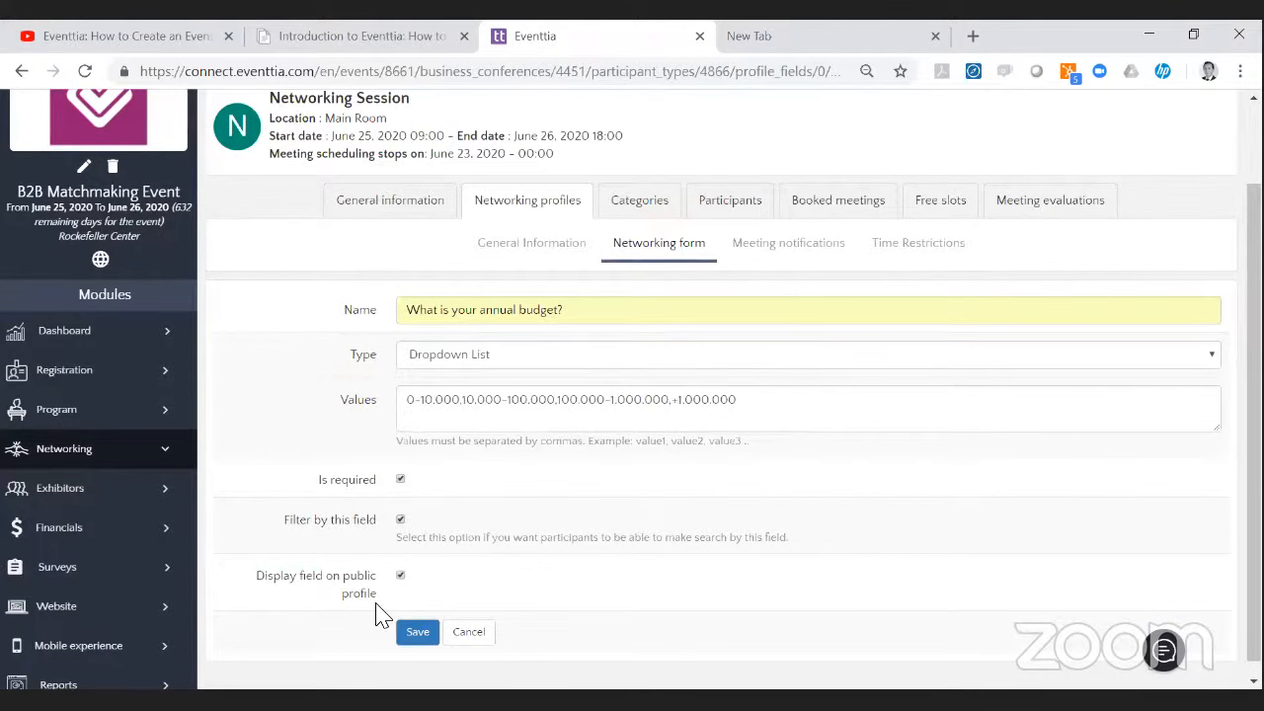
pyautogui.click(425, 635)
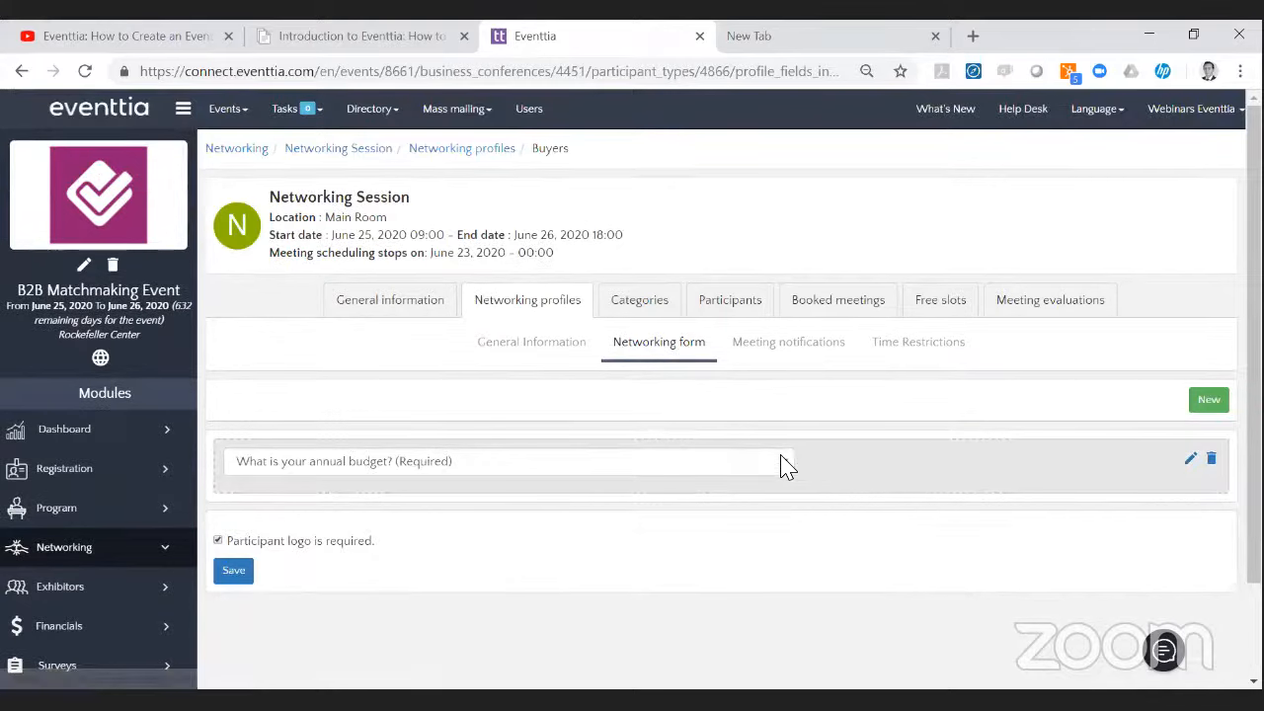
pyautogui.click(780, 462)
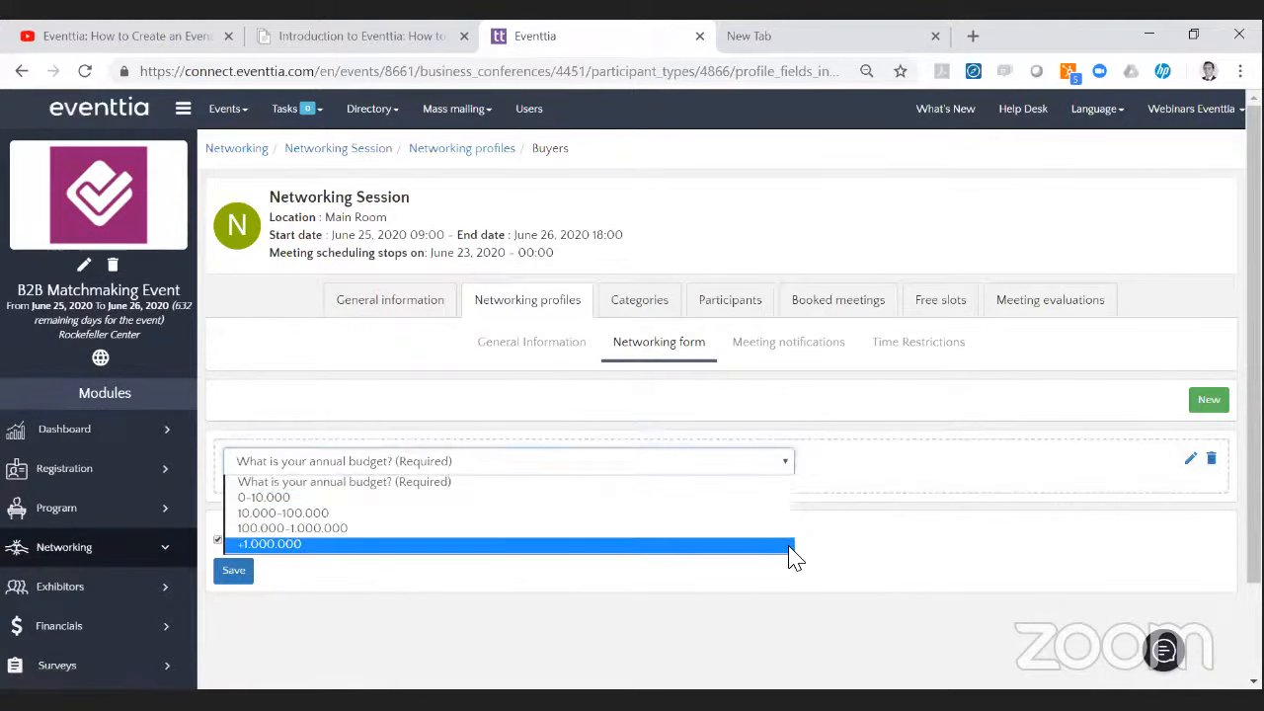
pyautogui.click(775, 466)
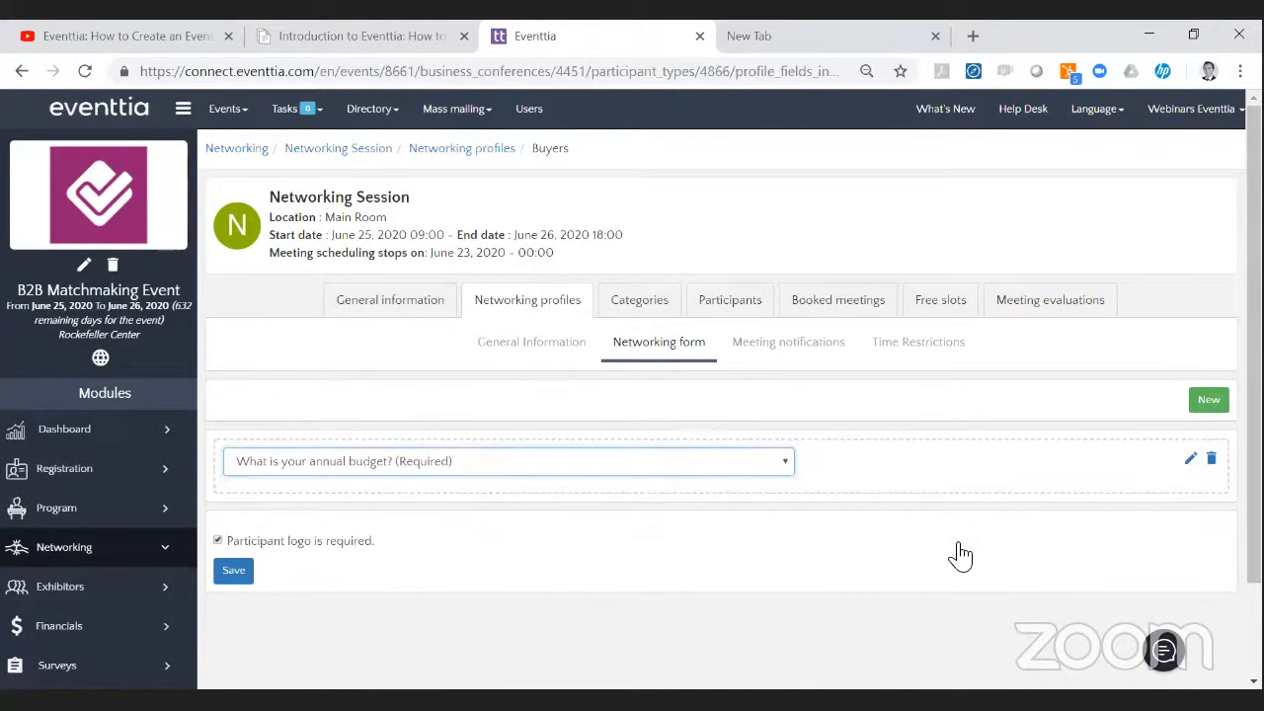
# Start a new field in the Buyers networking form with the type File.
pyautogui.click(1207, 402)
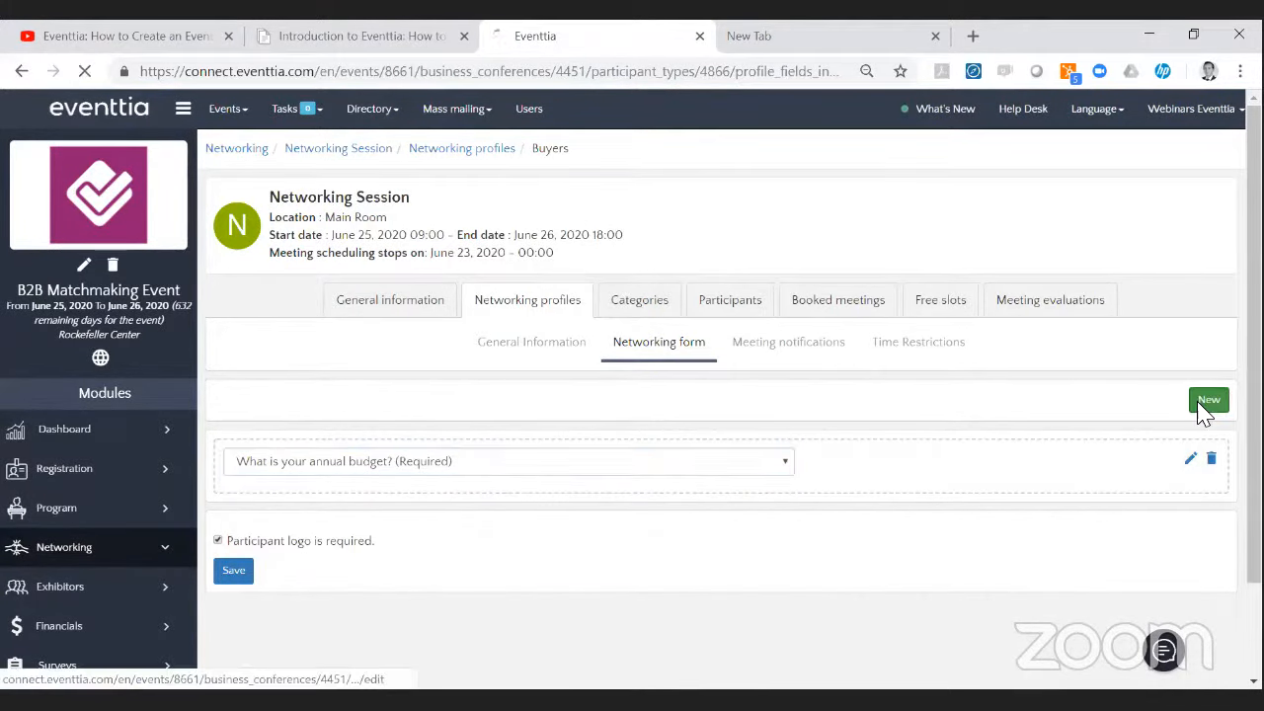
pyautogui.click(482, 460)
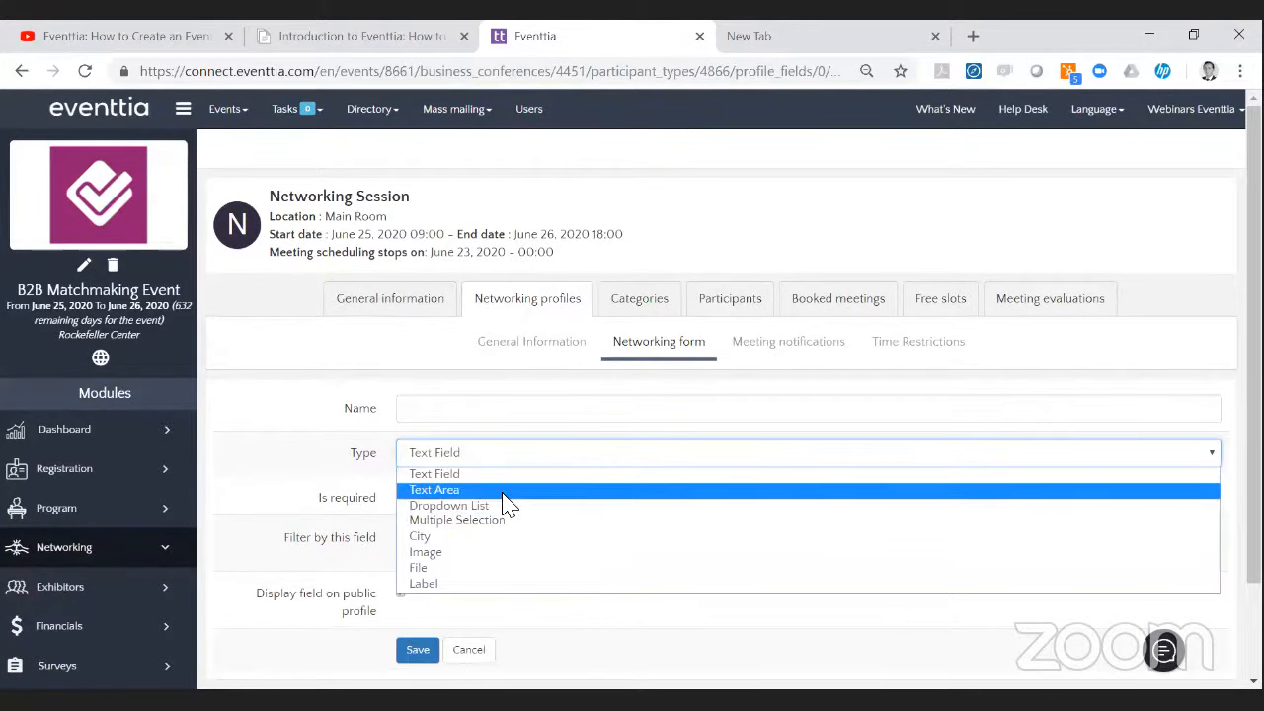
pyautogui.click(530, 584)
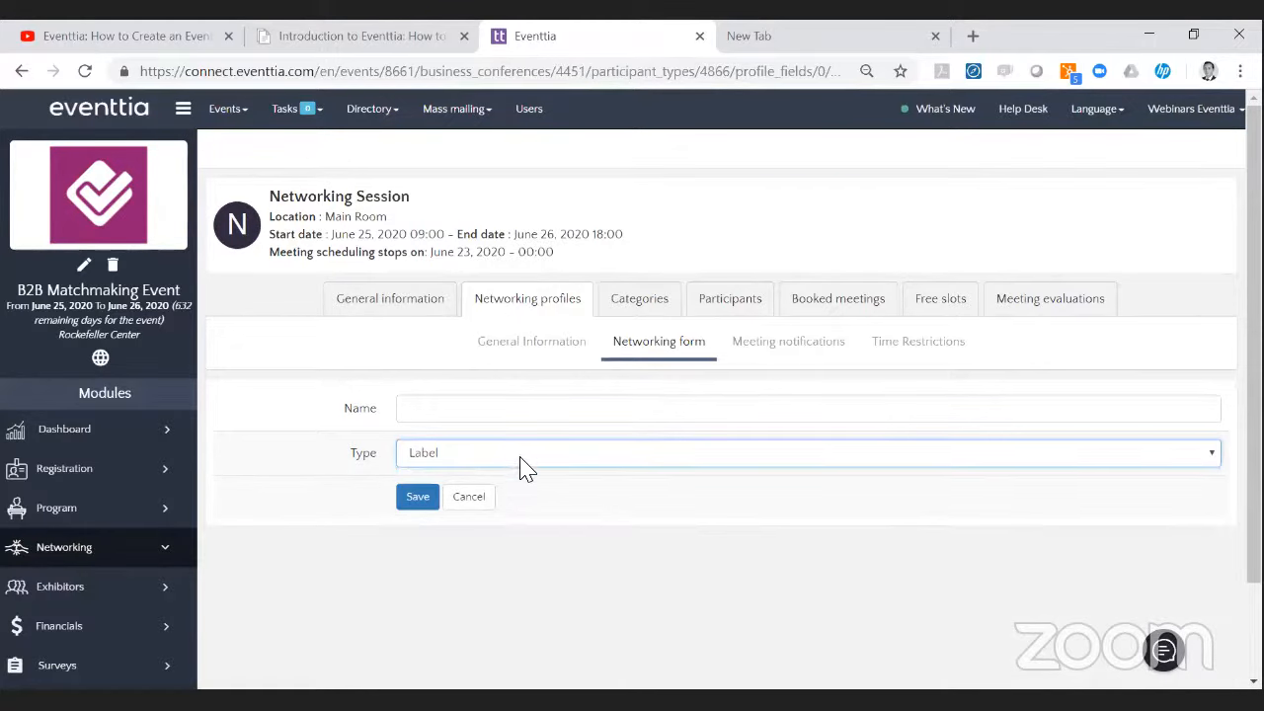
pyautogui.click(526, 468)
pyautogui.click(517, 569)
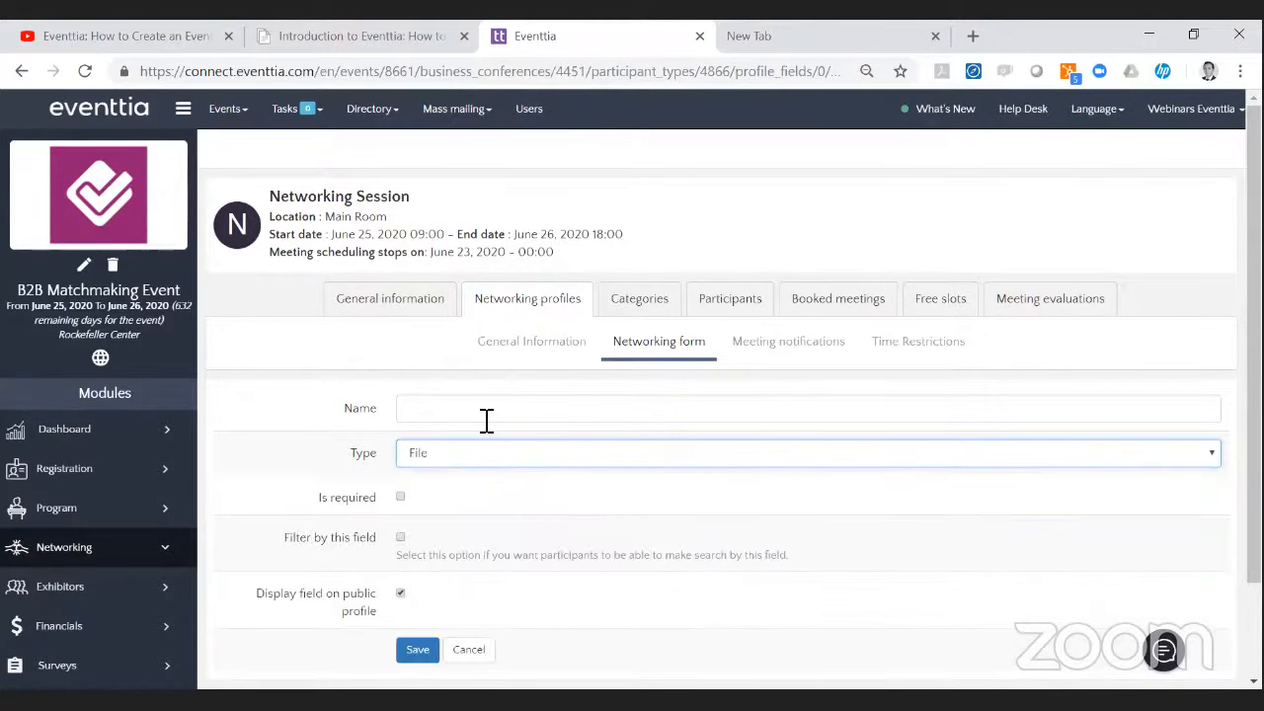
# Name the file field "Services Portfolio", make it required and save it.
pyautogui.click(487, 420)
pyautogui.click(487, 421)
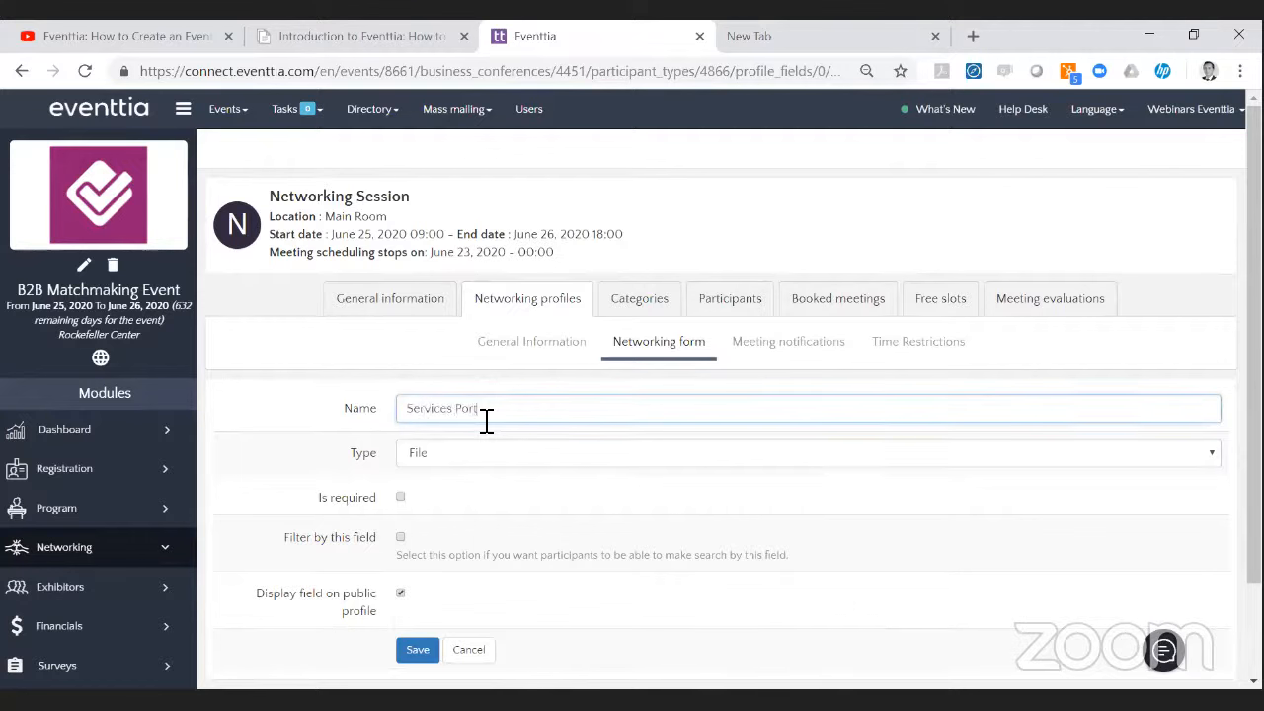
pyautogui.write('Services Portfolio')
pyautogui.click(400, 497)
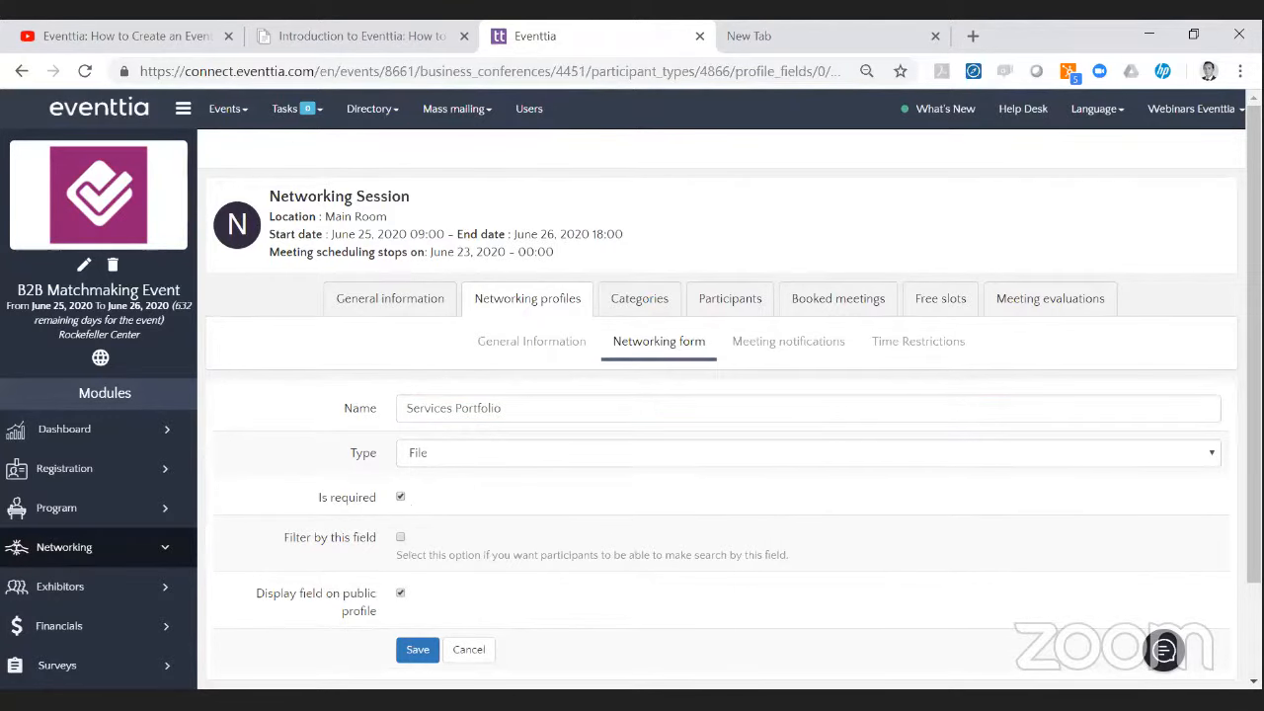
pyautogui.click(415, 652)
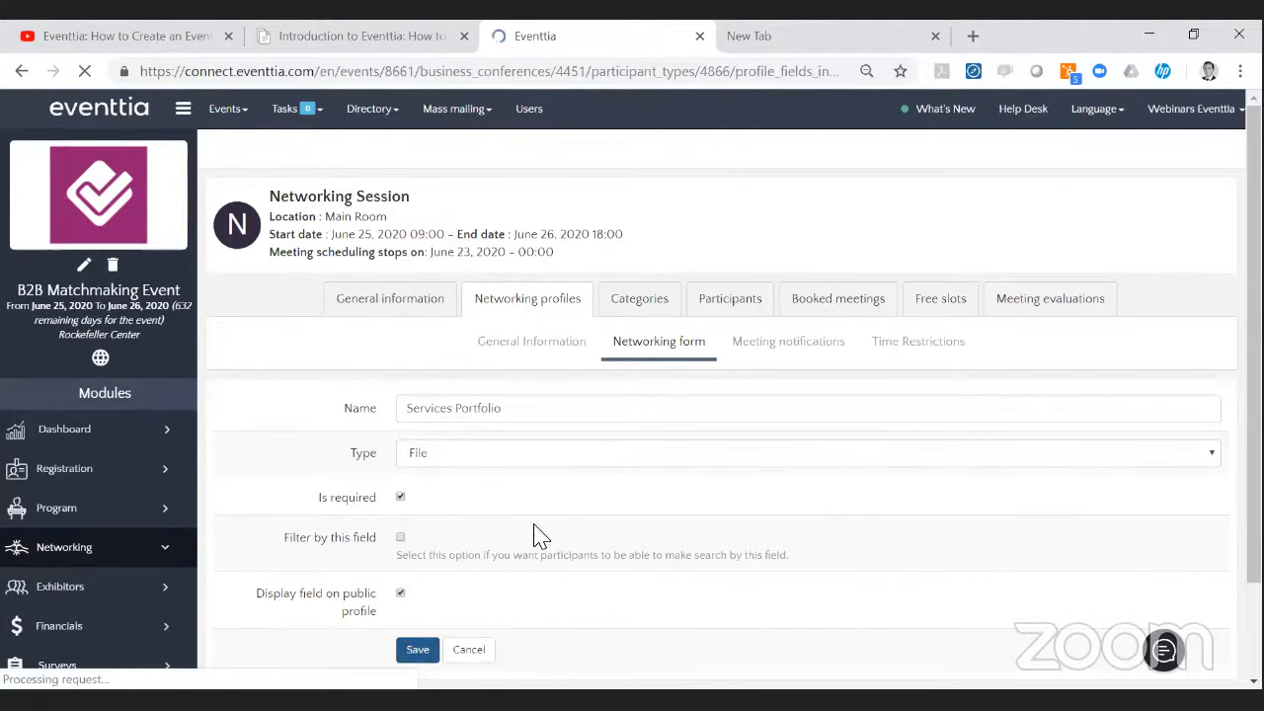
# Preview the Services Portfolio file chooser without choosing a file, and delete the field from the networking form.
pyautogui.scroll(-1, 533, 533)
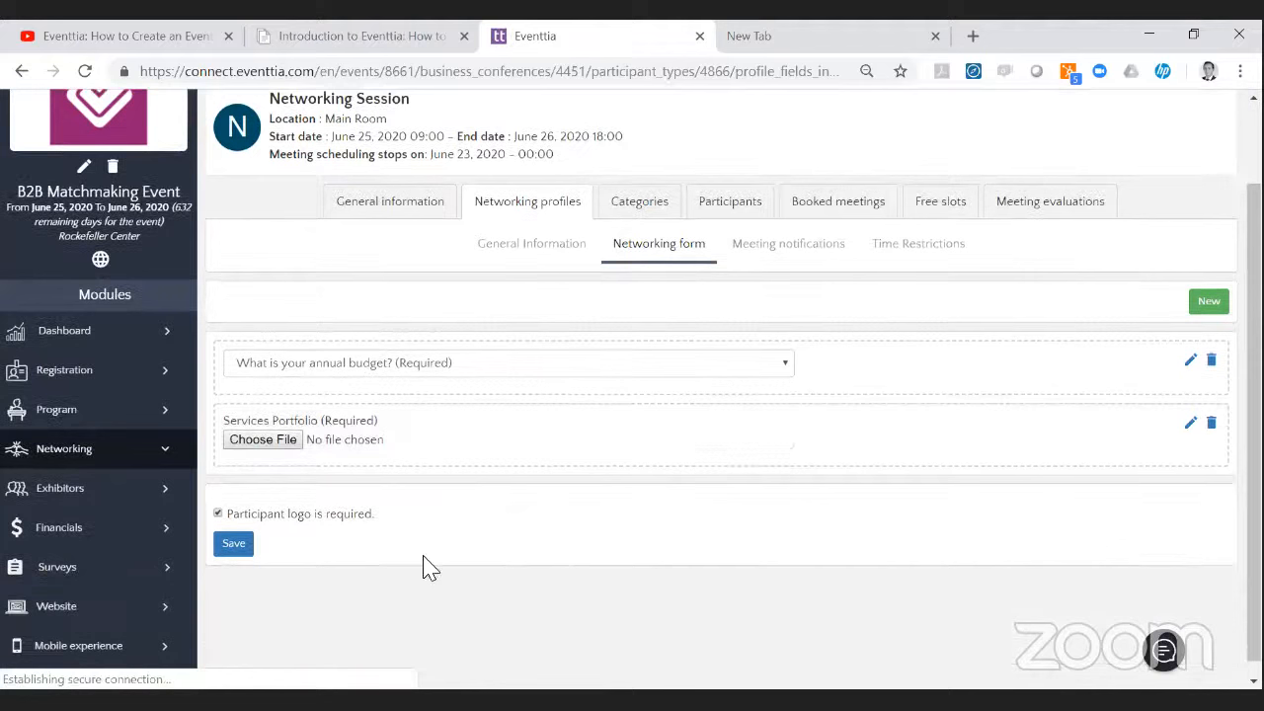
pyautogui.click(285, 443)
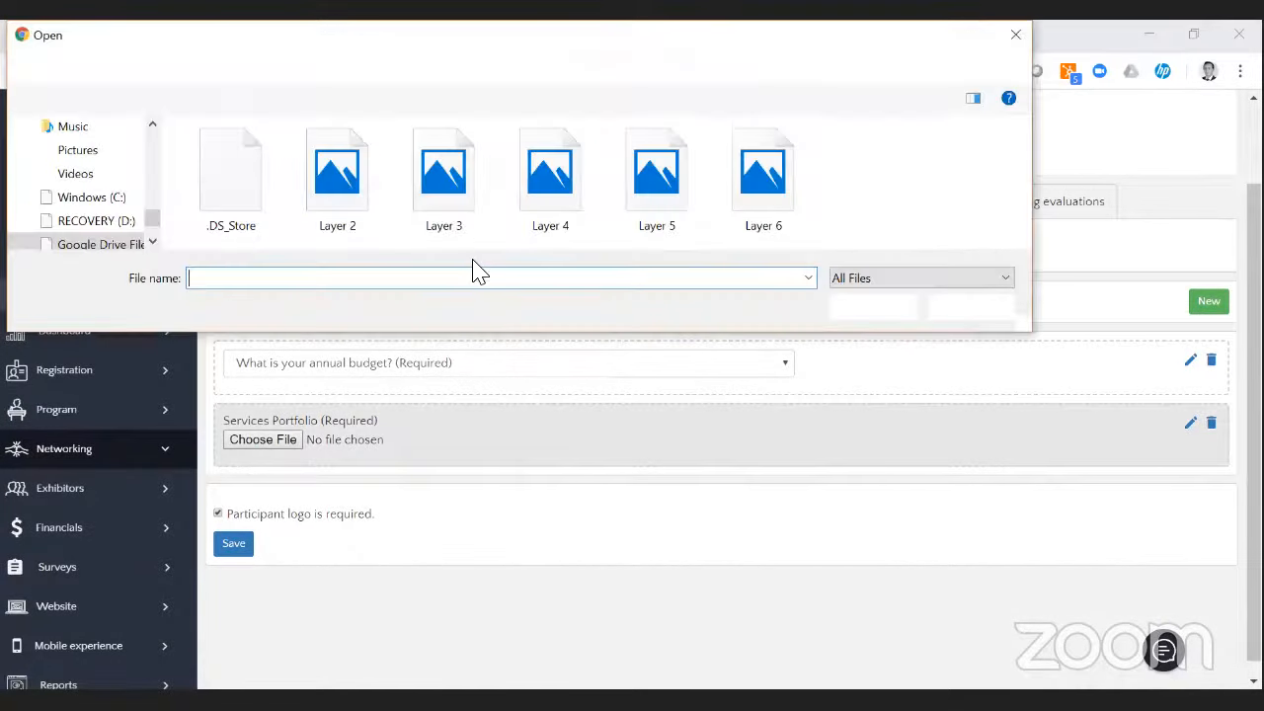
pyautogui.click(973, 309)
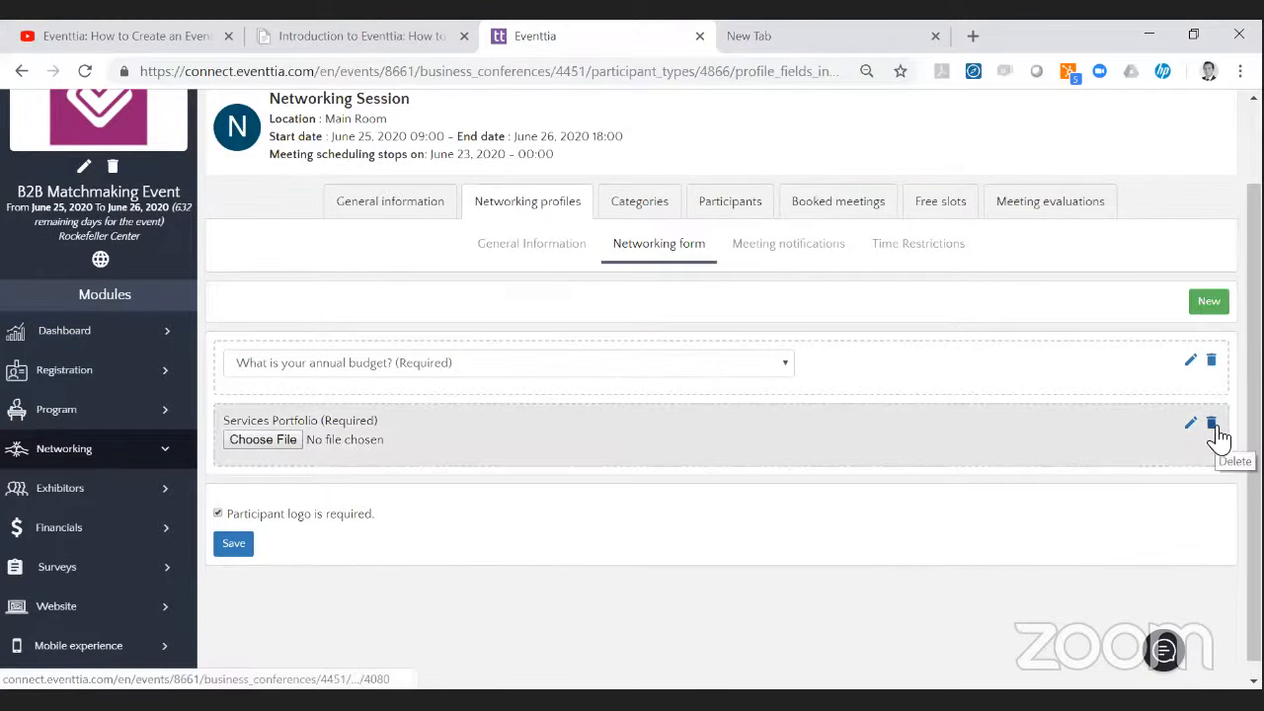
pyautogui.click(1214, 428)
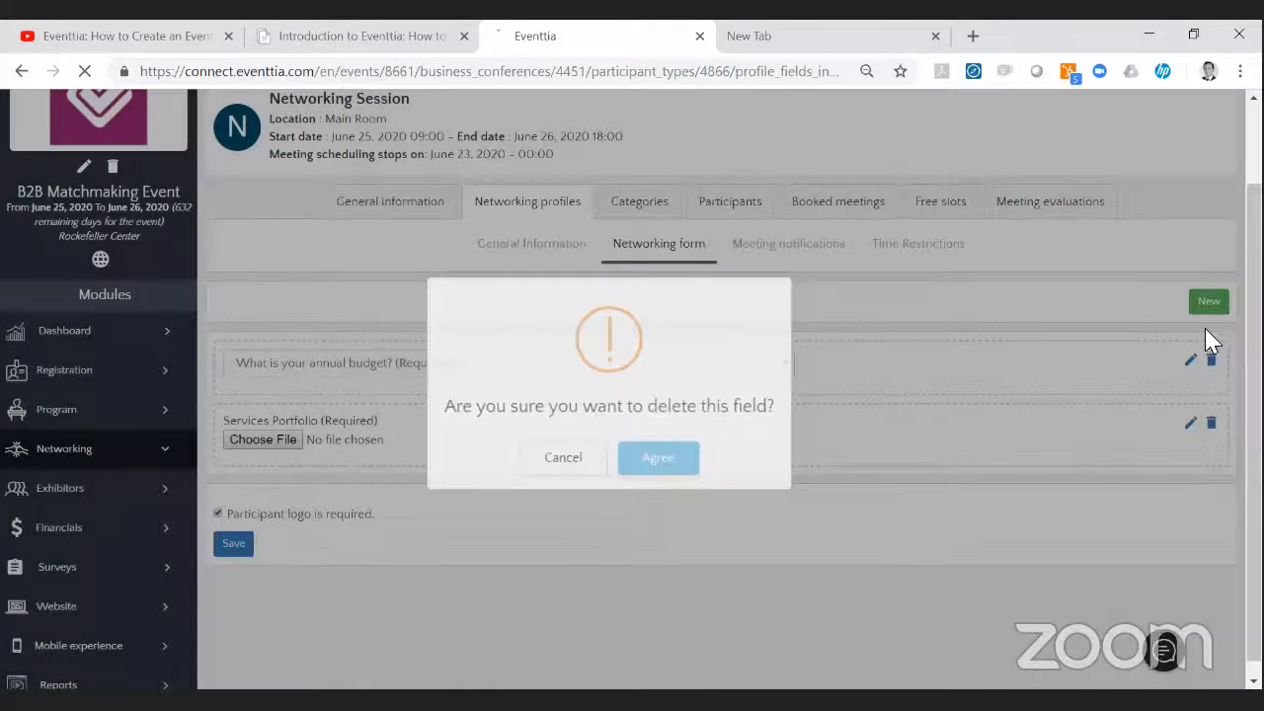
pyautogui.press('Return')
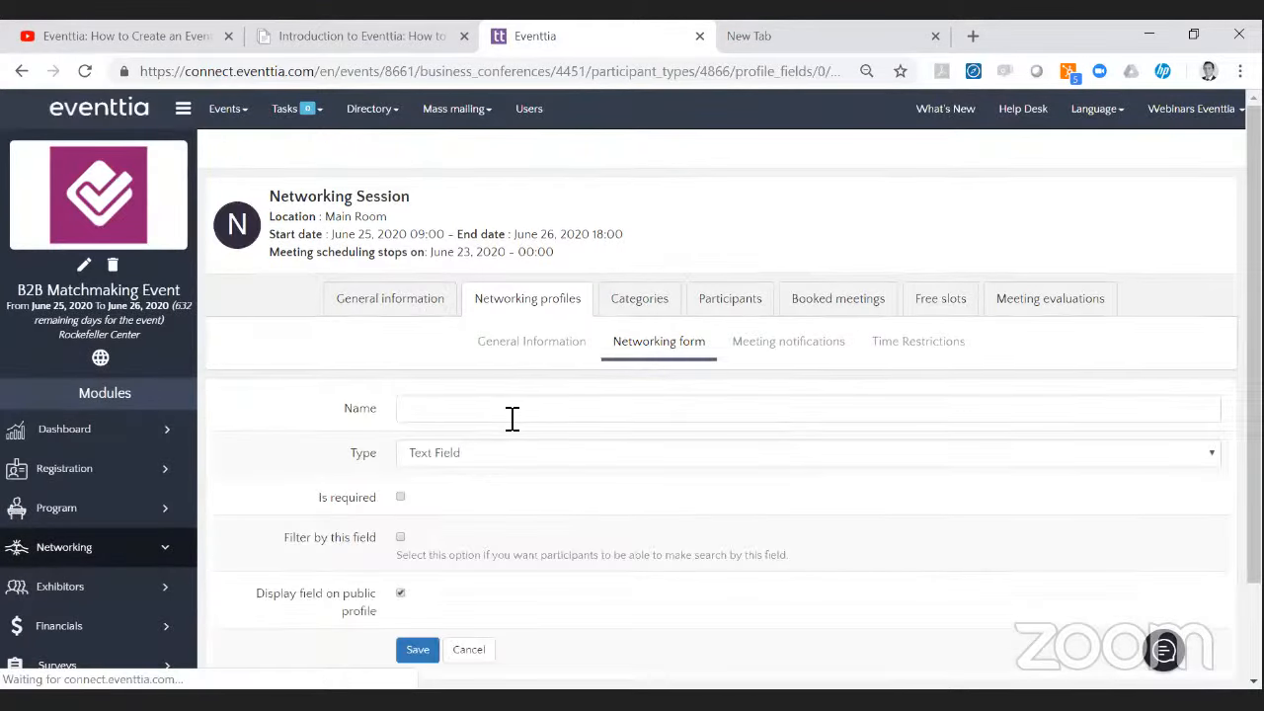
pyautogui.click(512, 415)
pyautogui.doubleClick(1051, 457)
pyautogui.click(1050, 457)
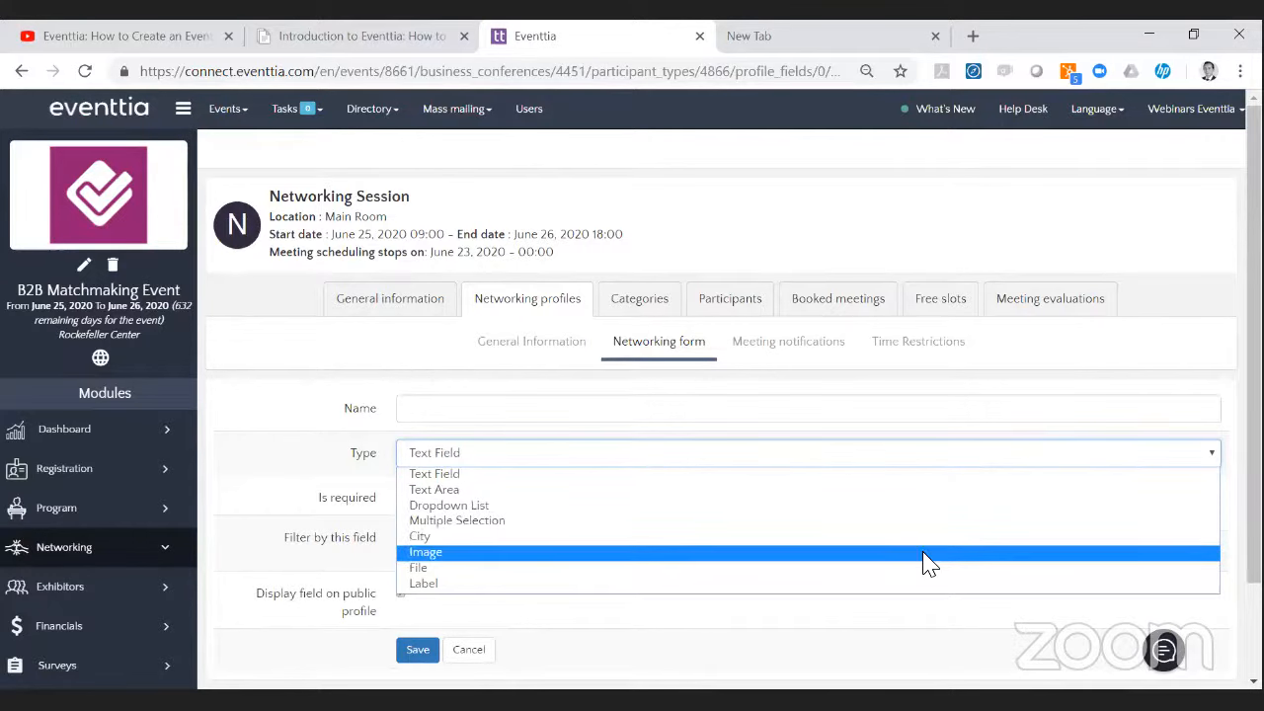
pyautogui.click(923, 624)
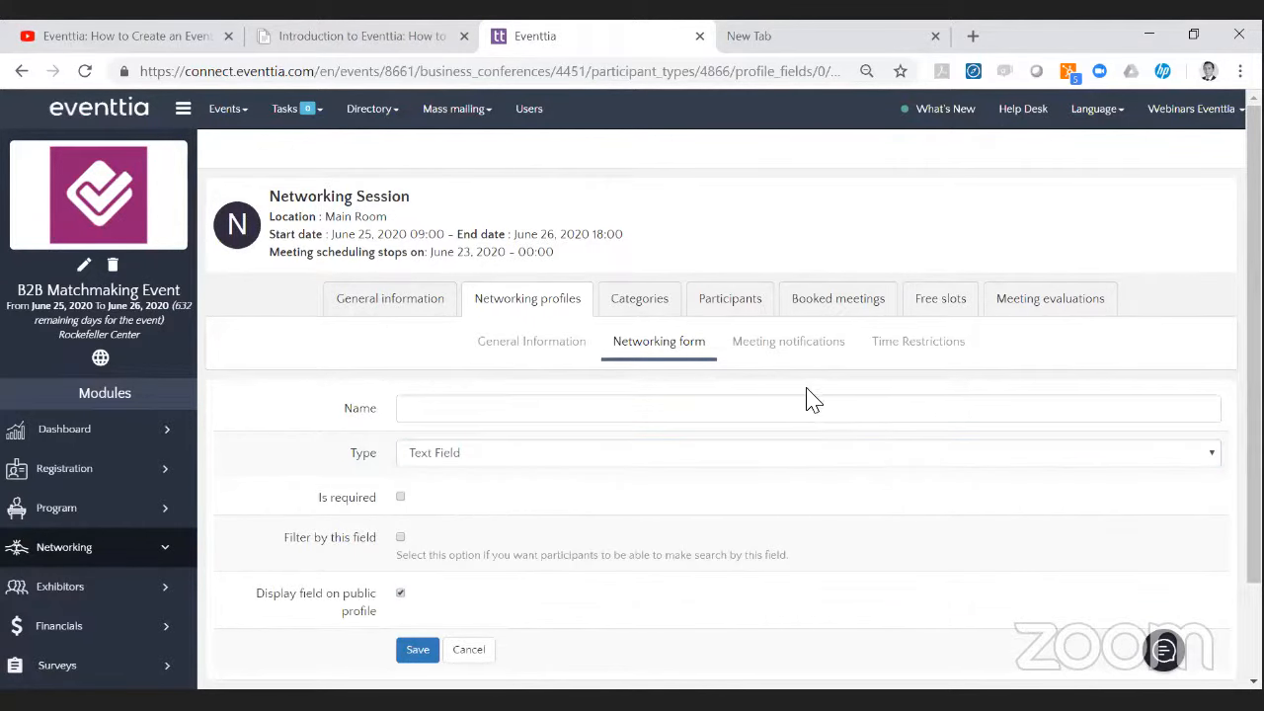
pyautogui.click(472, 650)
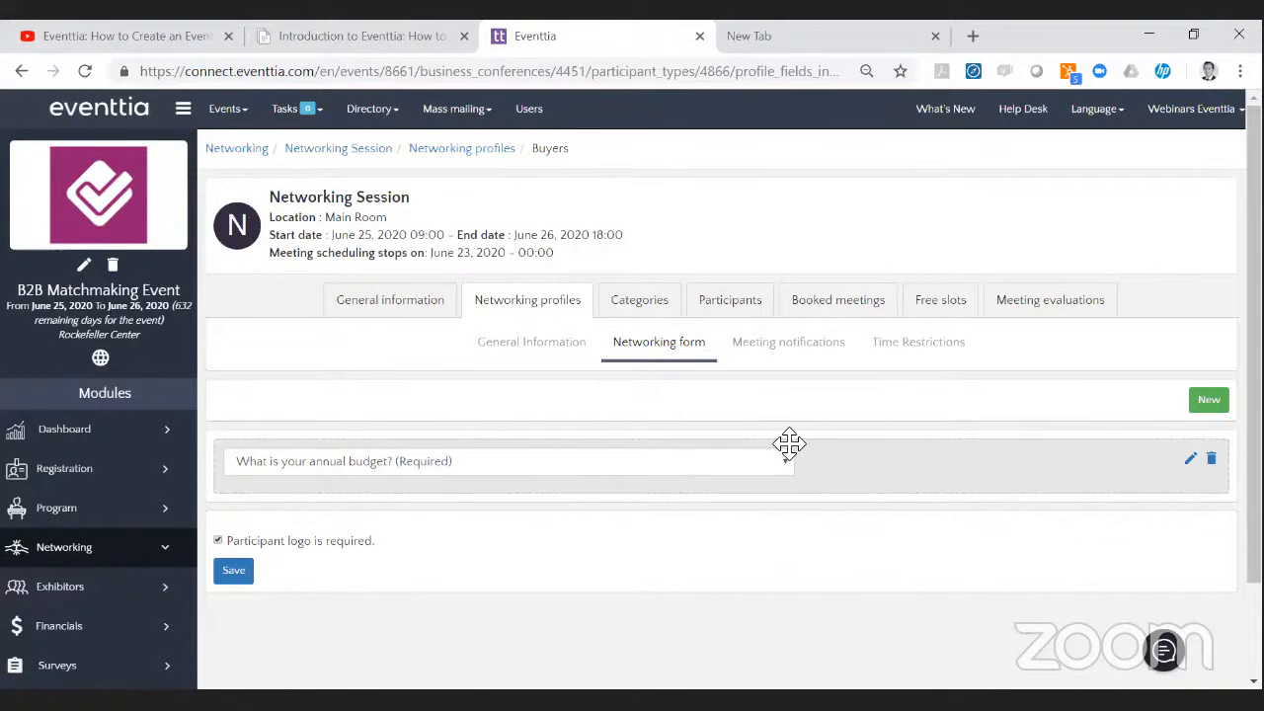
# Open the Buyers profile's meeting notifications and examine the subject line of the Meeting Request Email.
pyautogui.click(796, 370)
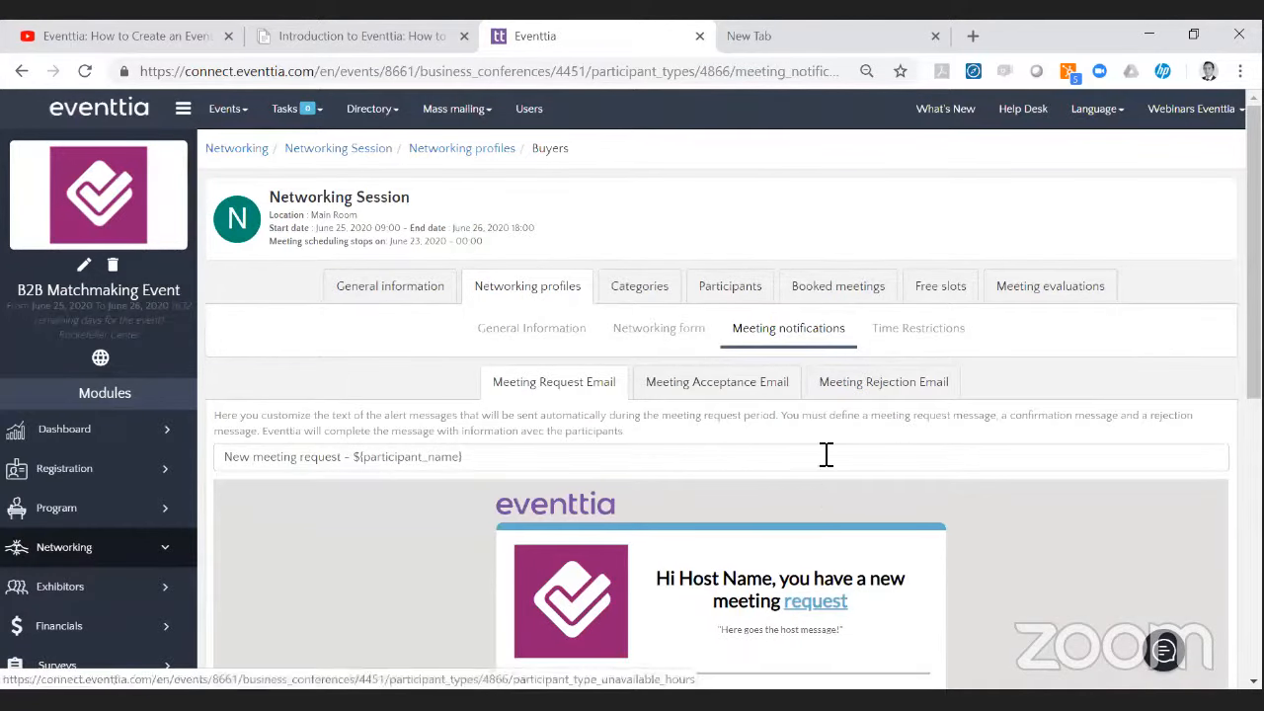
pyautogui.scroll(-10, 630, 451)
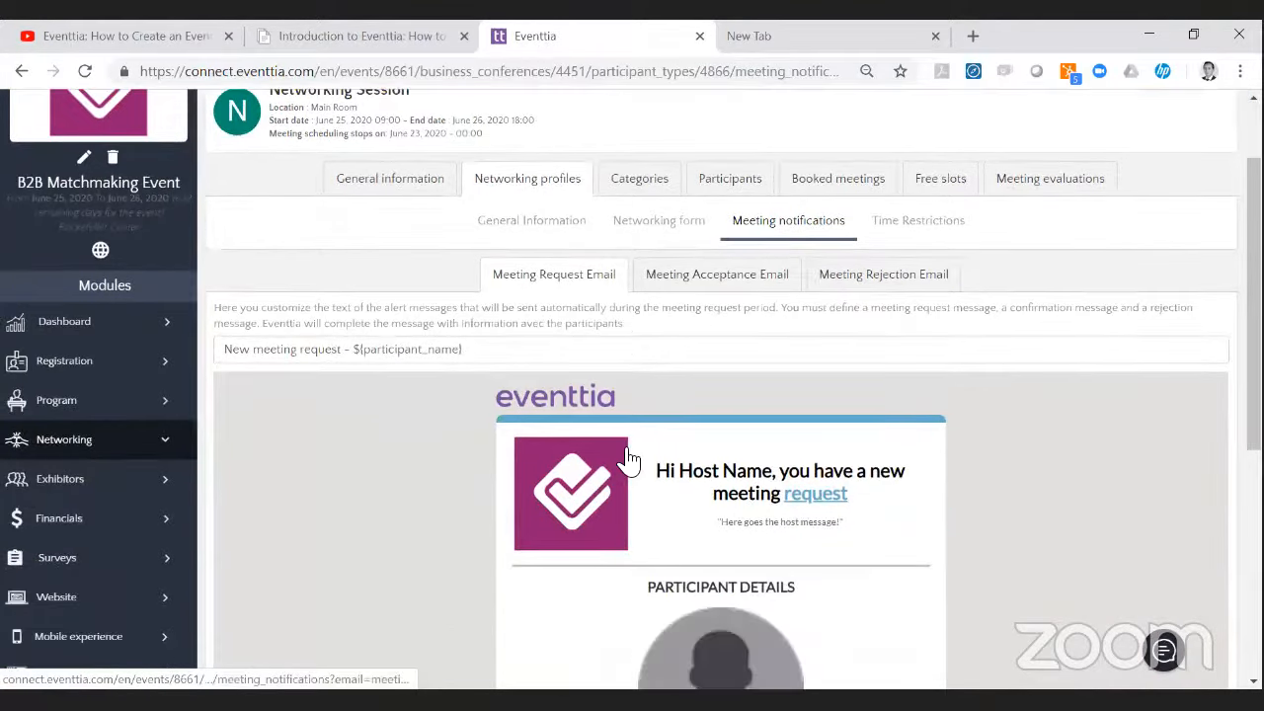
pyautogui.scroll(10, 630, 457)
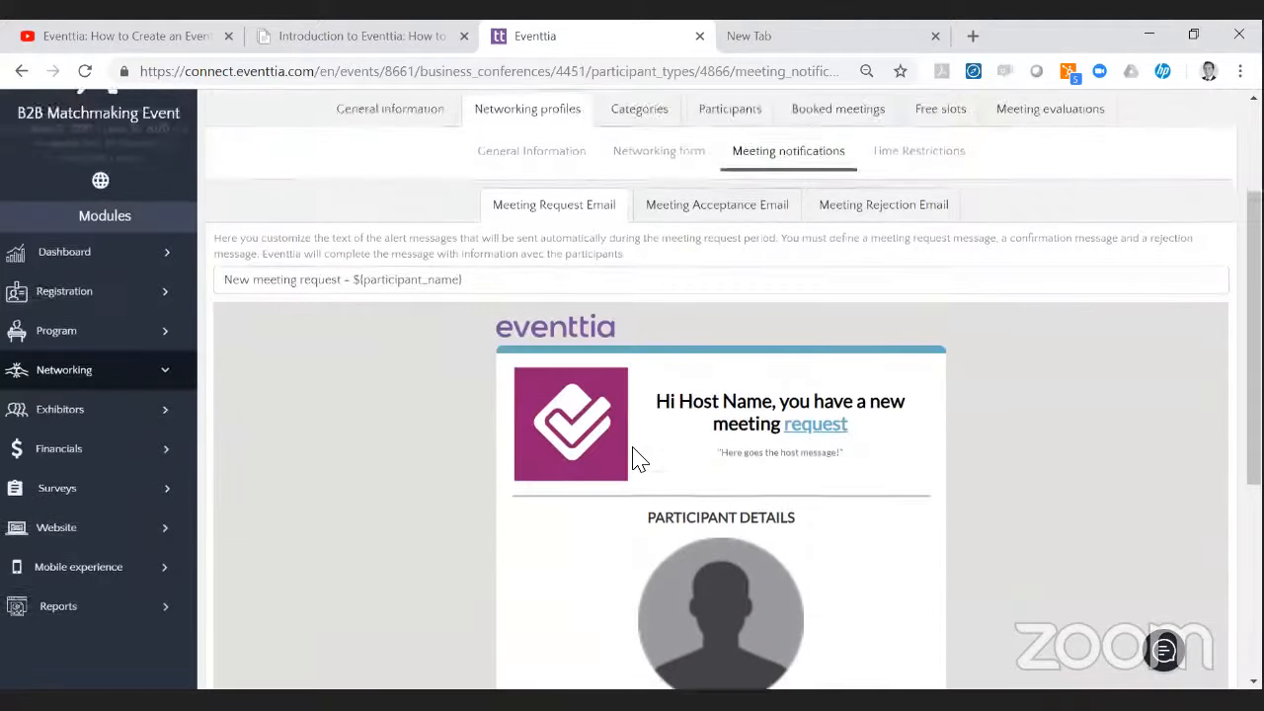
pyautogui.moveTo(354, 463); pyautogui.dragTo(220, 464)
pyautogui.click(341, 487)
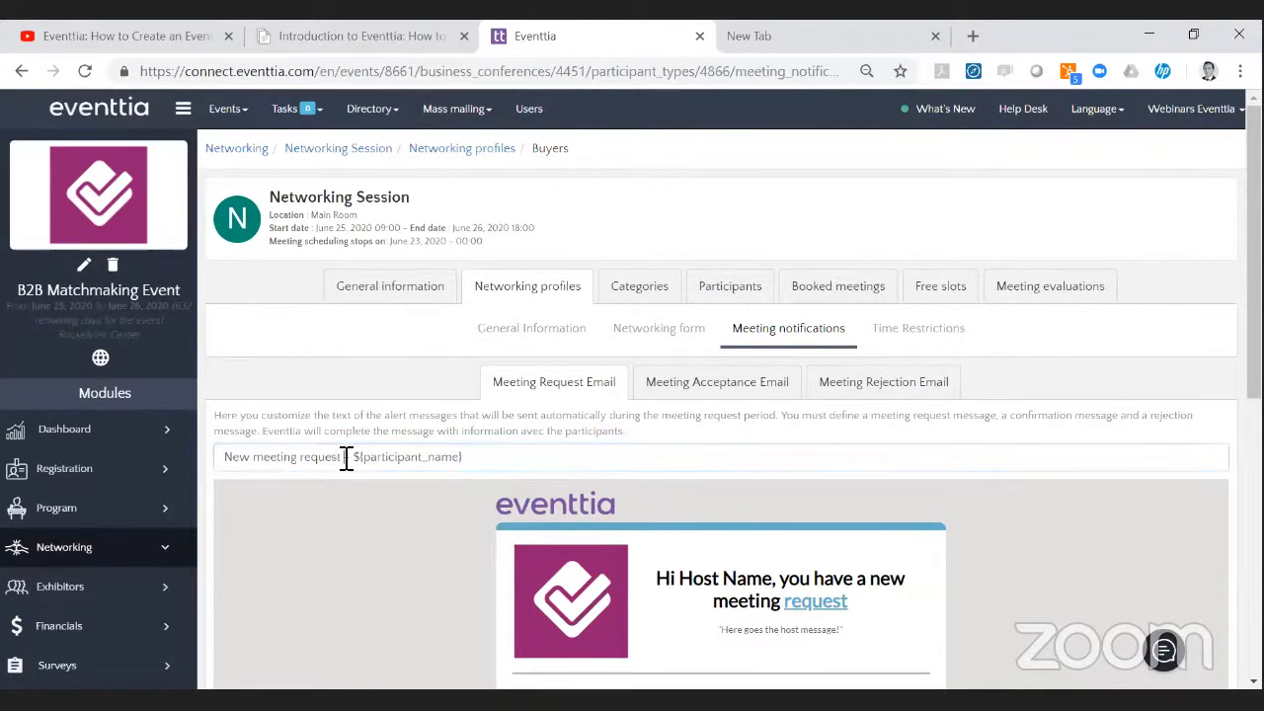
pyautogui.moveTo(345, 457); pyautogui.dragTo(218, 457)
pyautogui.click(272, 497)
# Examine the greeting and the host message placeholder in the Meeting Request Email preview.
pyautogui.scroll(-1, 468, 468)
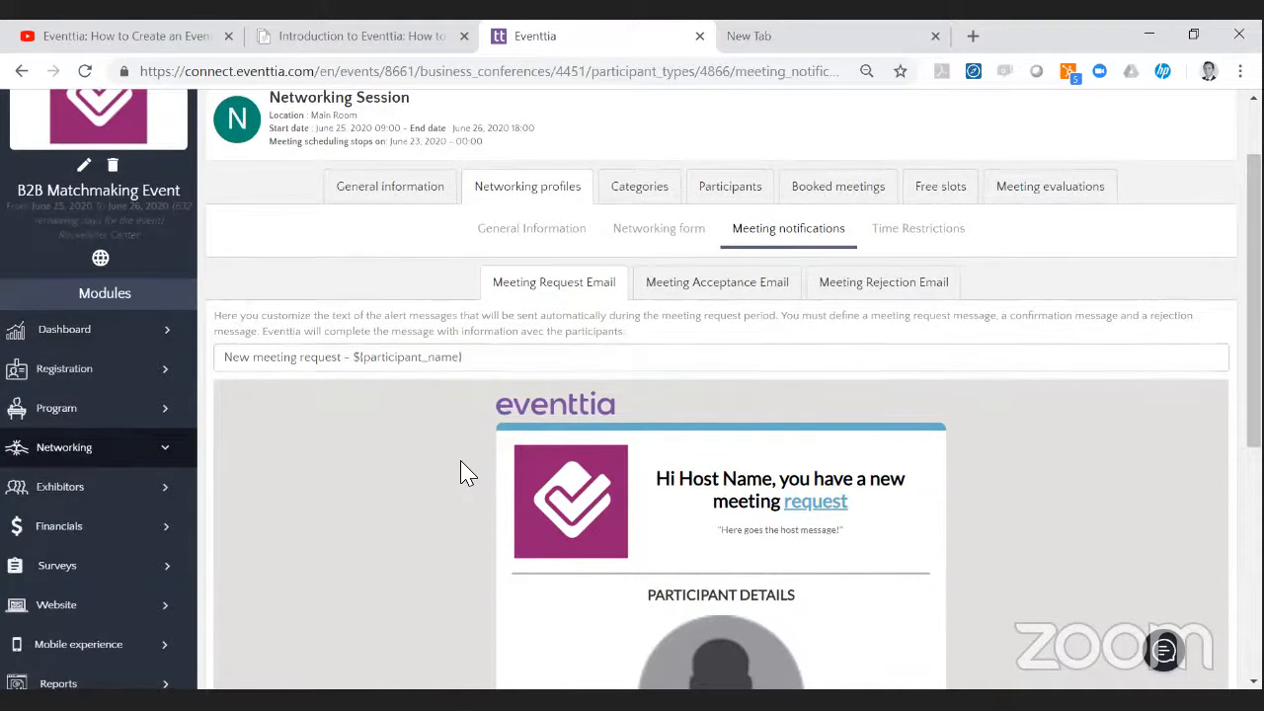
pyautogui.scroll(-1, 454, 445)
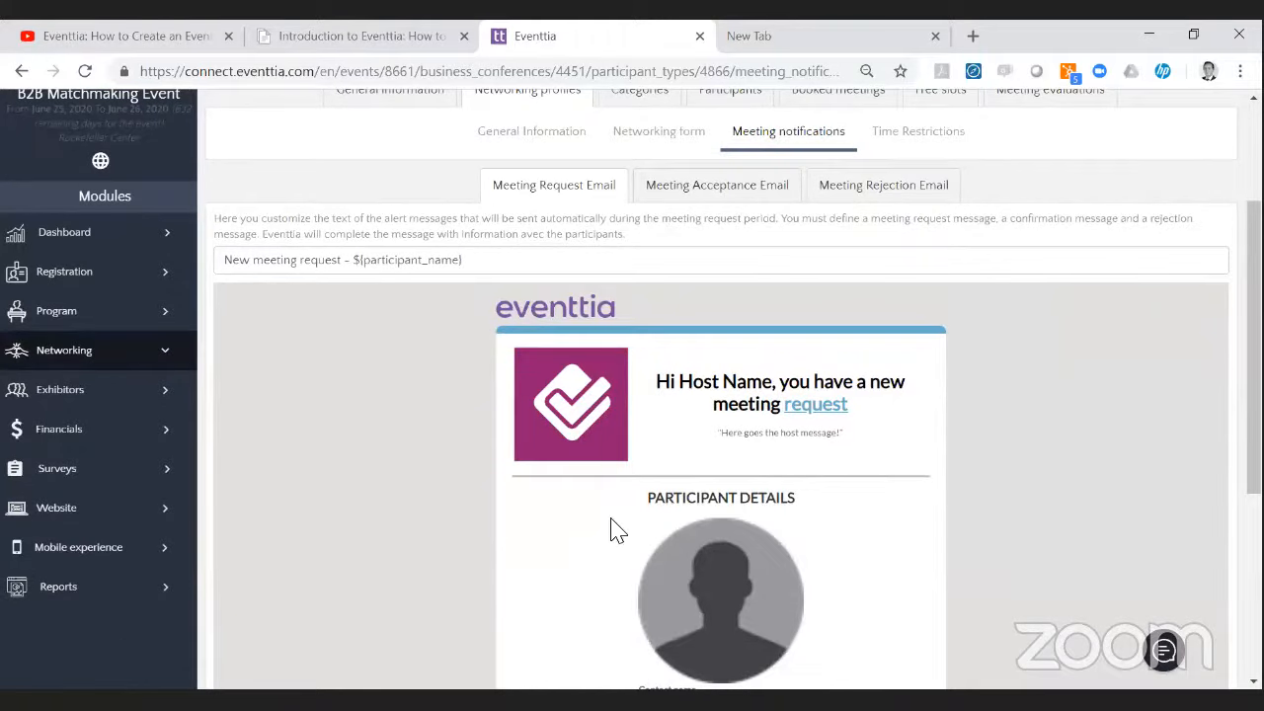
pyautogui.scroll(-1, 946, 516)
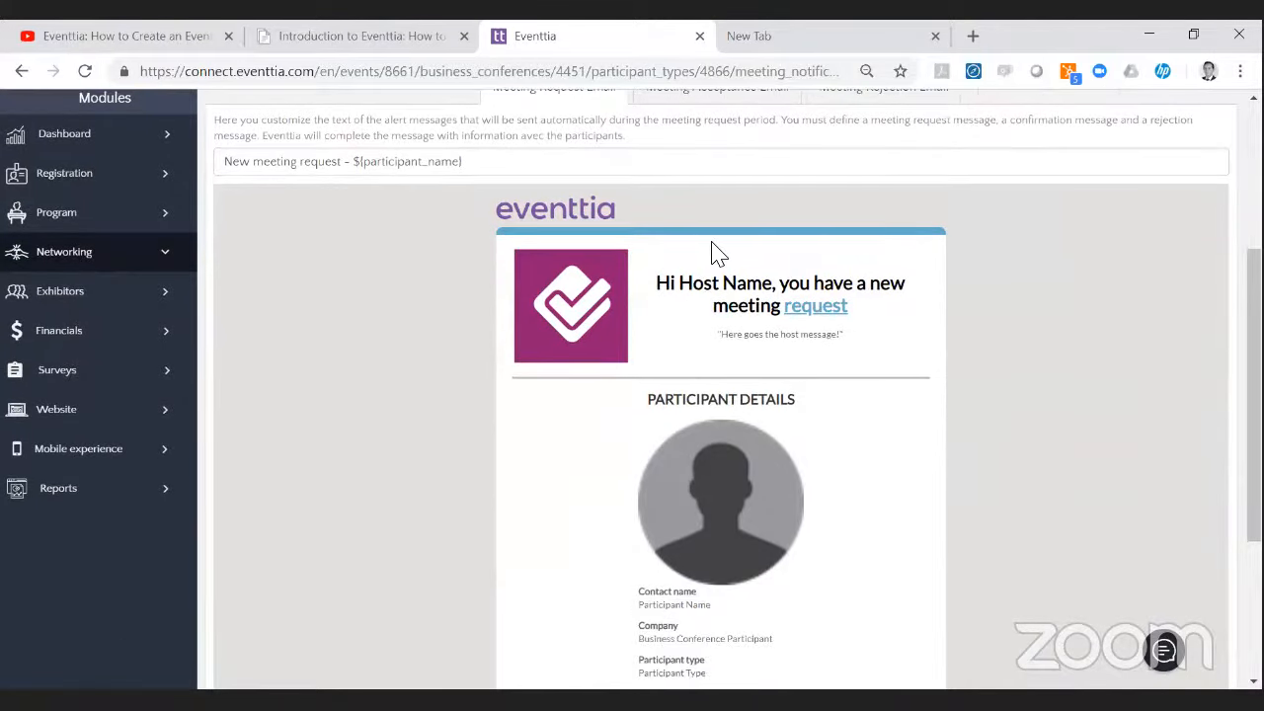
pyautogui.scroll(1, 708, 391)
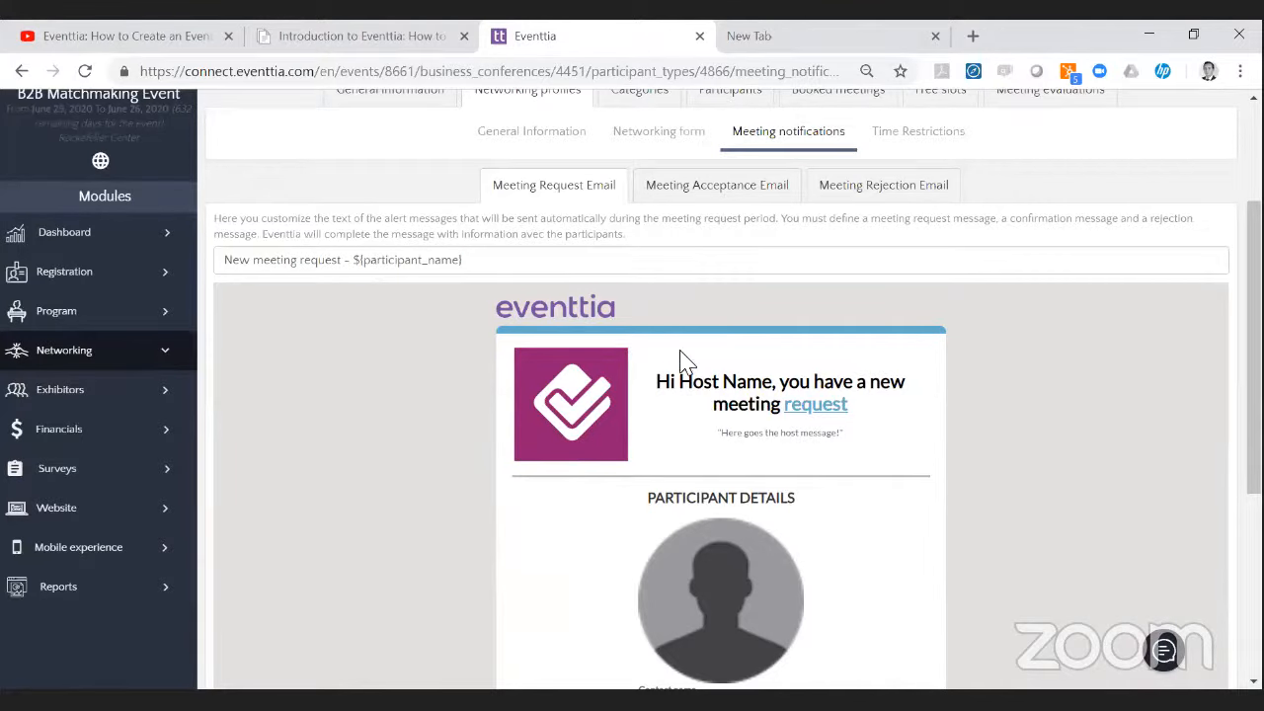
pyautogui.moveTo(658, 383); pyautogui.dragTo(954, 411)
pyautogui.click(946, 446)
pyautogui.scroll(-2, 883, 443)
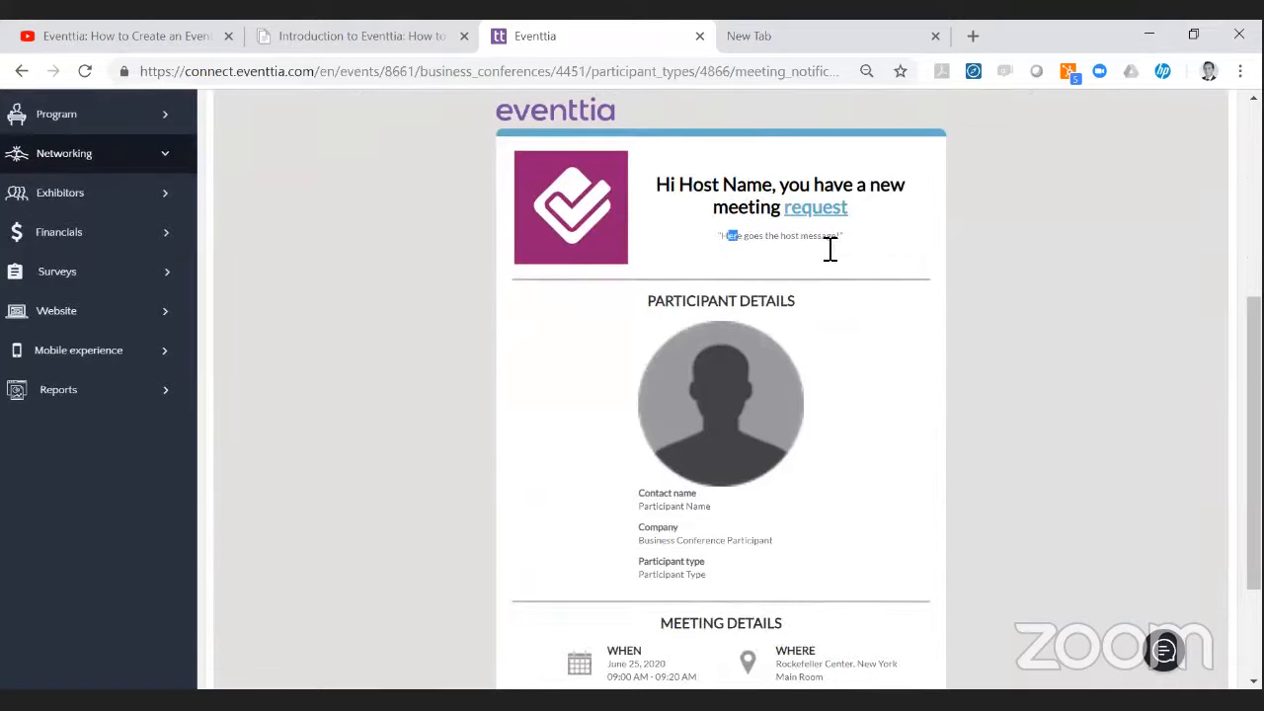
pyautogui.moveTo(831, 250); pyautogui.dragTo(849, 251)
pyautogui.click(770, 272)
pyautogui.moveTo(721, 237); pyautogui.dragTo(834, 237)
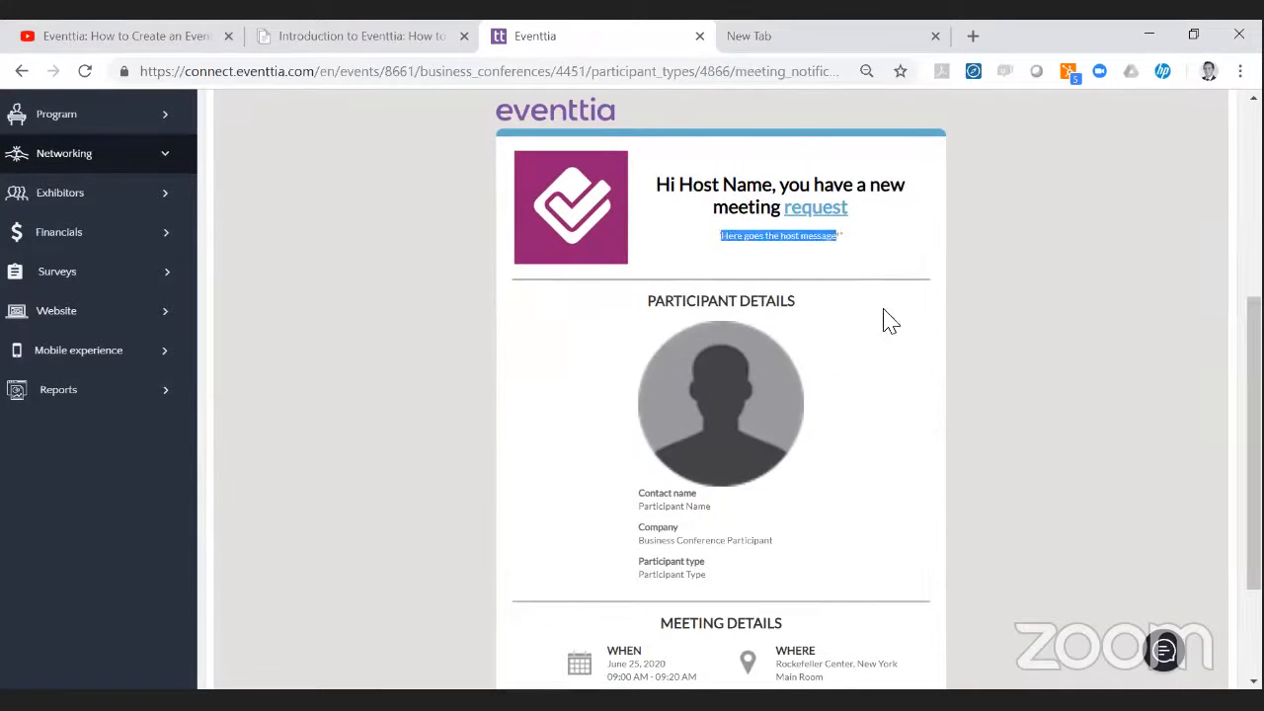
pyautogui.click(846, 341)
# Review the participant details, the meeting's time and place, and the confirm or reject link in the Meeting Request Email.
pyautogui.scroll(-2, 770, 259)
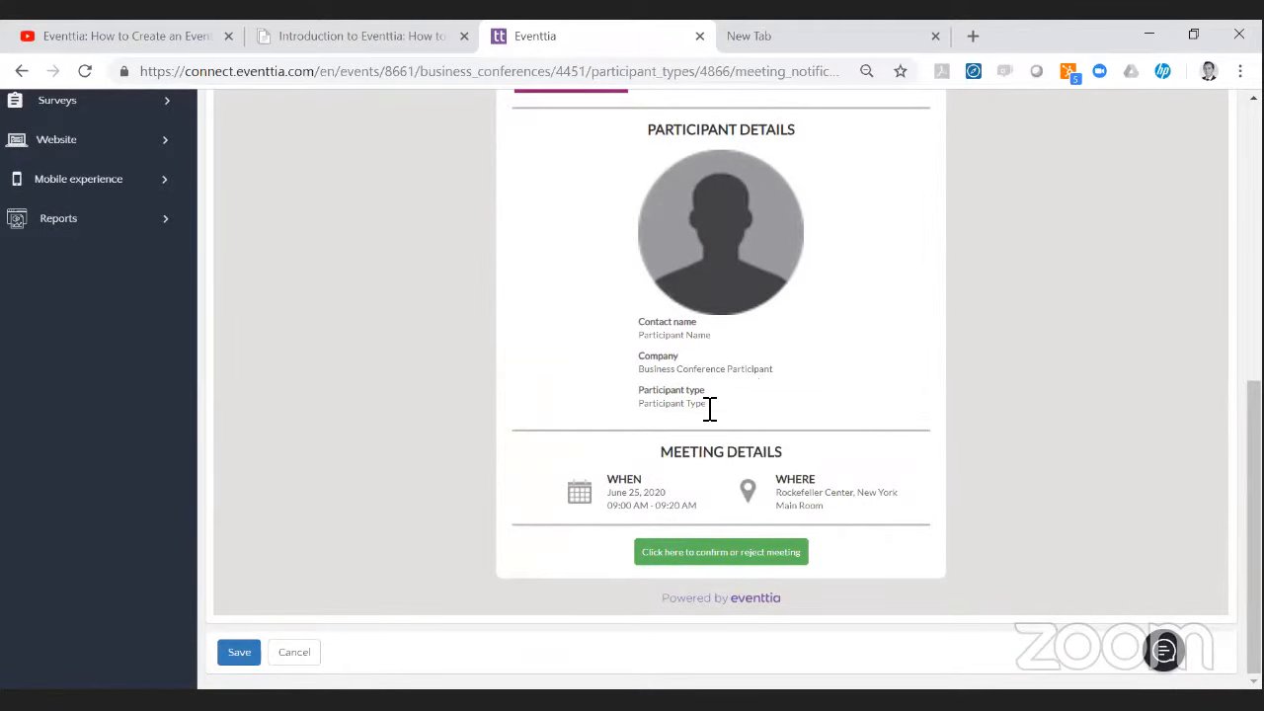
pyautogui.doubleClick(616, 480)
pyautogui.tripleClick(667, 460)
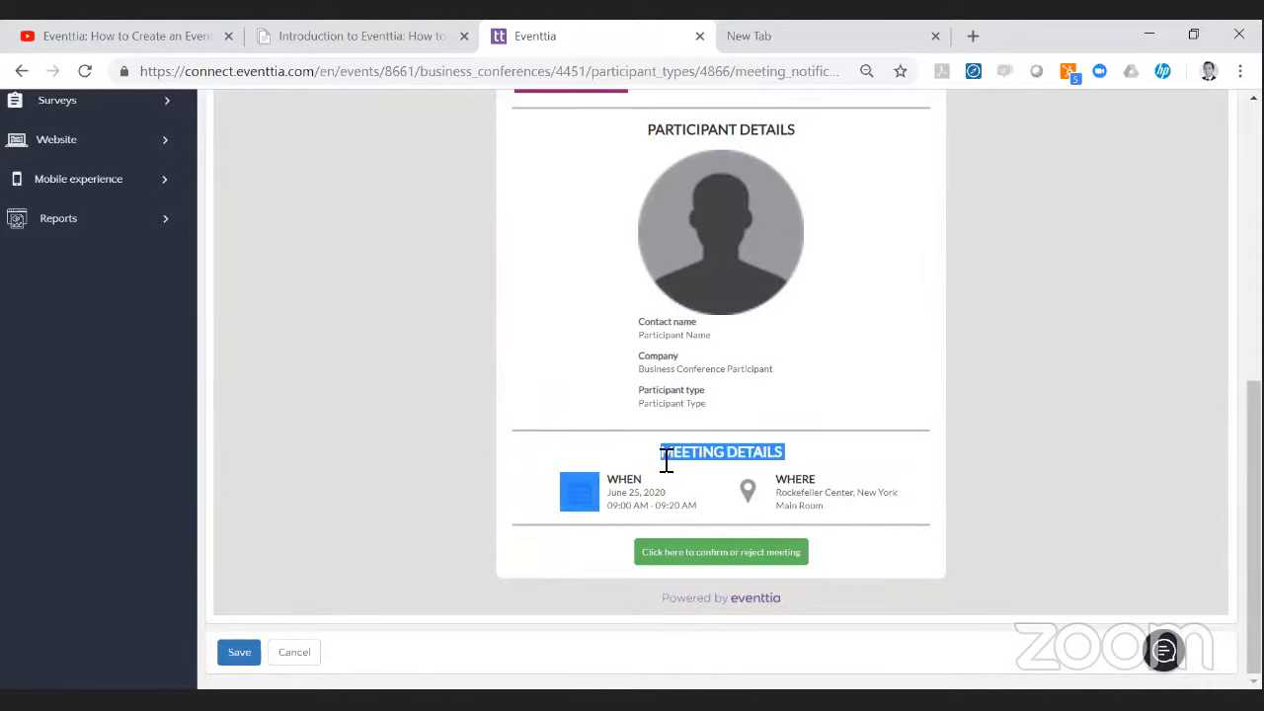
pyautogui.click(615, 465)
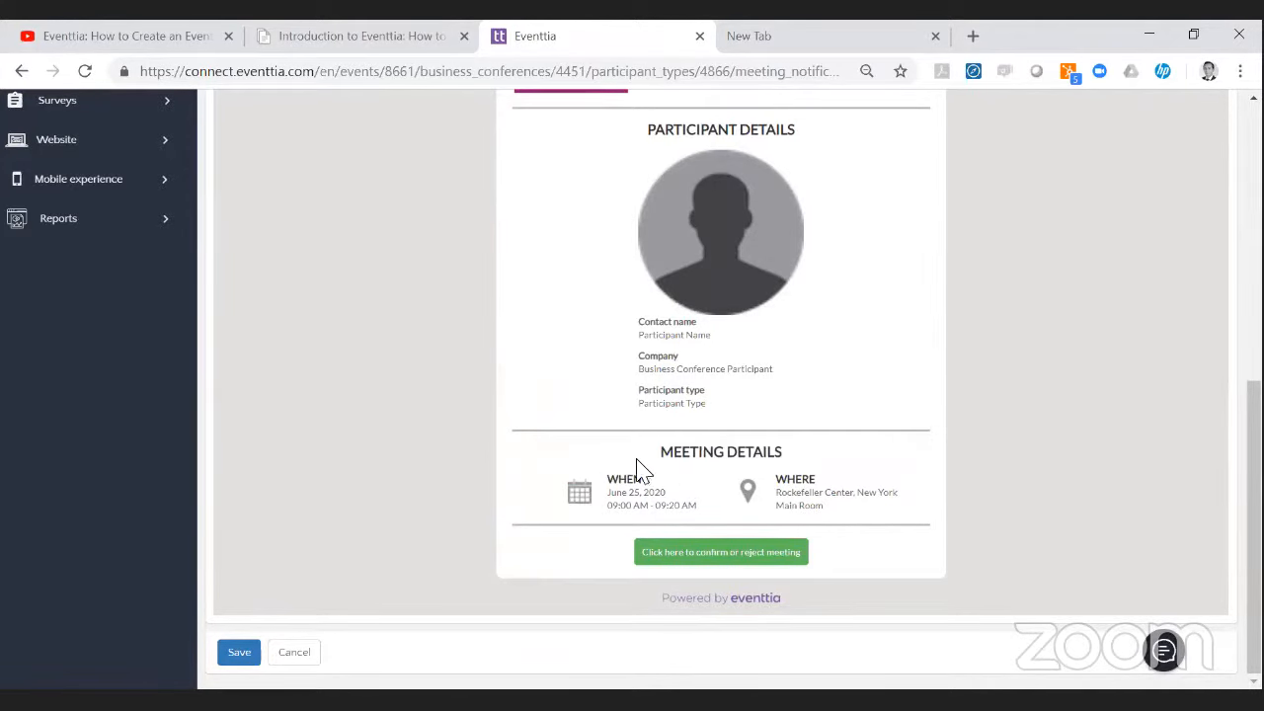
pyautogui.doubleClick(798, 484)
pyautogui.click(841, 483)
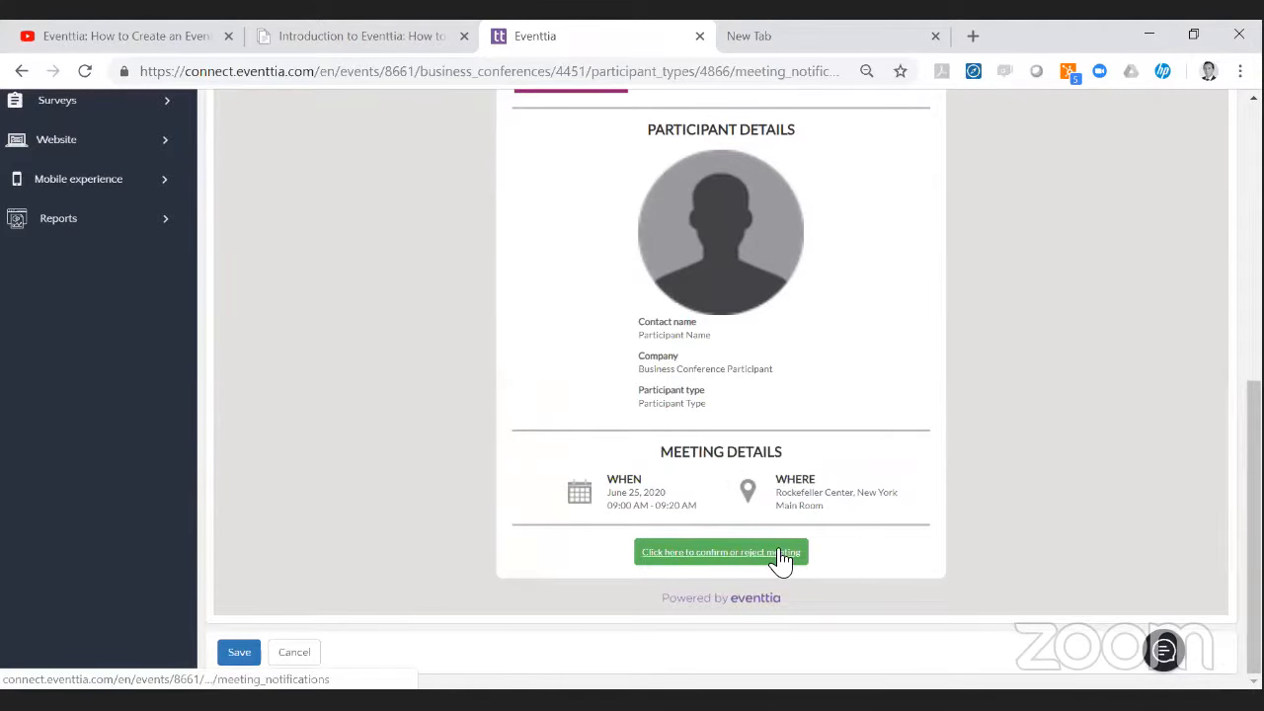
# Open the Meeting Acceptance Email and examine its subject line, confirmation heading, participant details and meeting details.
pyautogui.scroll(5, 845, 442)
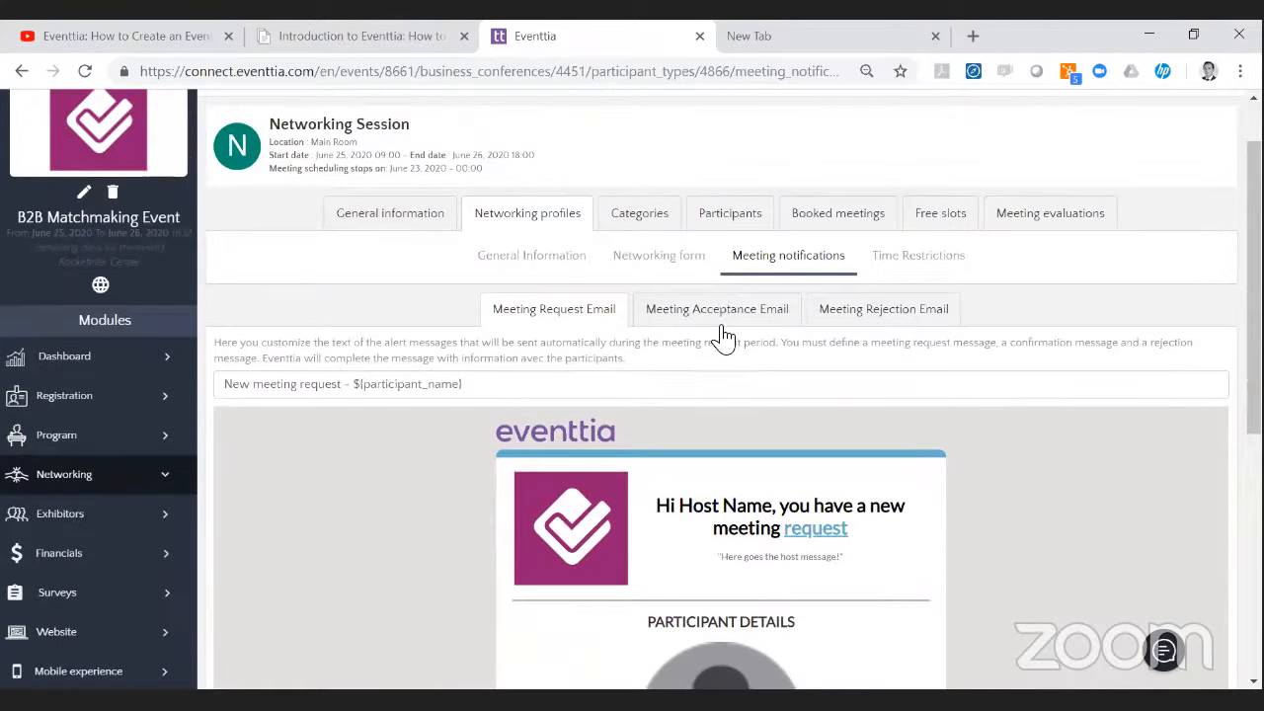
pyautogui.click(729, 322)
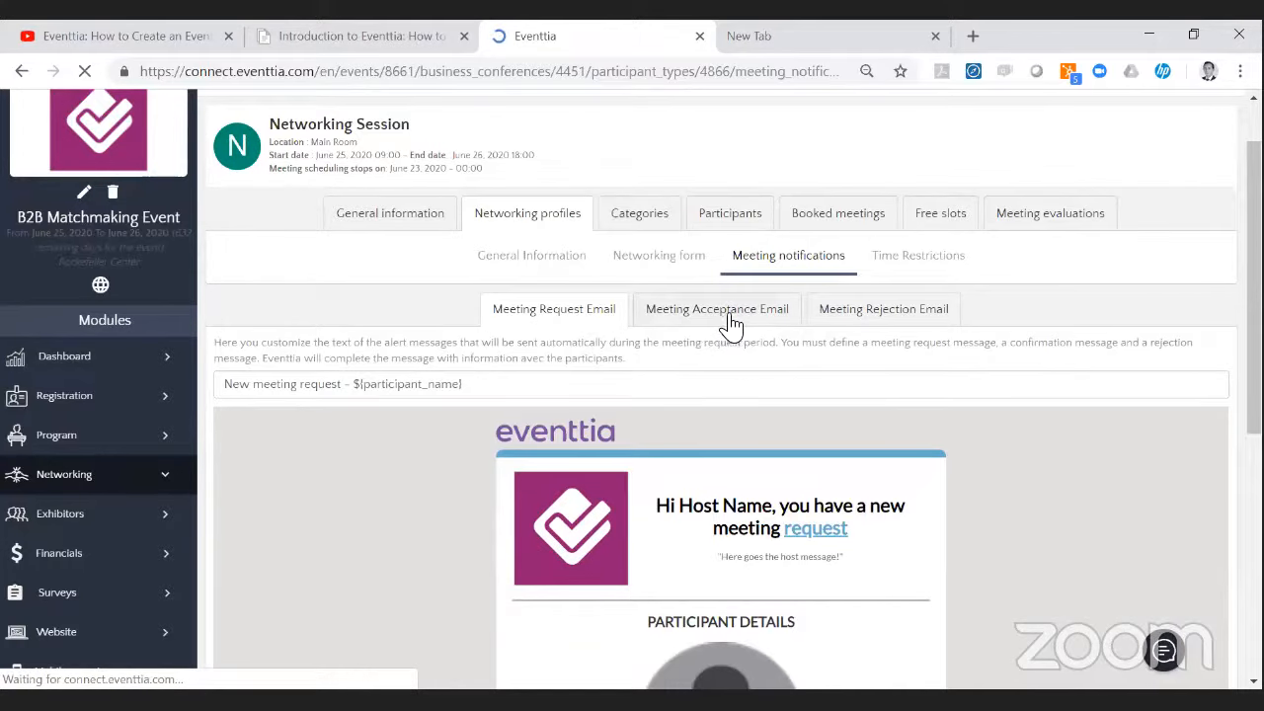
pyautogui.scroll(-3, 907, 446)
pyautogui.scroll(1, 949, 449)
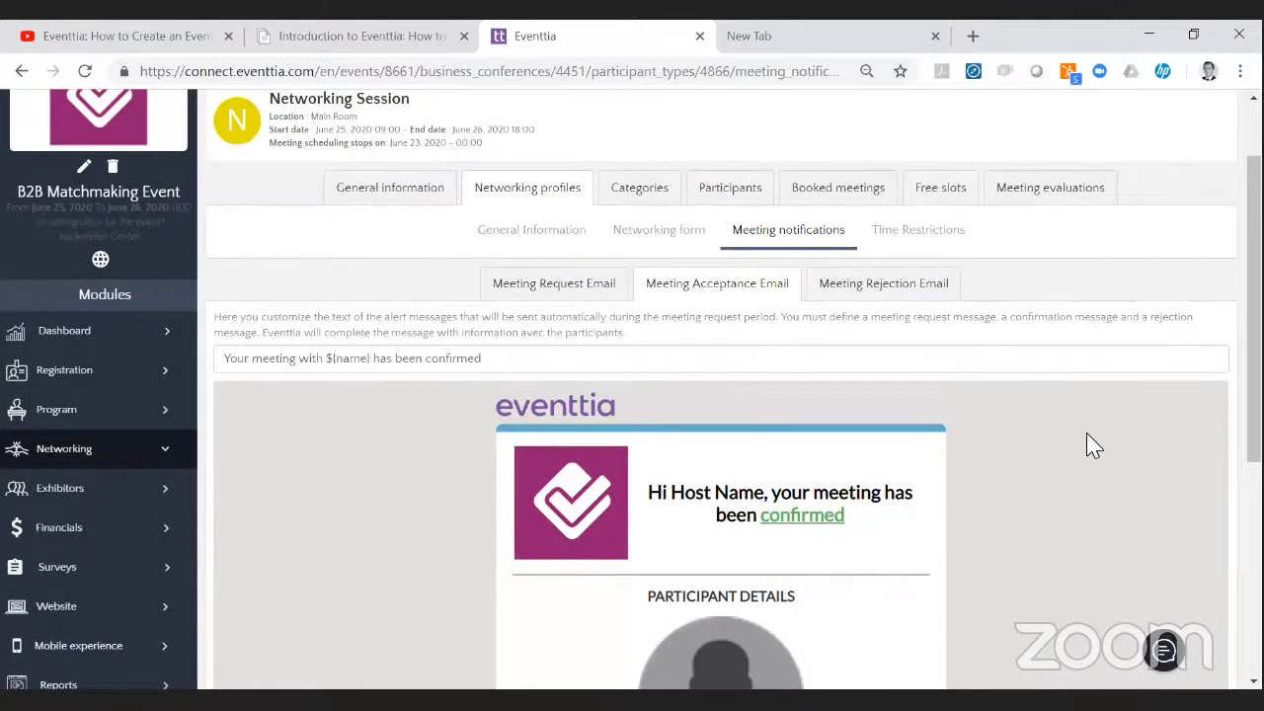
pyautogui.scroll(-1, 1087, 444)
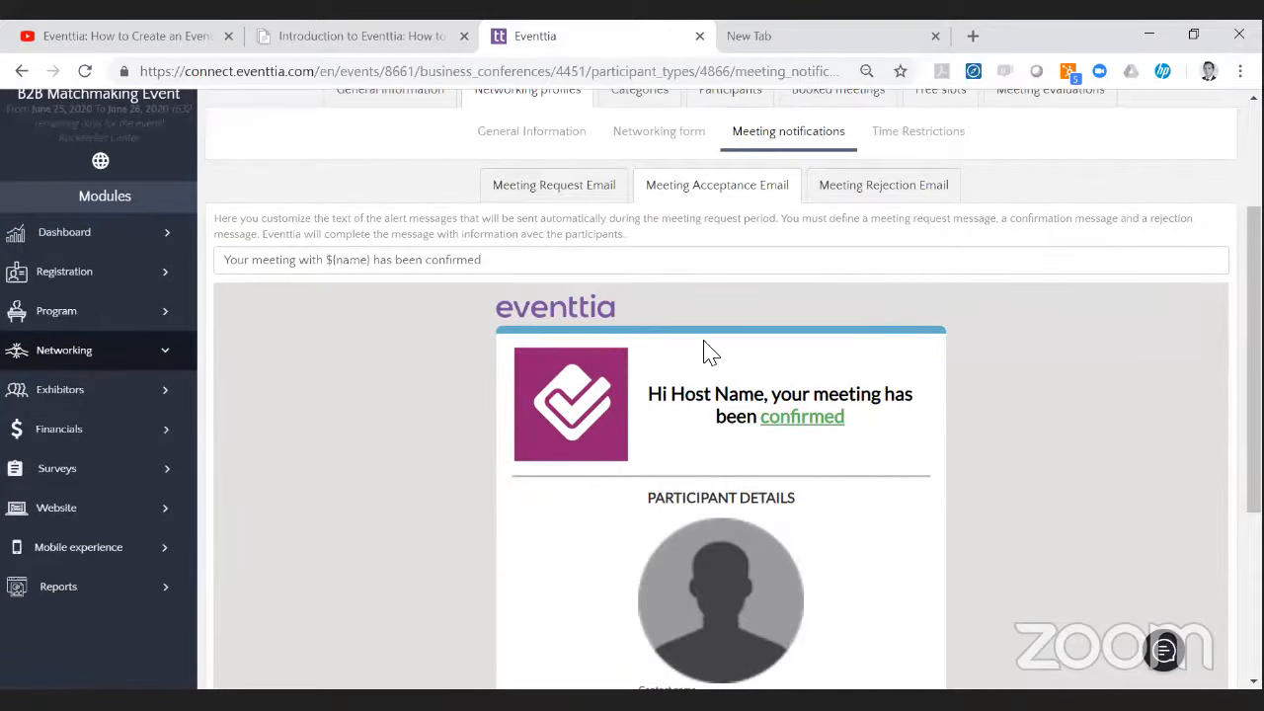
pyautogui.moveTo(258, 272); pyautogui.dragTo(524, 268)
pyautogui.click(496, 357)
pyautogui.scroll(-2, 833, 395)
pyautogui.scroll(-1, 875, 375)
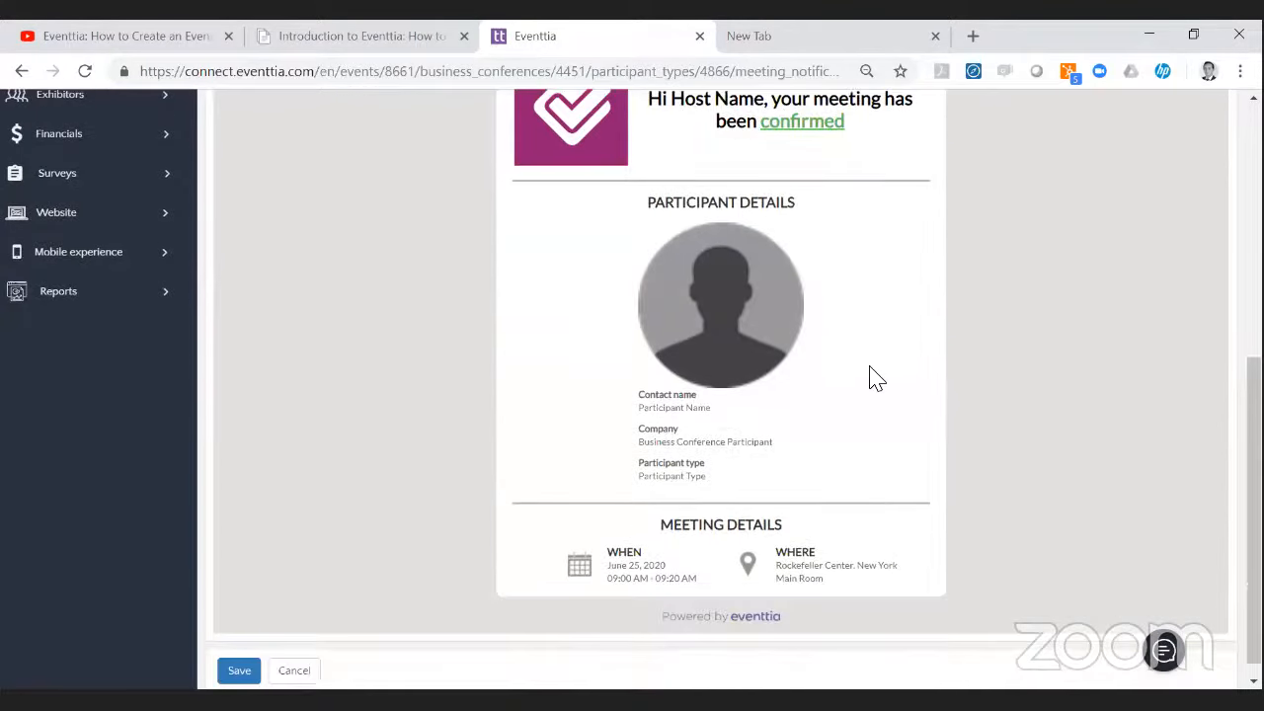
pyautogui.scroll(2, 875, 375)
pyautogui.scroll(-1, 869, 455)
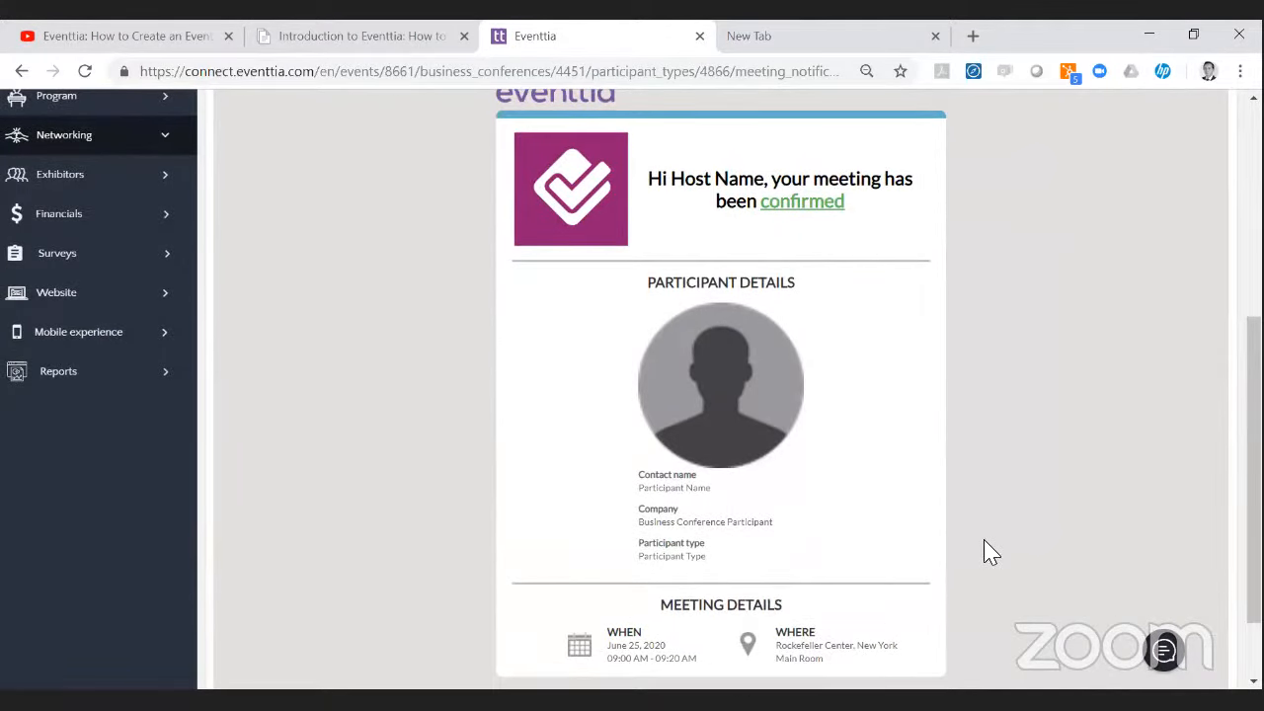
# Open the Meeting Rejection Email and examine its subject line, declined heading and participant details.
pyautogui.scroll(1, 859, 396)
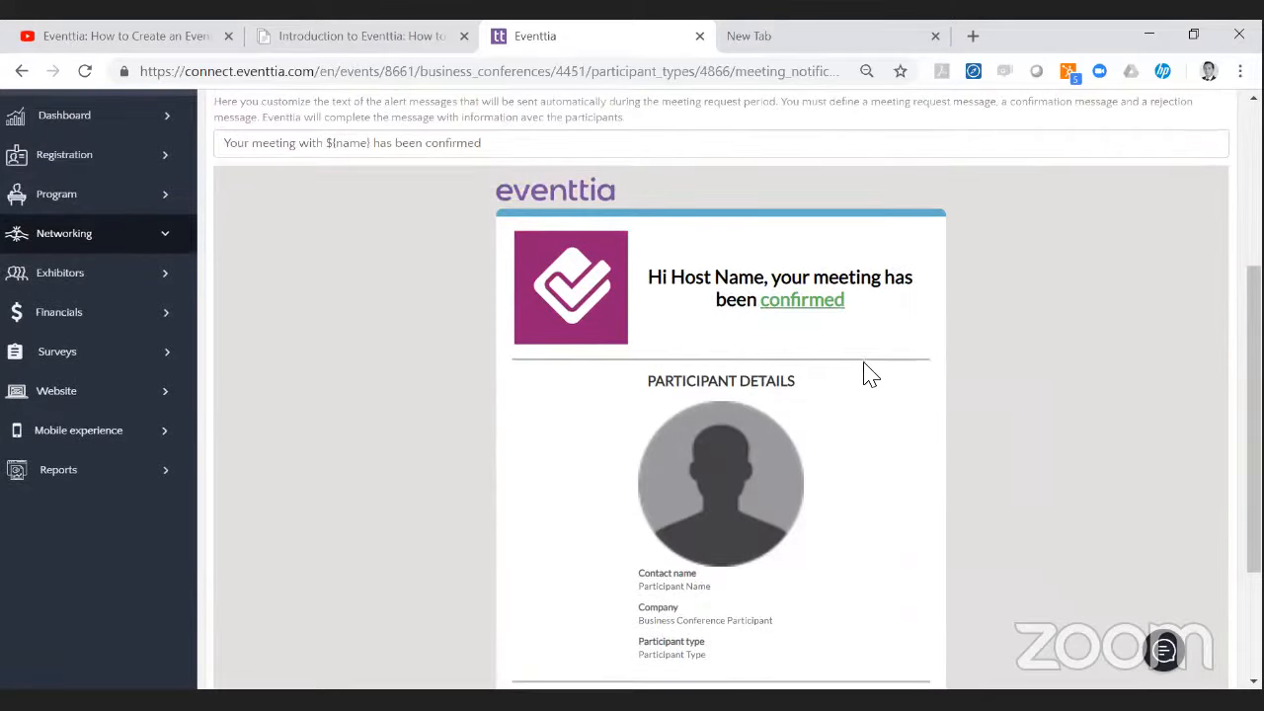
pyautogui.scroll(1, 866, 375)
pyautogui.click(902, 183)
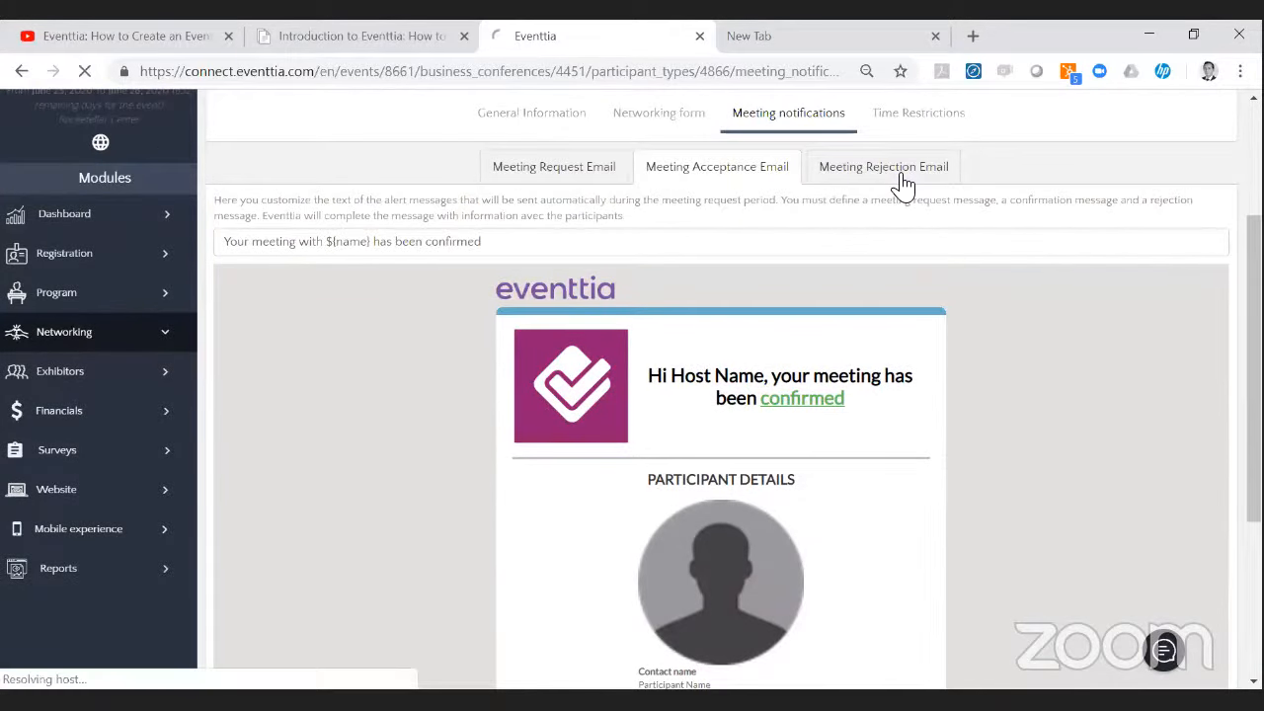
pyautogui.scroll(-1, 970, 462)
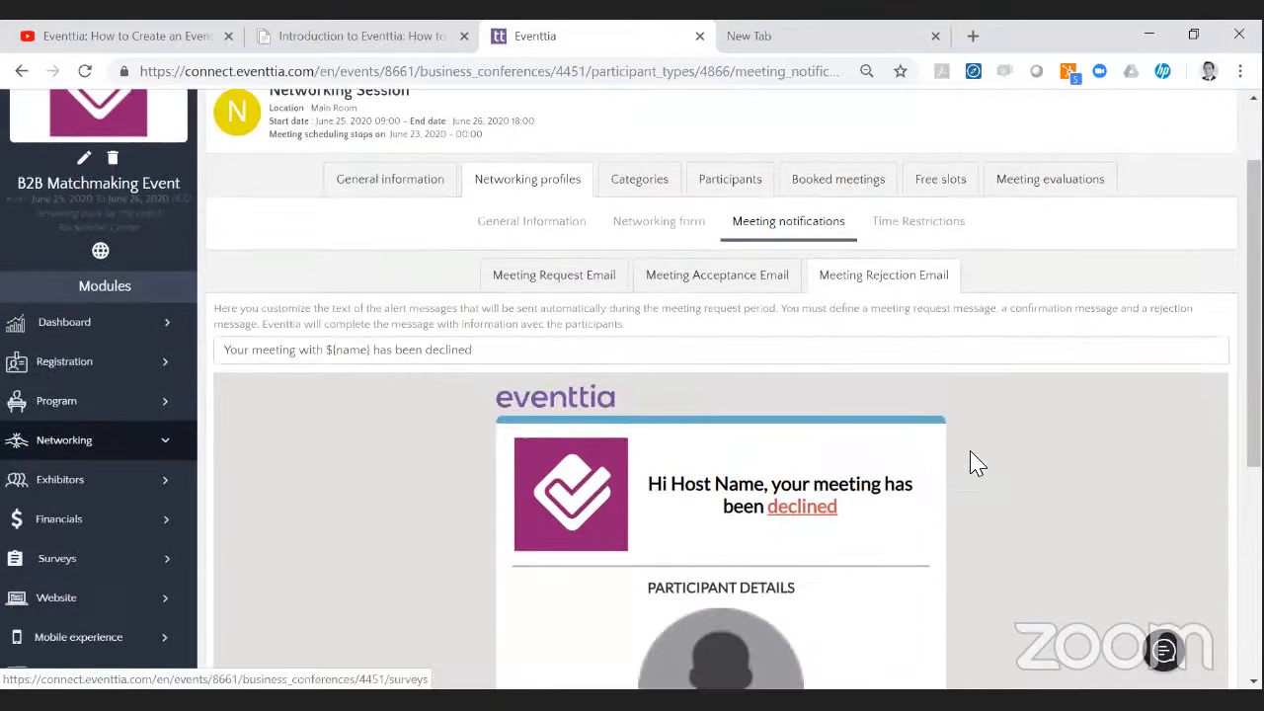
pyautogui.scroll(-3, 976, 460)
pyautogui.scroll(1, 922, 468)
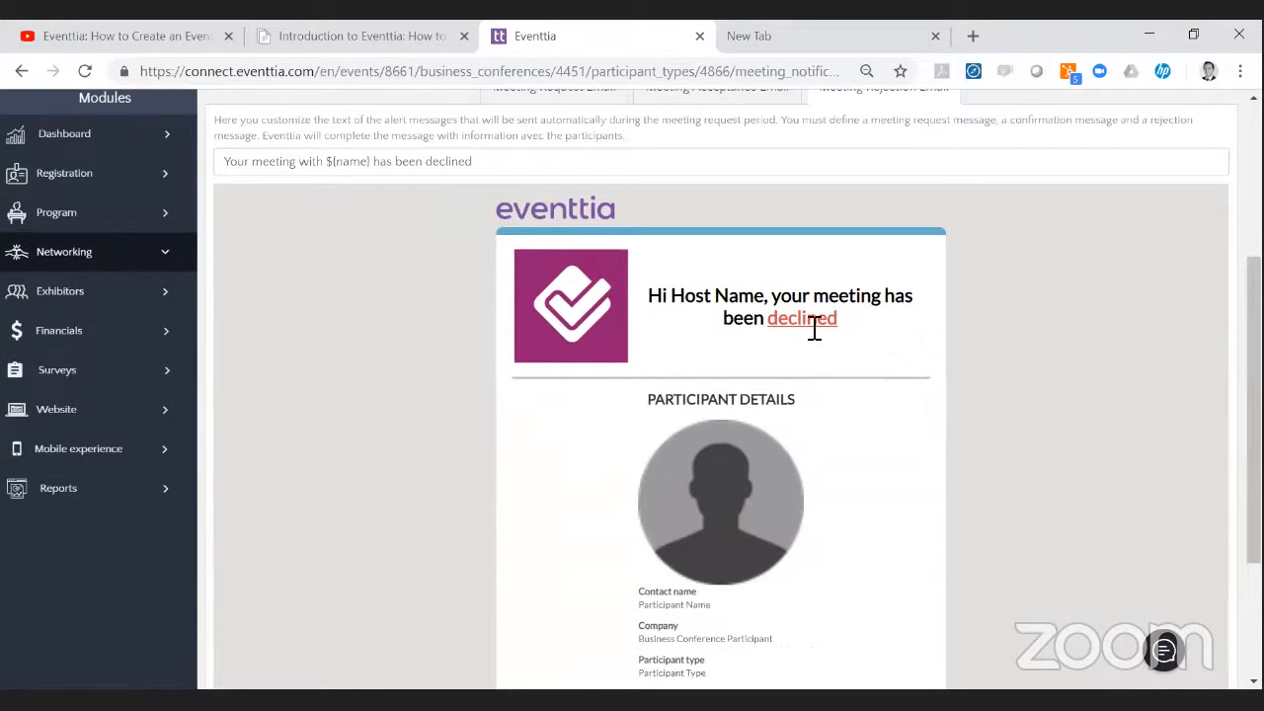
pyautogui.scroll(2, 848, 385)
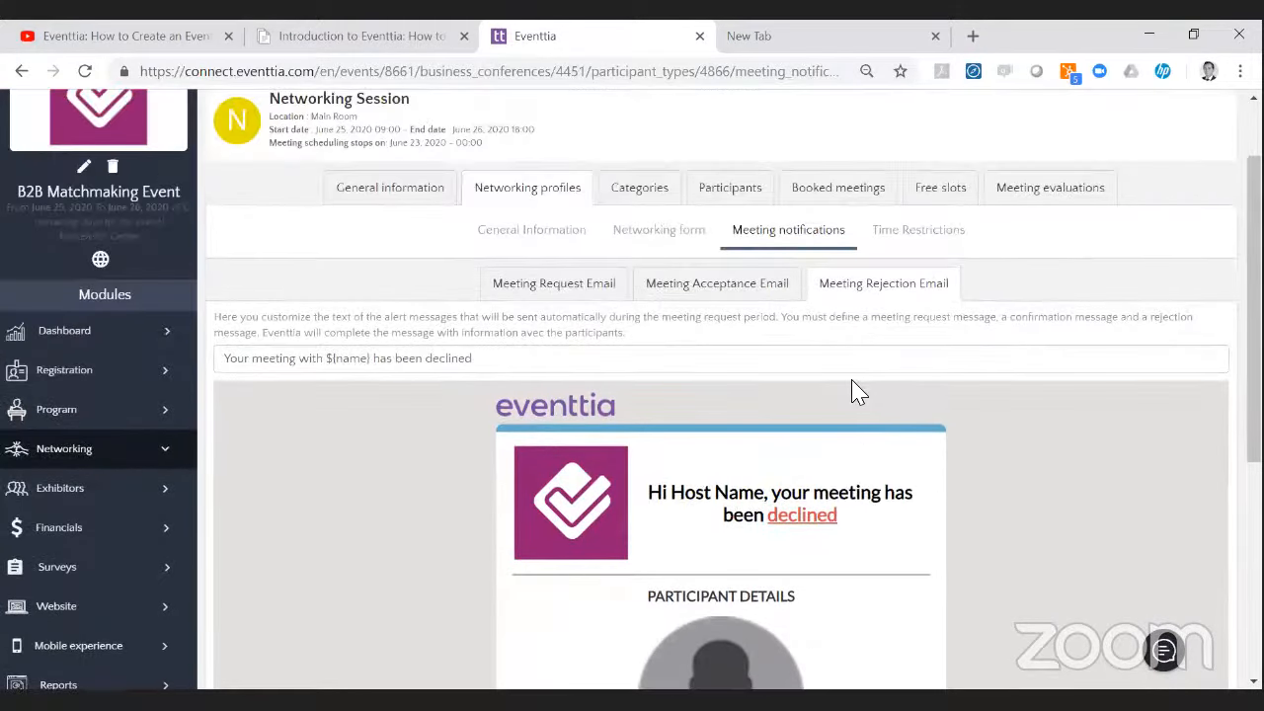
pyautogui.scroll(1, 862, 397)
pyautogui.scroll(-1, 869, 405)
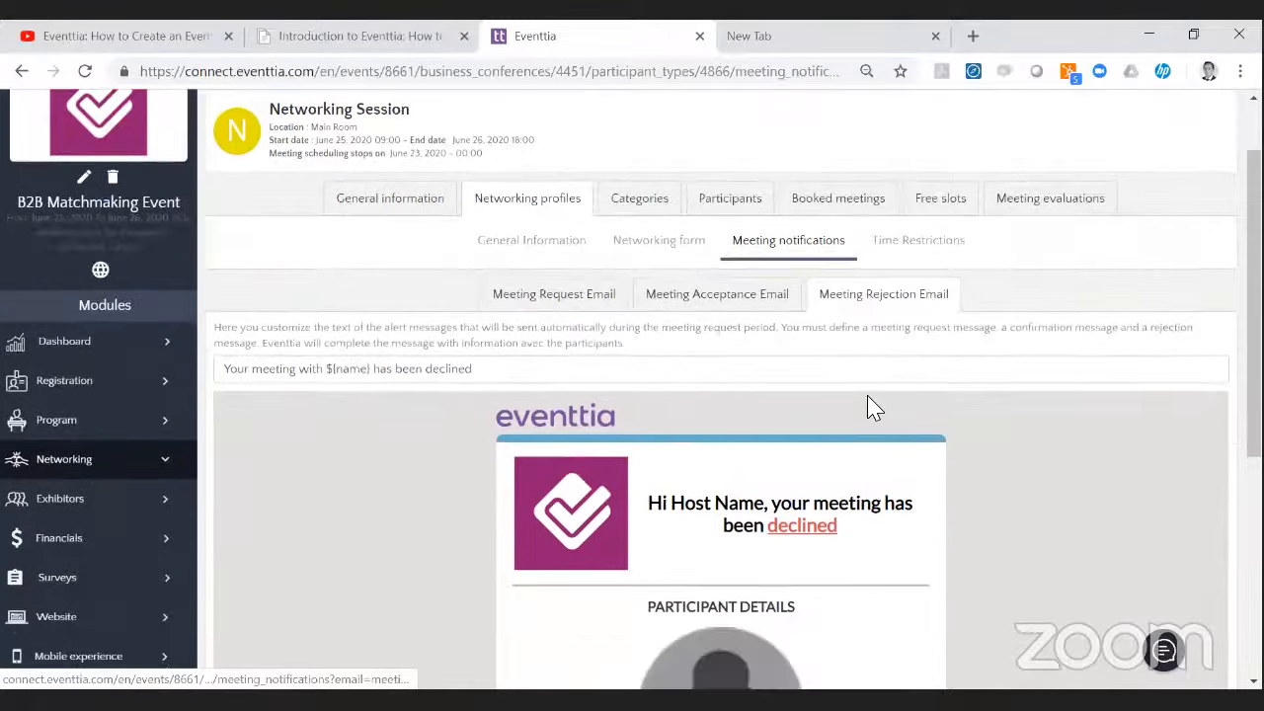
pyautogui.scroll(-2, 871, 405)
pyautogui.scroll(2, 879, 402)
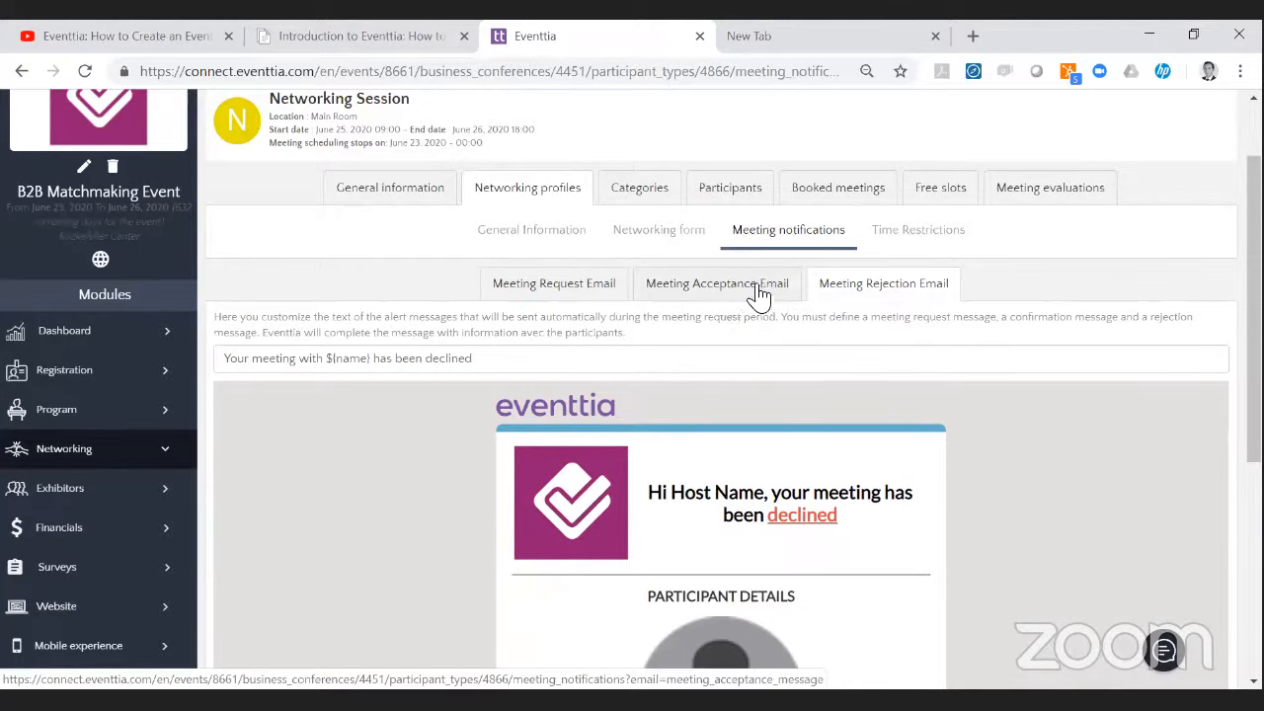
# Return to the Meeting Request Email and look over its subject line and preview again.
pyautogui.click(920, 237)
pyautogui.scroll(-3, 1044, 522)
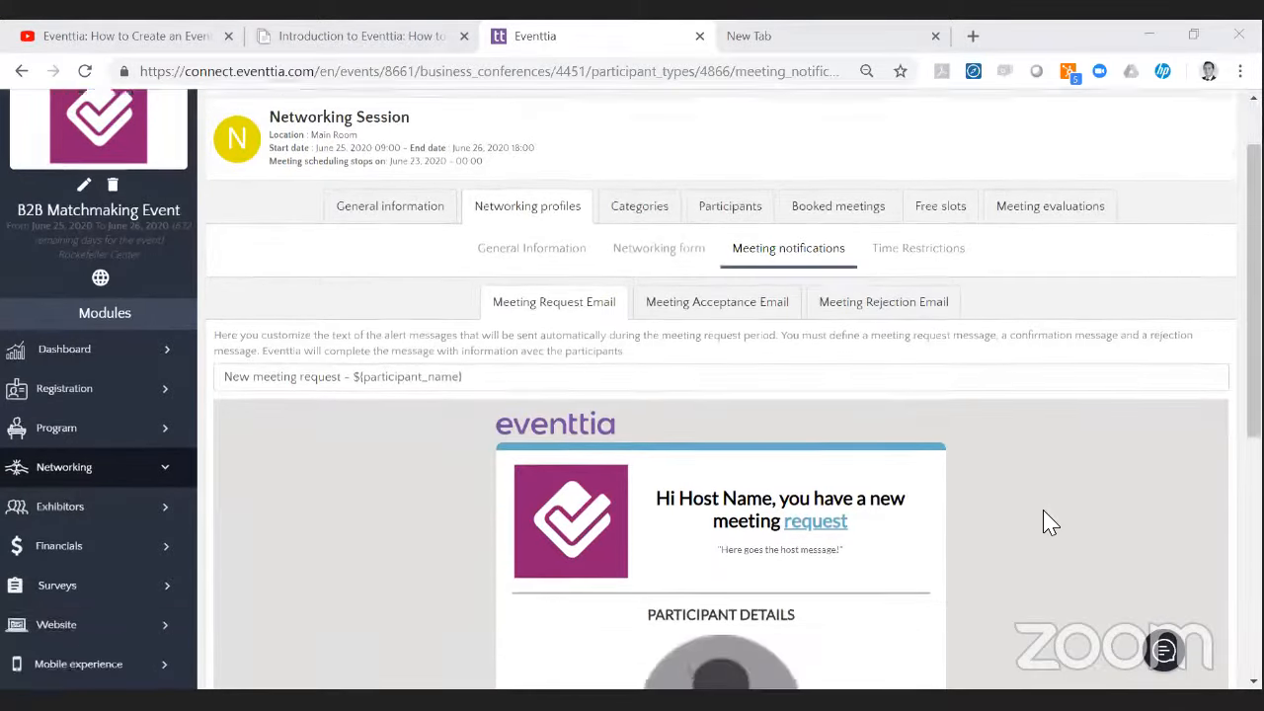
pyautogui.scroll(3, 1038, 523)
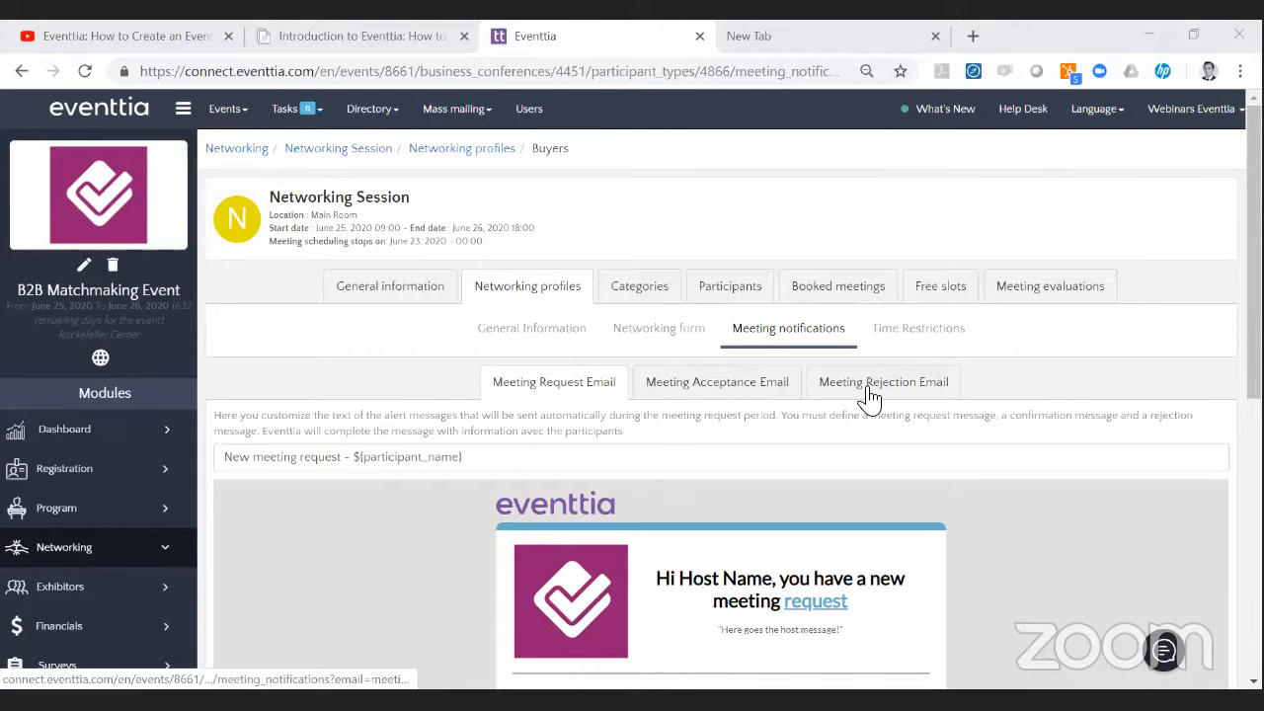
# Create a new time restriction for the Buyers profile starting on 25/06/2020 at 12:00.
pyautogui.click(909, 346)
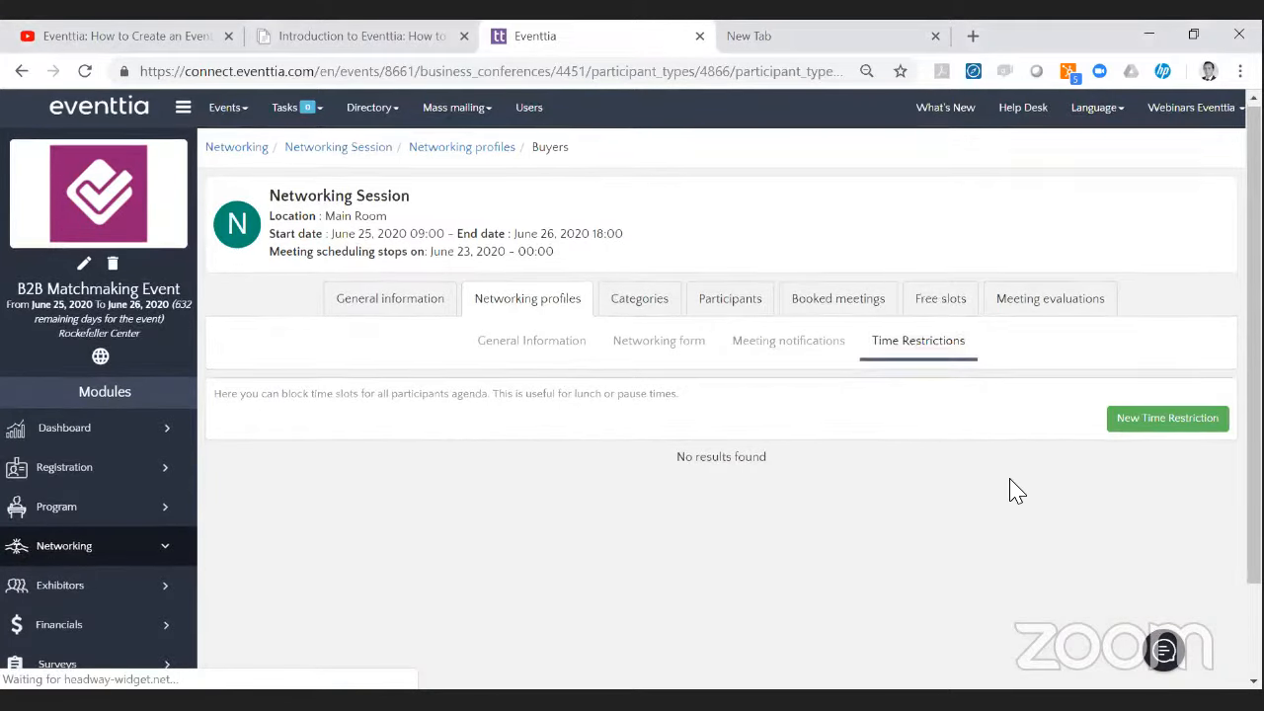
pyautogui.scroll(-1, 1017, 476)
pyautogui.scroll(1, 1008, 481)
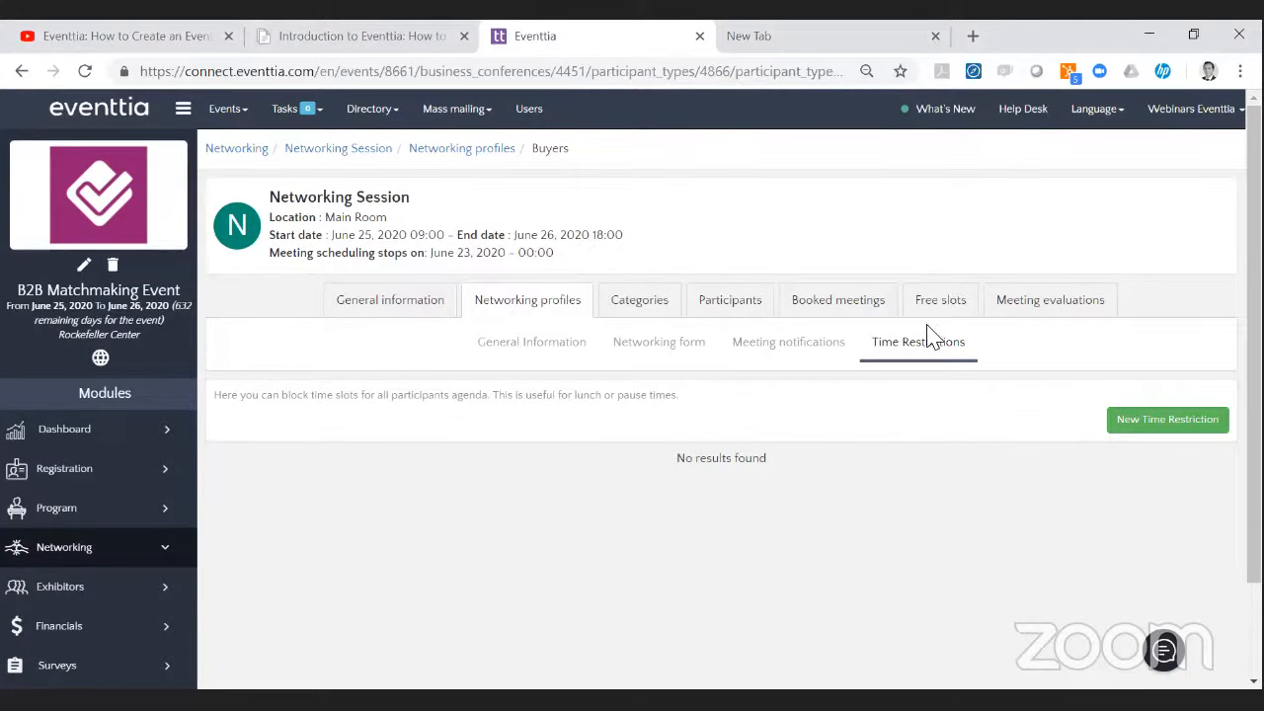
pyautogui.click(1208, 425)
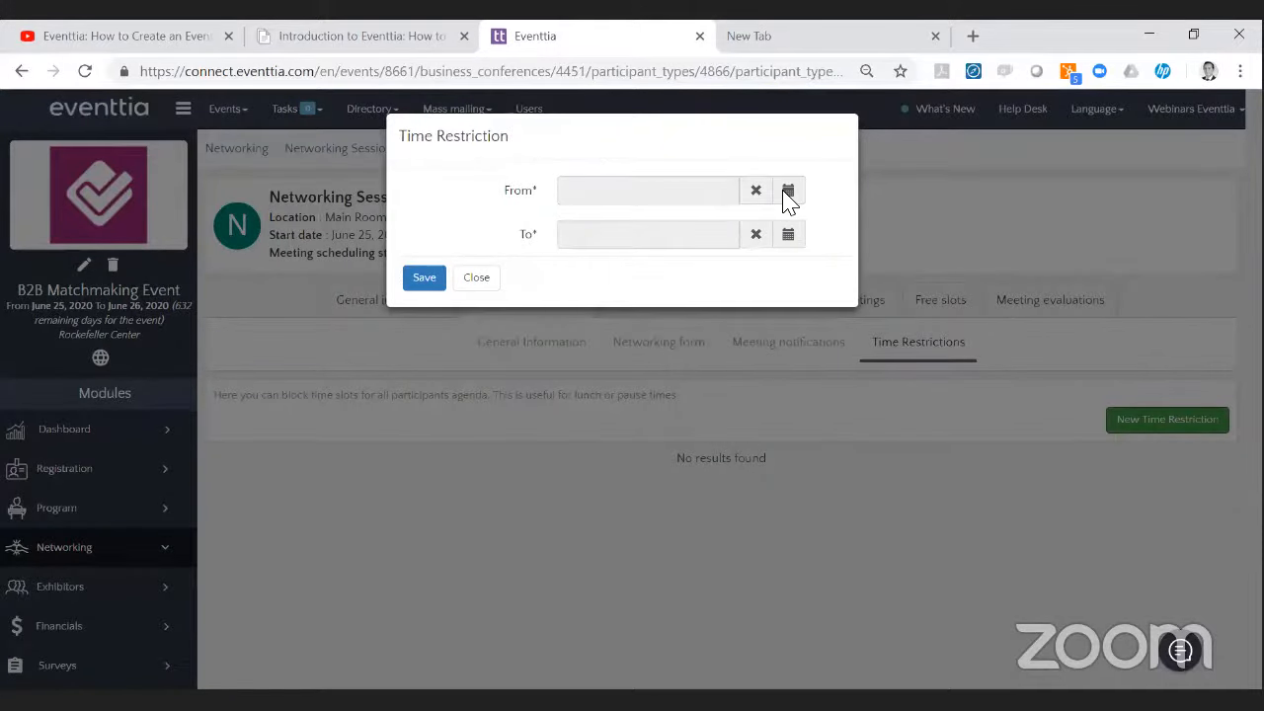
pyautogui.click(788, 194)
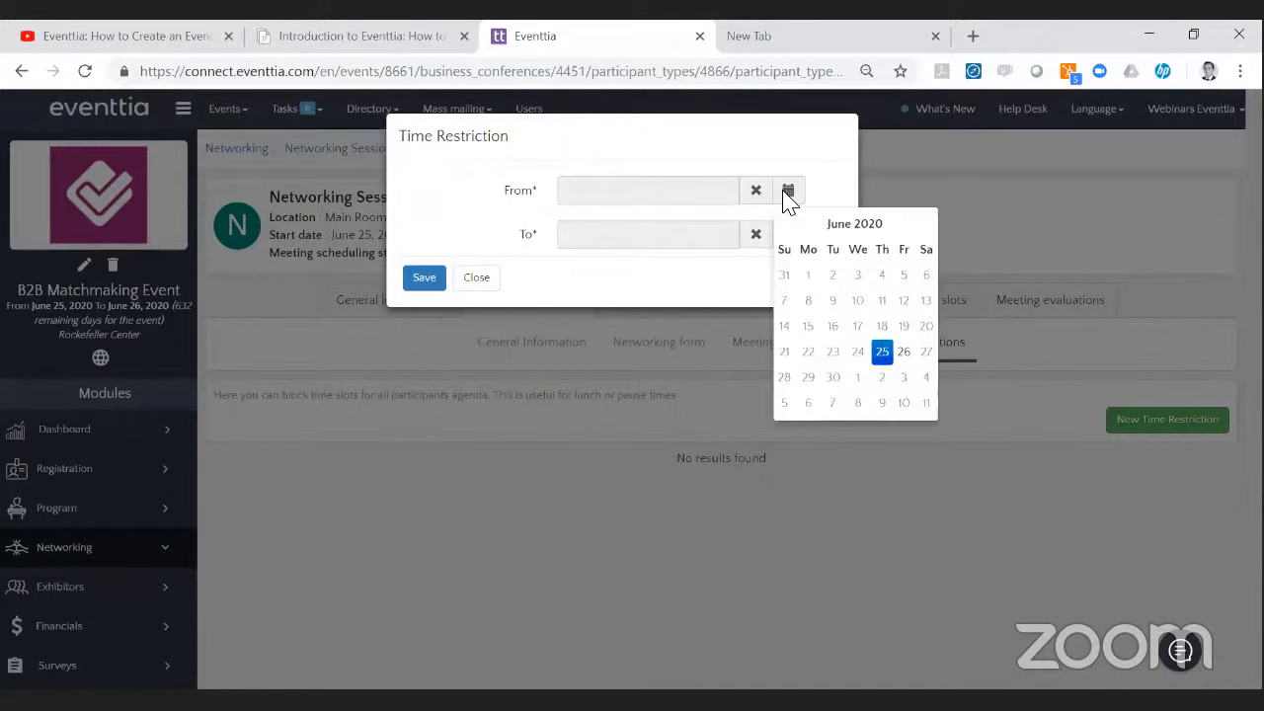
pyautogui.click(884, 352)
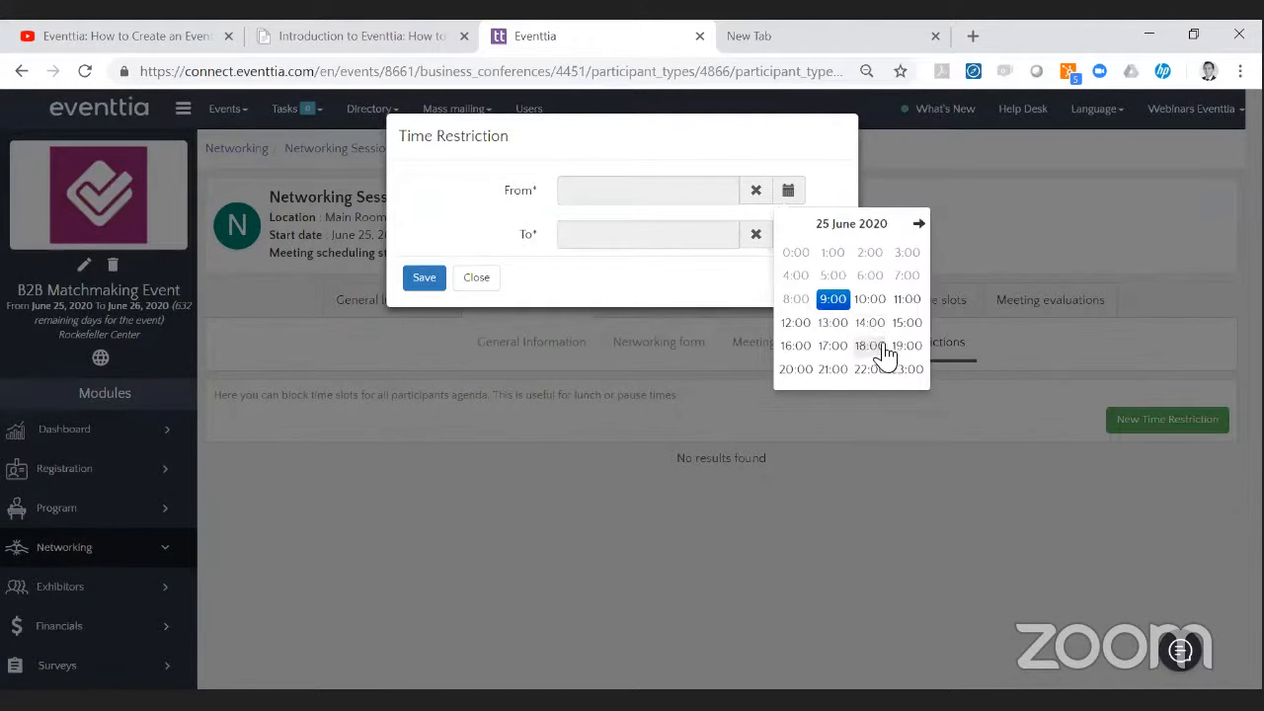
pyautogui.click(797, 323)
pyautogui.click(796, 253)
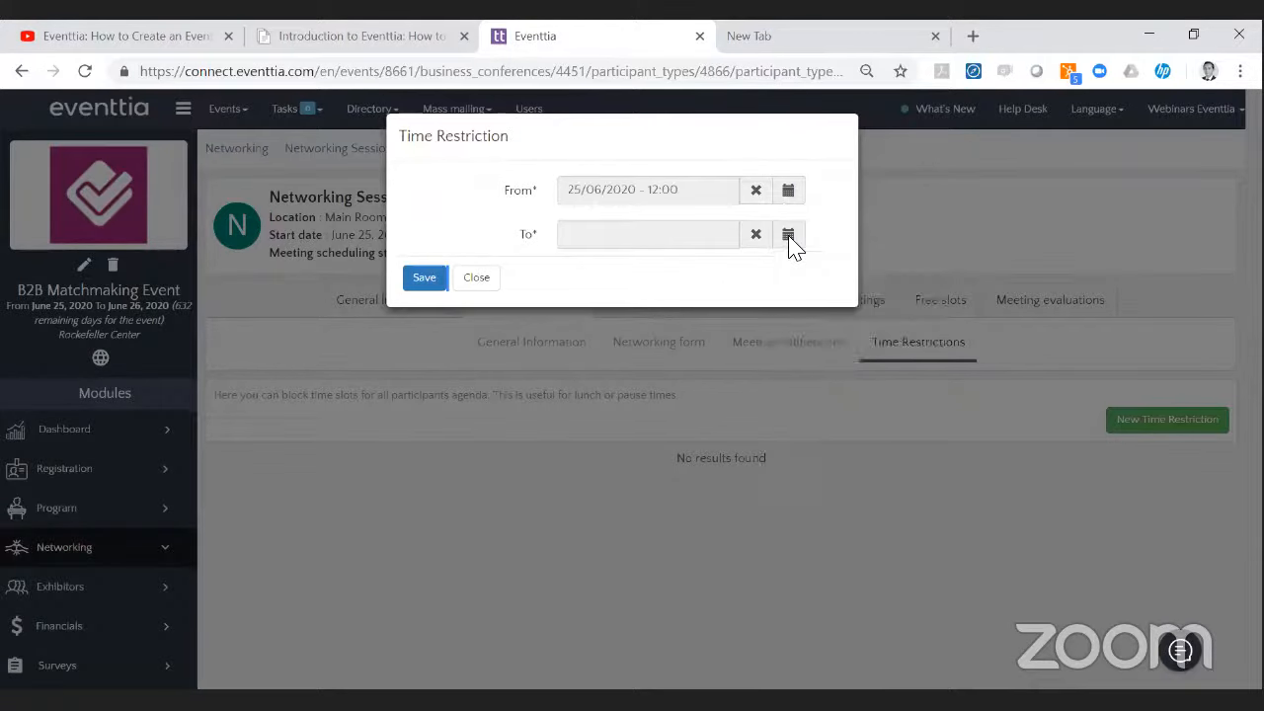
# Set the time restriction's end to 25/06/2020 at 14:00 and save it.
pyautogui.click(789, 238)
pyautogui.click(883, 399)
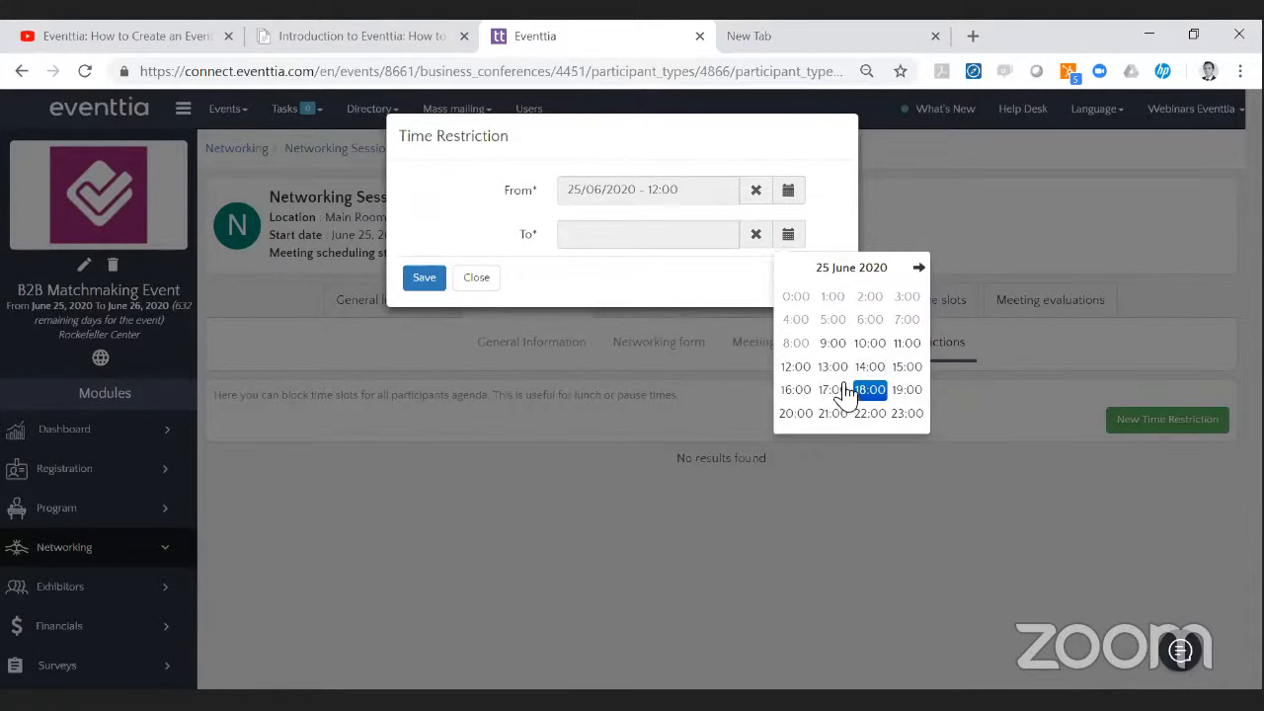
pyautogui.click(873, 366)
pyautogui.click(802, 300)
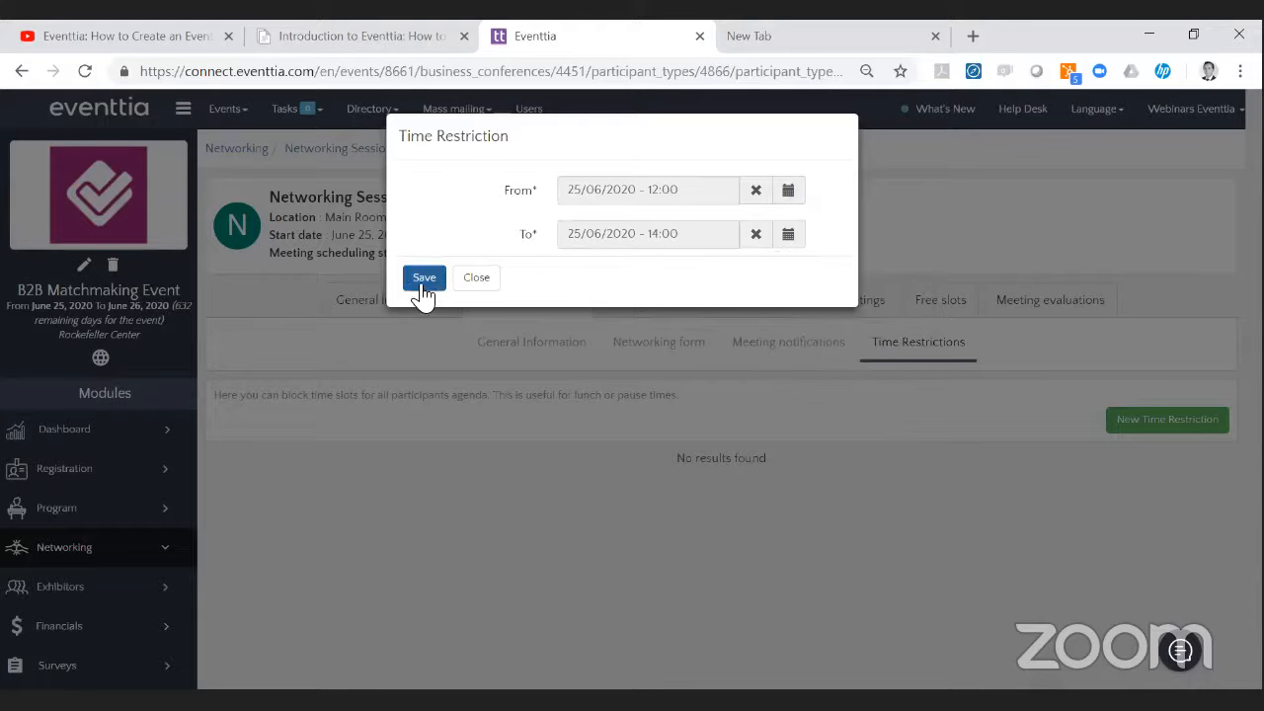
pyautogui.click(424, 285)
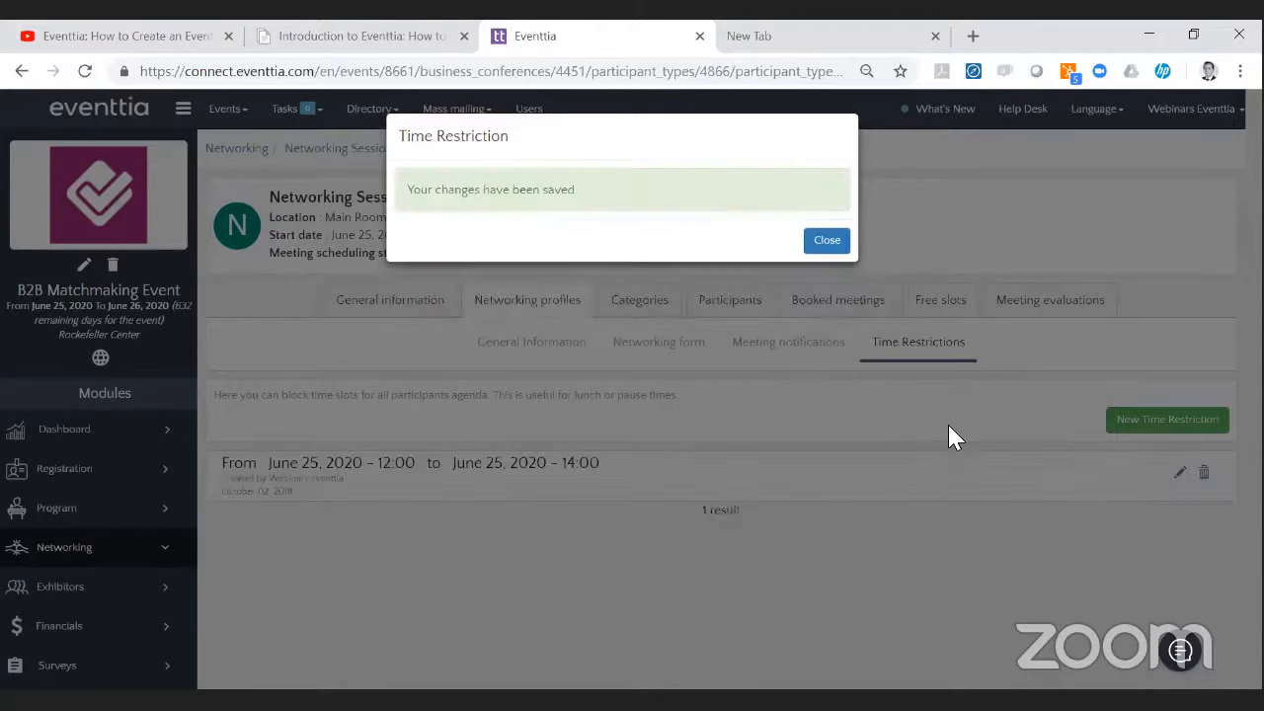
pyautogui.click(826, 239)
# Add a second time restriction for the Buyers profile starting on 25/06/2020 at 18:00.
pyautogui.click(1170, 425)
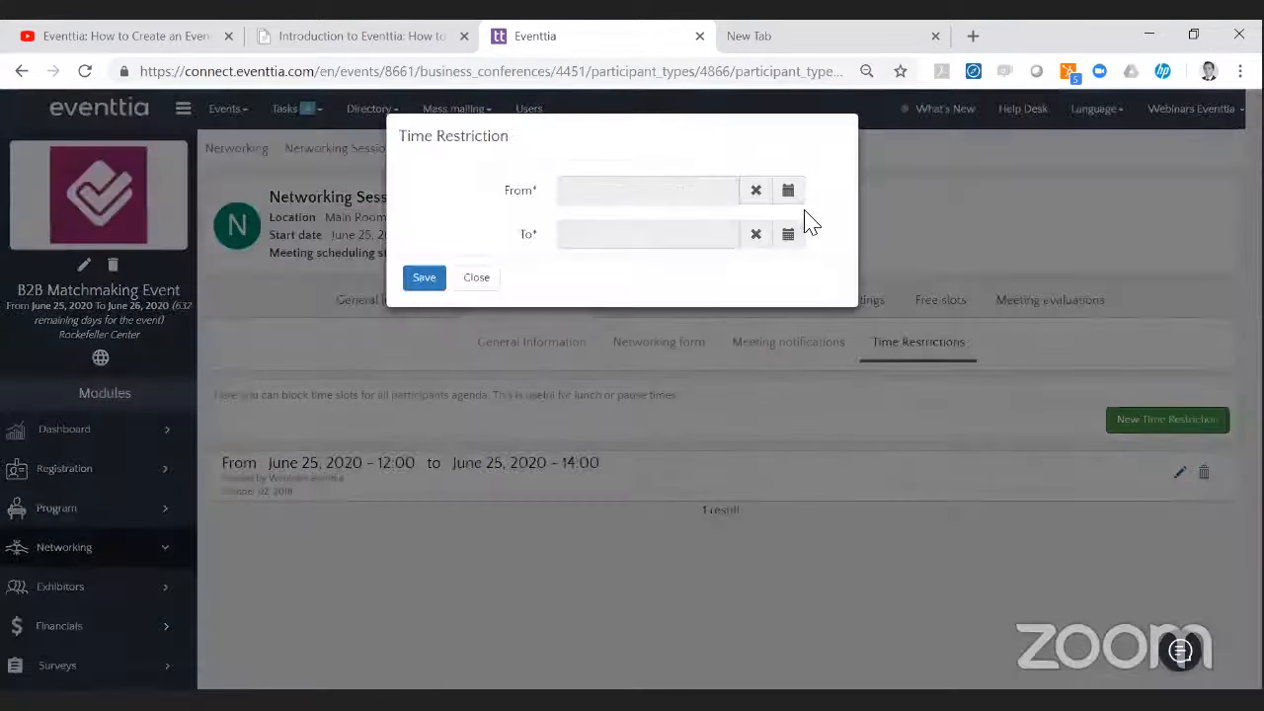
pyautogui.click(790, 193)
pyautogui.click(882, 351)
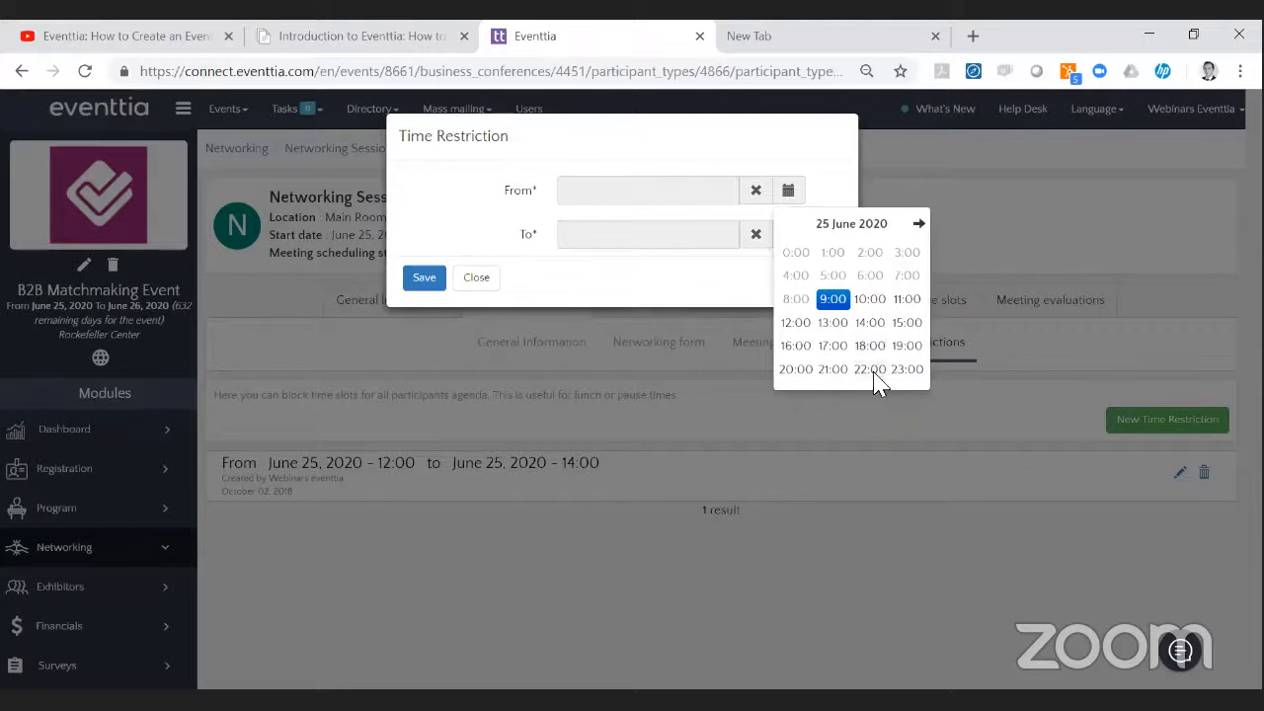
pyautogui.click(873, 347)
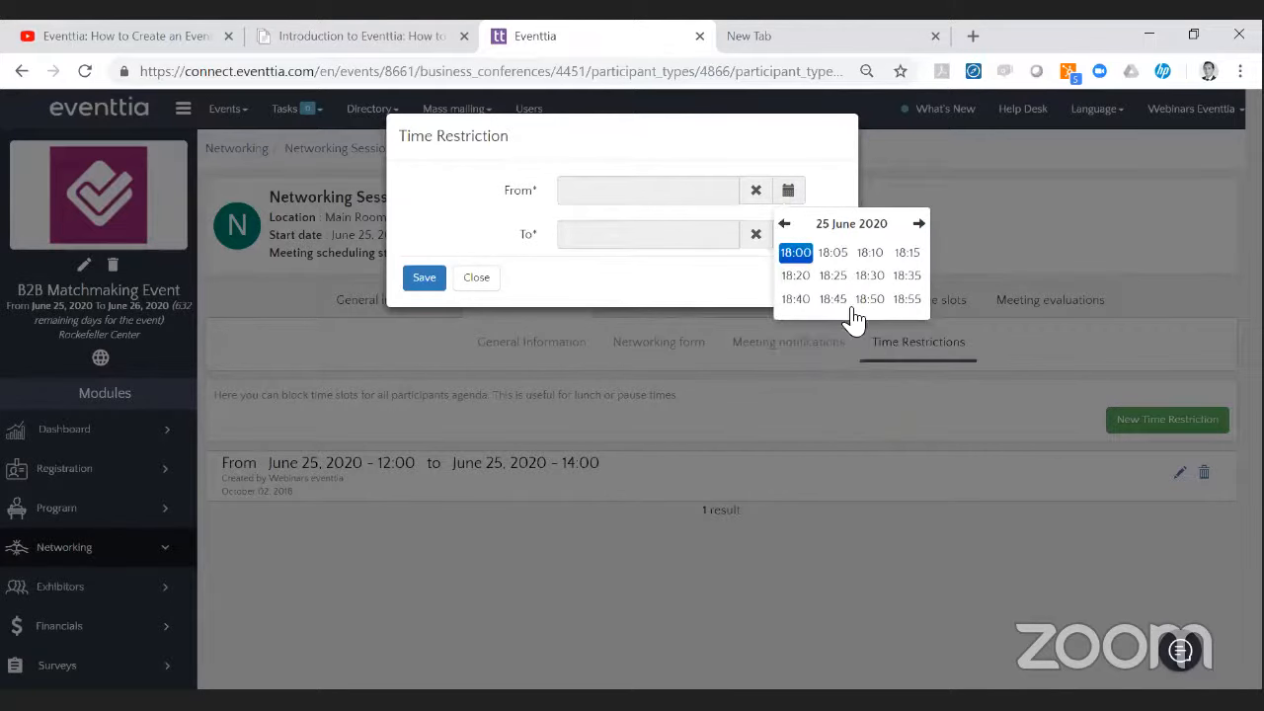
pyautogui.click(798, 249)
# Set the overnight restriction's end to 26/06/2020 at 09:00 and save it.
pyautogui.click(903, 397)
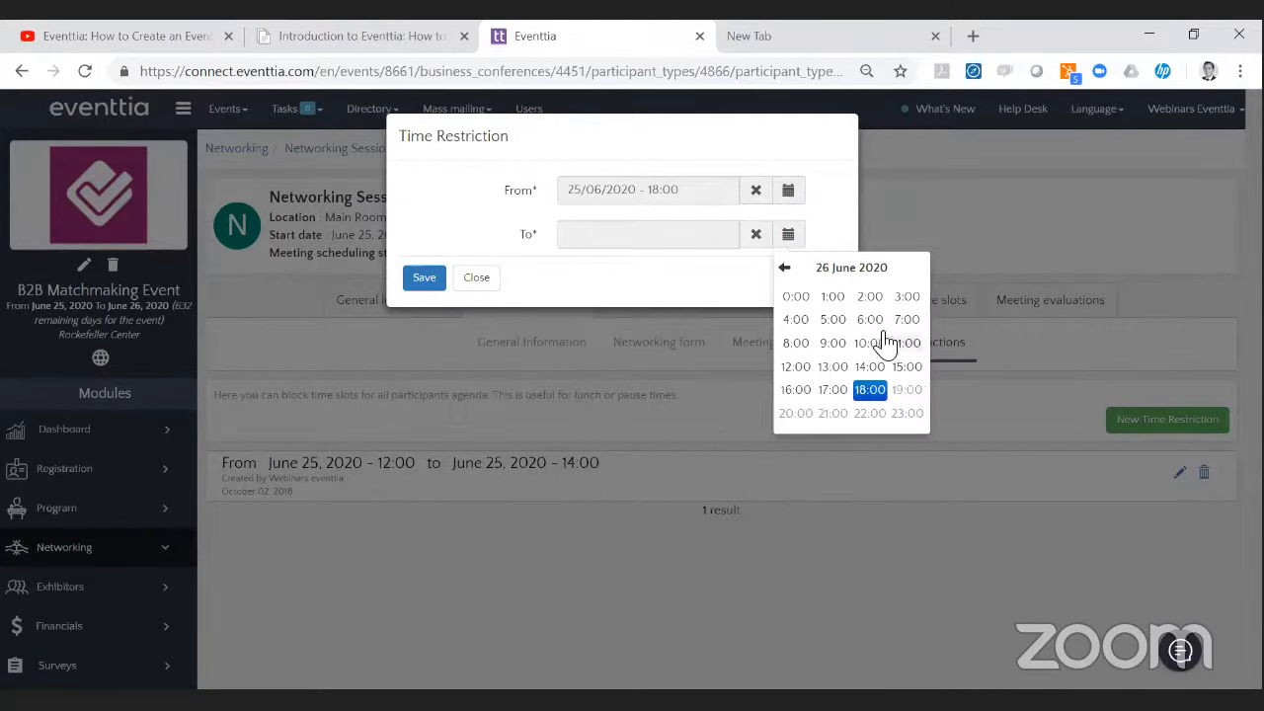
pyautogui.click(834, 343)
pyautogui.click(800, 302)
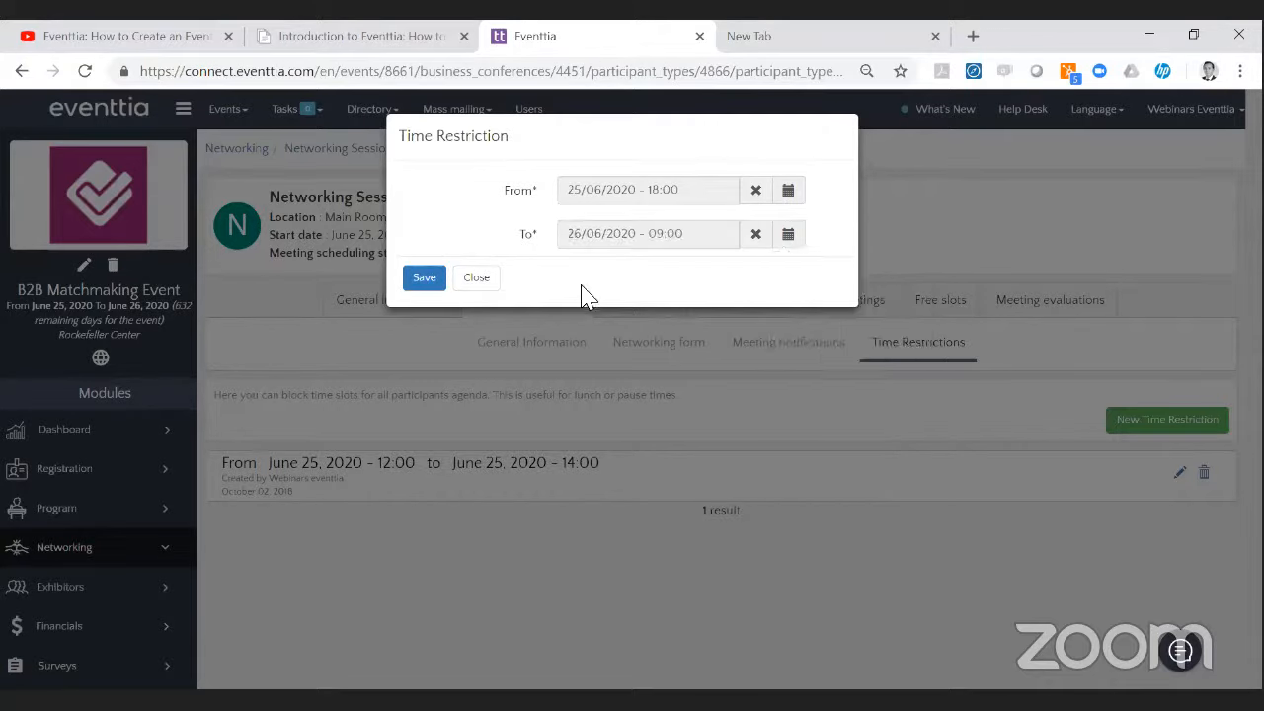
pyautogui.click(424, 280)
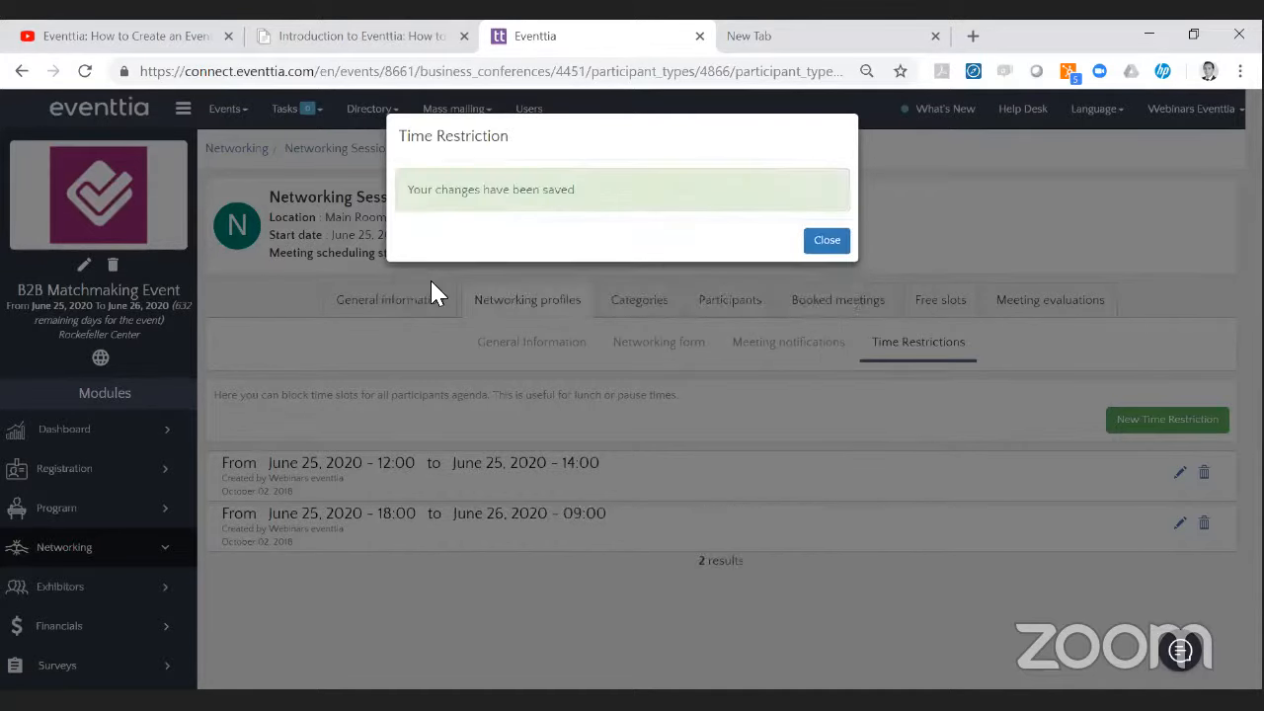
pyautogui.click(819, 242)
# Add a third time restriction for the Buyers profile starting on 26/06/2020 at 12:00.
pyautogui.scroll(-1, 1038, 426)
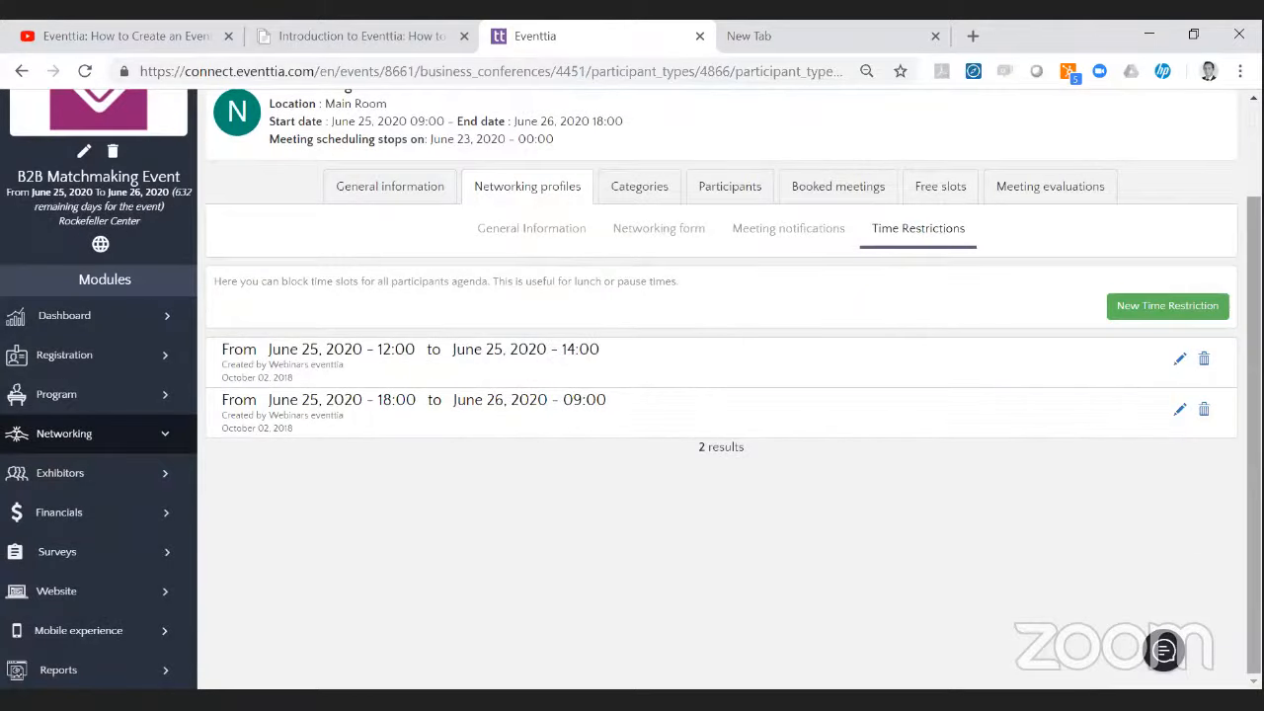
pyautogui.click(1203, 310)
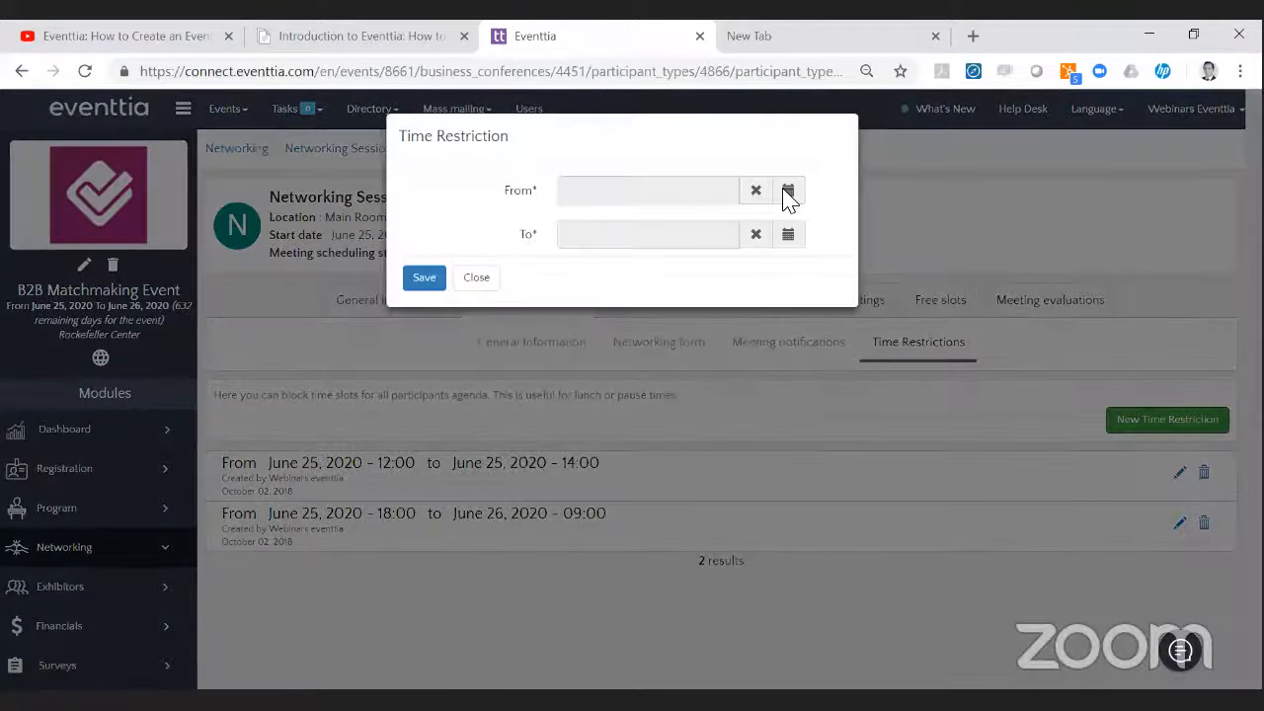
pyautogui.click(787, 192)
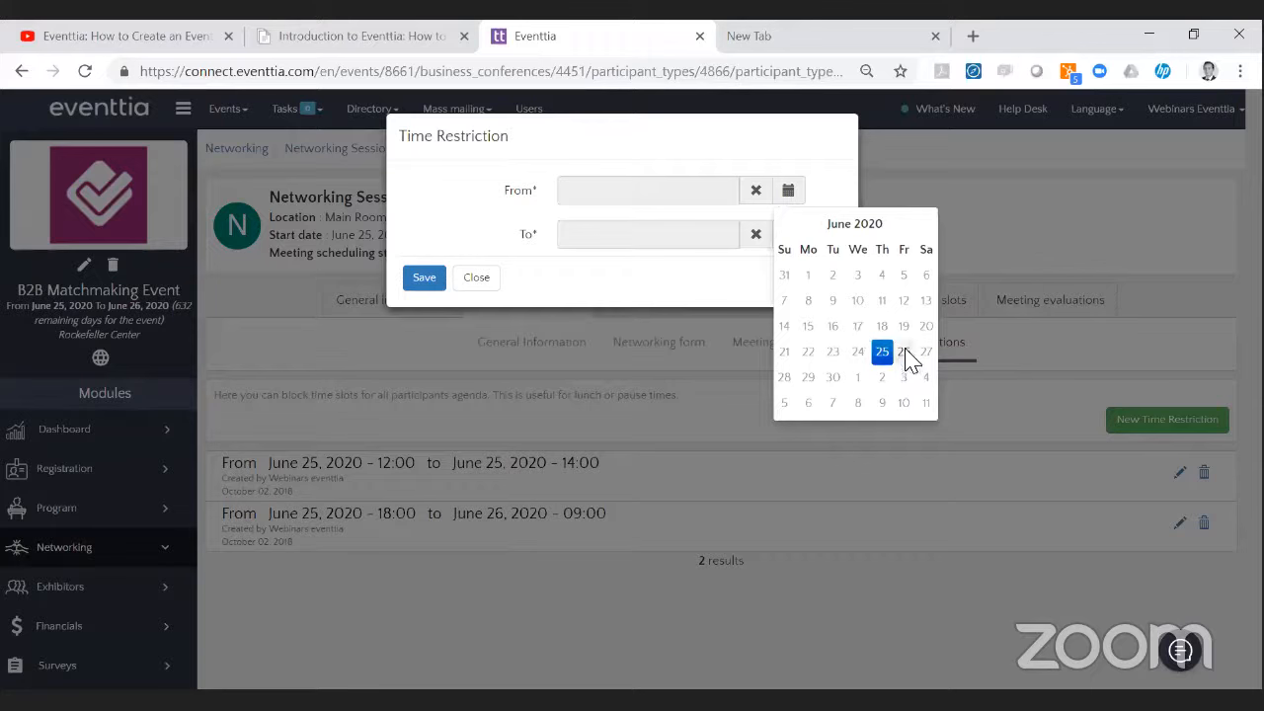
pyautogui.click(905, 354)
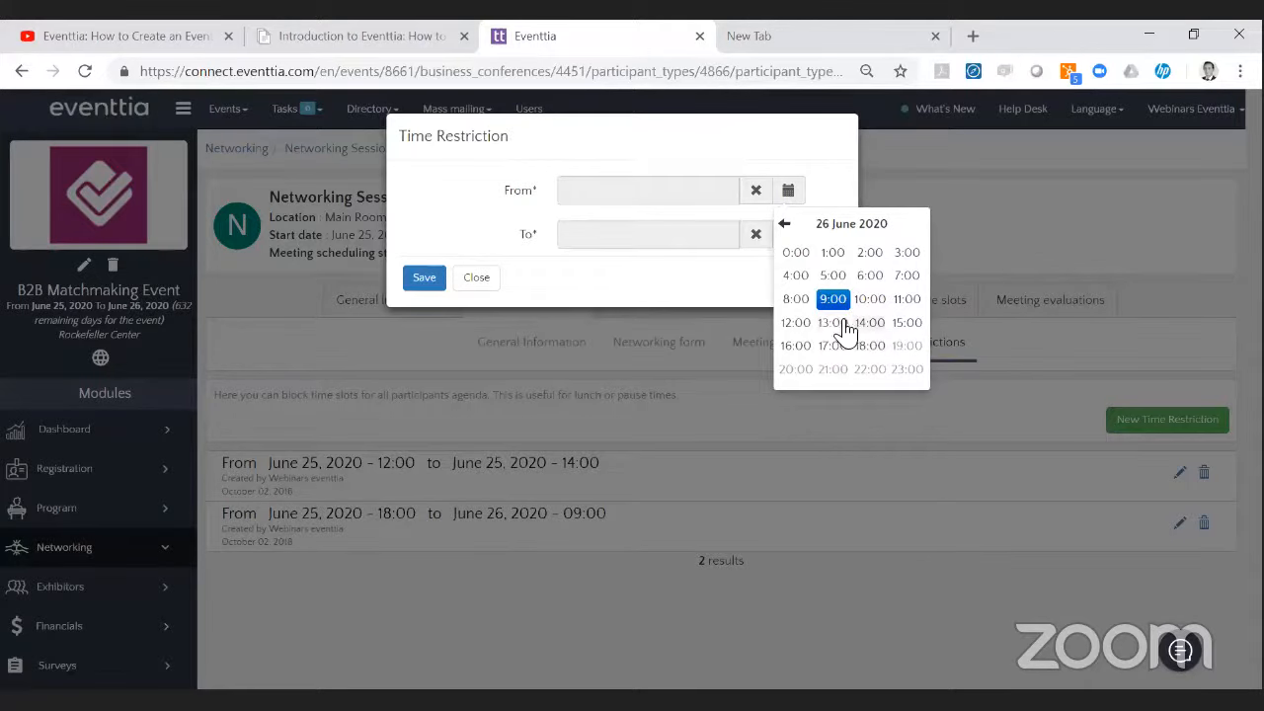
pyautogui.click(797, 324)
pyautogui.click(796, 254)
# Set the third restriction's end to 26/06/2020 at 14:00 and save it.
pyautogui.click(729, 238)
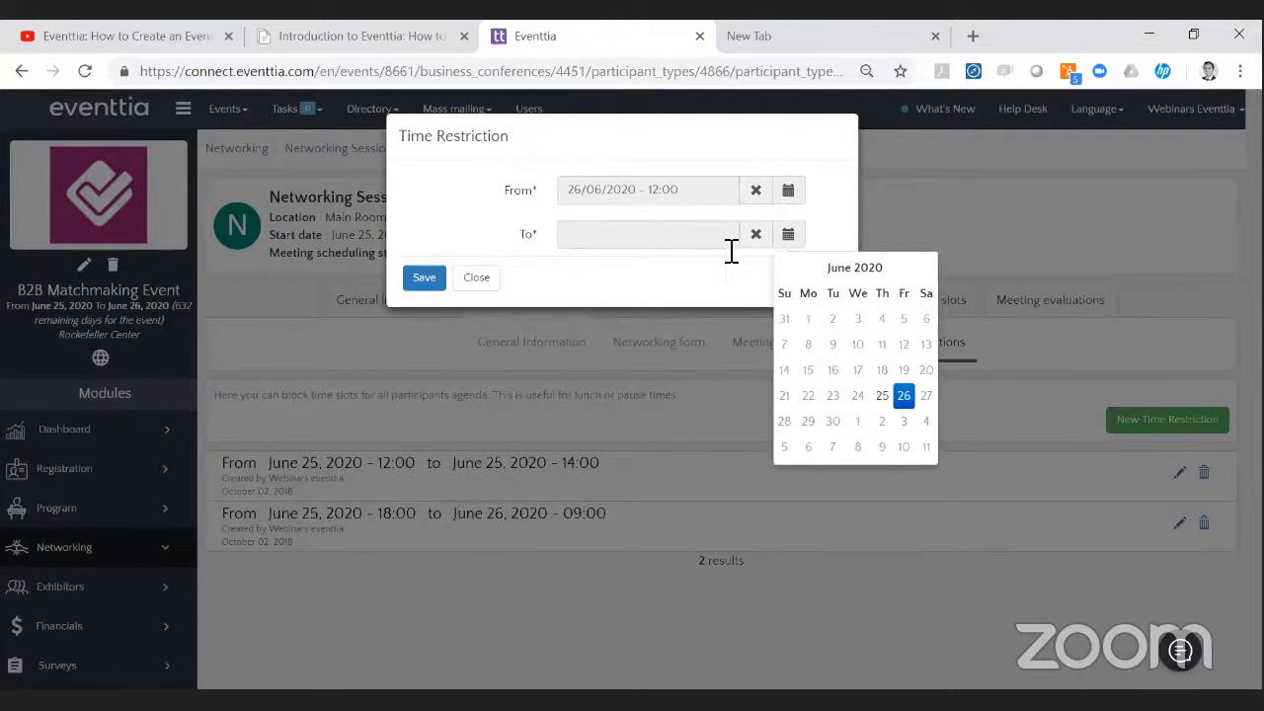
pyautogui.click(902, 391)
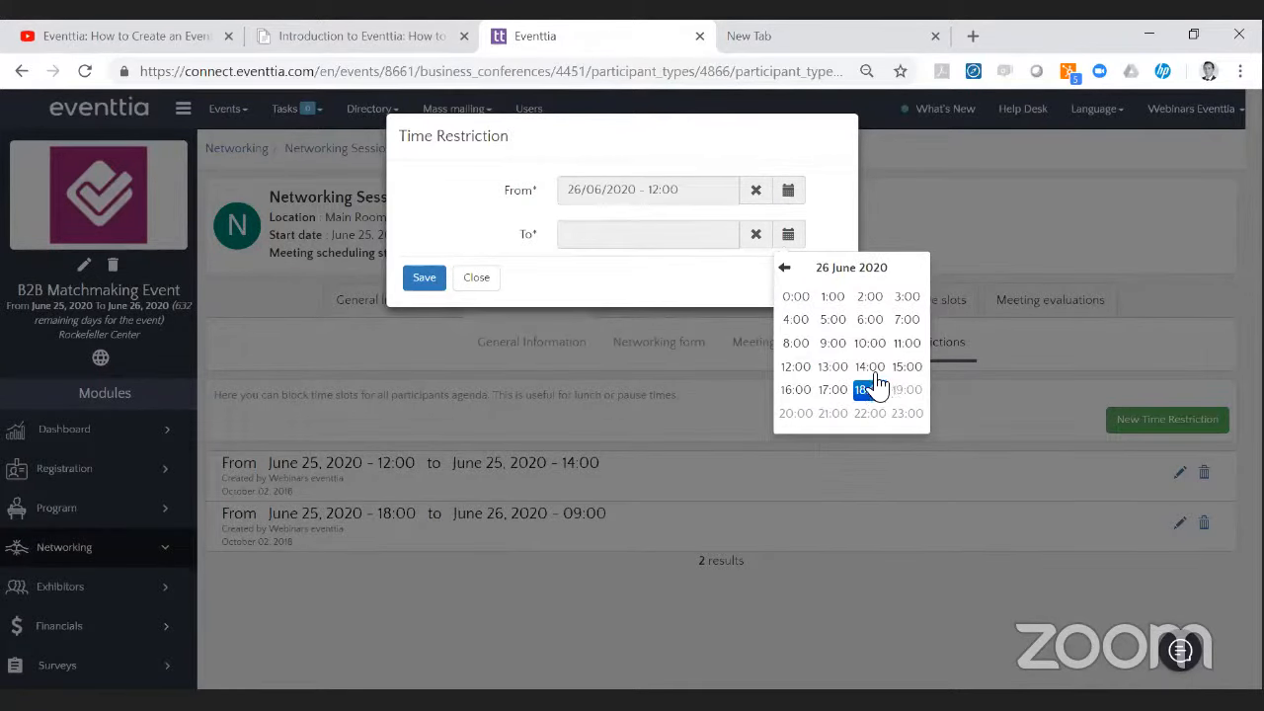
pyautogui.click(874, 368)
pyautogui.click(798, 297)
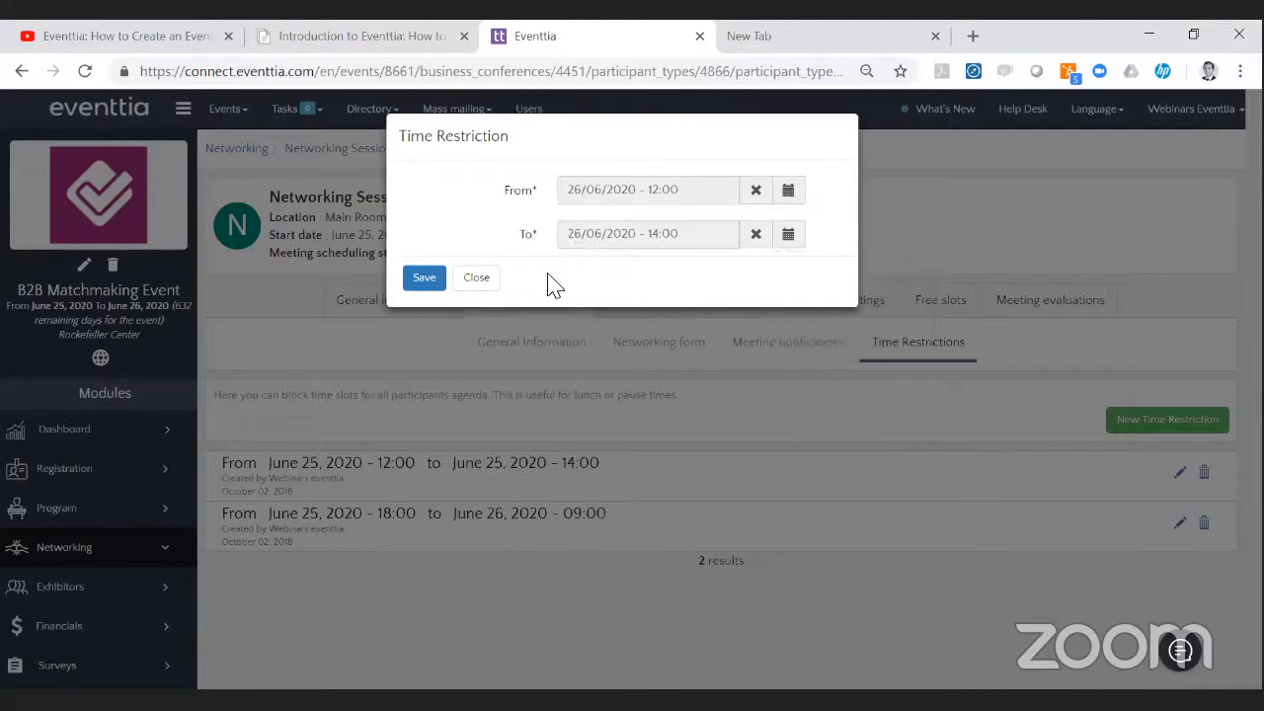
pyautogui.click(423, 280)
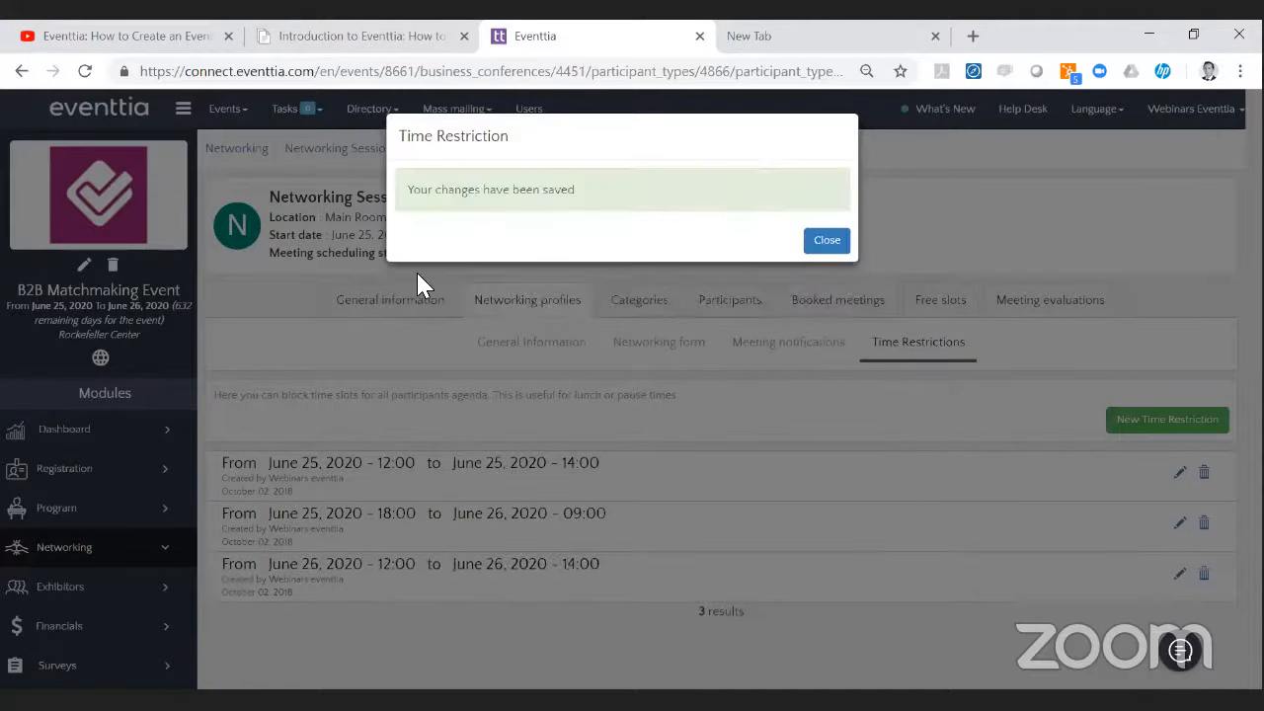
pyautogui.click(829, 242)
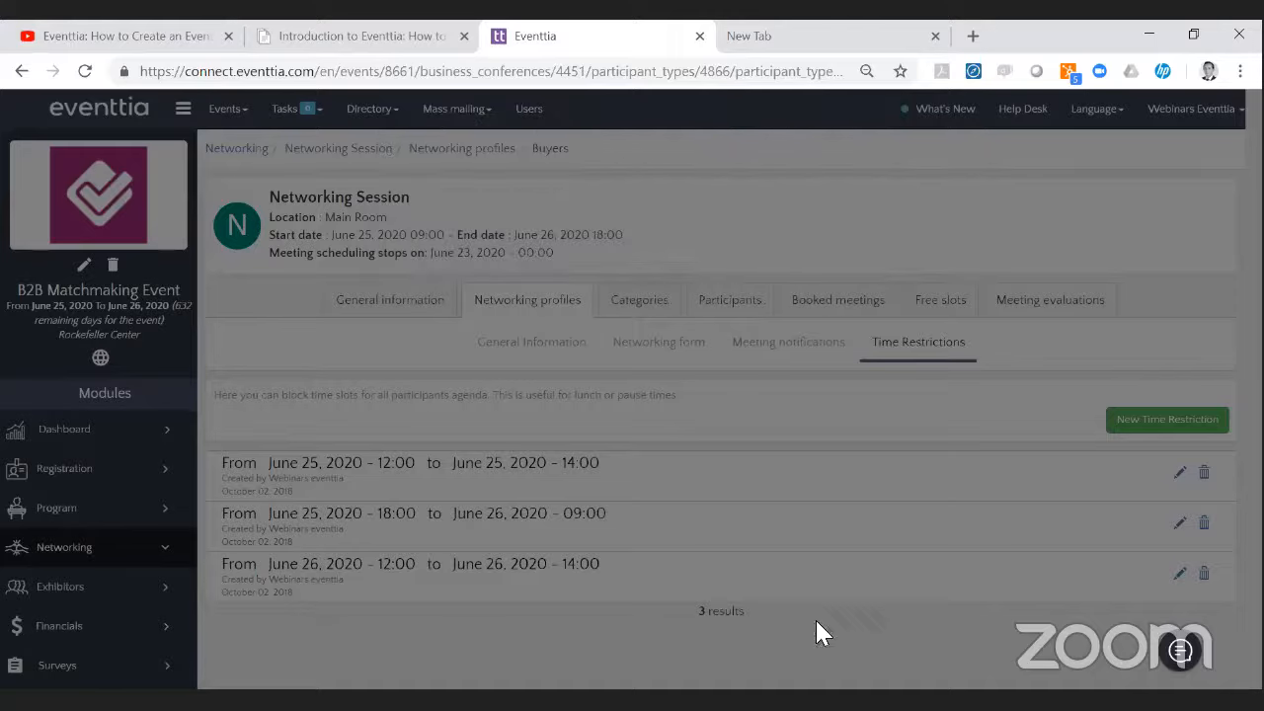
# Review the saved time restrictions, checking the blocked period on June 25.
pyautogui.scroll(-1, 597, 410)
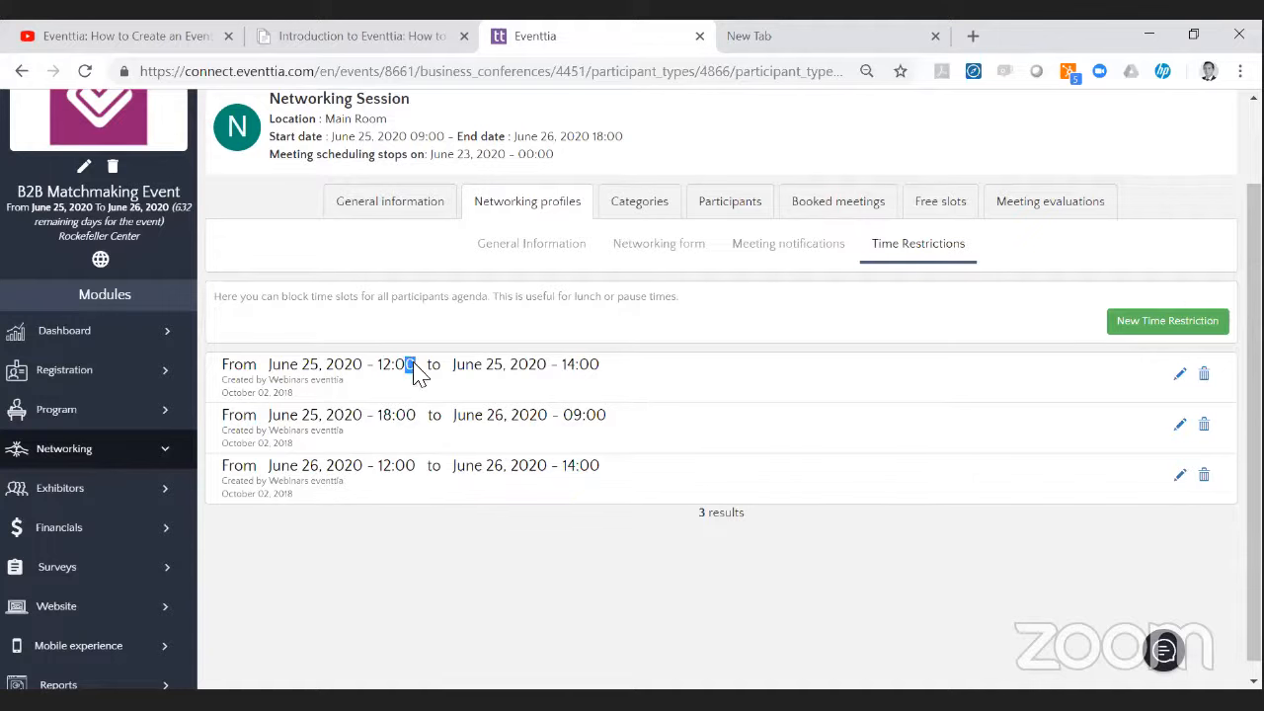
pyautogui.moveTo(415, 370); pyautogui.dragTo(602, 386)
pyautogui.click(736, 346)
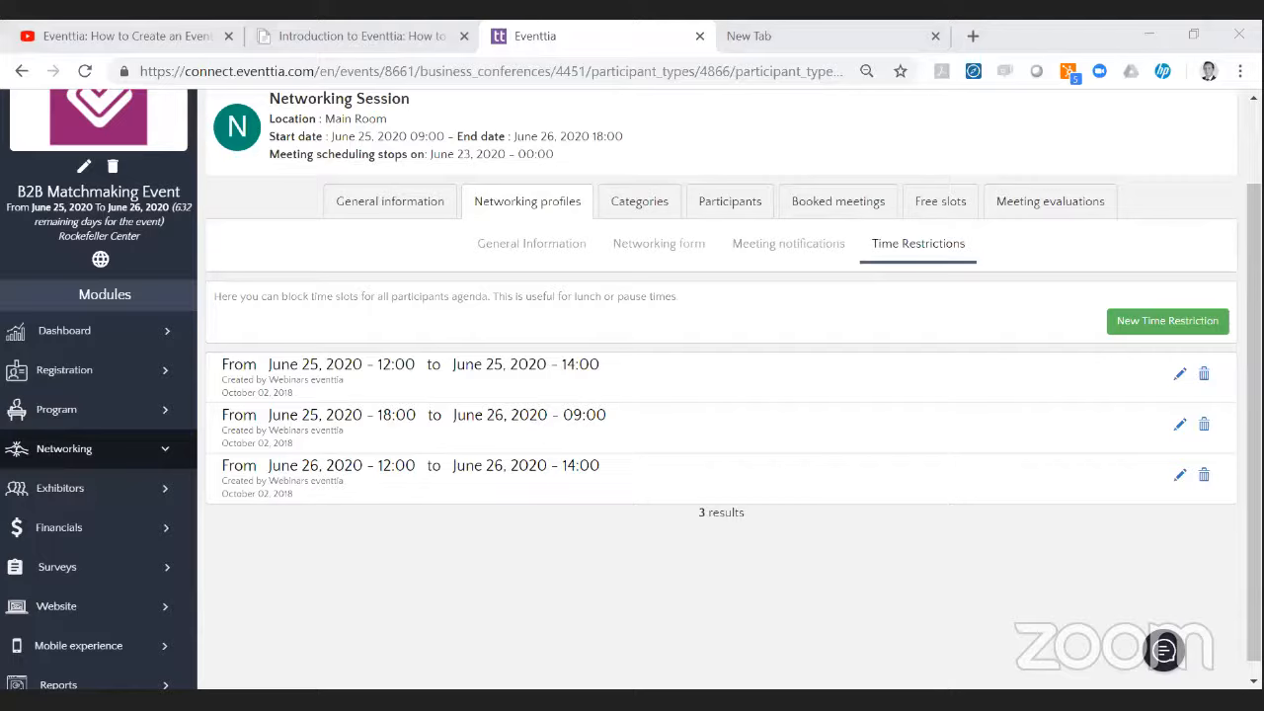
# Switch to the B2B Matchmaking presentation in Adobe Acrobat Reader to view the webinar structure slide.
pyautogui.hotkey('alt', 'Tab')
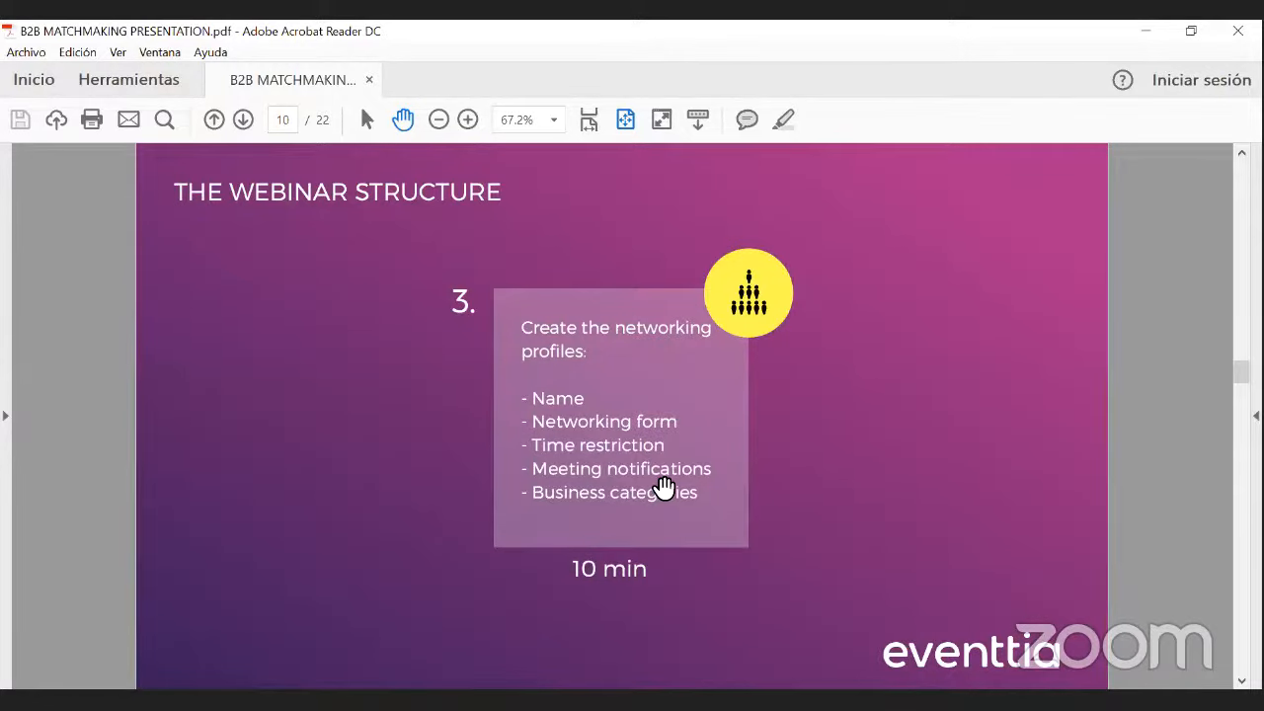
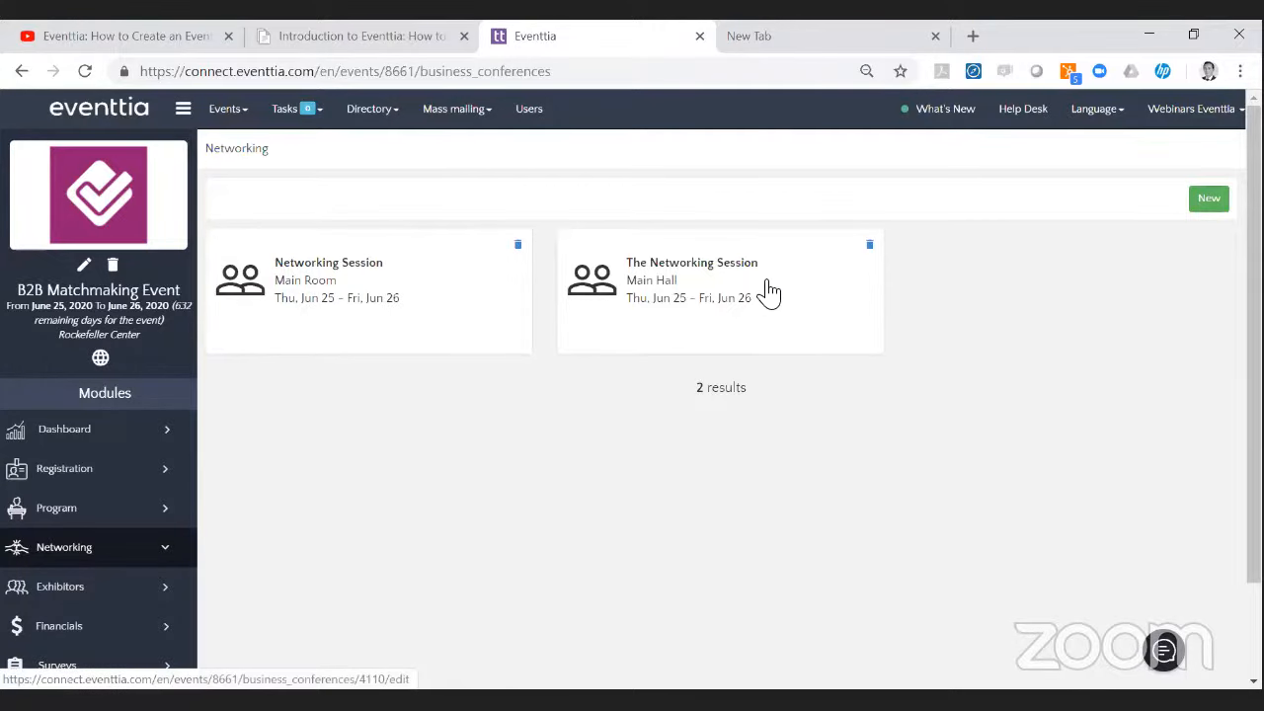
# Open The Networking Session held in the Main Hall and look over its participants page.
pyautogui.click(688, 286)
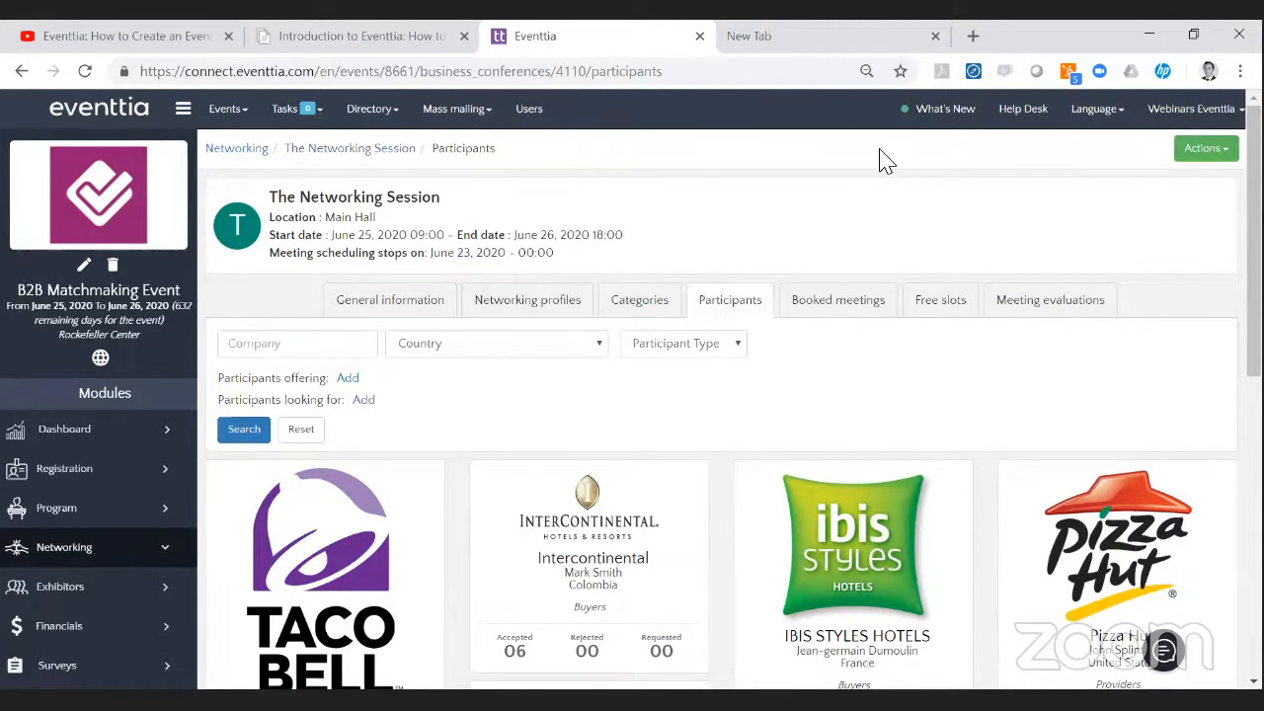
pyautogui.scroll(-1, 781, 243)
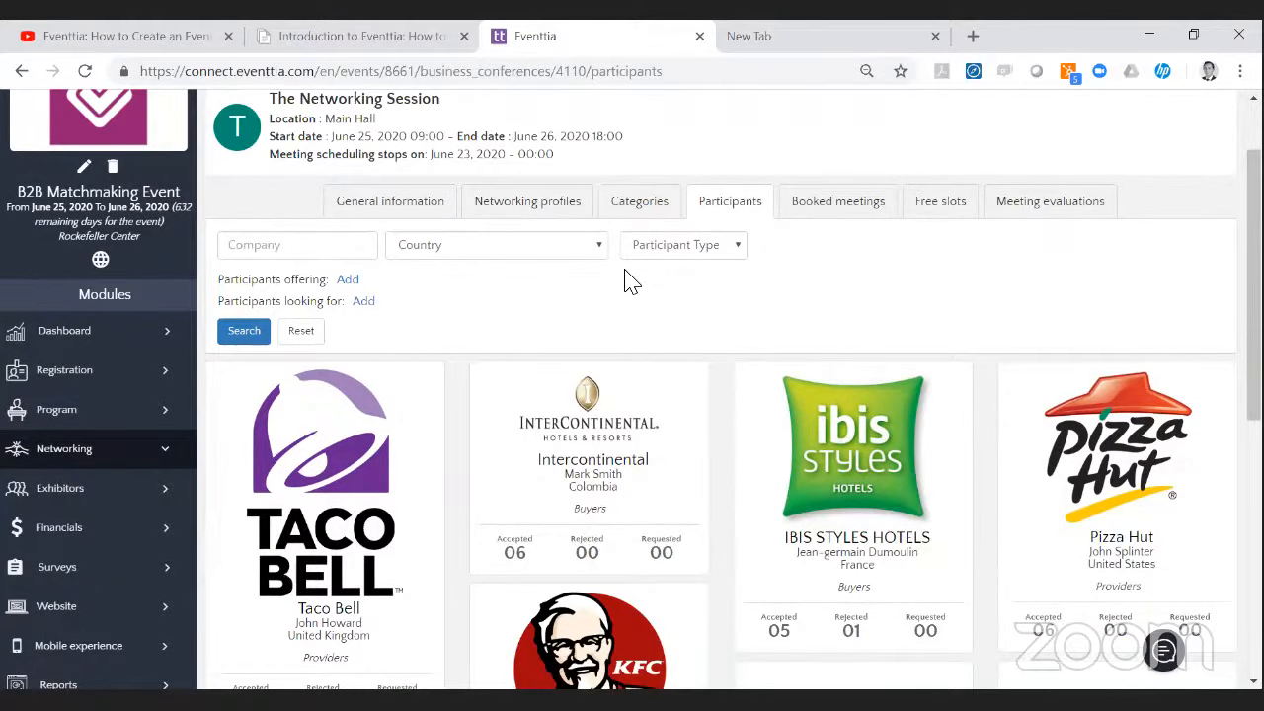
pyautogui.scroll(1, 598, 316)
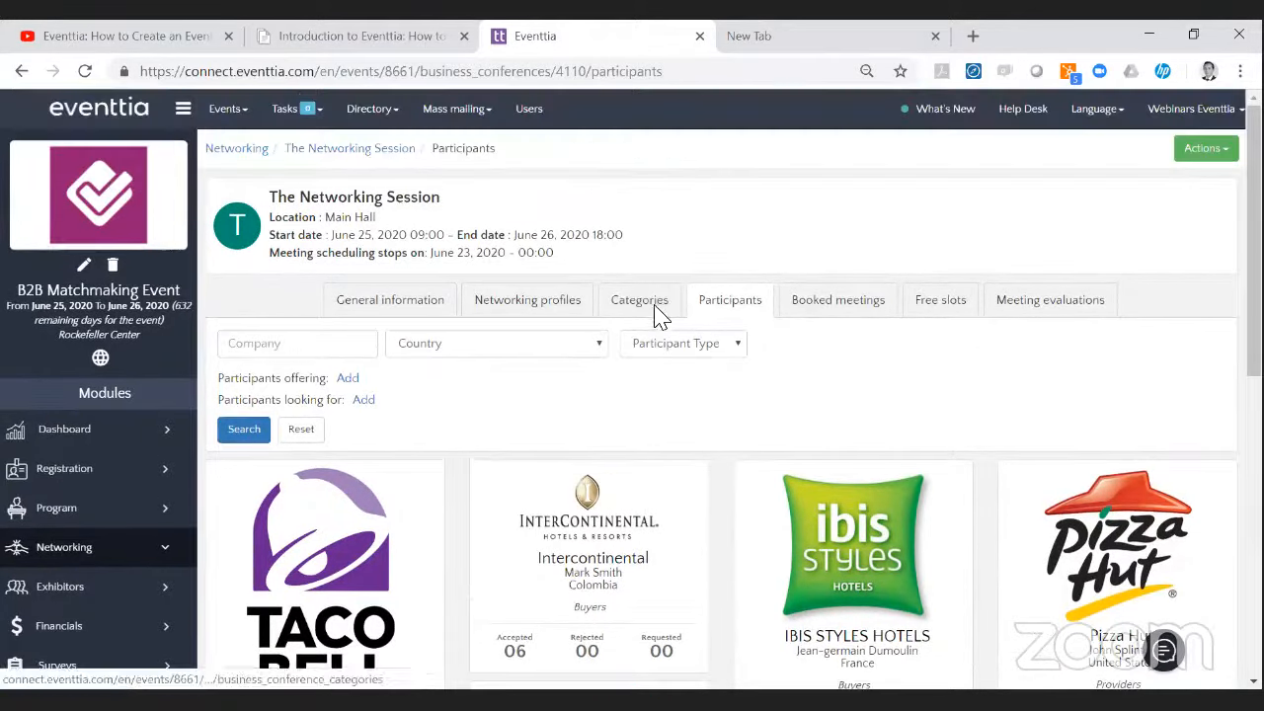
# Search the session's participants for the company hilton, and reset the search filters.
pyautogui.scroll(-1, 657, 310)
pyautogui.click(286, 256)
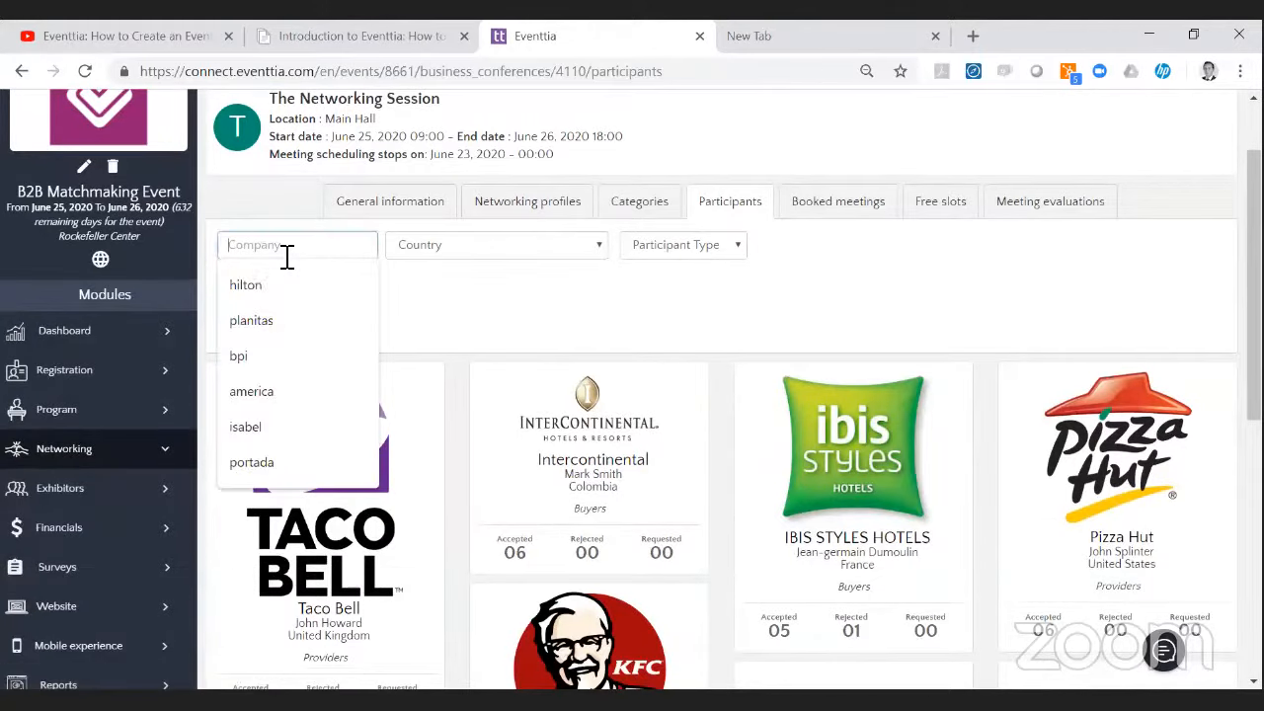
pyautogui.click(300, 289)
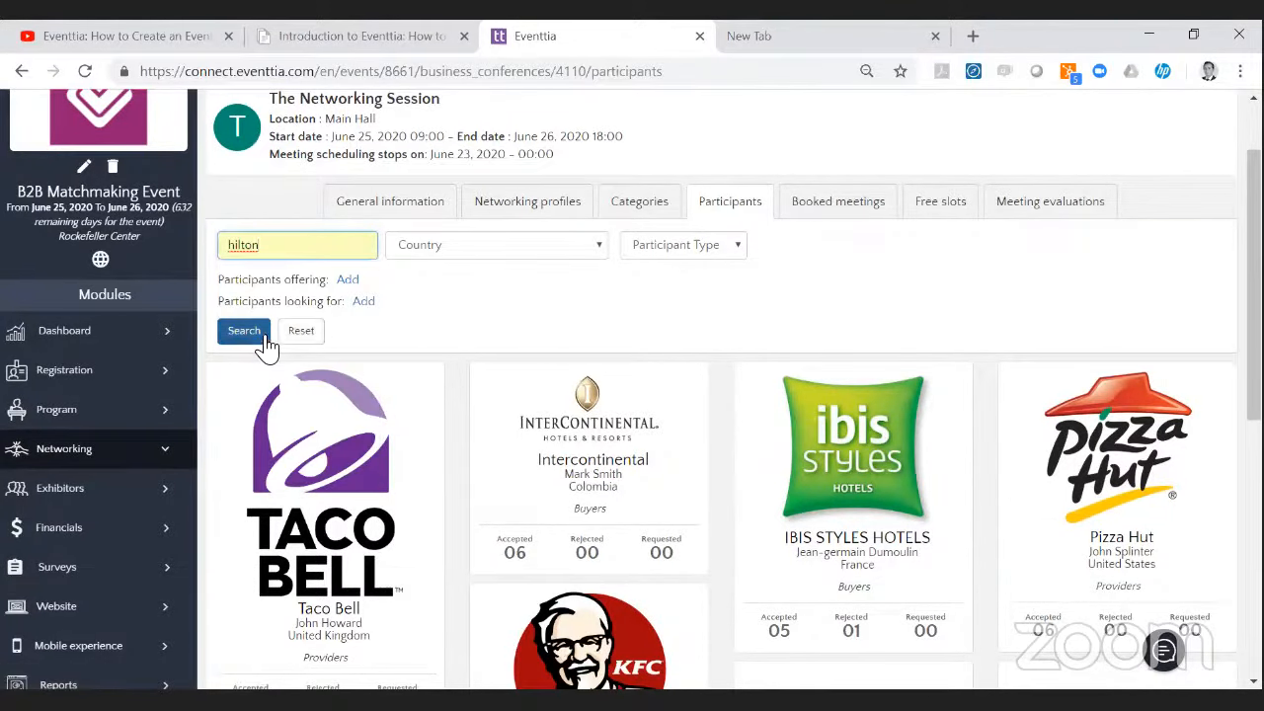
pyautogui.click(265, 337)
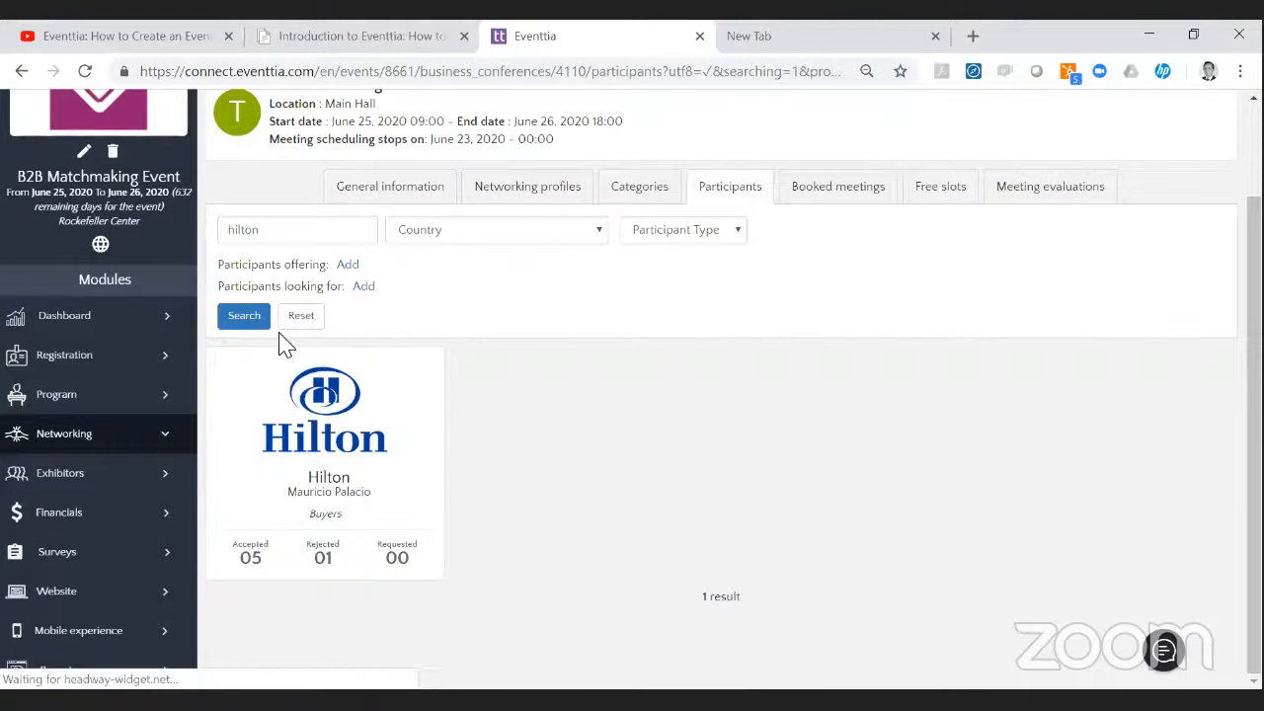
pyautogui.click(299, 316)
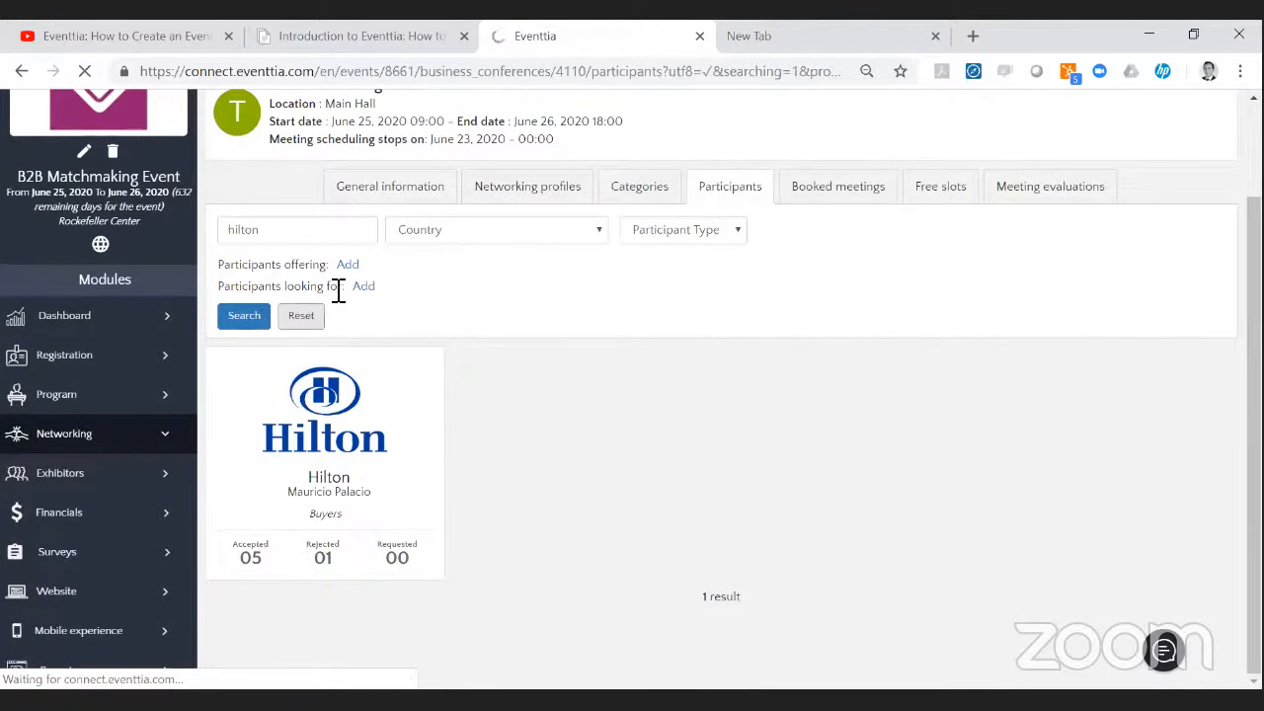
# Search the participants for companies containing "i", look through the matching cards, and reset the filters.
pyautogui.scroll(-1, 326, 286)
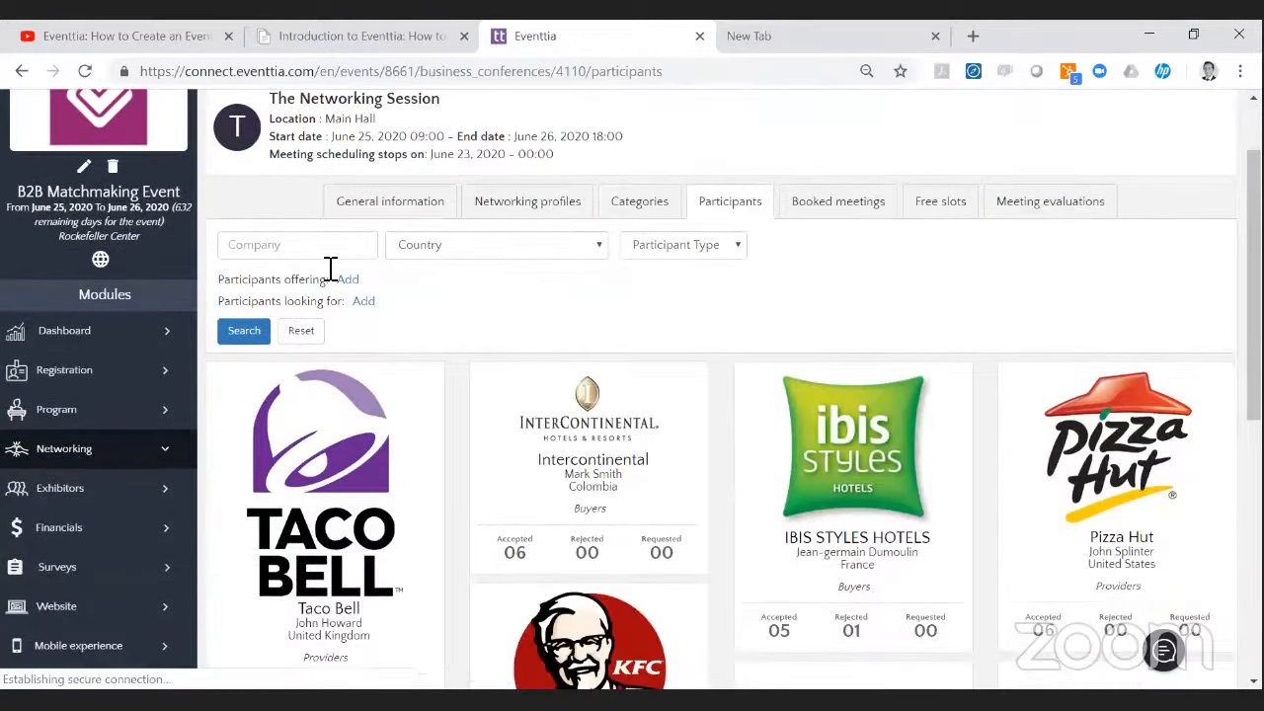
pyautogui.click(323, 257)
pyautogui.write('i')
pyautogui.press('Return')
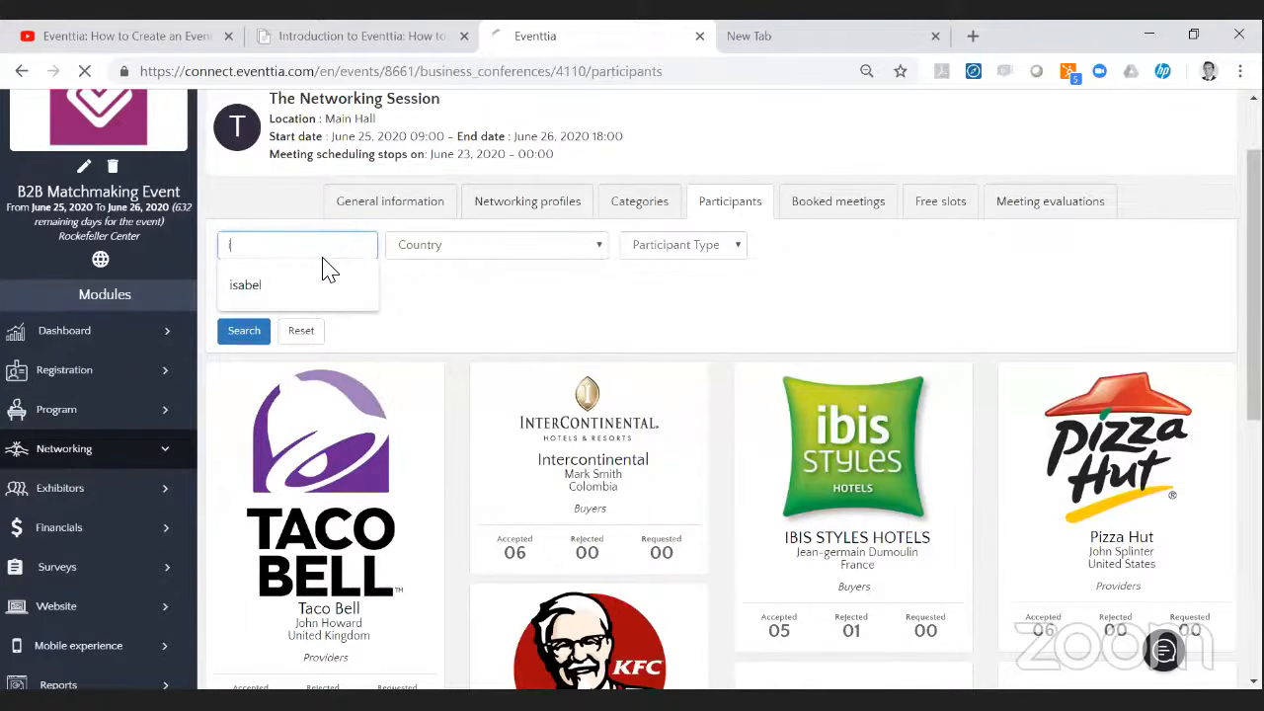
pyautogui.scroll(-6, 796, 403)
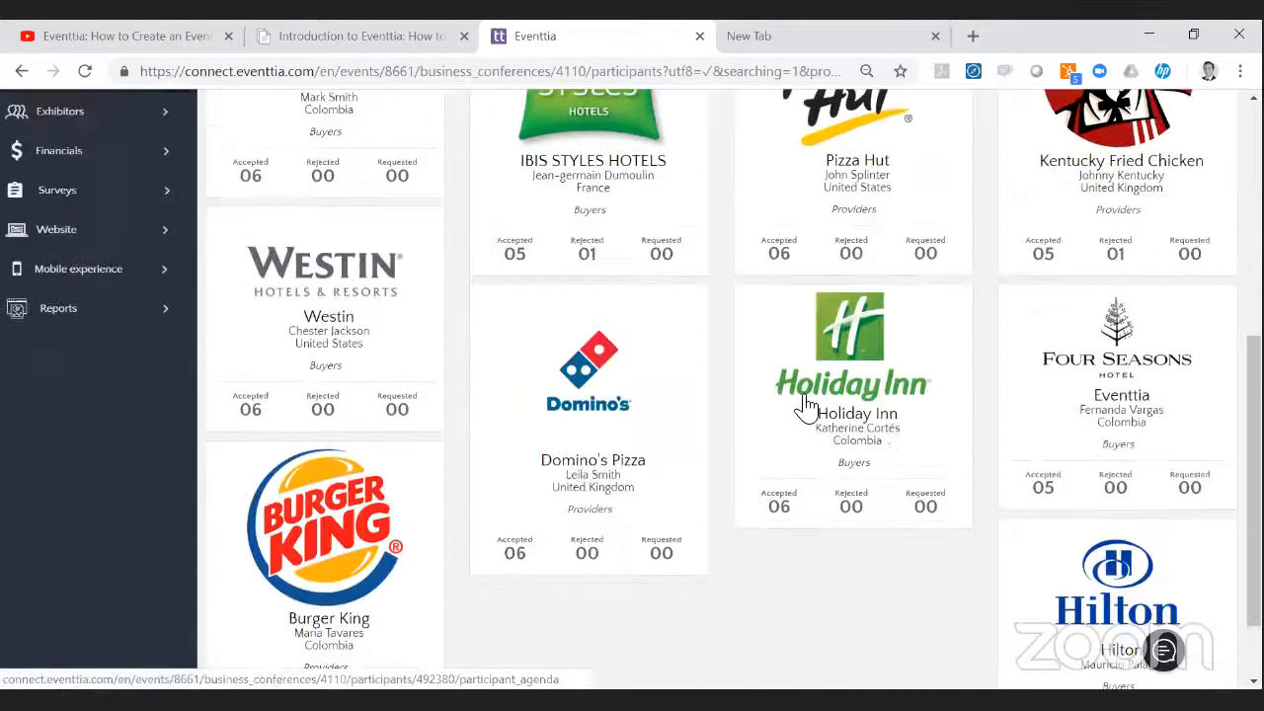
pyautogui.scroll(8, 818, 403)
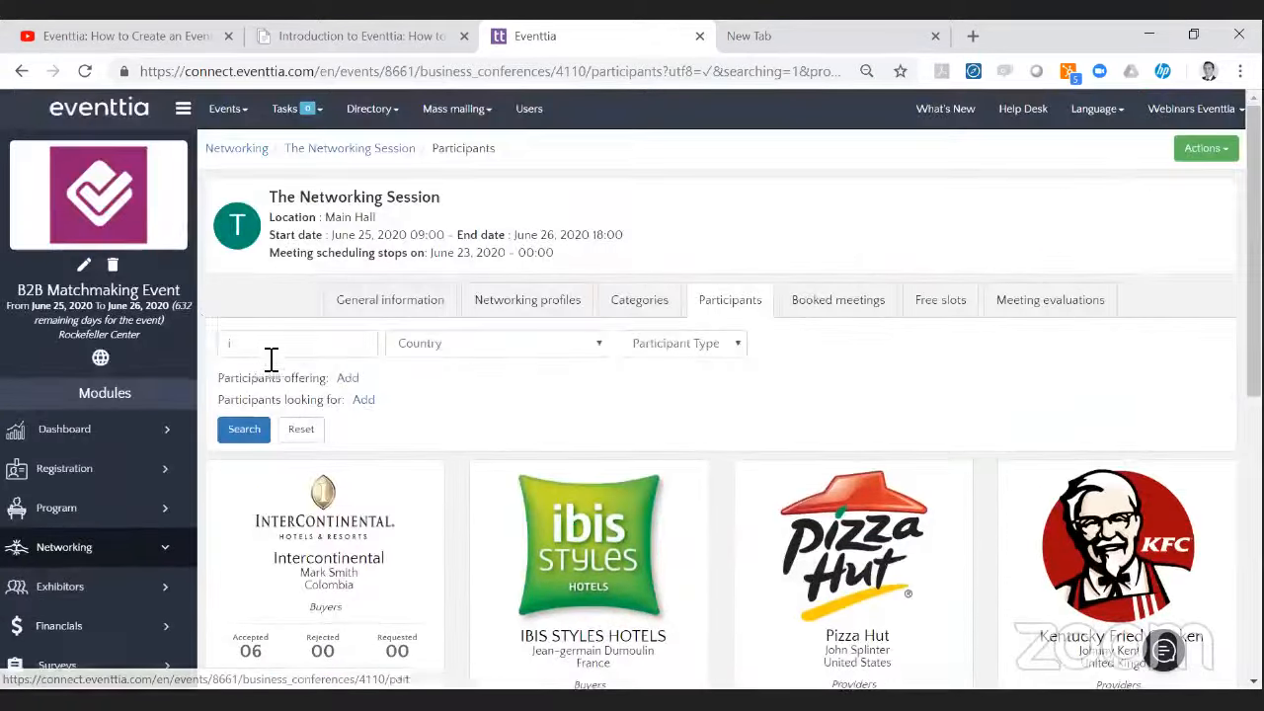
pyautogui.click(268, 346)
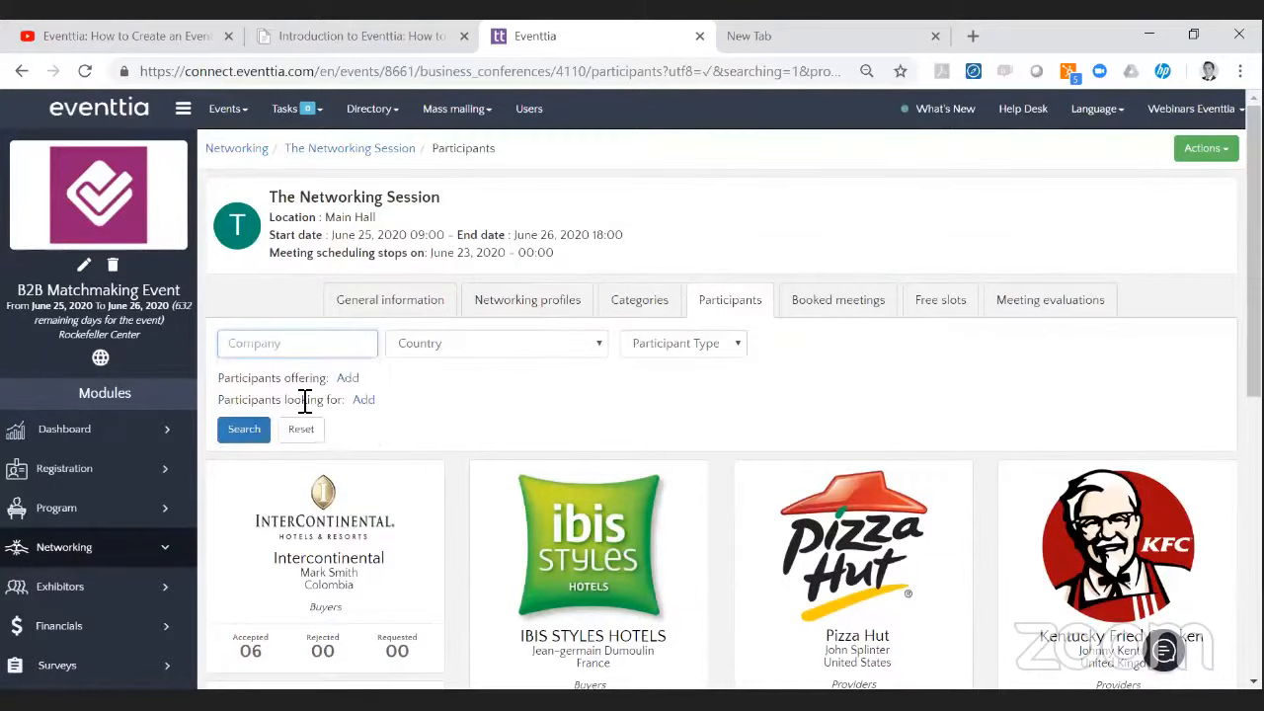
pyautogui.click(303, 433)
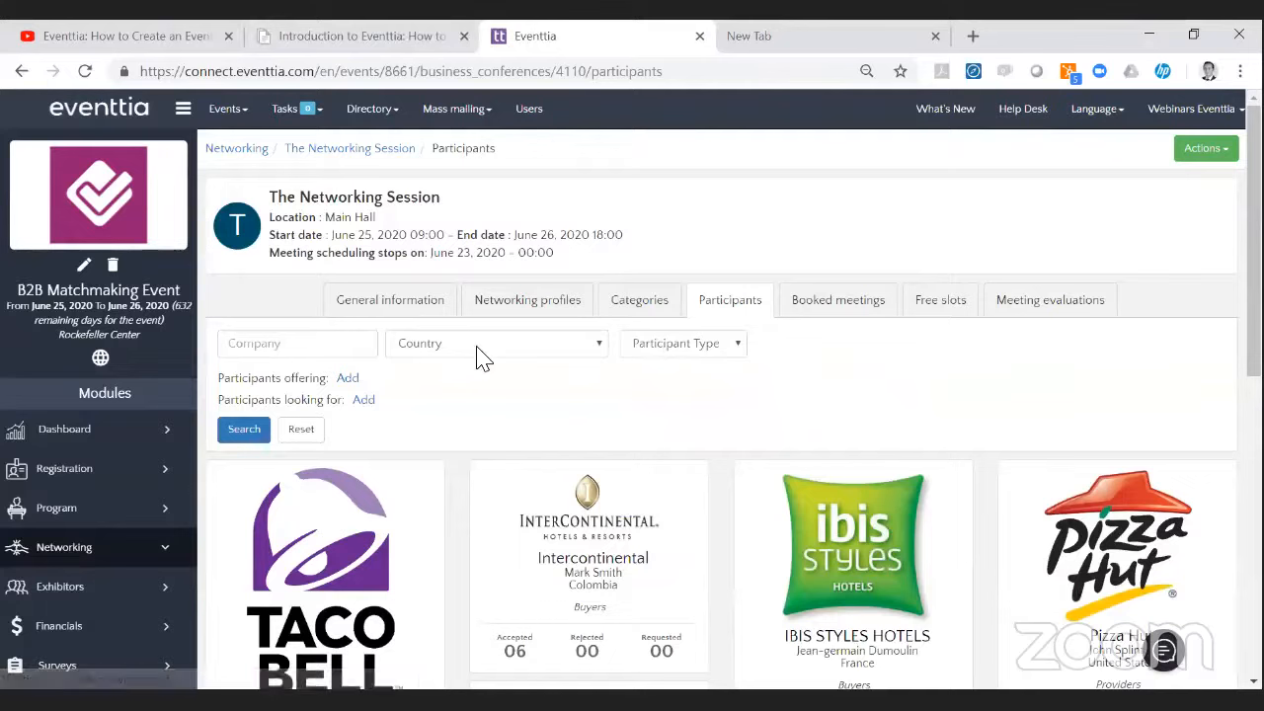
# Filter the participants by the country Colombia and view the matching companies.
pyautogui.click(482, 346)
pyautogui.scroll(-8, 568, 518)
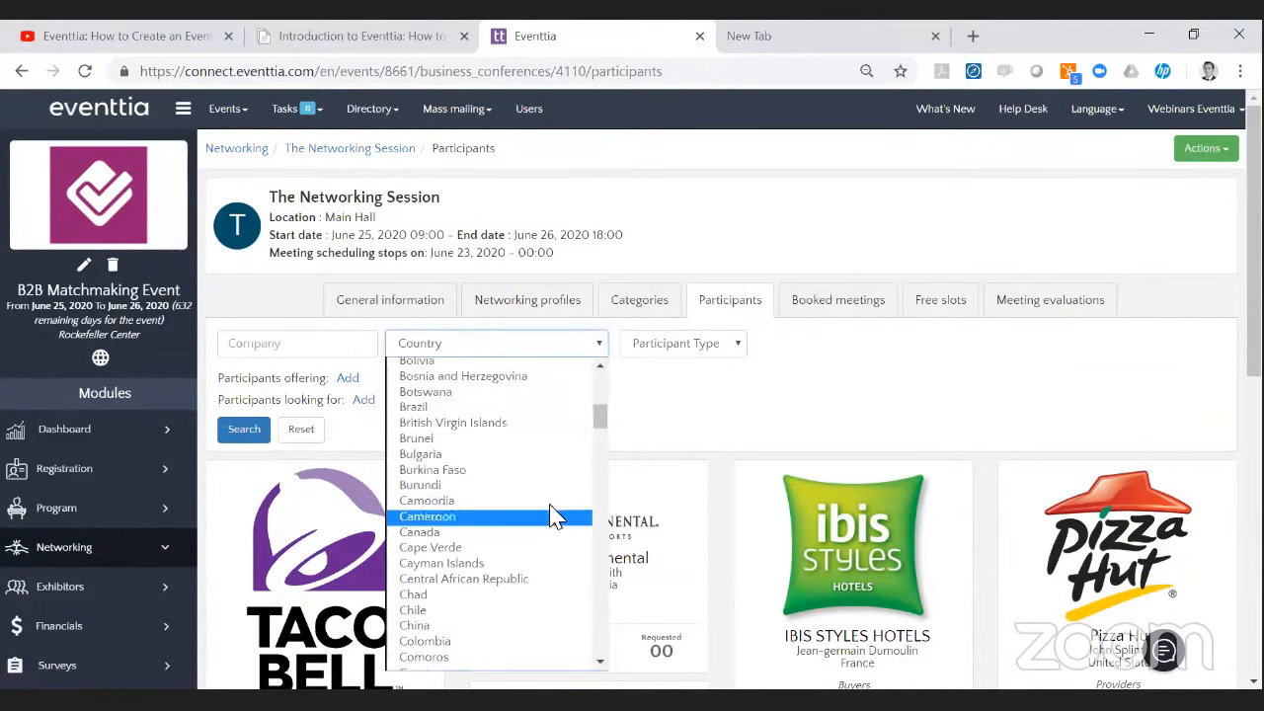
pyautogui.click(523, 450)
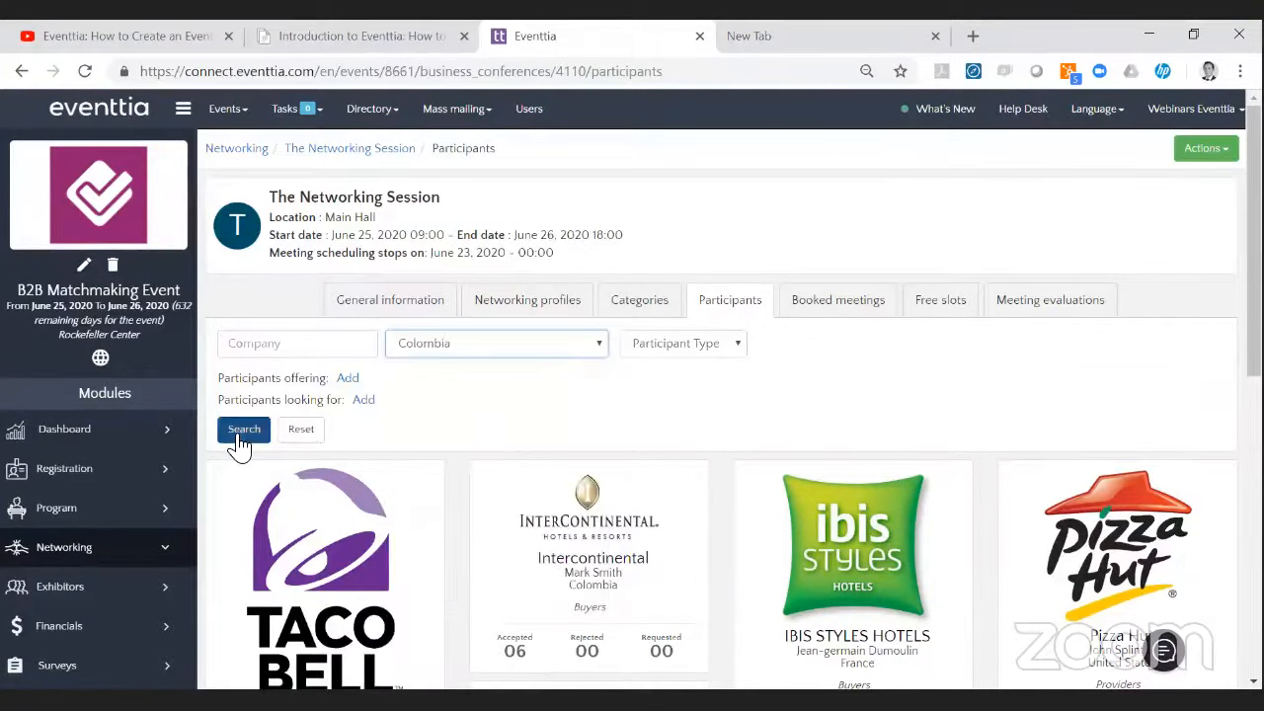
pyautogui.click(240, 435)
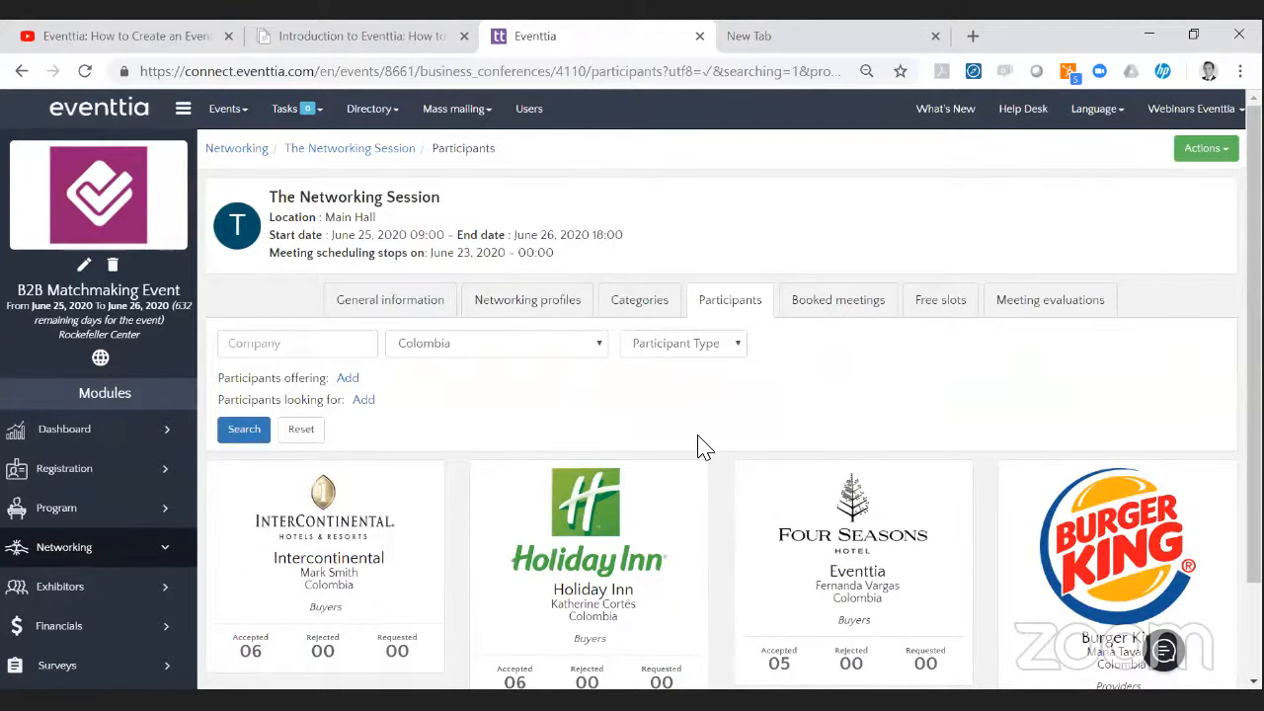
pyautogui.scroll(-1, 709, 443)
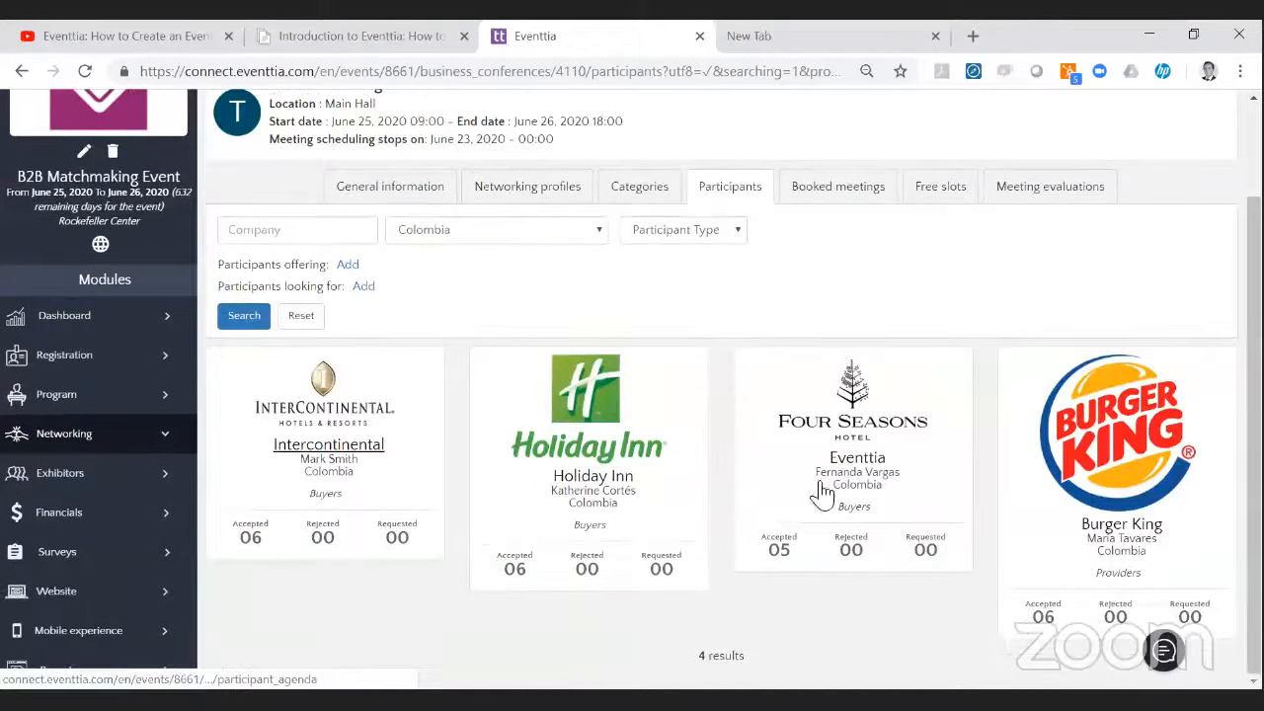
# Filter the participants by the country France instead, view the matches, and reset the filters.
pyautogui.click(453, 233)
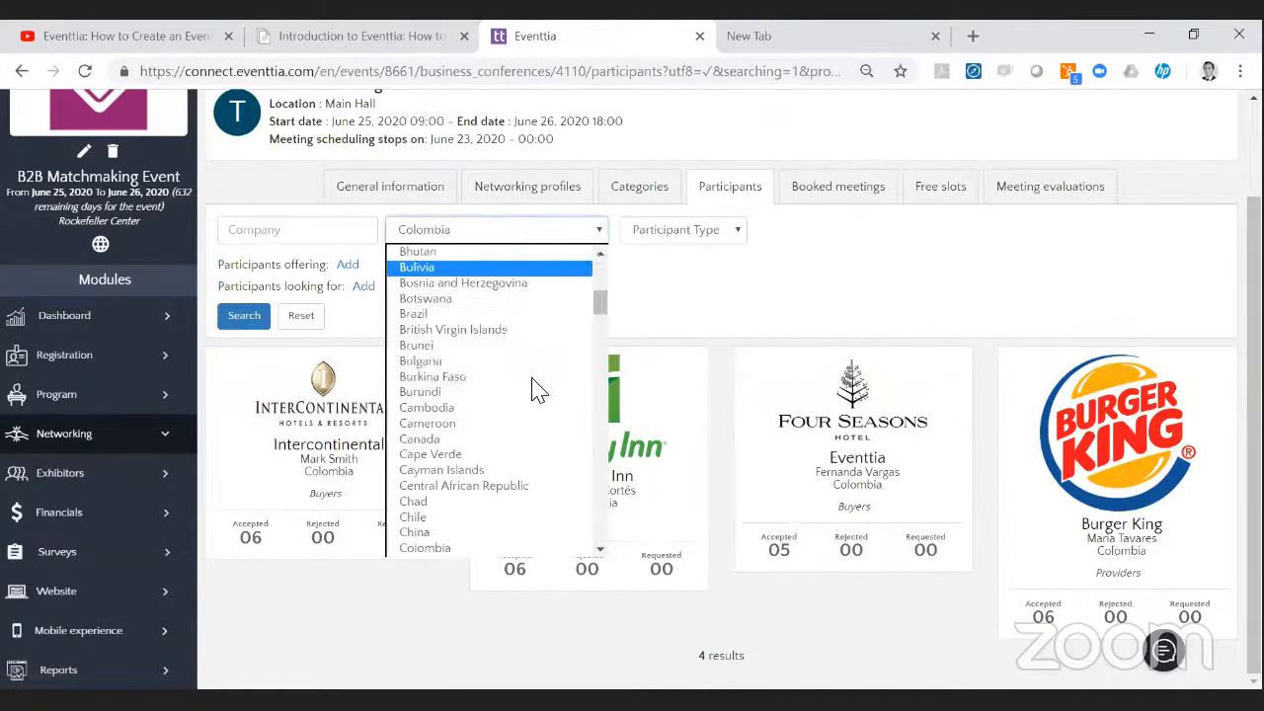
pyautogui.scroll(-10, 524, 395)
pyautogui.scroll(2, 521, 413)
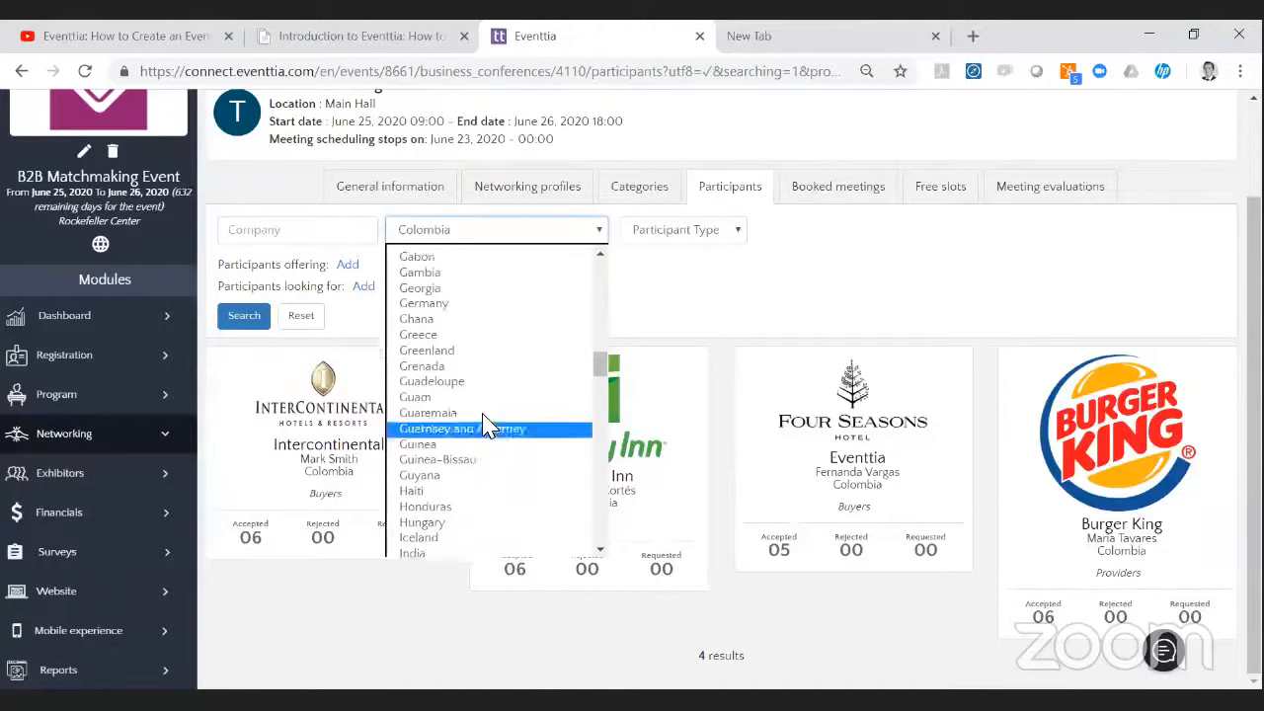
pyautogui.scroll(4, 485, 424)
pyautogui.scroll(-4, 487, 427)
pyautogui.scroll(3, 482, 395)
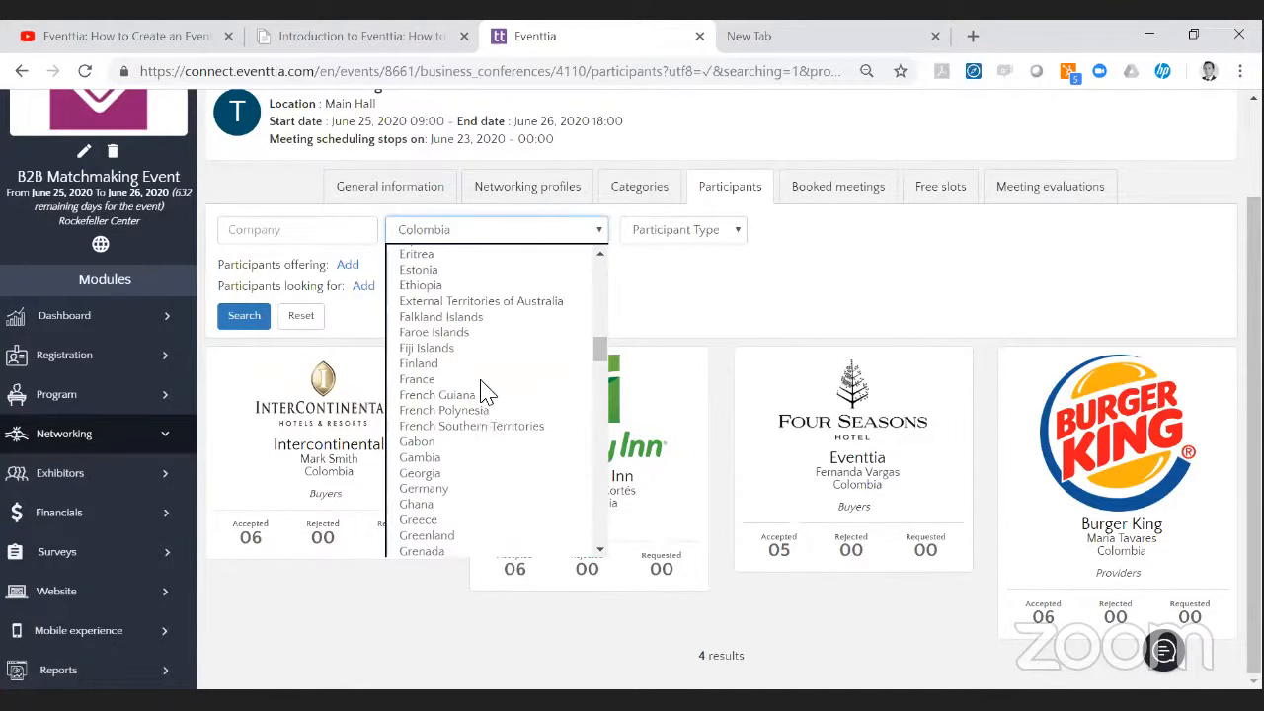
pyautogui.click(482, 381)
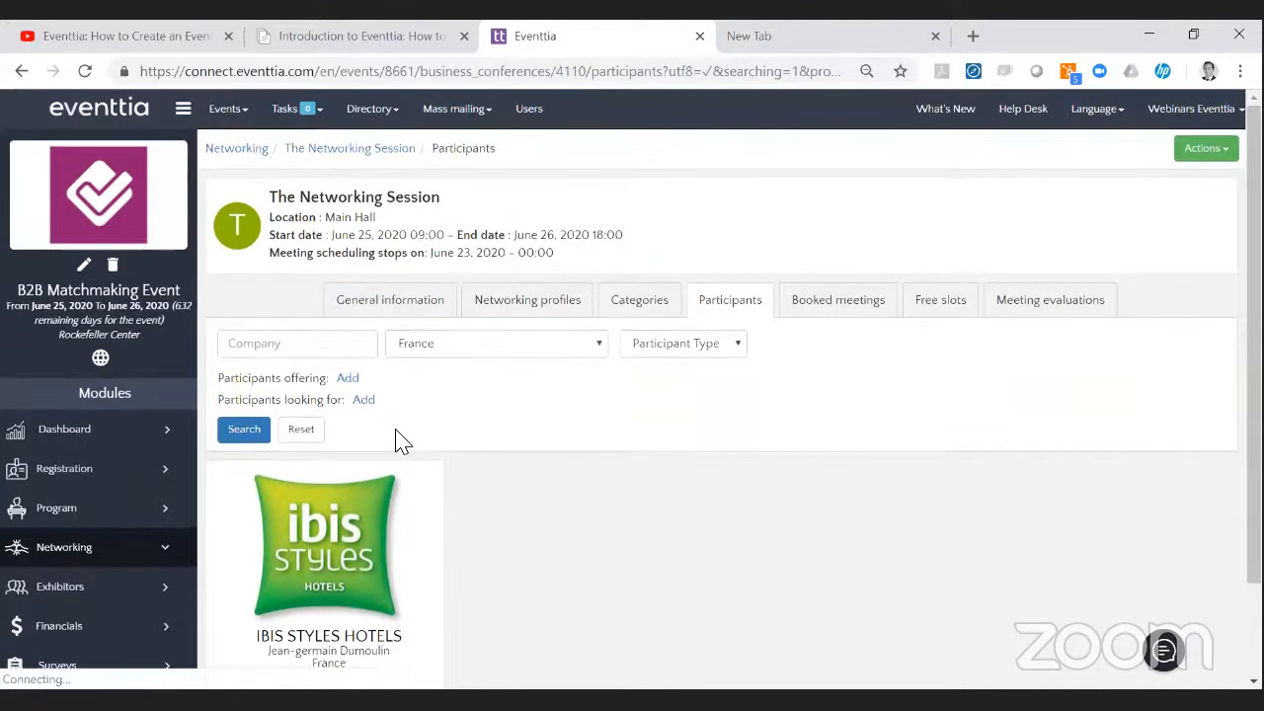
pyautogui.scroll(-1, 401, 441)
pyautogui.scroll(1, 401, 440)
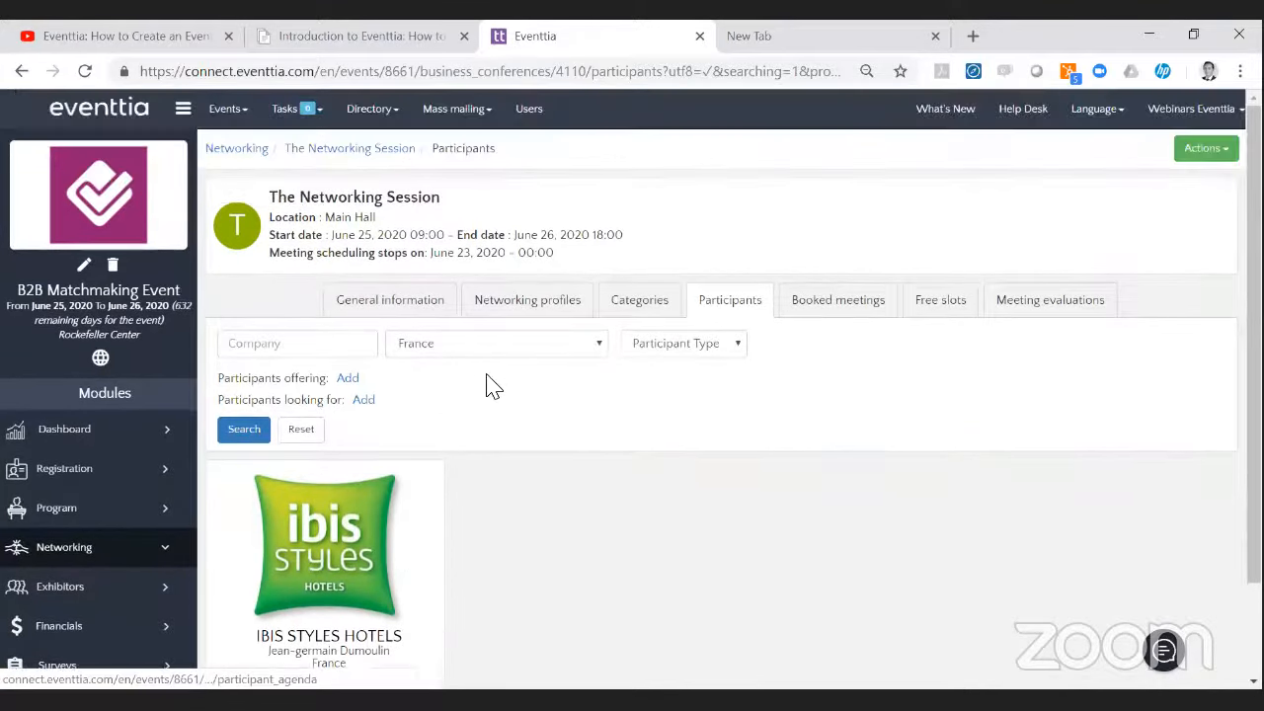
pyautogui.click(570, 345)
pyautogui.click(300, 431)
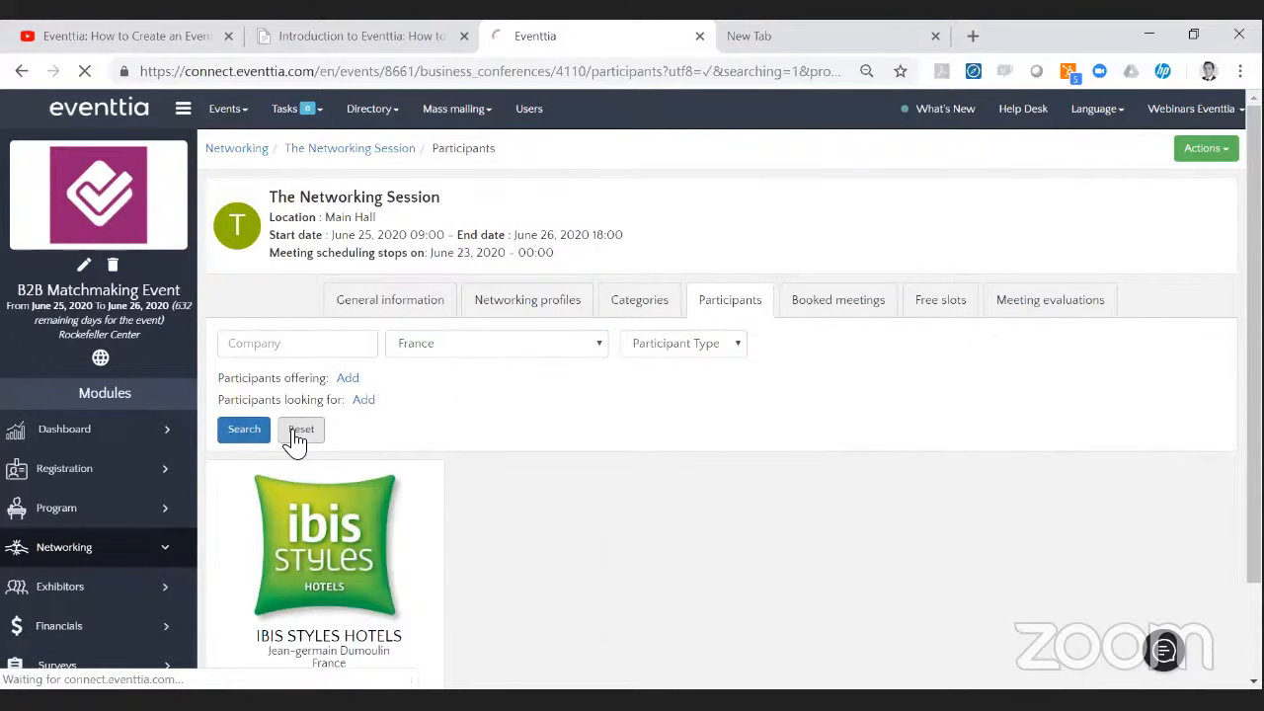
# Filter the participants by the participant type Buyers and look through the matching companies.
pyautogui.click(702, 348)
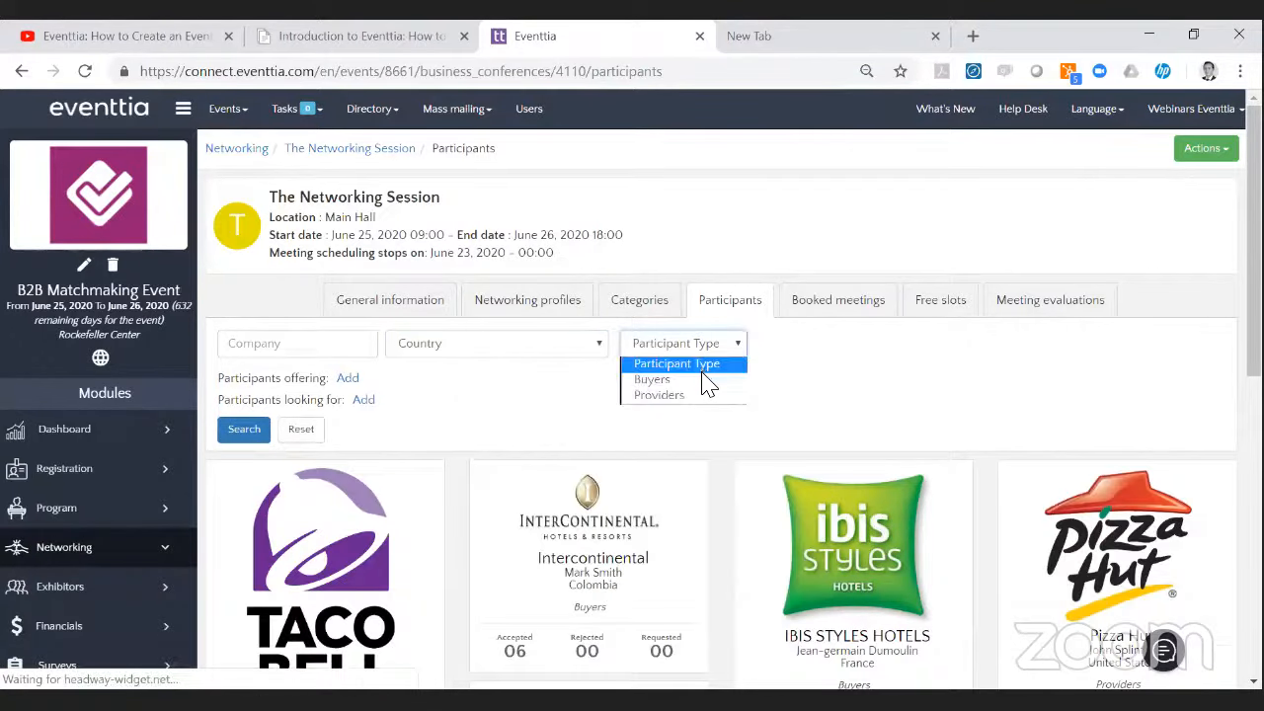
pyautogui.click(705, 375)
pyautogui.click(221, 427)
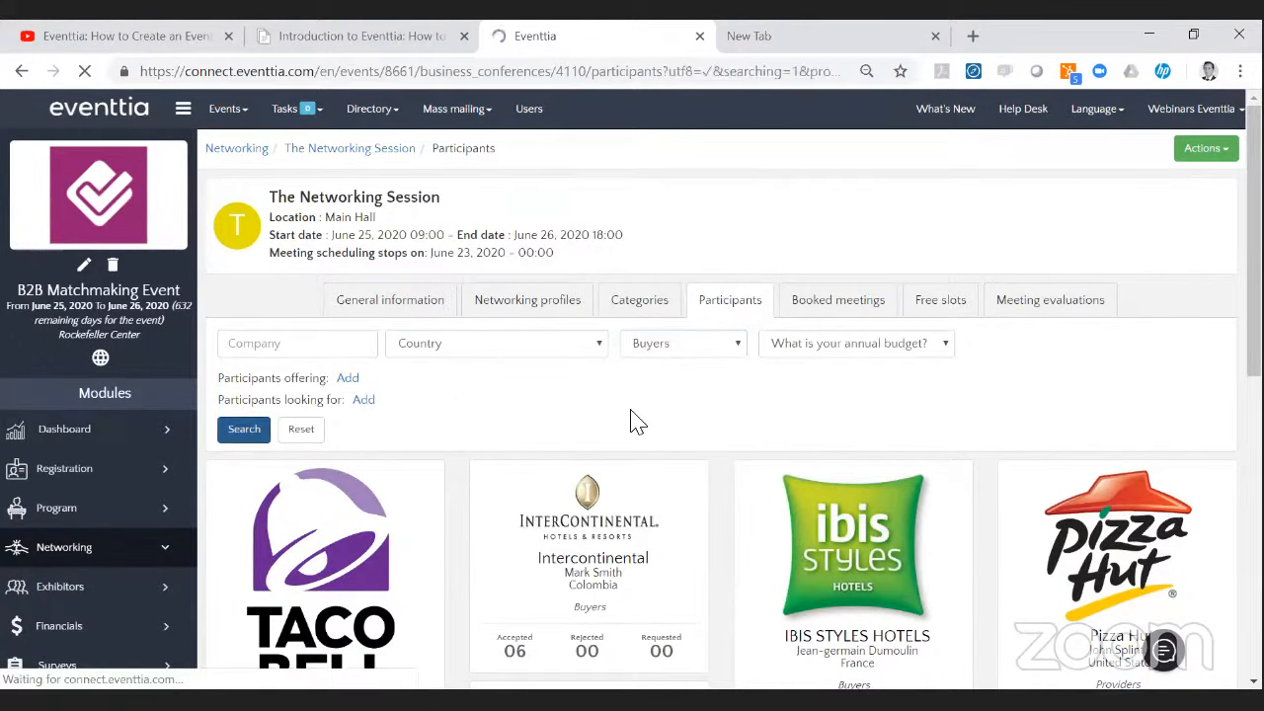
pyautogui.scroll(-3, 678, 415)
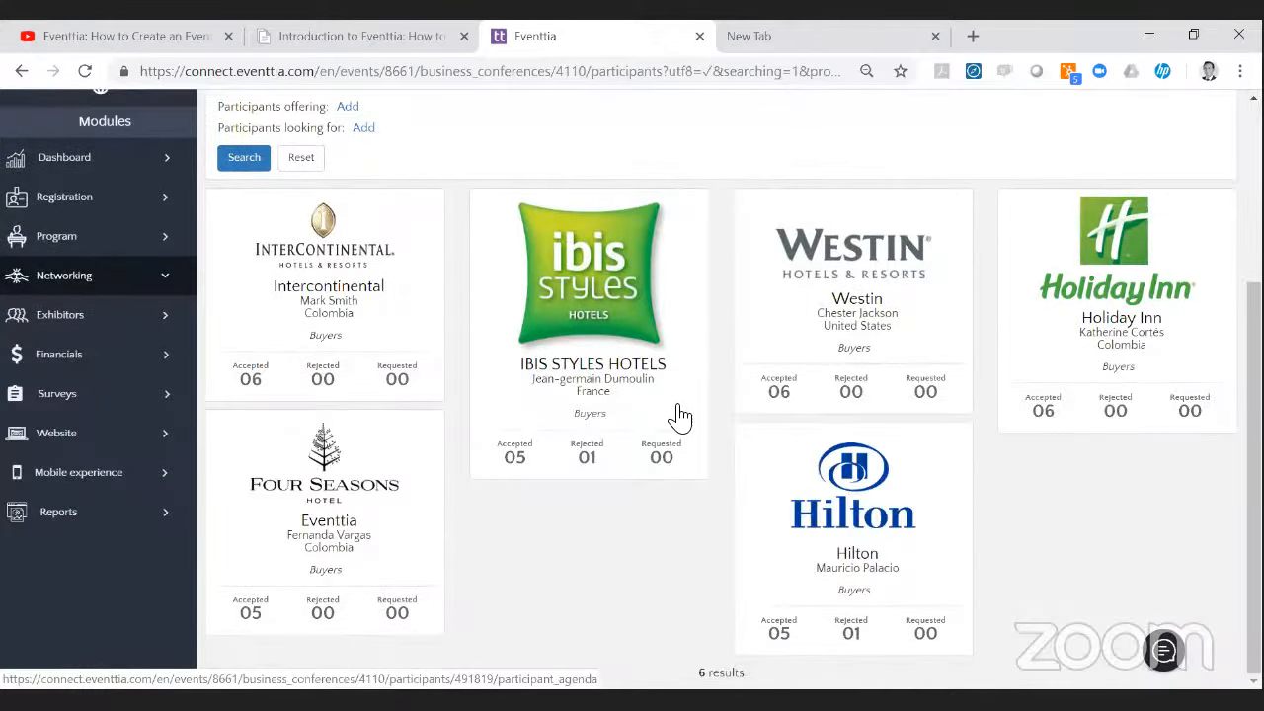
pyautogui.scroll(3, 678, 414)
# Change the participant type filter to Providers, run the search, and look through the matching companies.
pyautogui.click(666, 345)
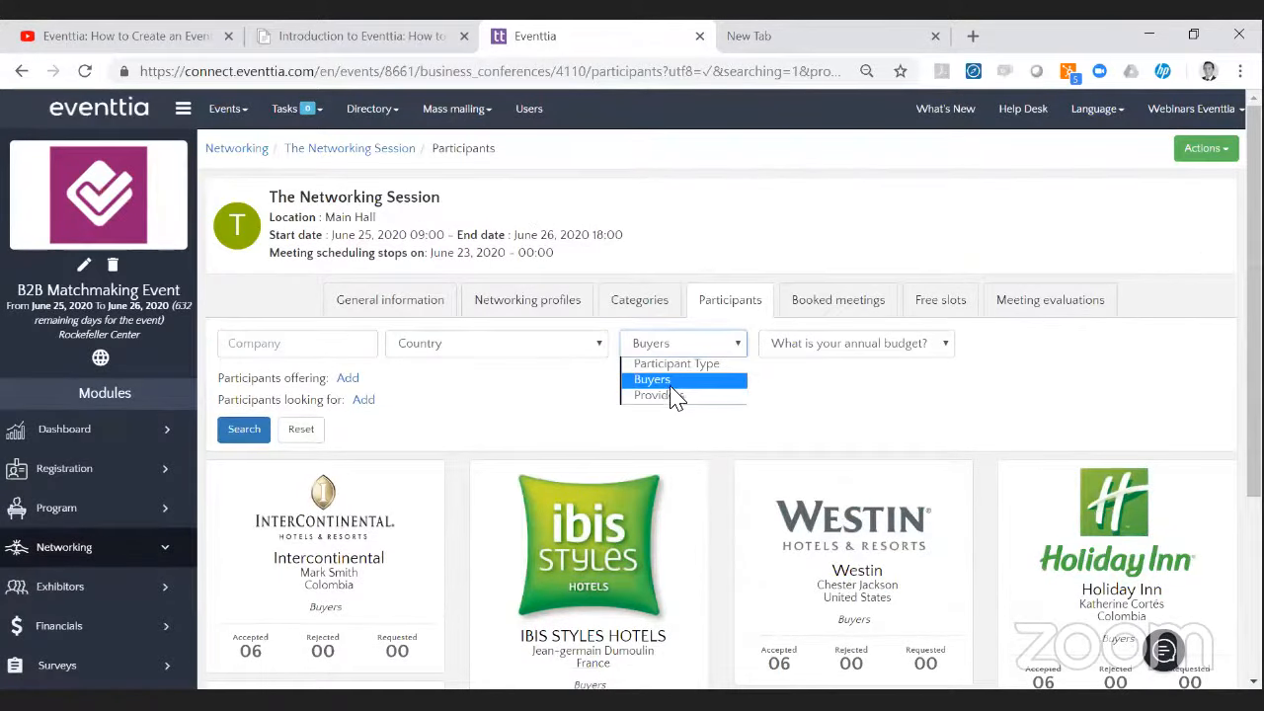
pyautogui.click(674, 396)
pyautogui.click(243, 428)
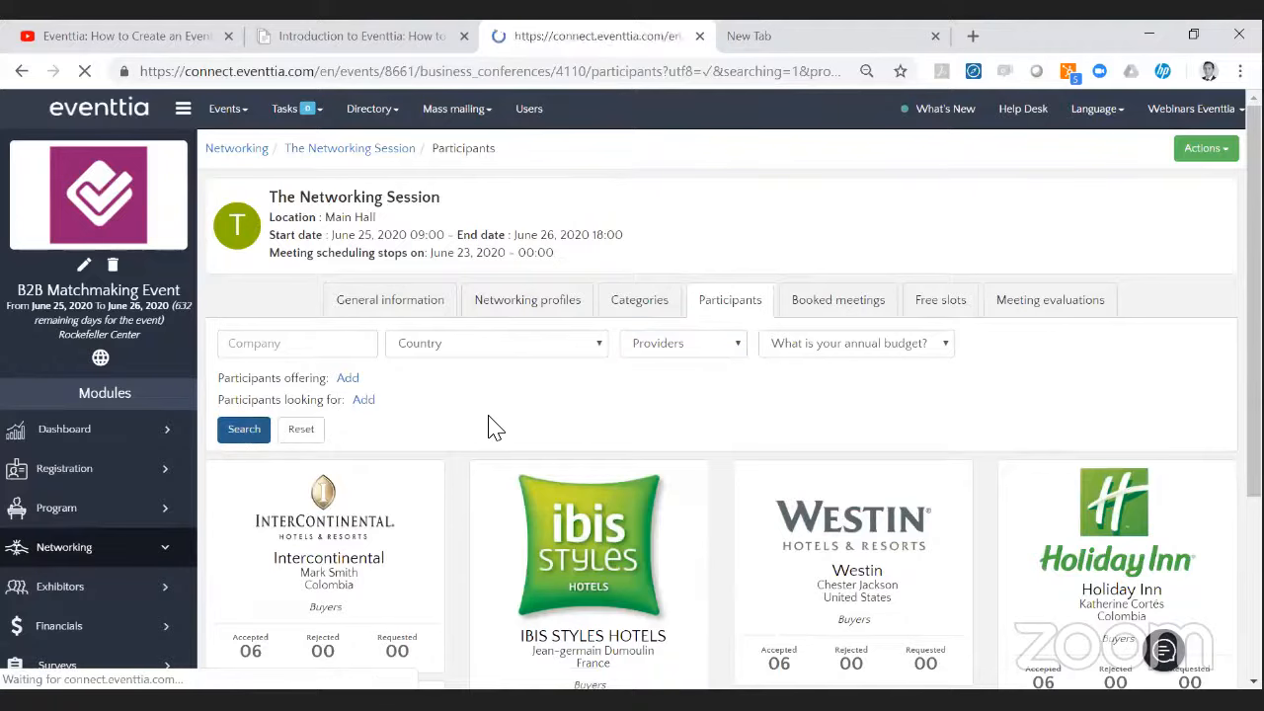
pyautogui.scroll(-5, 600, 355)
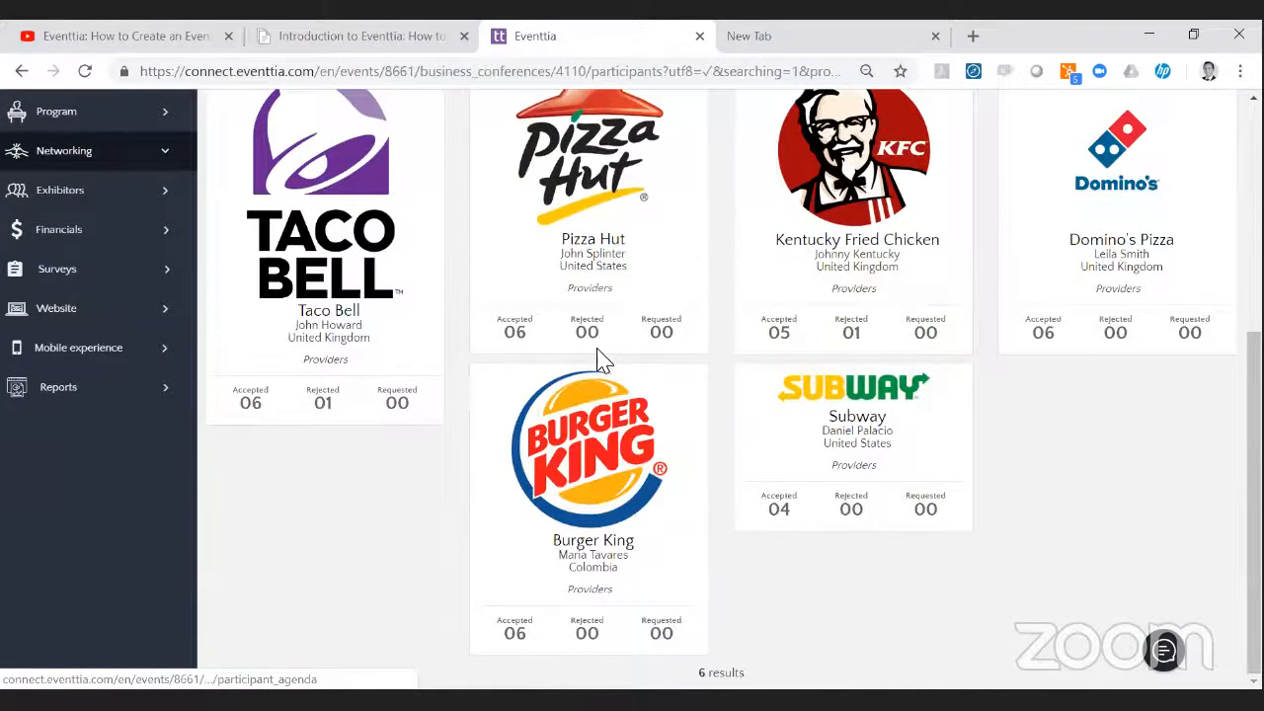
pyautogui.scroll(5, 601, 358)
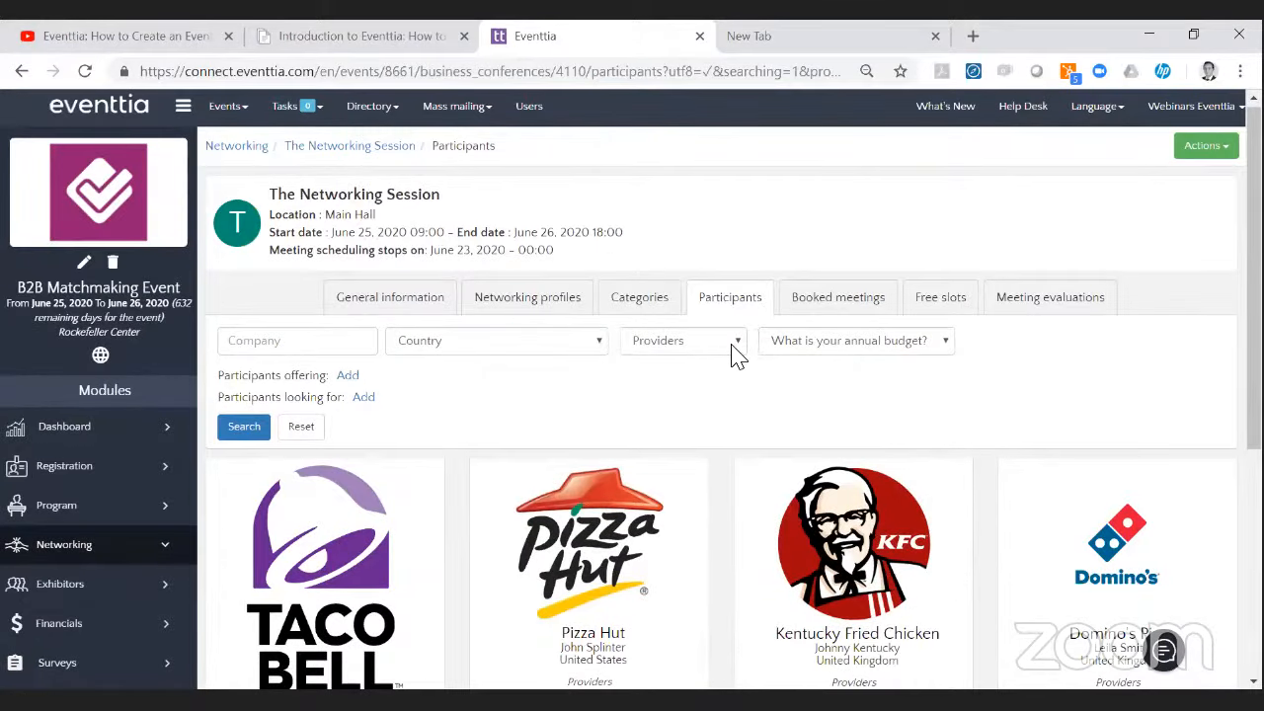
# Filter the participants to Buyers with an annual budget of $100.000-500.000, view the matching companies, and reset the filters.
pyautogui.click(734, 345)
pyautogui.click(728, 362)
pyautogui.click(721, 347)
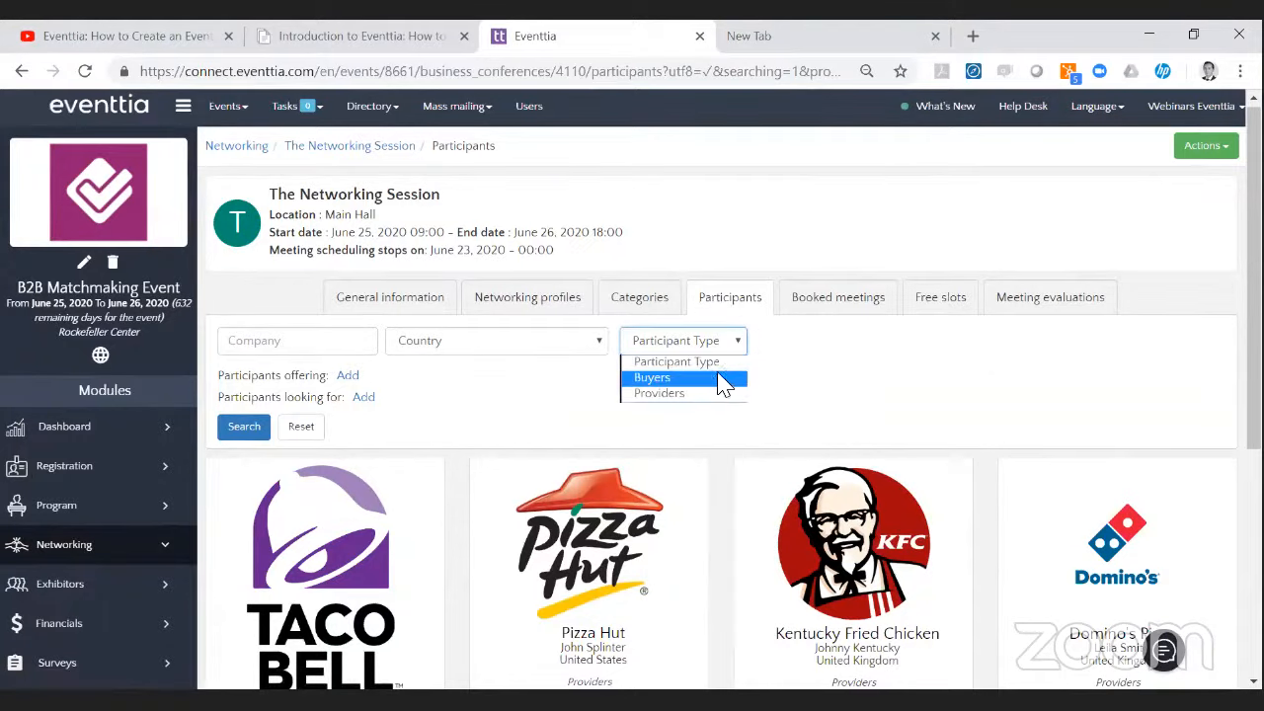
pyautogui.click(724, 383)
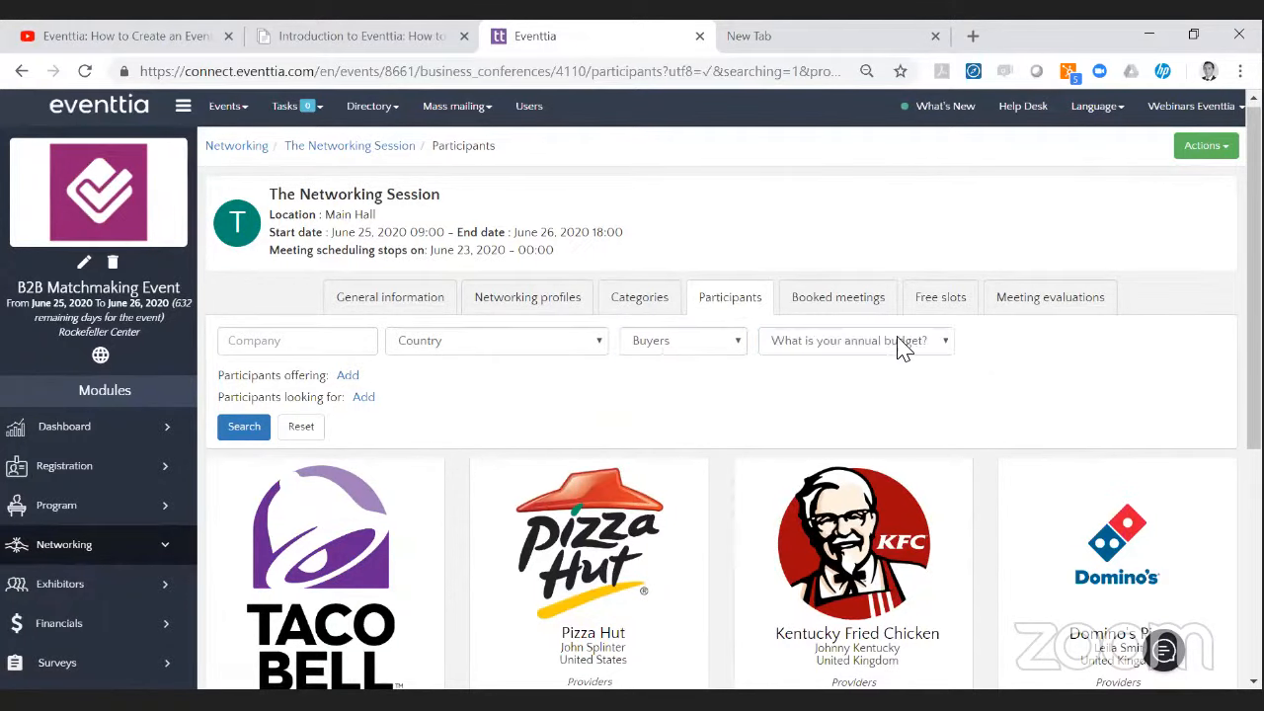
pyautogui.click(901, 346)
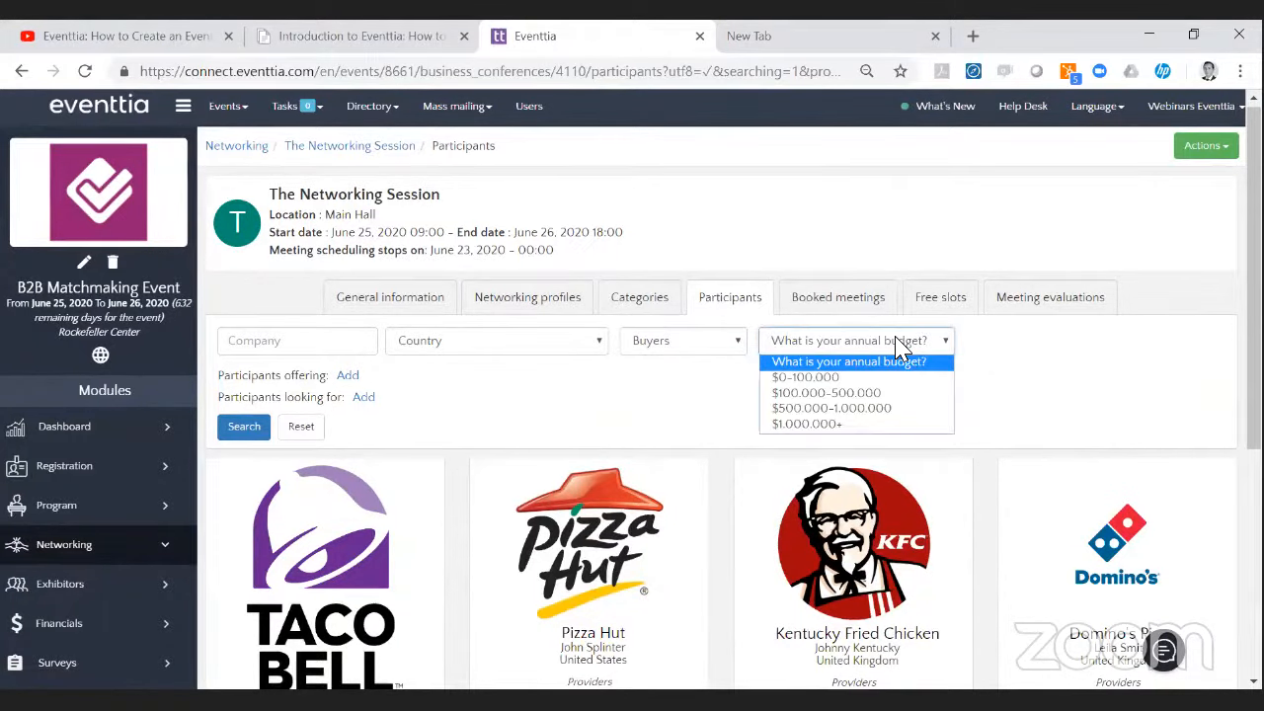
pyautogui.click(893, 399)
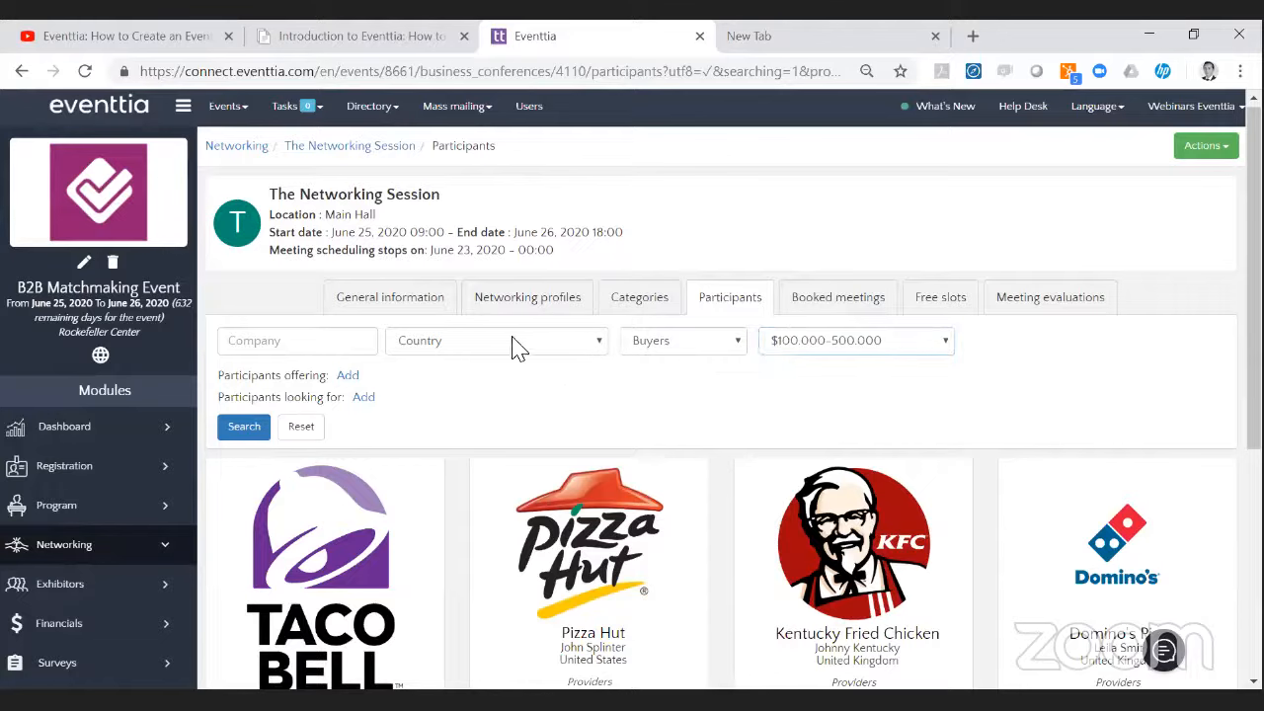
pyautogui.click(240, 430)
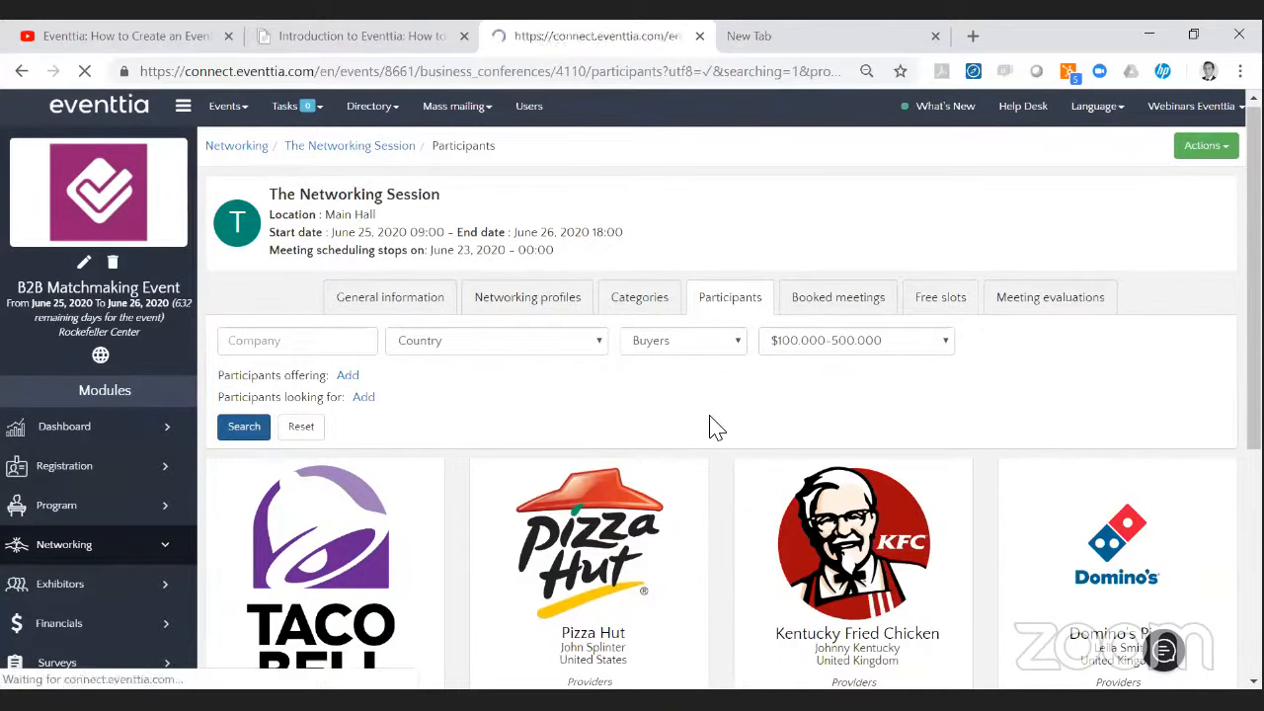
pyautogui.scroll(-1, 642, 474)
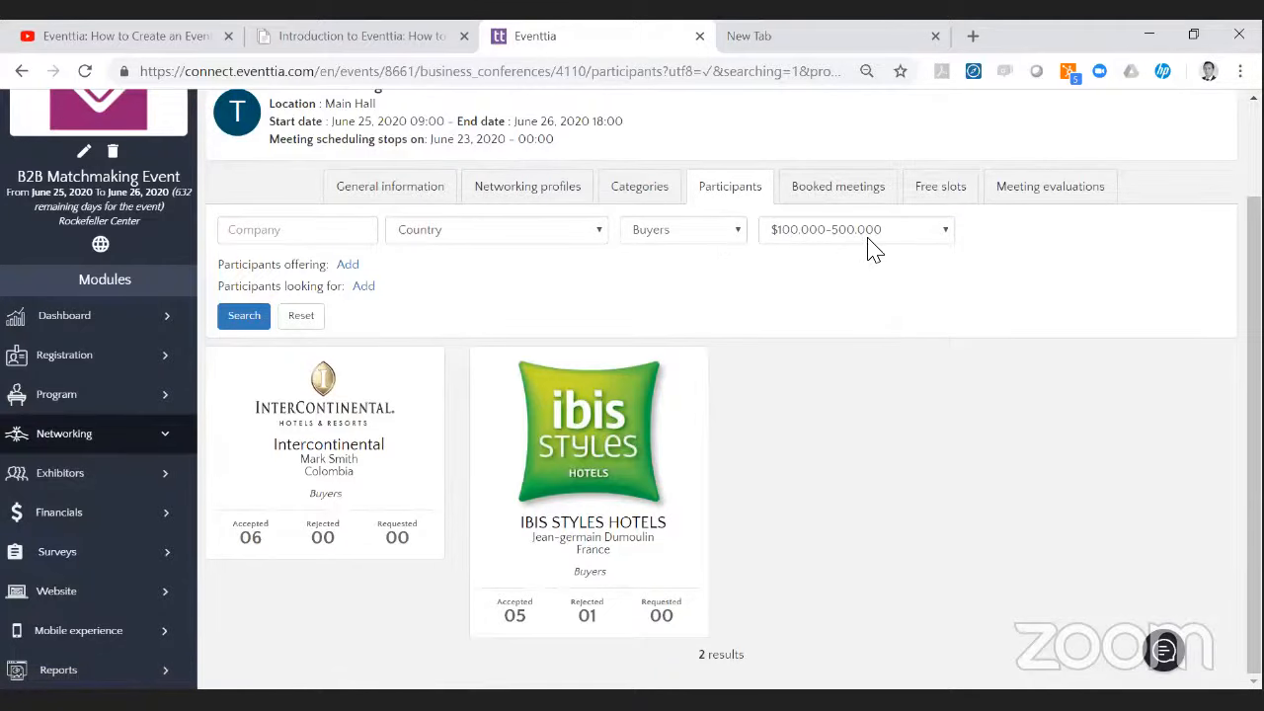
pyautogui.click(711, 235)
pyautogui.click(711, 235)
pyautogui.click(314, 316)
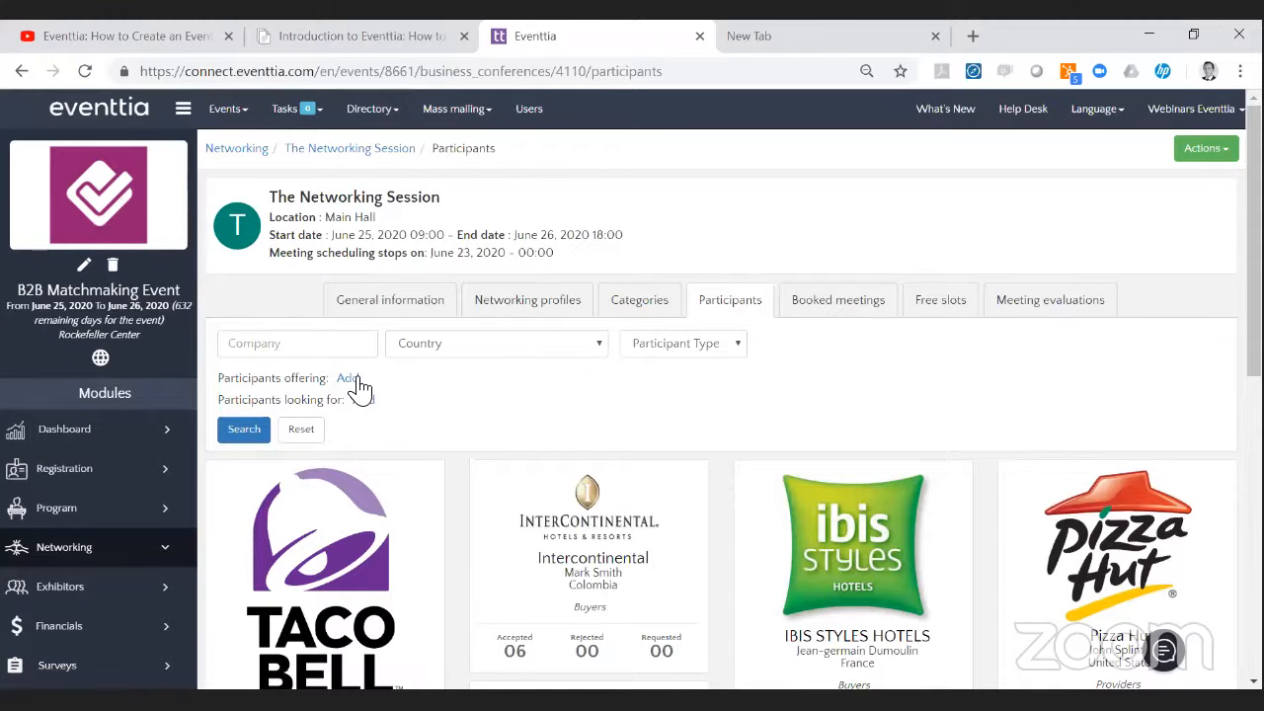
# Search for participants offering Fast Food Chains and remove that category from the filter.
pyautogui.click(353, 379)
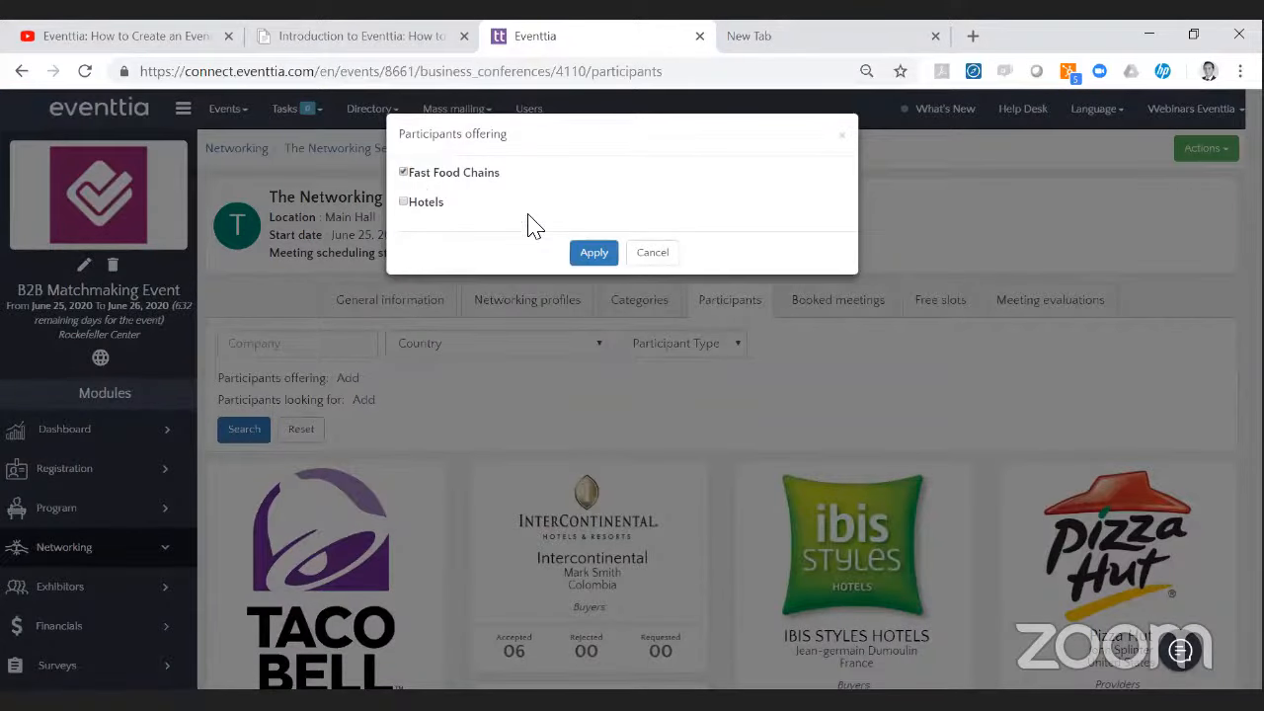
pyautogui.click(593, 252)
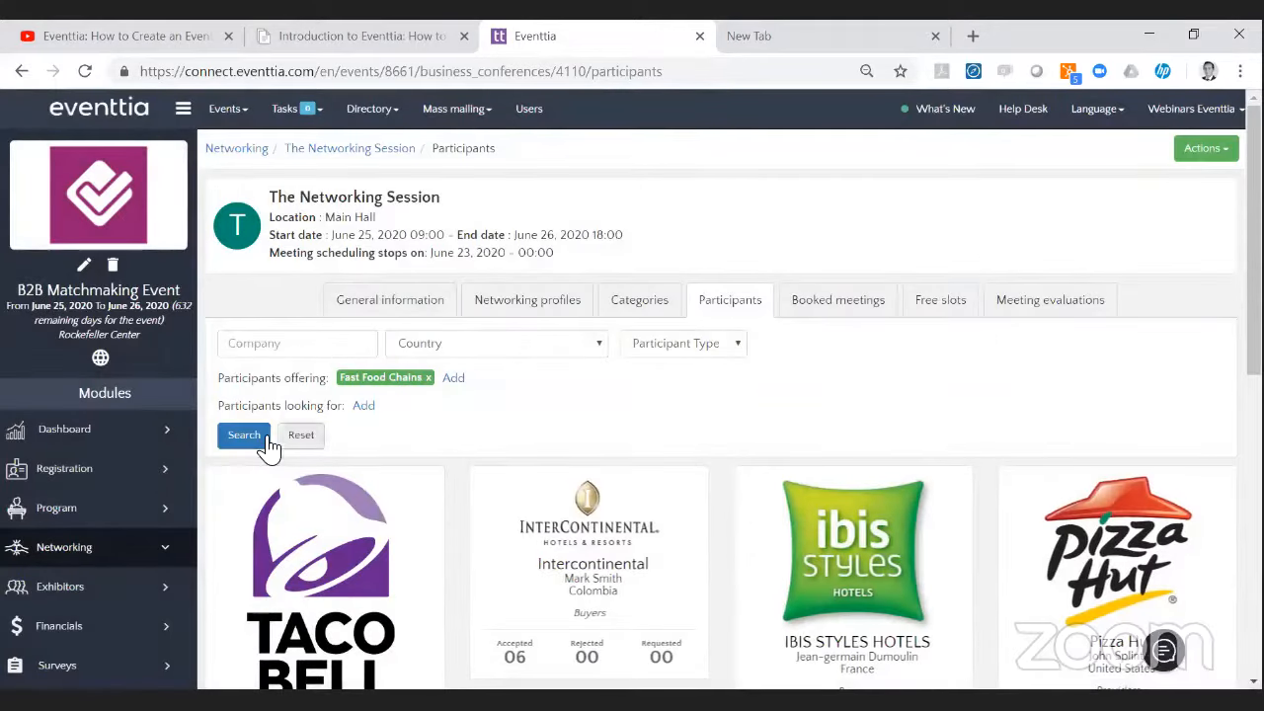
pyautogui.click(265, 442)
pyautogui.scroll(-1, 464, 464)
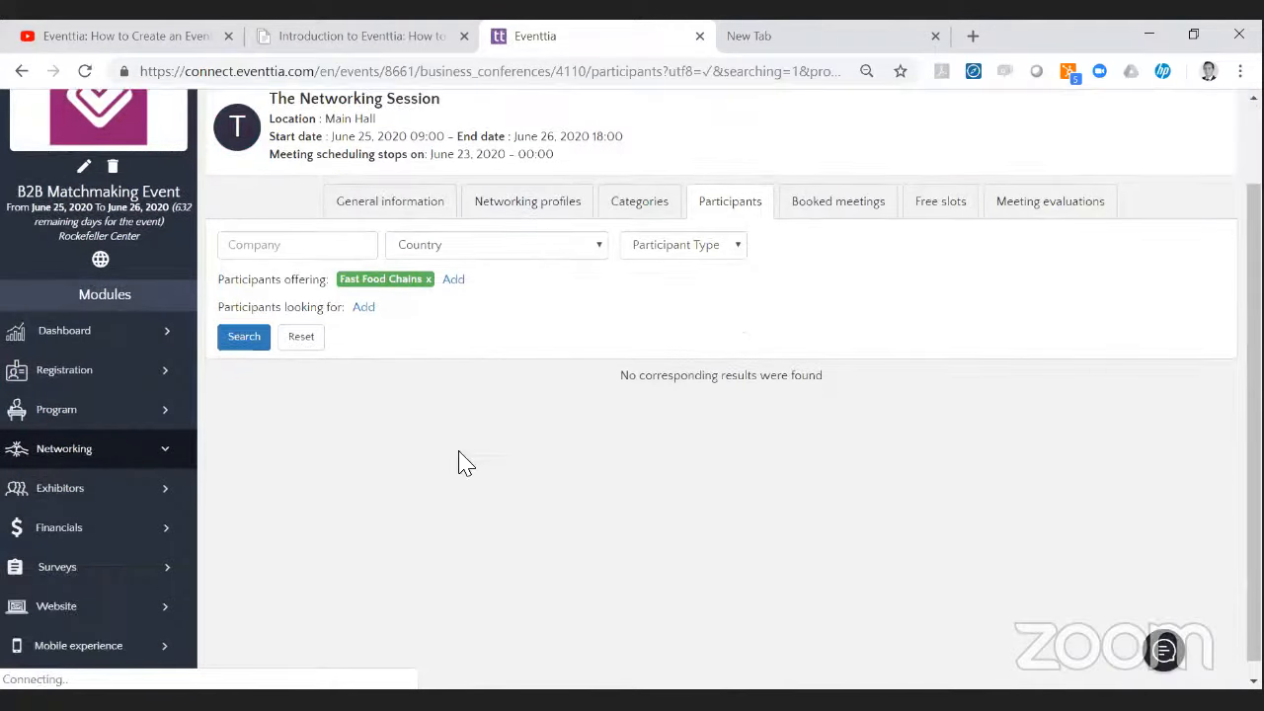
pyautogui.scroll(1, 459, 450)
pyautogui.click(428, 378)
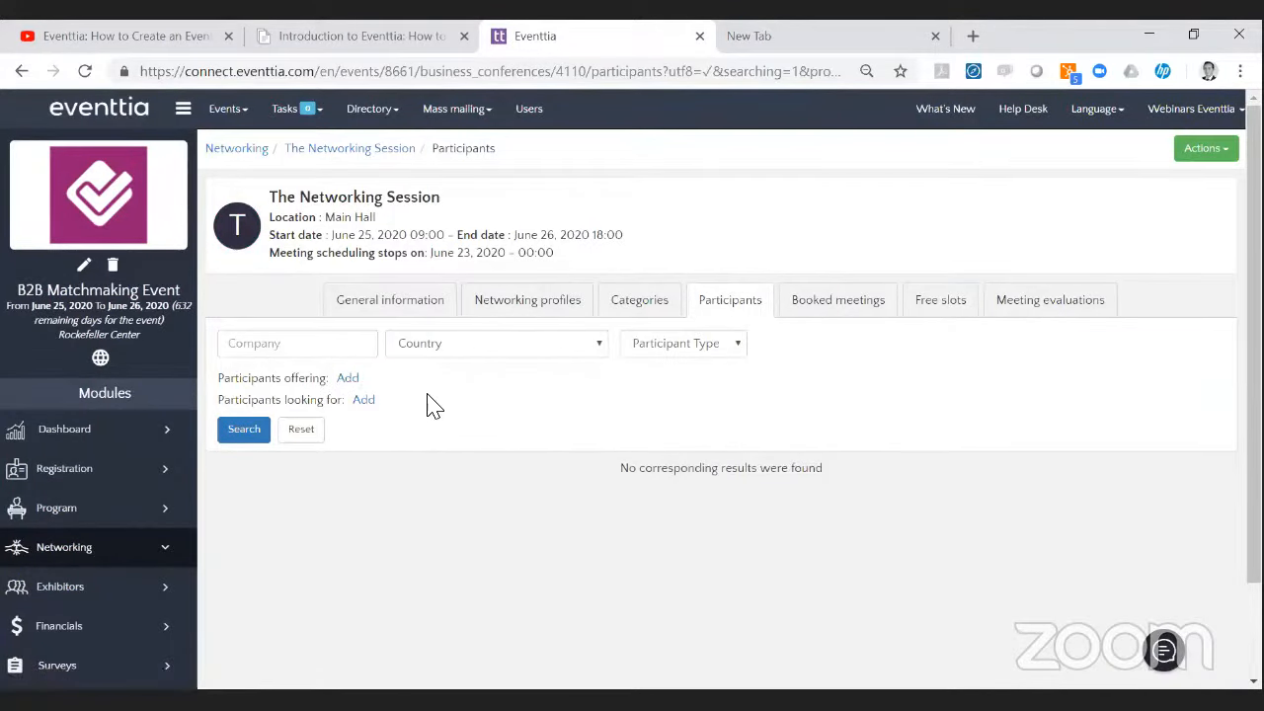
# Search for participants looking for Hotels, and reset the participant filters.
pyautogui.click(364, 400)
pyautogui.click(409, 204)
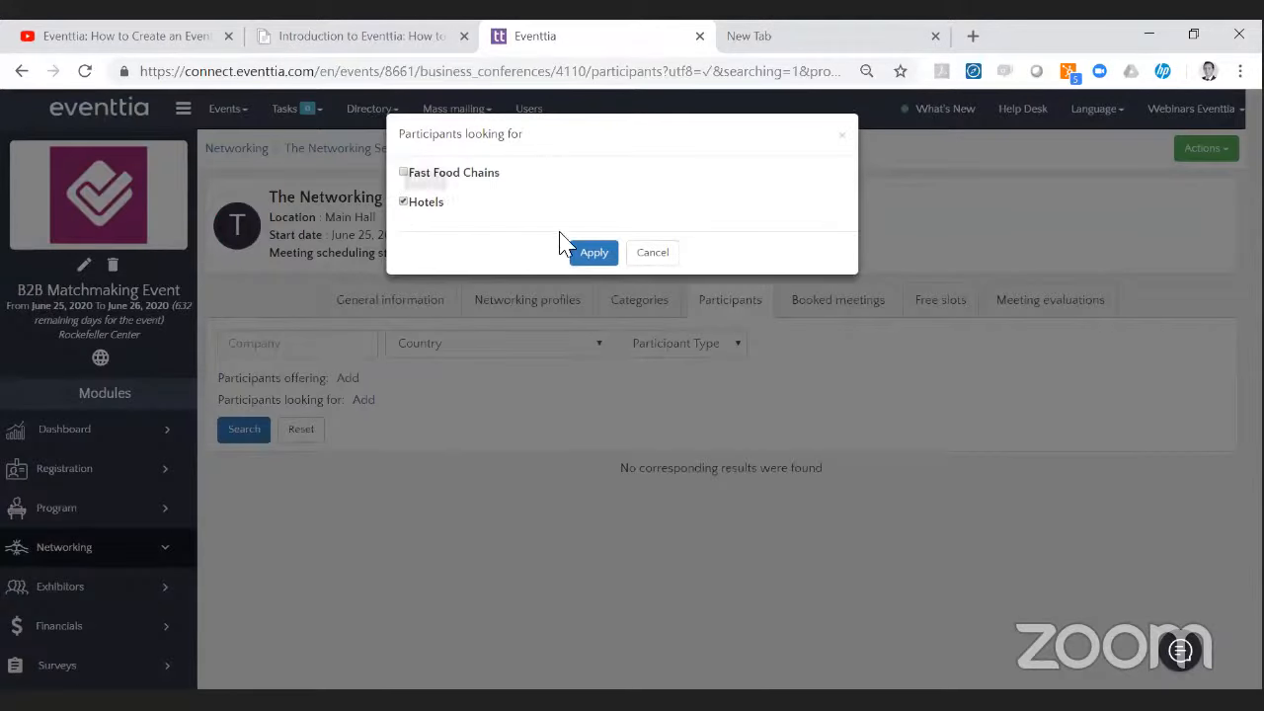
pyautogui.click(594, 252)
pyautogui.click(243, 437)
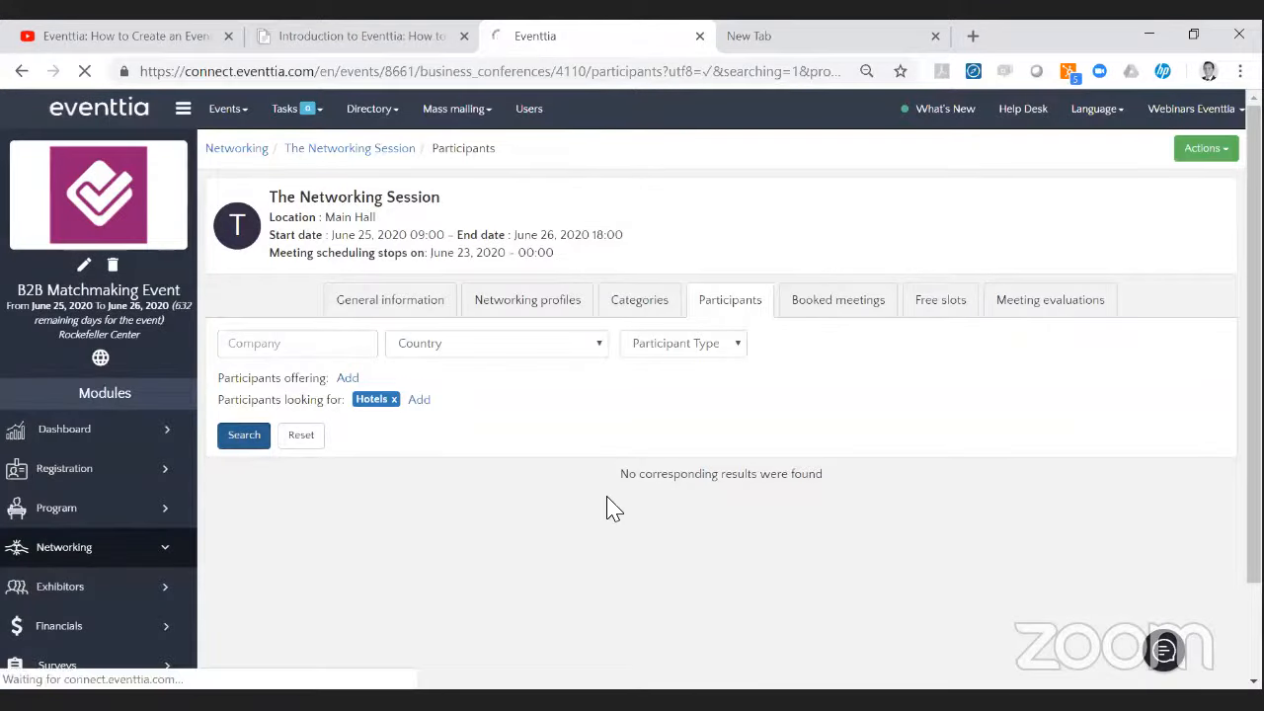
pyautogui.click(392, 401)
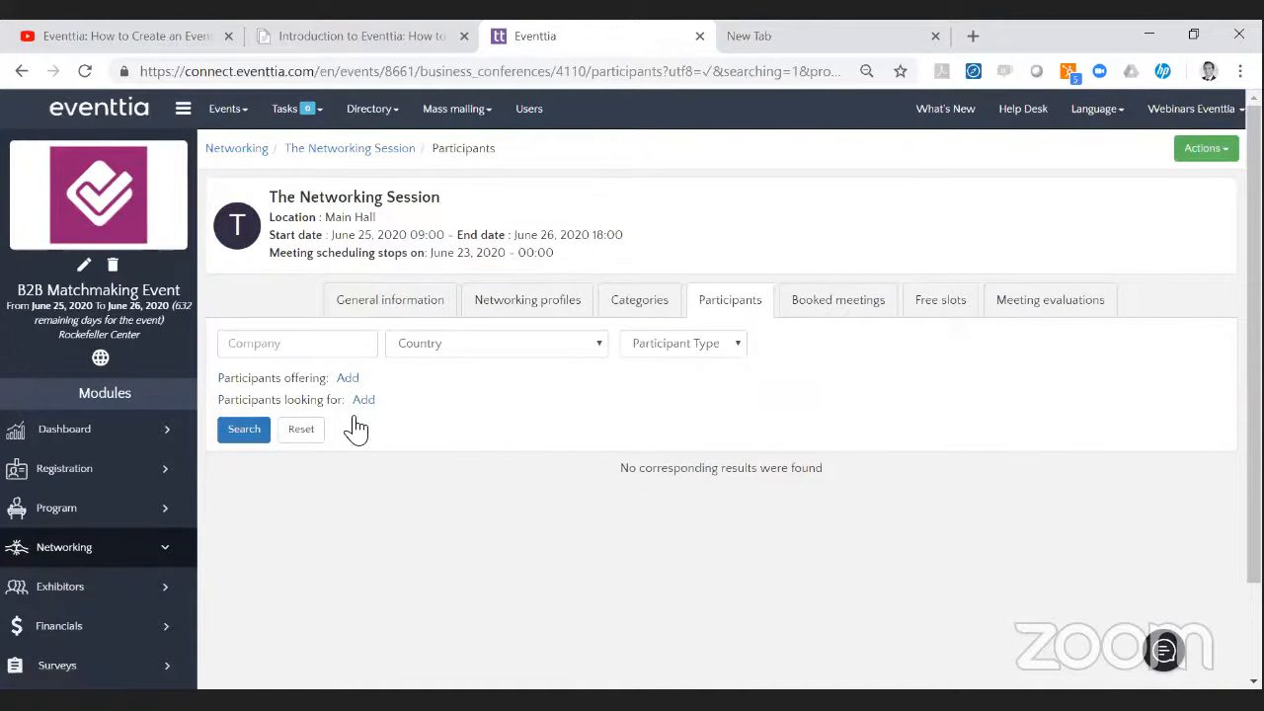
pyautogui.click(293, 430)
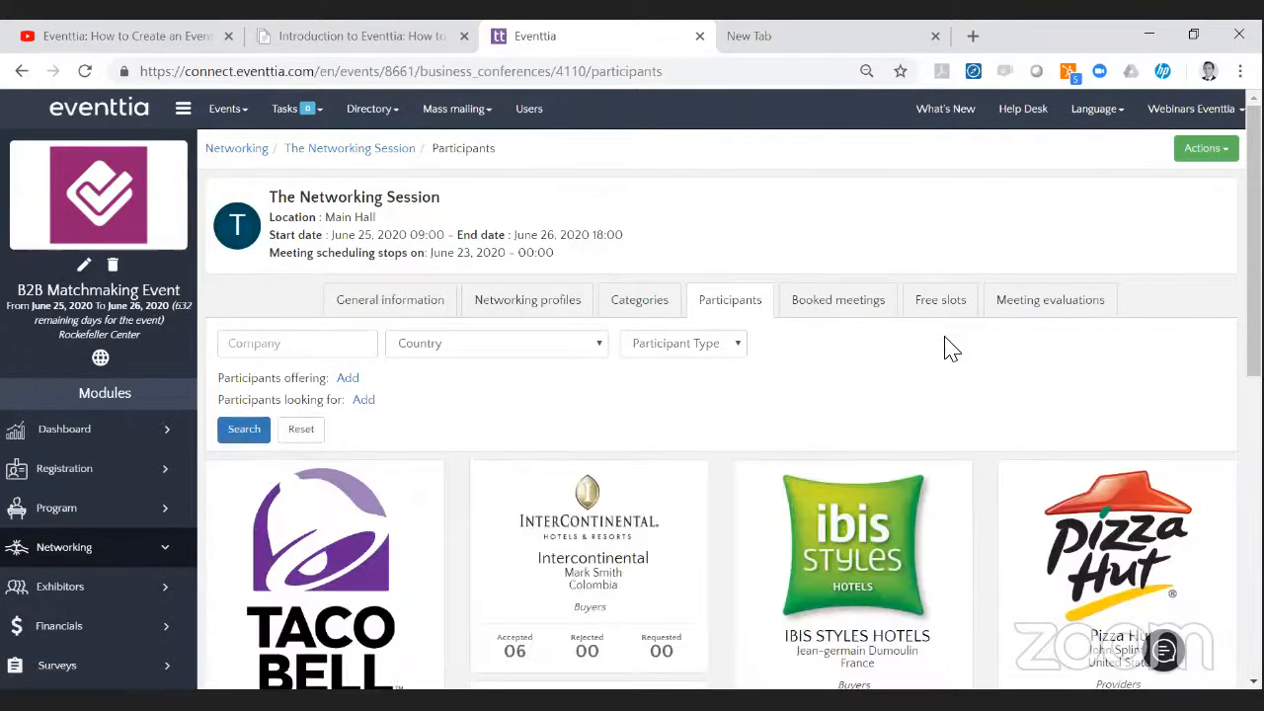
# Search for Buyers from Colombia with an annual budget of $100.000-500.000, view the matches, and reset the filters.
pyautogui.scroll(-1, 933, 332)
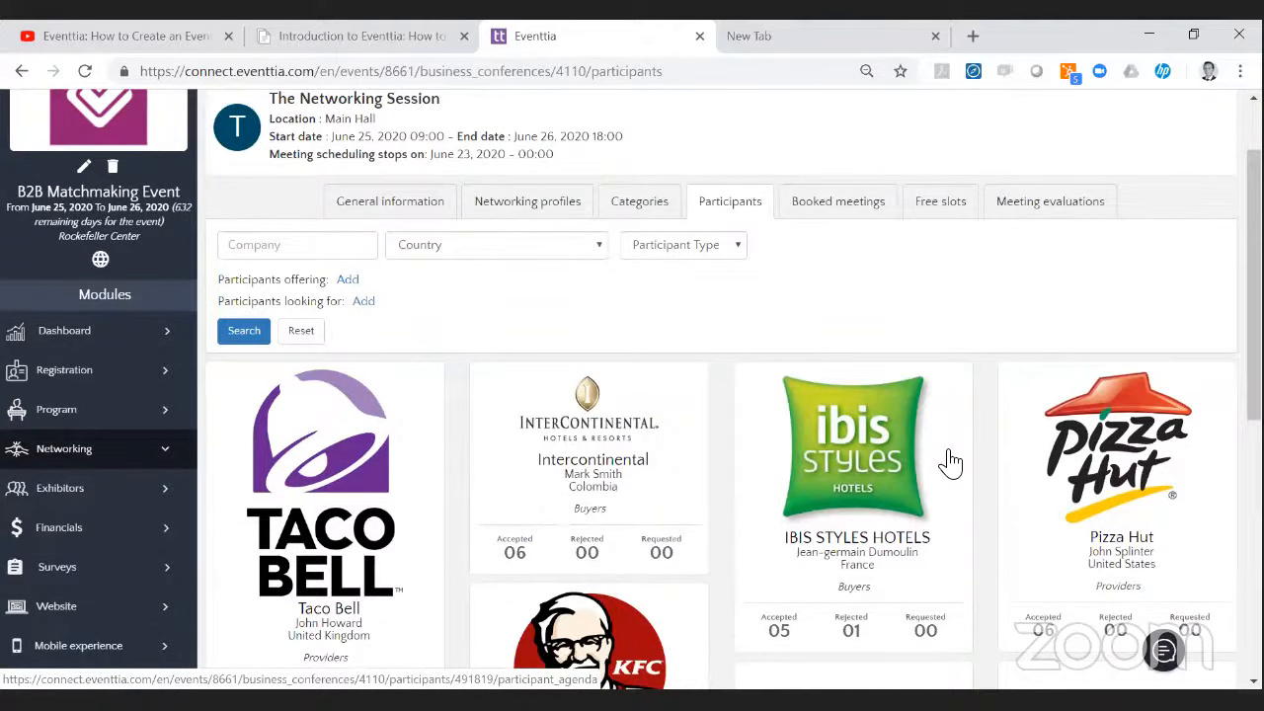
pyautogui.scroll(1, 946, 459)
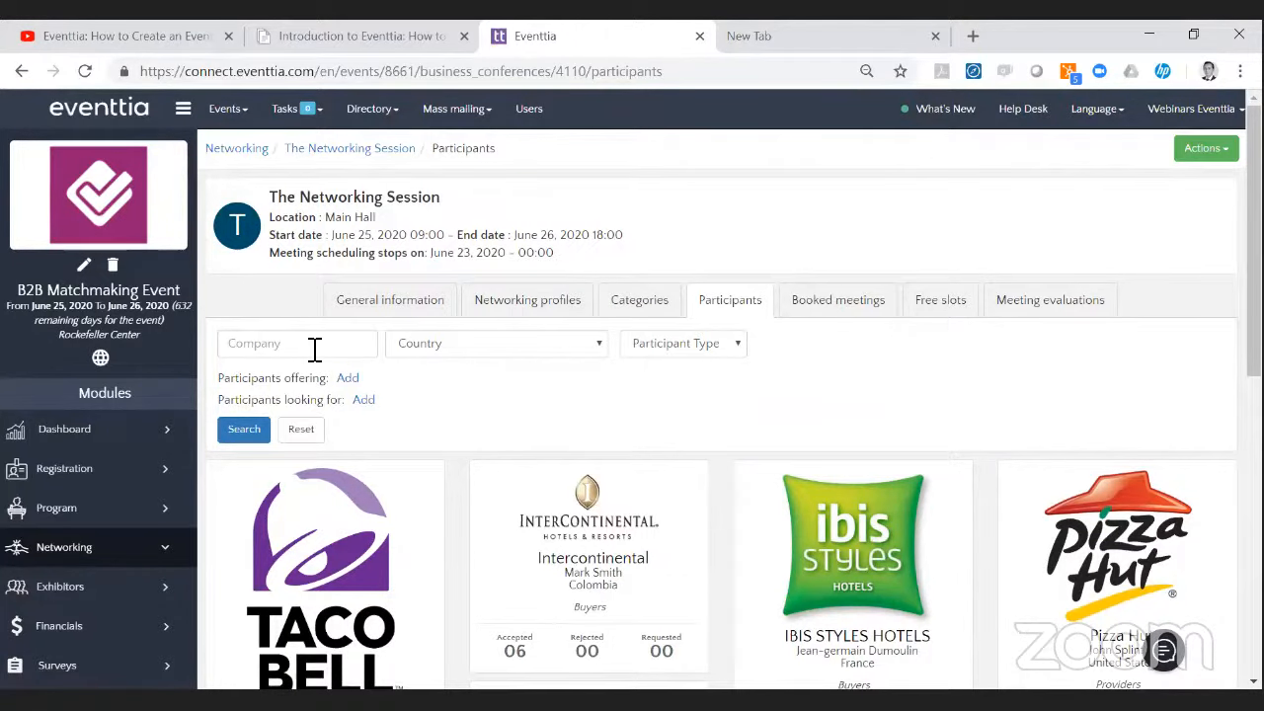
pyautogui.click(656, 346)
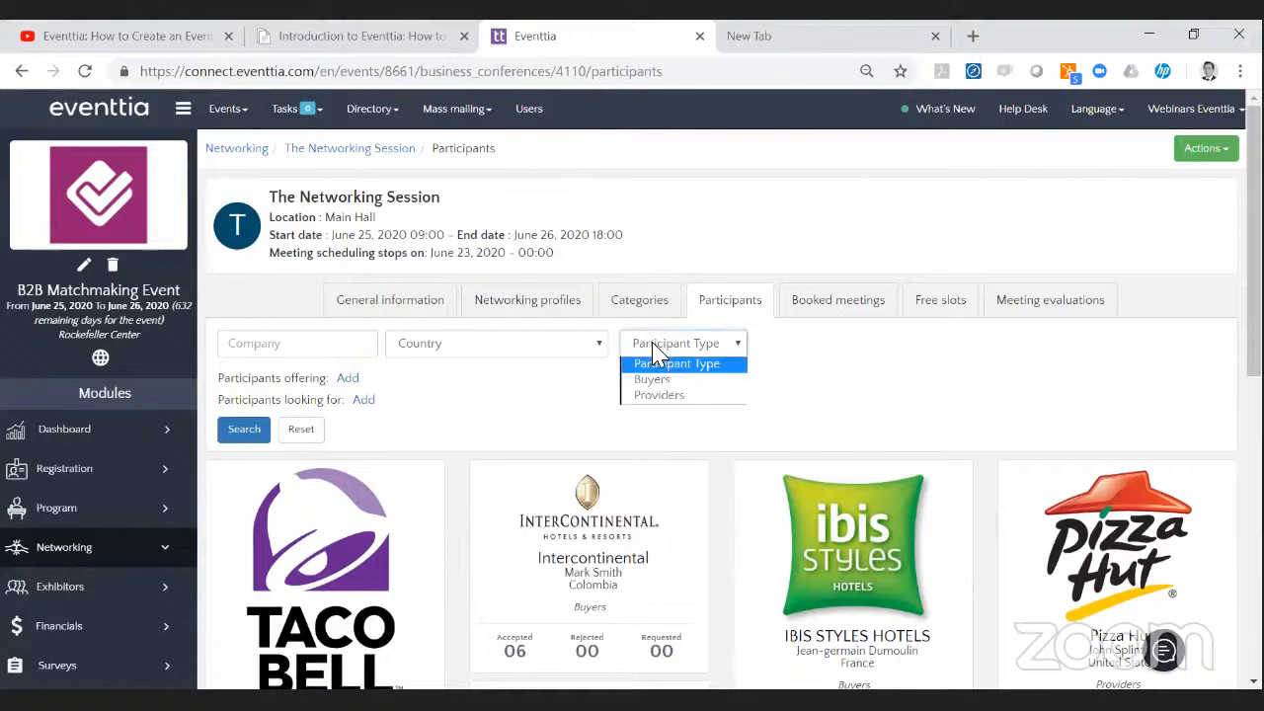
pyautogui.click(664, 380)
pyautogui.click(787, 347)
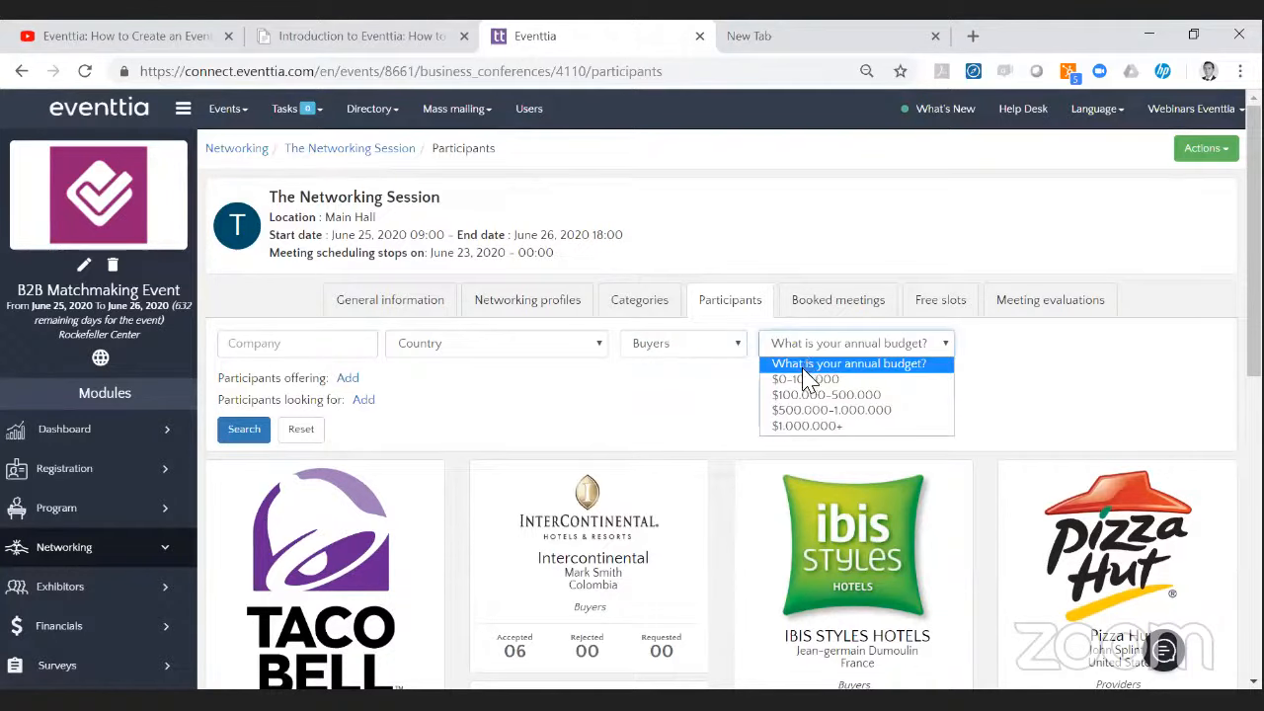
pyautogui.click(807, 395)
pyautogui.click(549, 344)
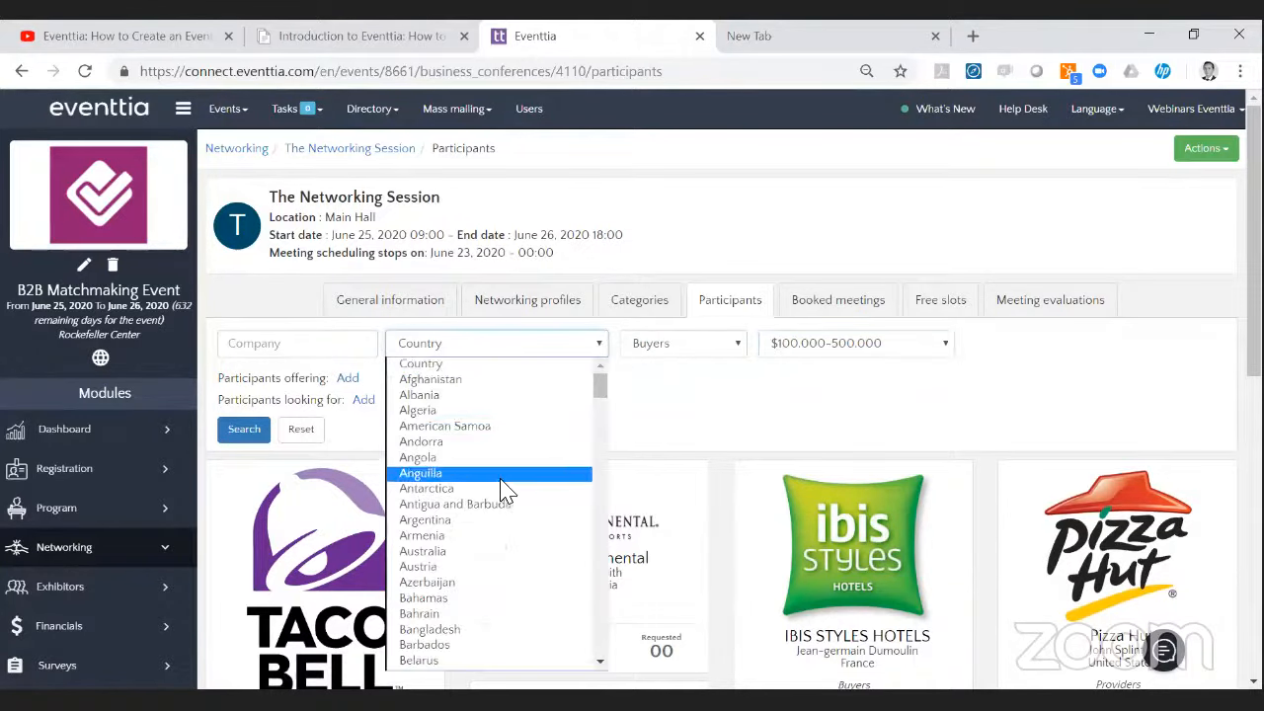
pyautogui.scroll(-5, 510, 491)
pyautogui.click(470, 444)
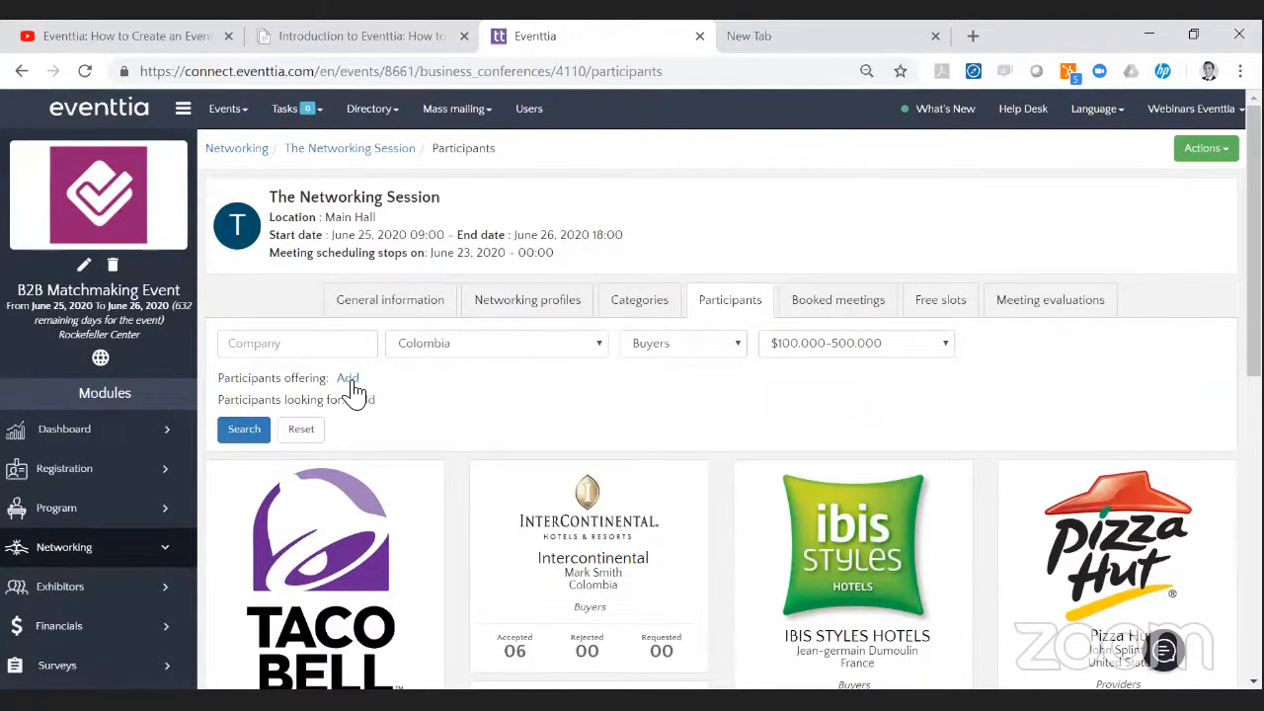
pyautogui.click(249, 428)
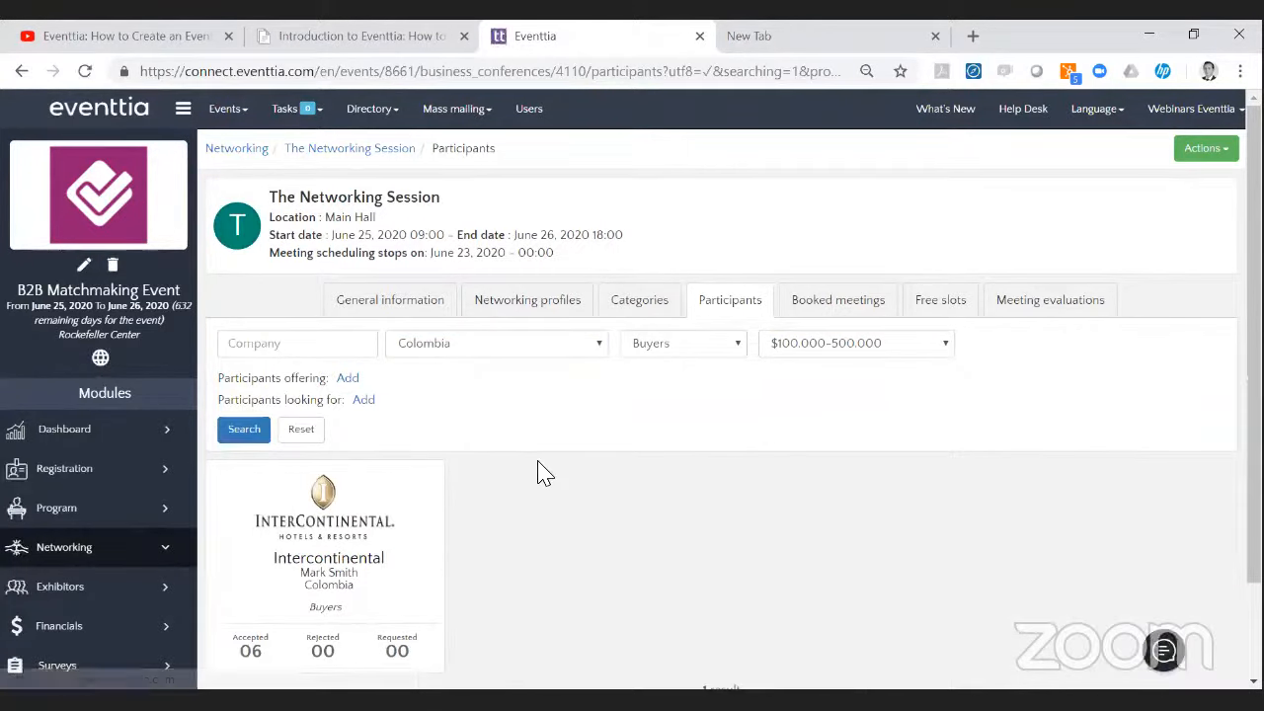
pyautogui.scroll(-1, 523, 485)
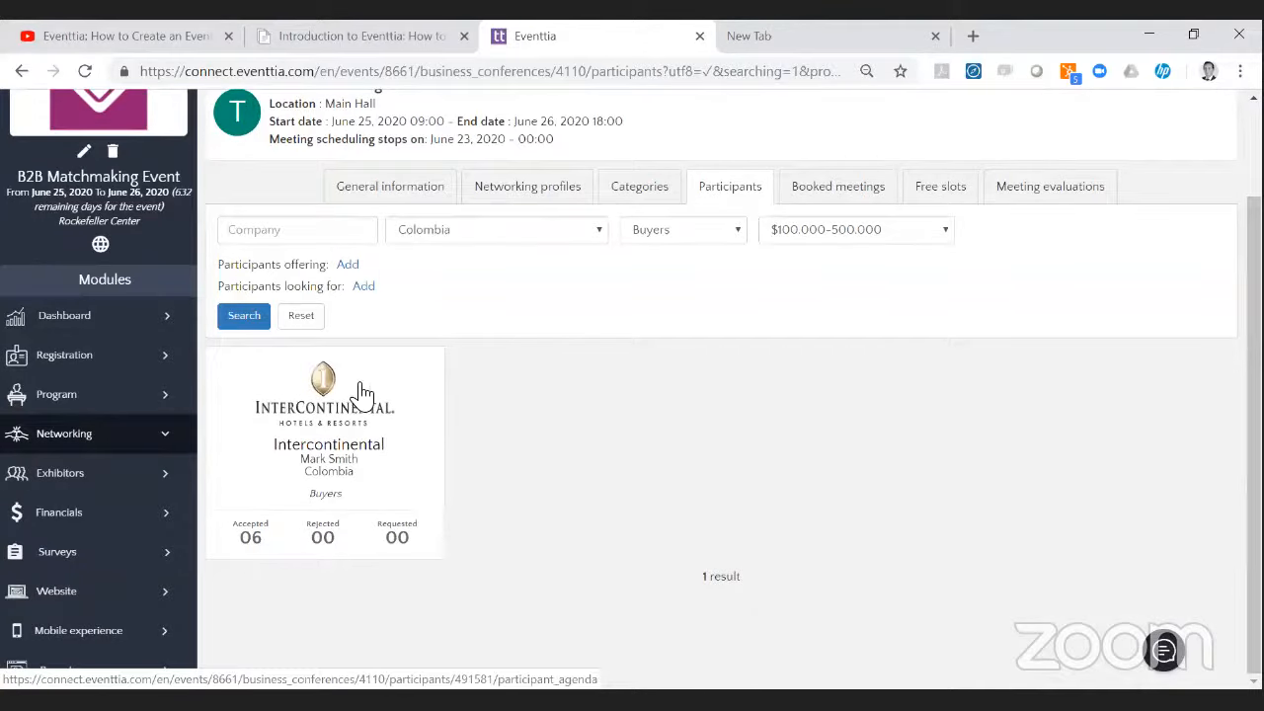
pyautogui.click(306, 321)
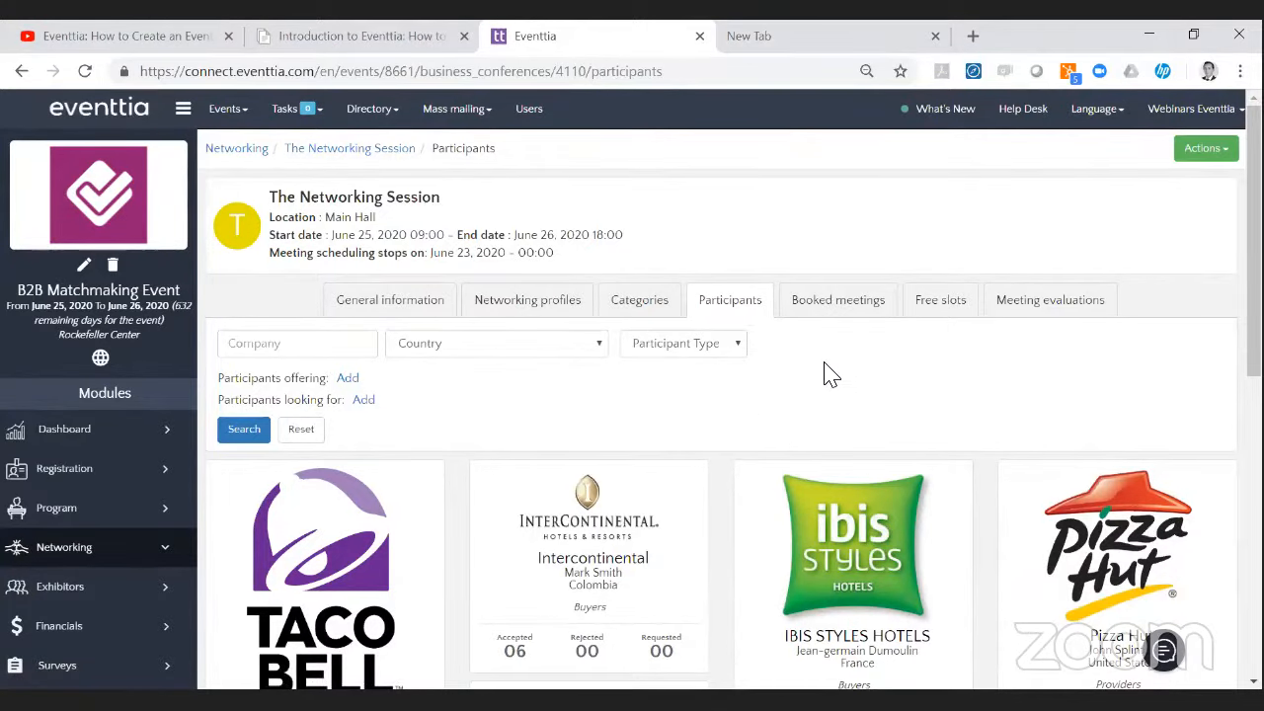
# Look through the full list of participating companies with their participant types and accepted, rejected and requested meeting counts.
pyautogui.scroll(-5, 830, 373)
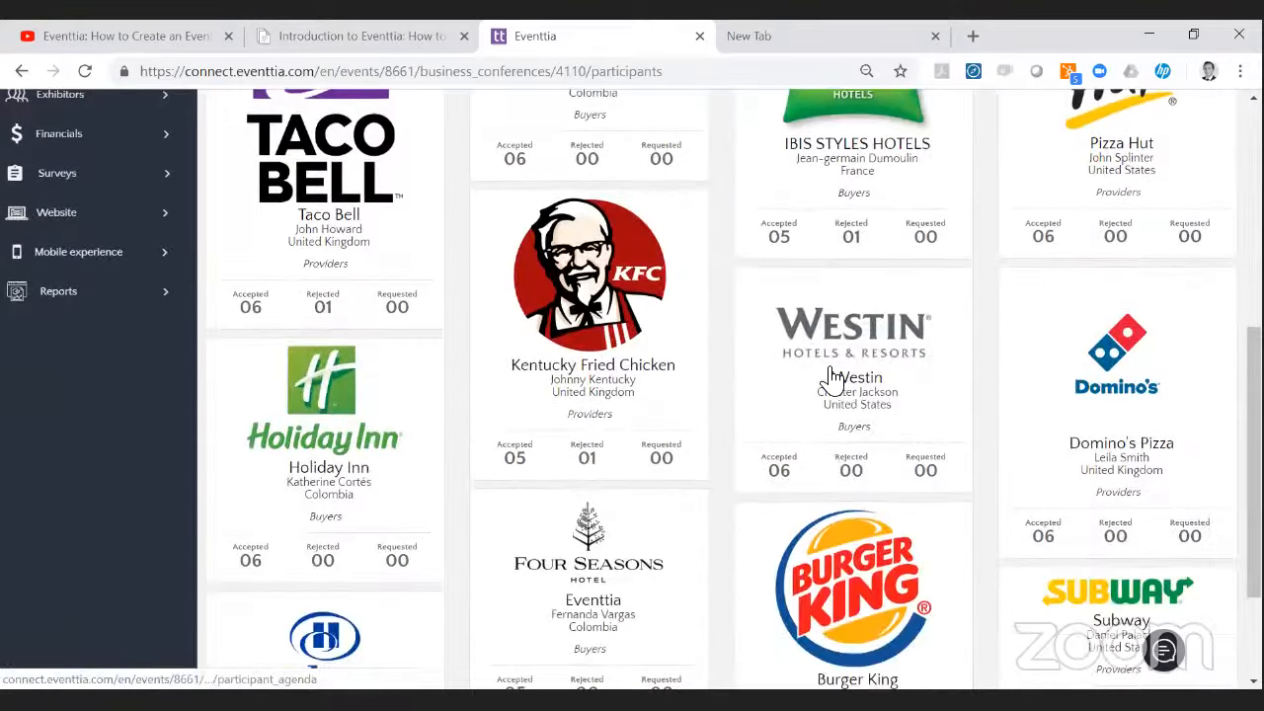
pyautogui.scroll(5, 829, 373)
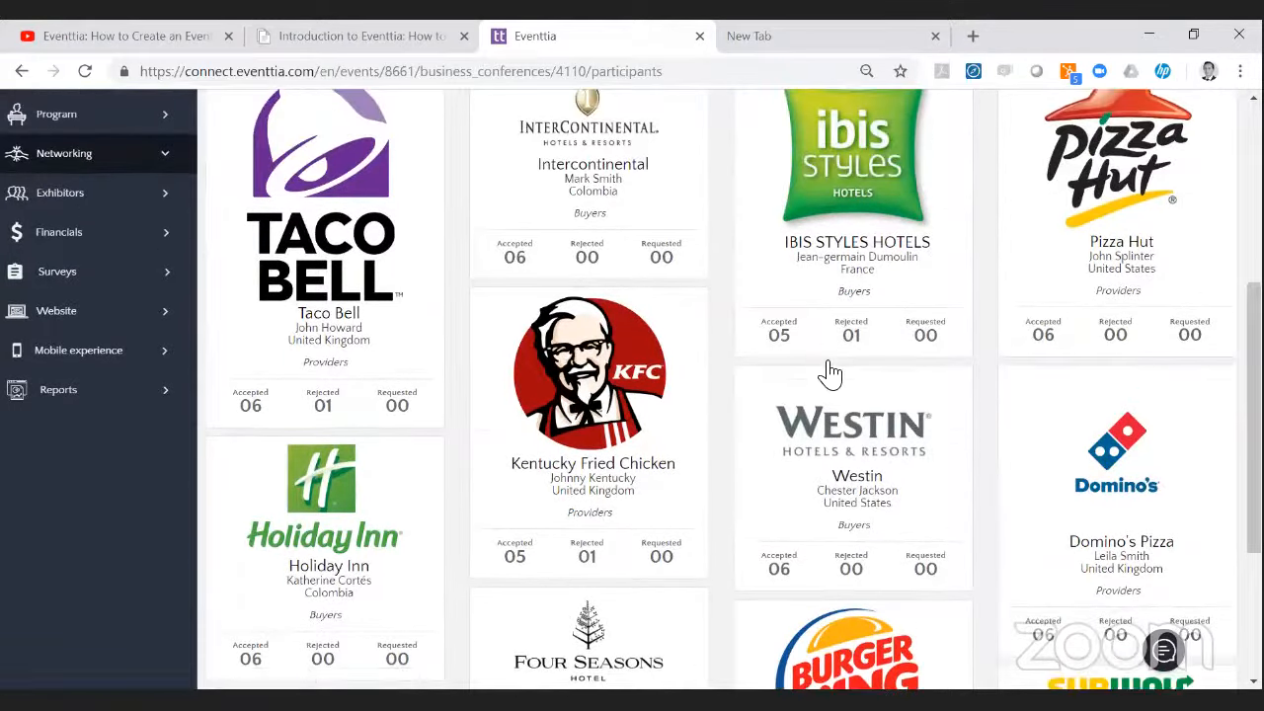
pyautogui.scroll(-2, 827, 365)
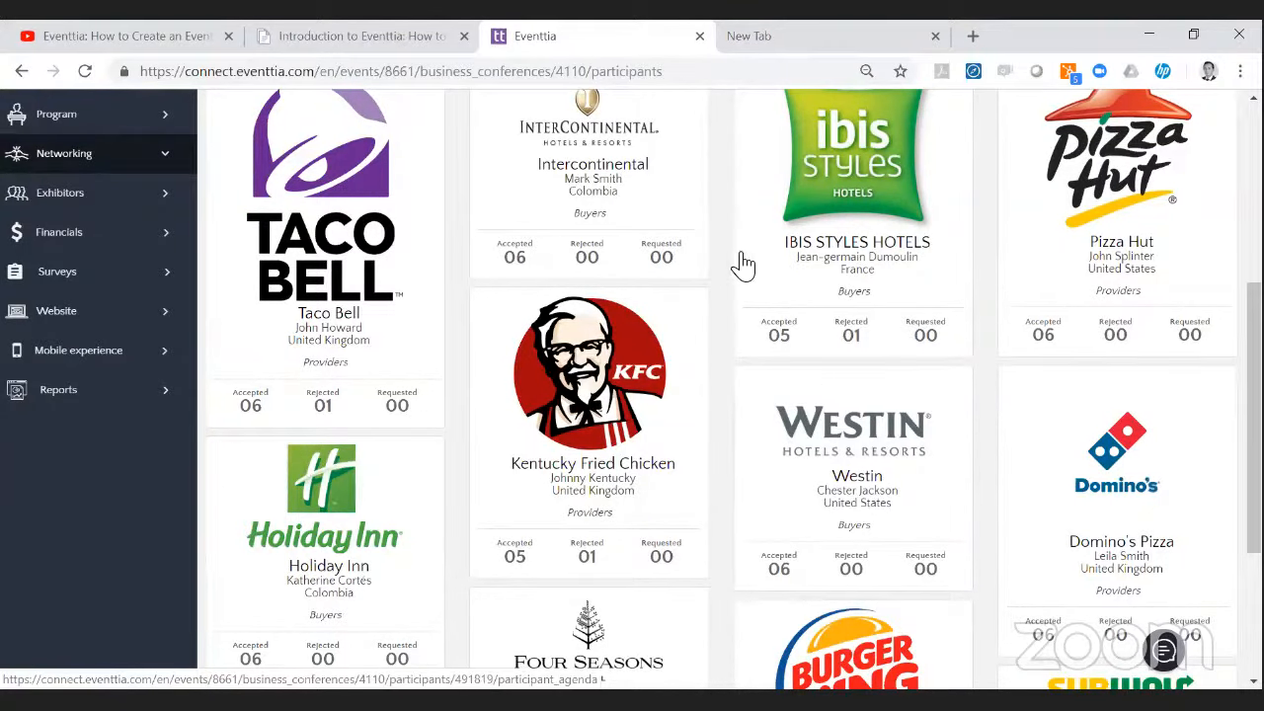
pyautogui.scroll(-3, 1152, 522)
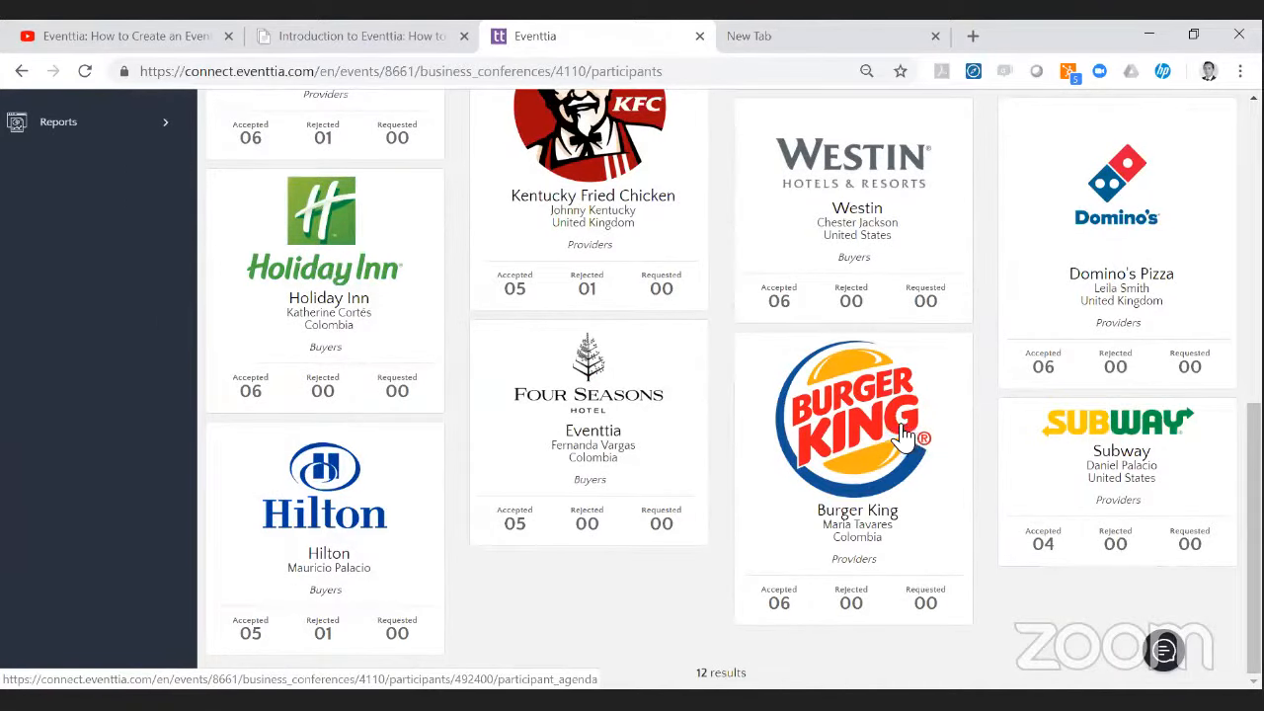
pyautogui.scroll(3, 884, 471)
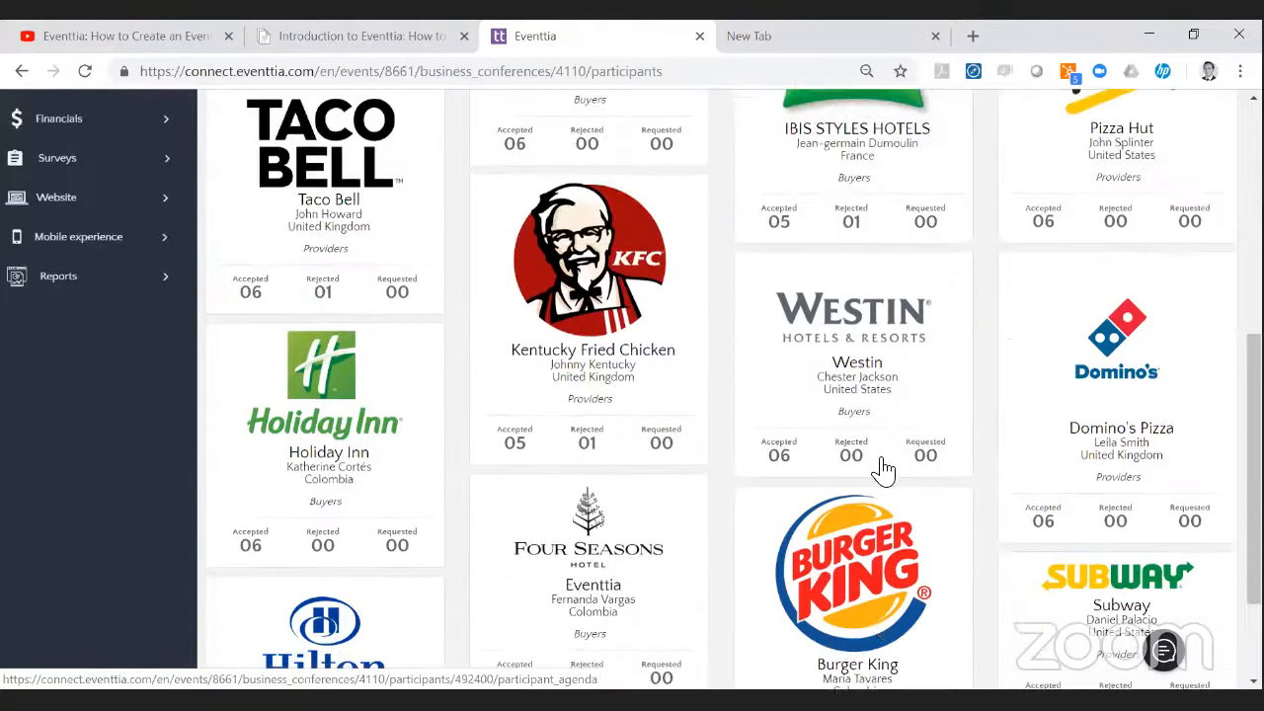
pyautogui.scroll(5, 884, 471)
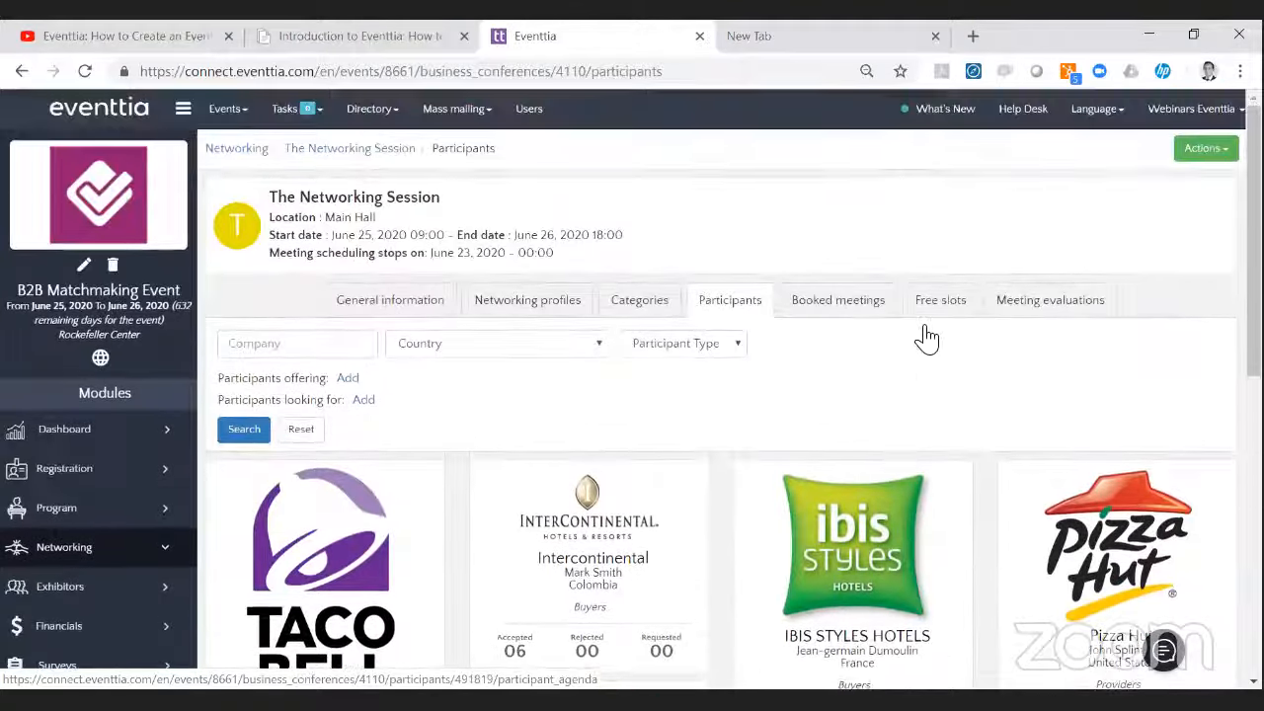
pyautogui.scroll(-4, 922, 339)
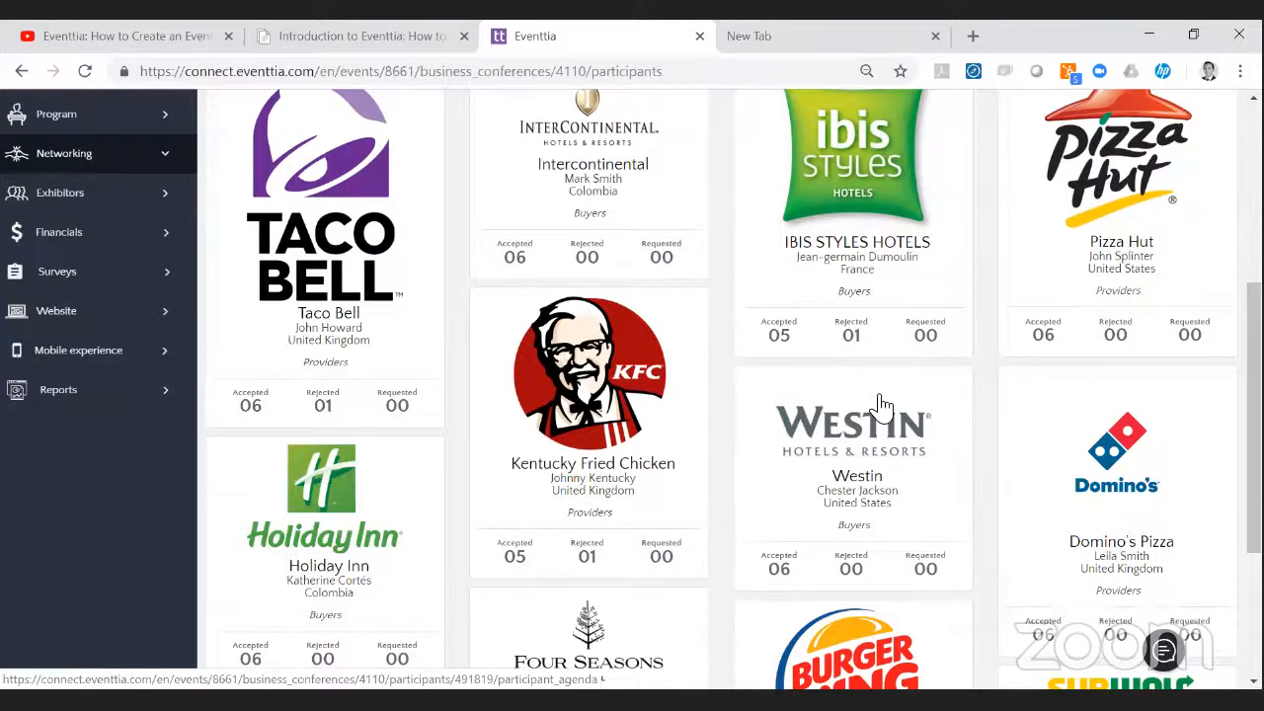
pyautogui.scroll(-1, 875, 404)
pyautogui.scroll(5, 646, 147)
# Filter the participants by the type Buyers and open Westin's meeting agenda from the matches.
pyautogui.click(646, 147)
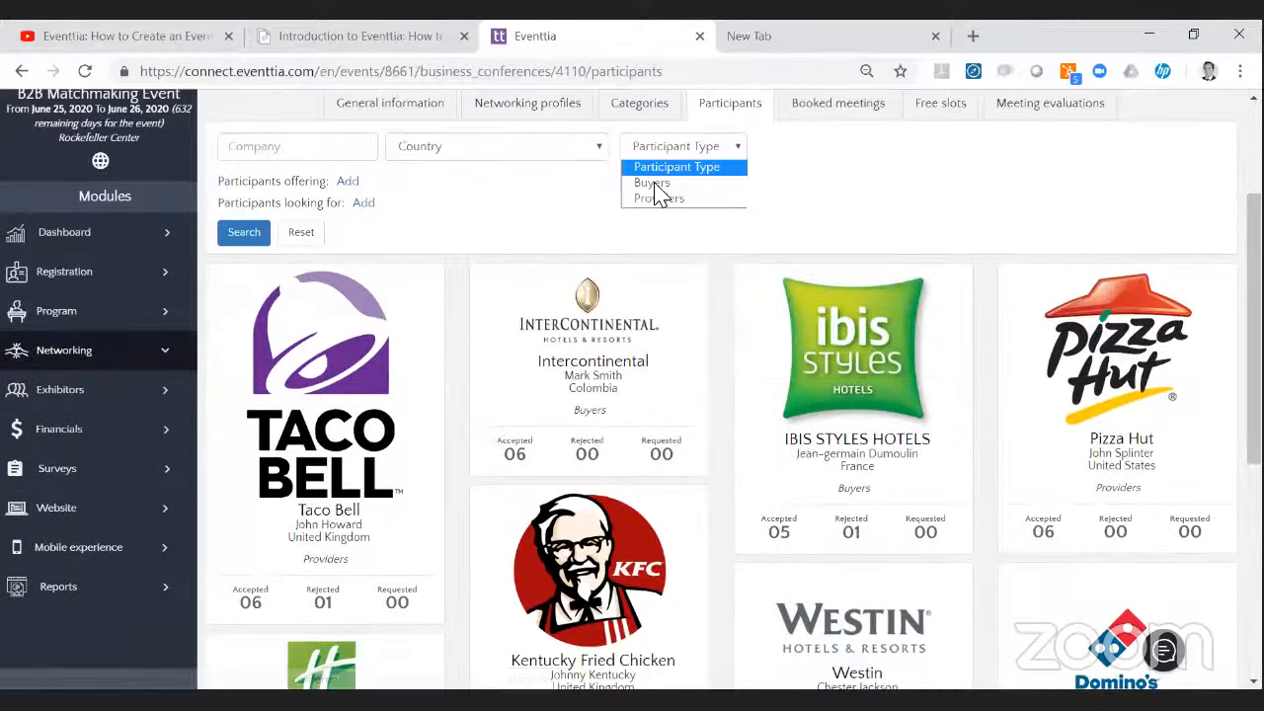
pyautogui.click(653, 184)
pyautogui.click(233, 241)
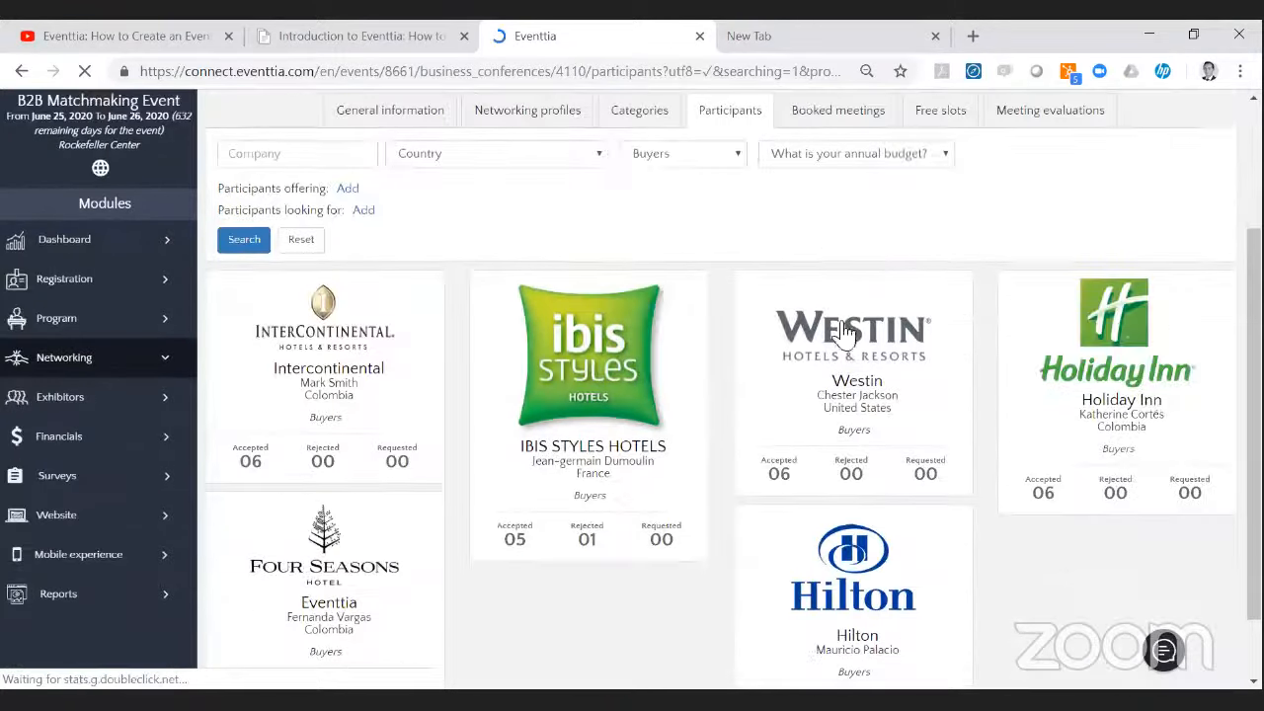
pyautogui.scroll(-1, 844, 332)
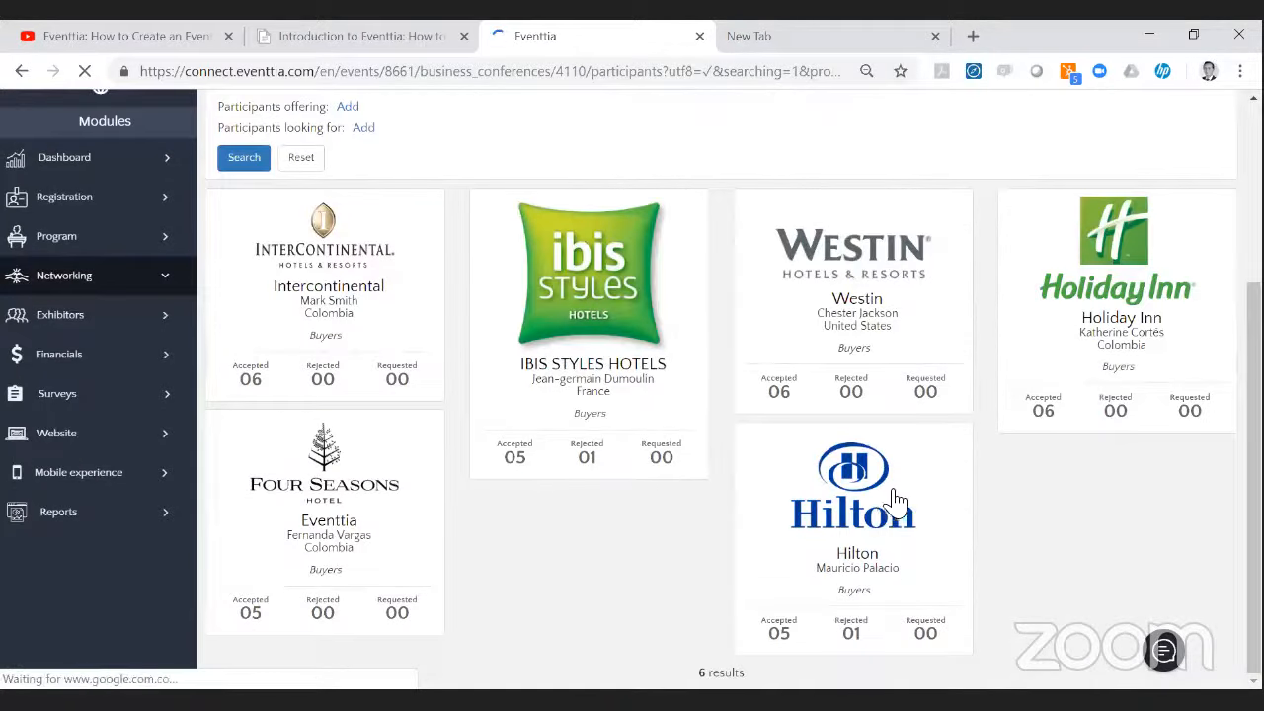
pyautogui.click(895, 352)
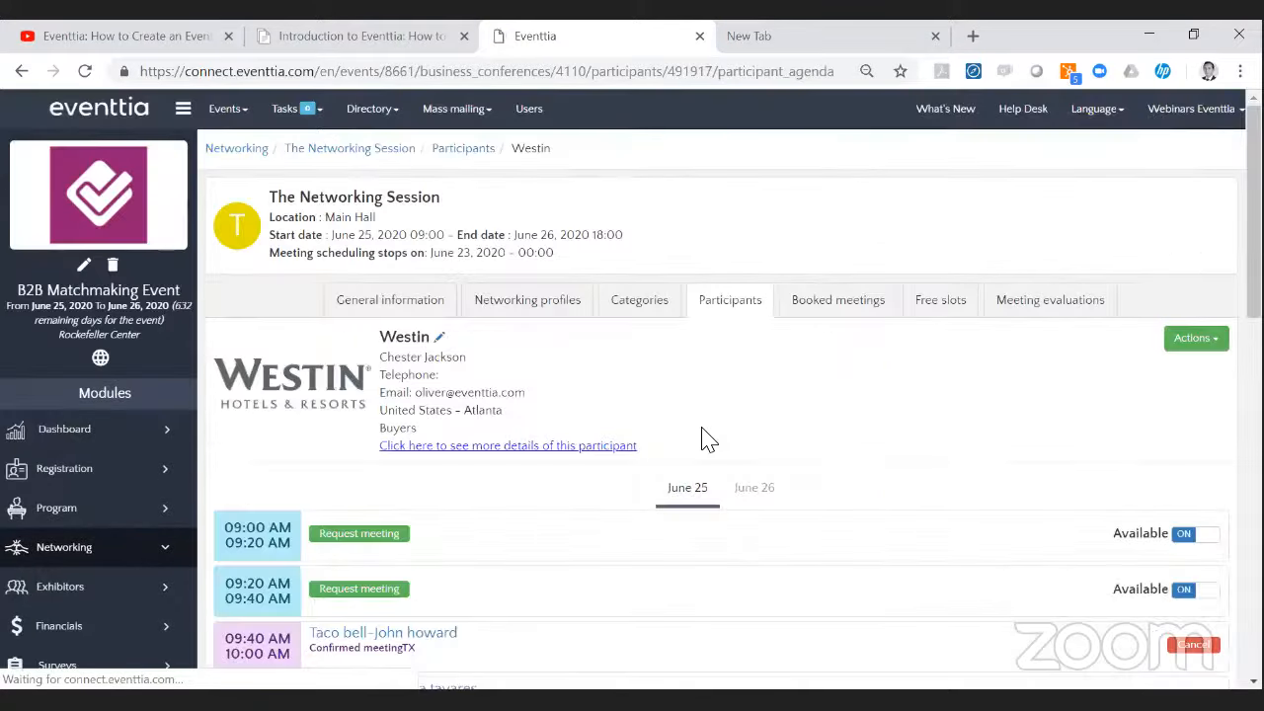
# Start a meeting request for Westin's June 25 09:00 AM slot from Pizza Hut with the message "Hi, I would like to have a meeting. Best.".
pyautogui.scroll(-1, 468, 341)
pyautogui.scroll(-2, 467, 341)
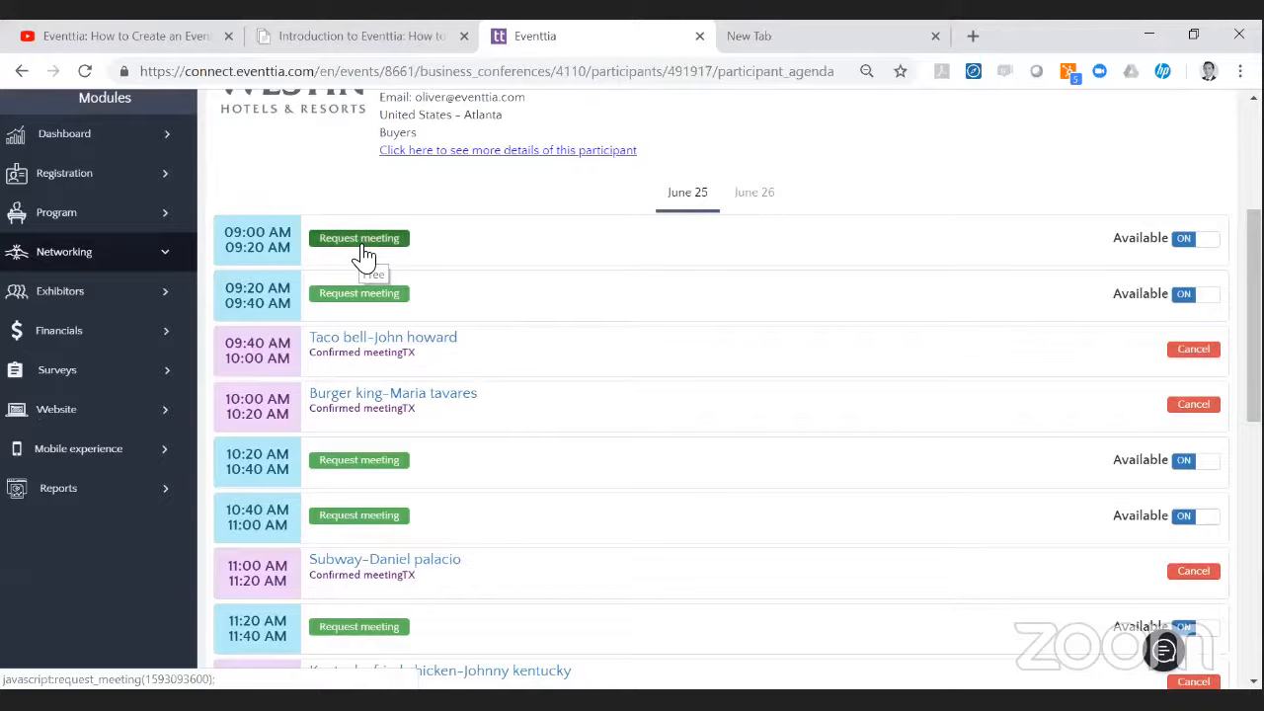
pyautogui.click(363, 249)
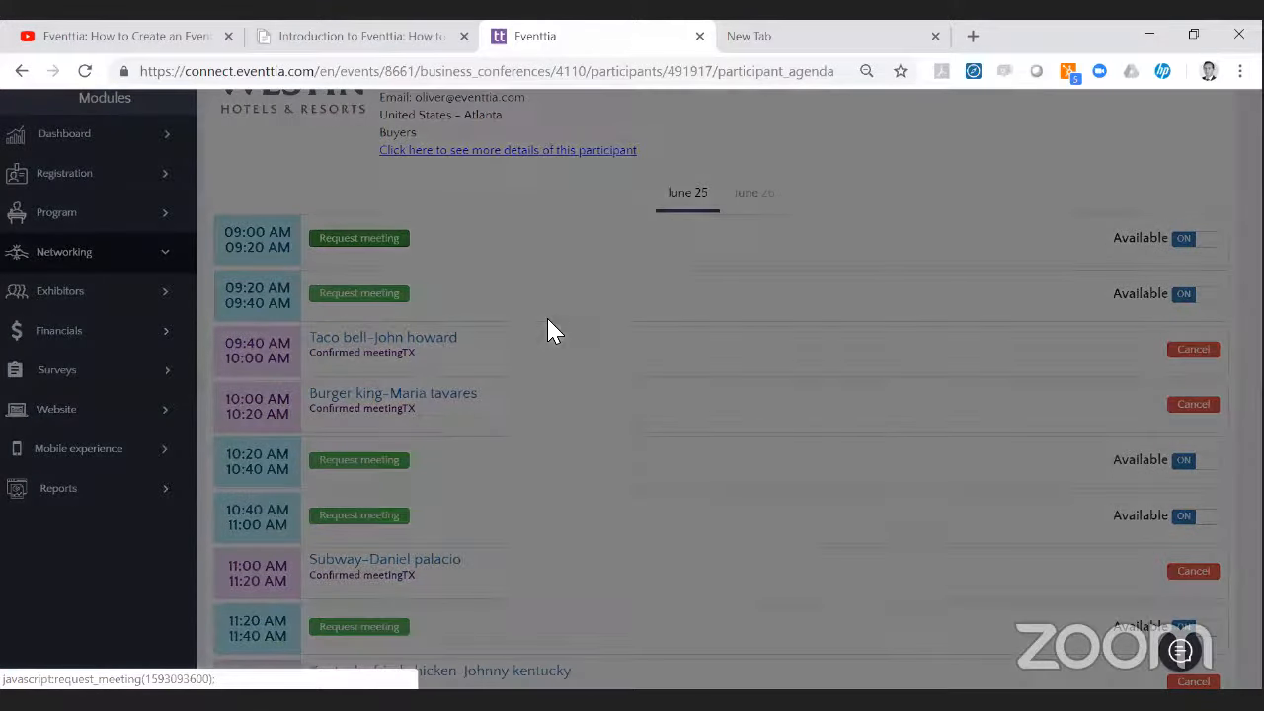
pyautogui.click(547, 324)
pyautogui.click(551, 362)
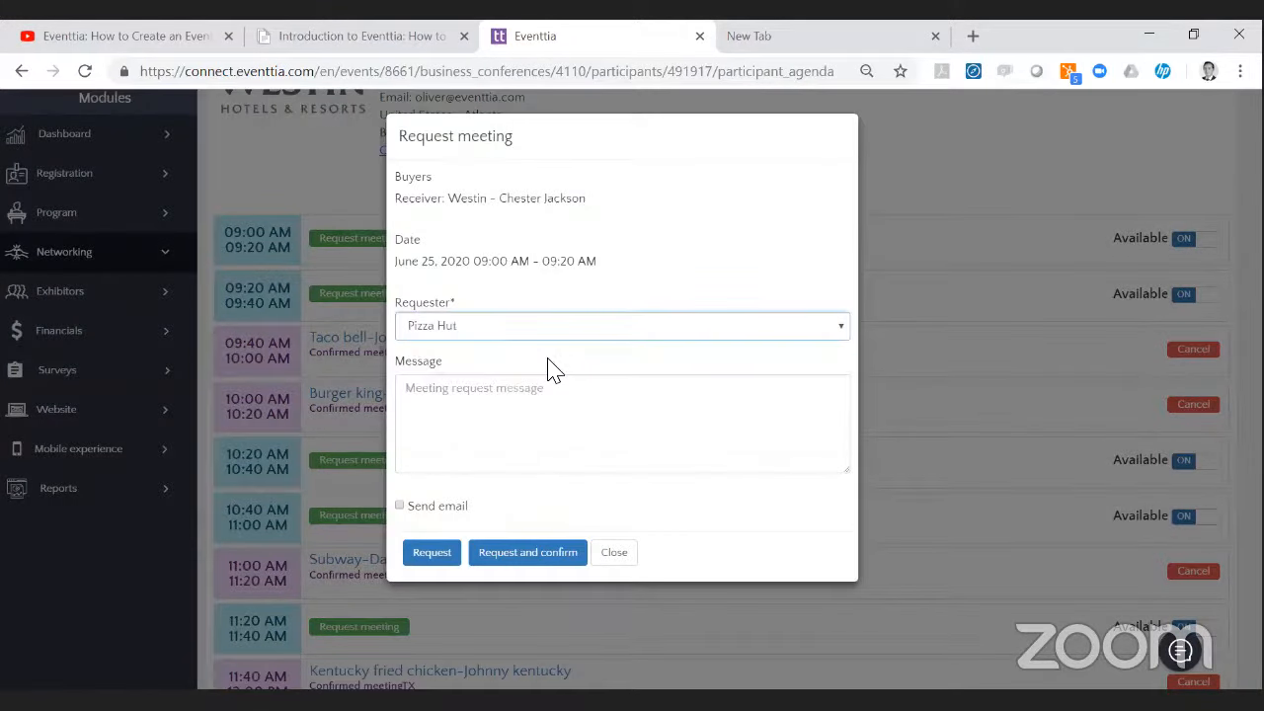
pyautogui.click(547, 392)
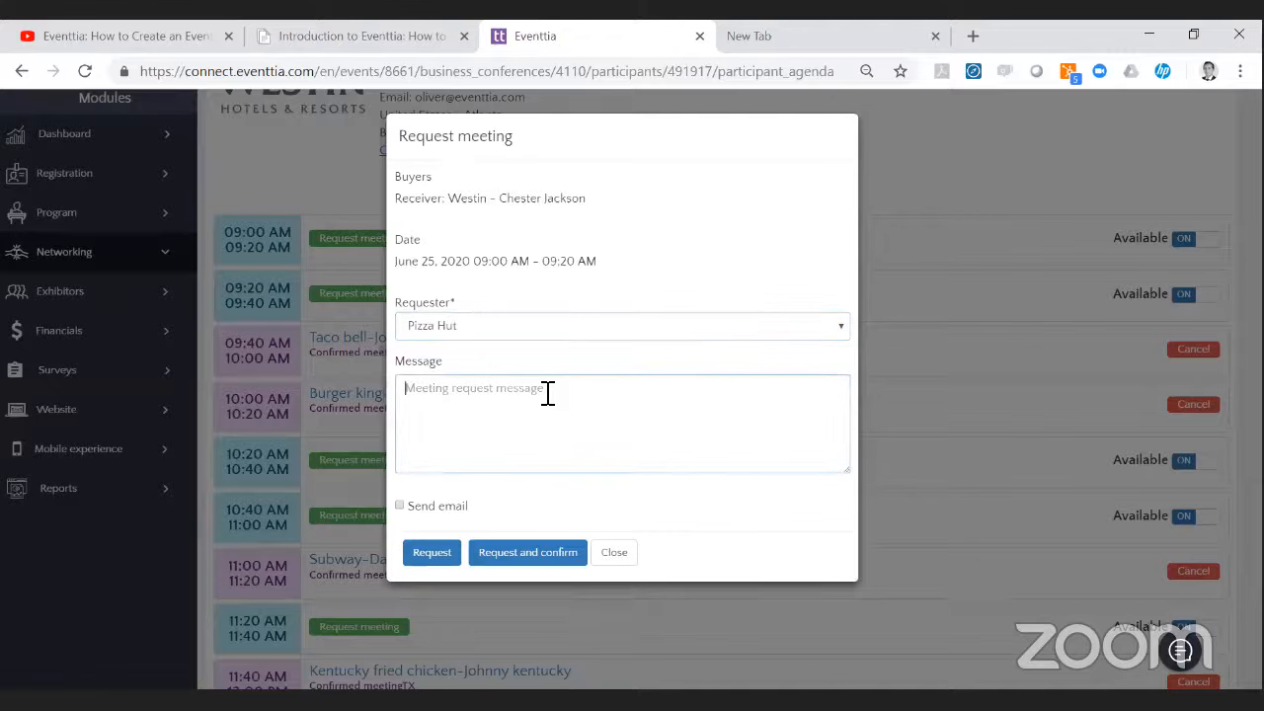
pyautogui.write('Hi.')
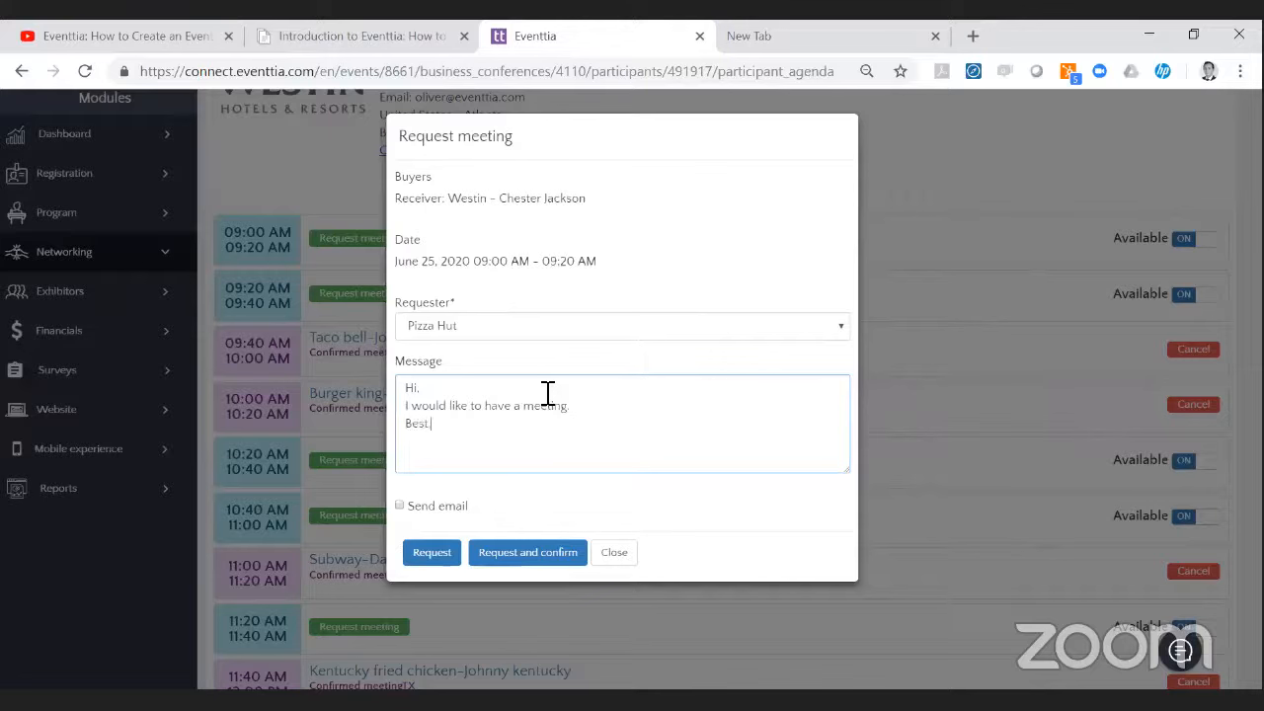
# Try to request and confirm Pizza Hut's meeting with Westin with email sending enabled, and check the response.
pyautogui.click(400, 505)
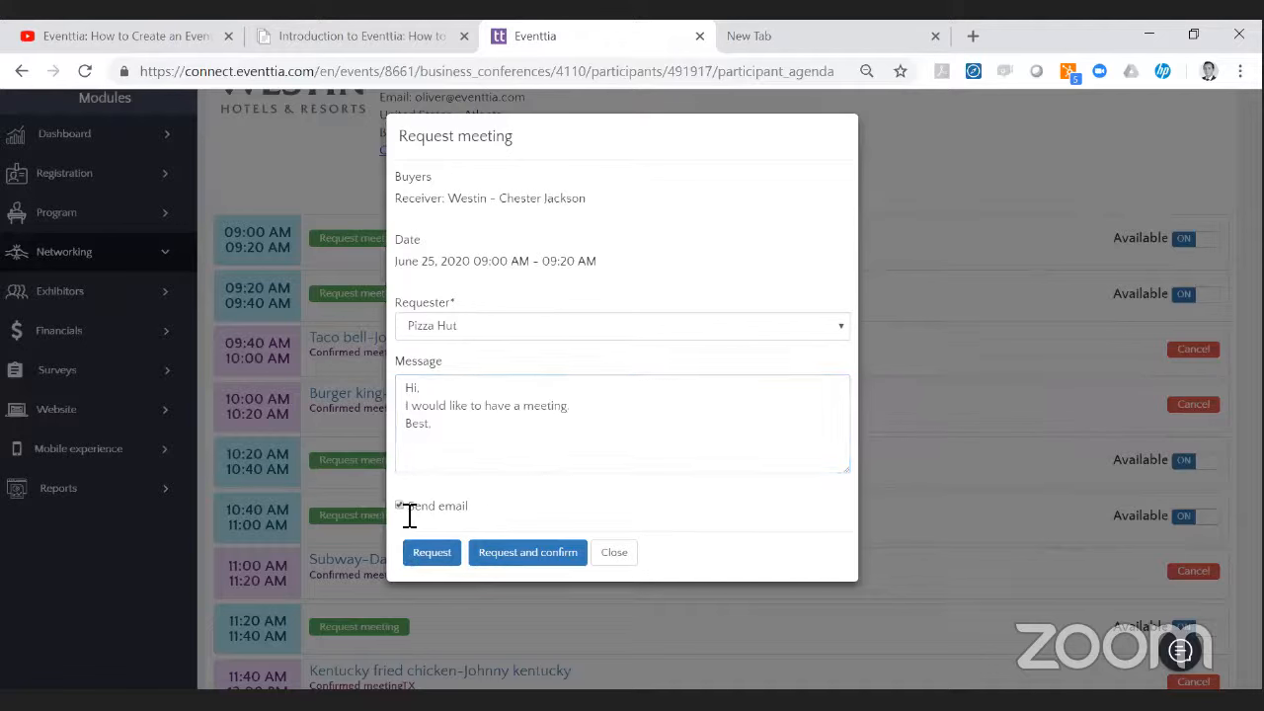
pyautogui.click(522, 559)
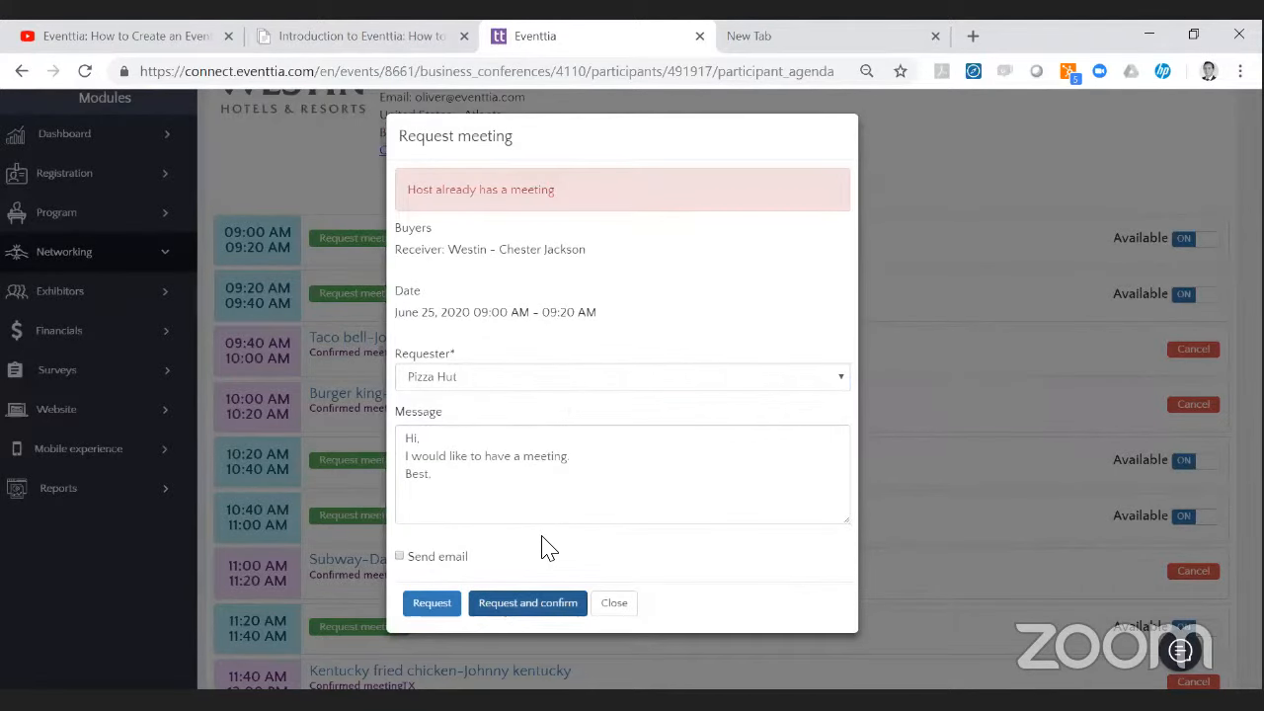
pyautogui.moveTo(408, 202); pyautogui.dragTo(573, 240)
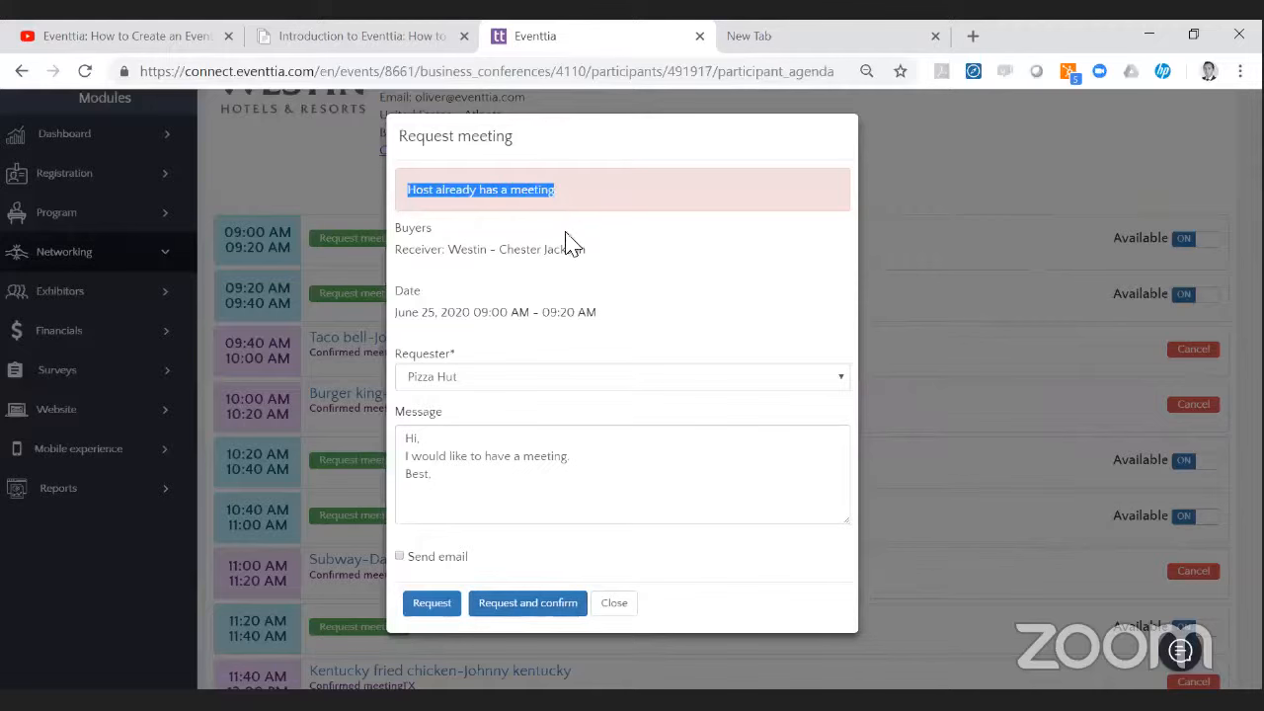
pyautogui.click(573, 242)
# Try to request and confirm the same Westin slot with Subway and Taco Bell in turn as the requester.
pyautogui.click(534, 385)
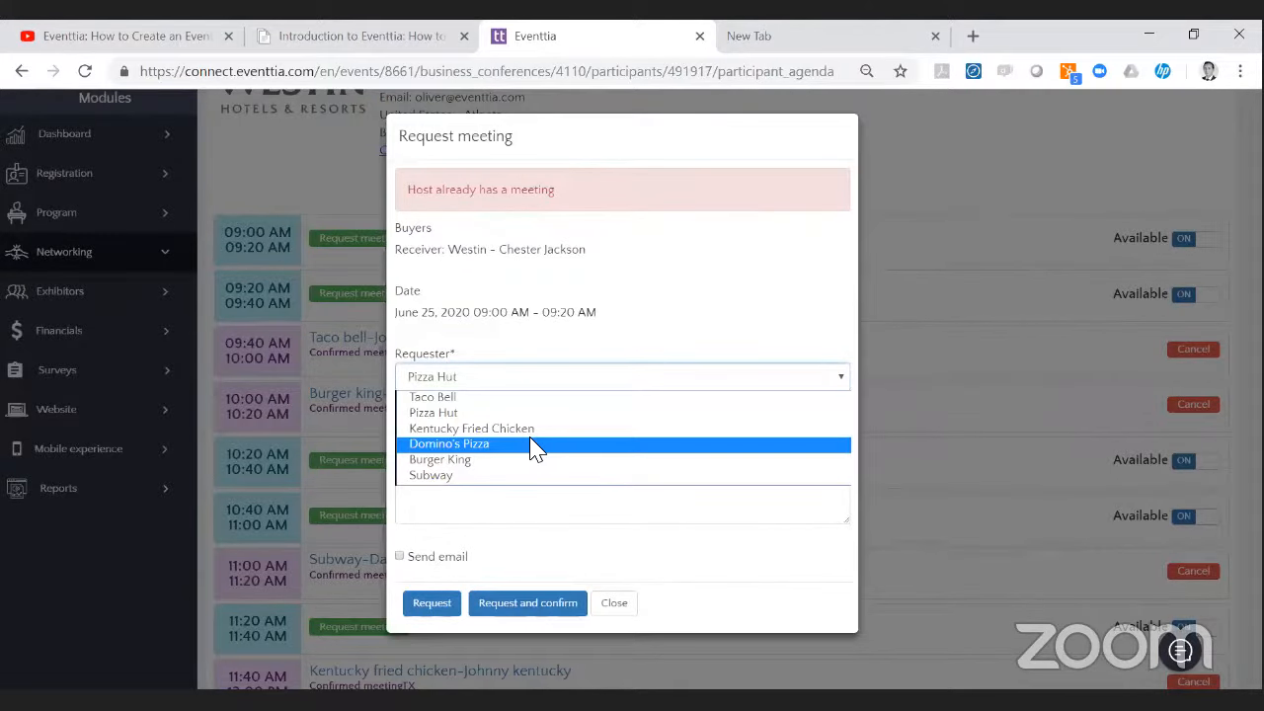
pyautogui.click(531, 446)
pyautogui.click(533, 377)
pyautogui.click(530, 478)
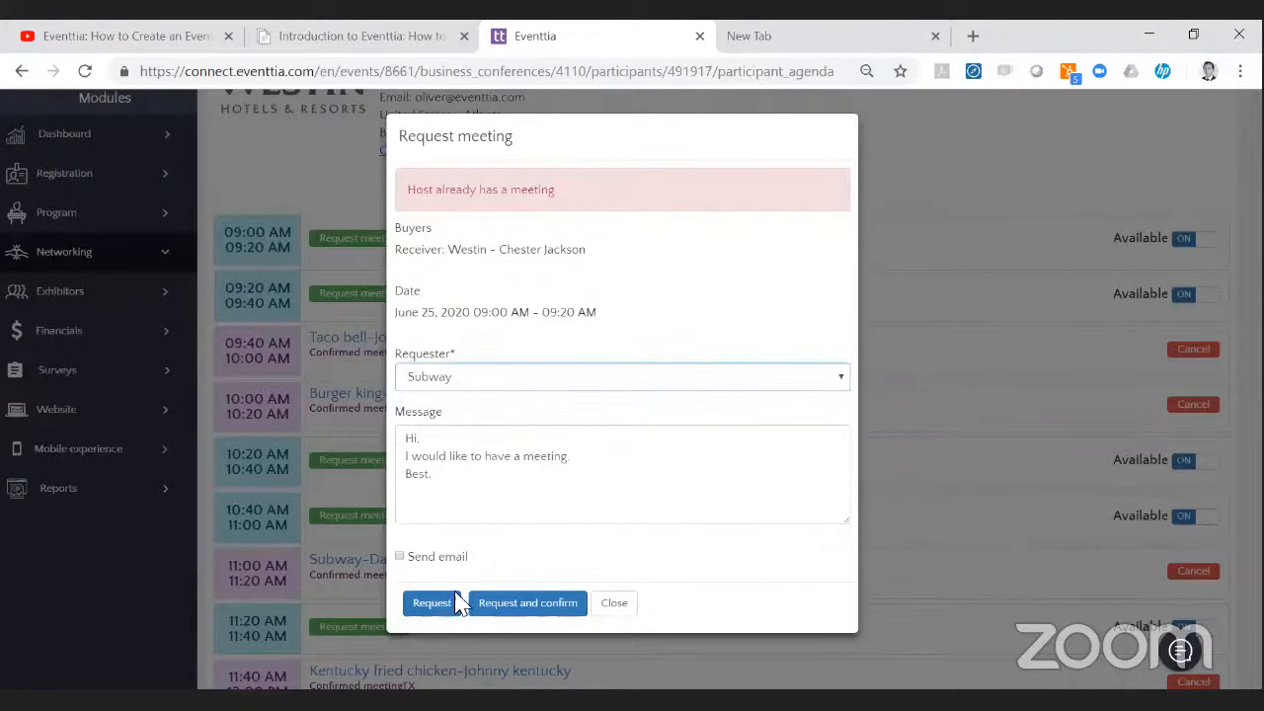
pyautogui.click(516, 602)
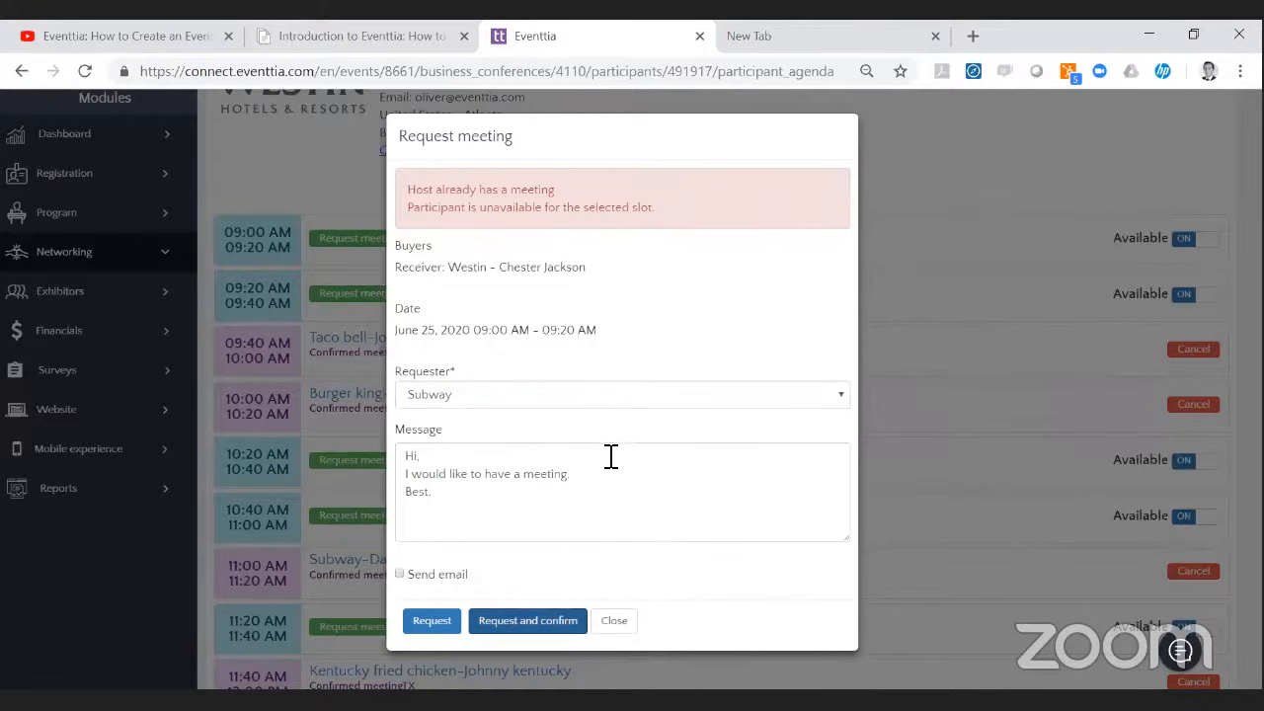
pyautogui.click(632, 406)
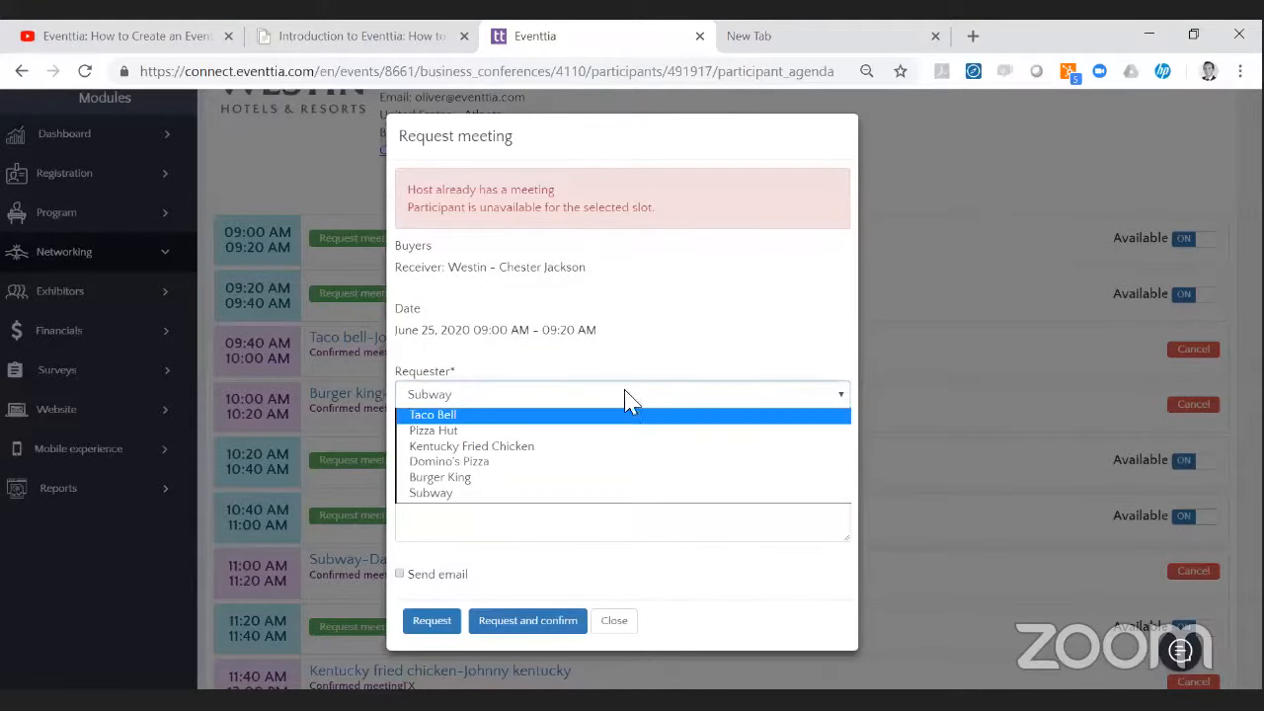
pyautogui.click(629, 413)
pyautogui.click(549, 616)
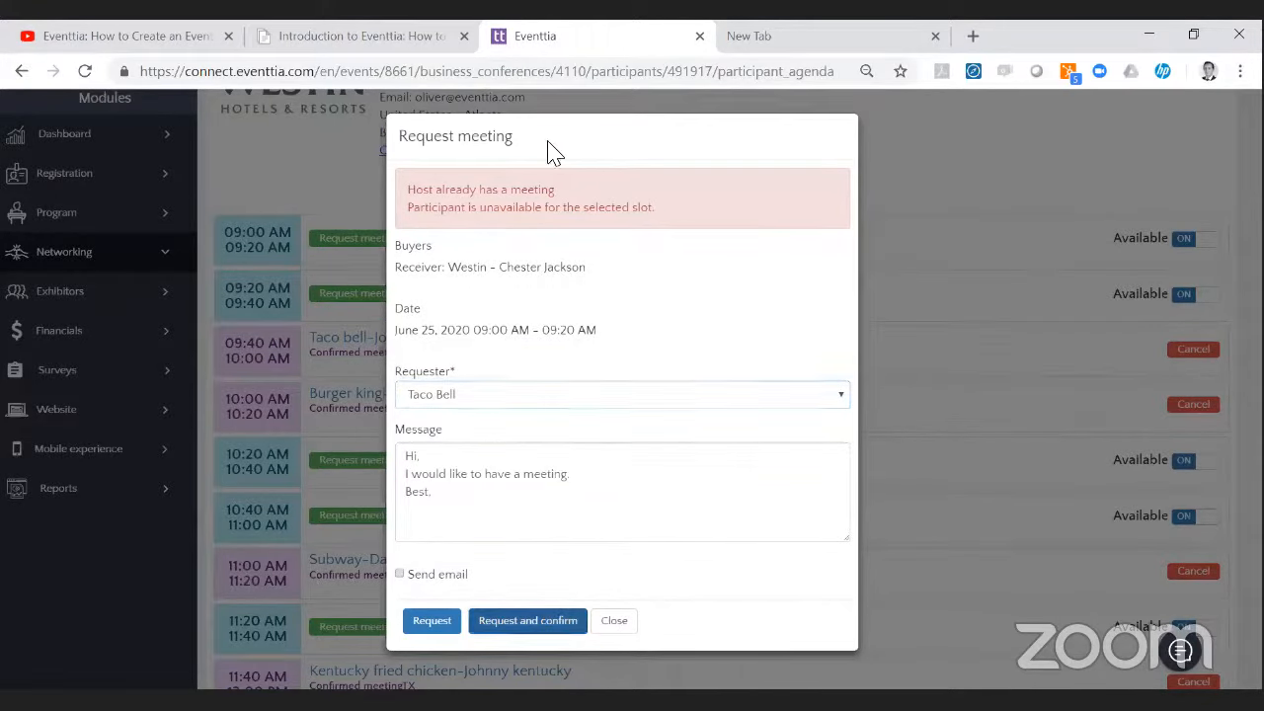
# Try Kentucky Fried Chicken, Pizza Hut and Domino's Pizza in turn as the requester for Westin's 09:00 AM slot.
pyautogui.click(595, 378)
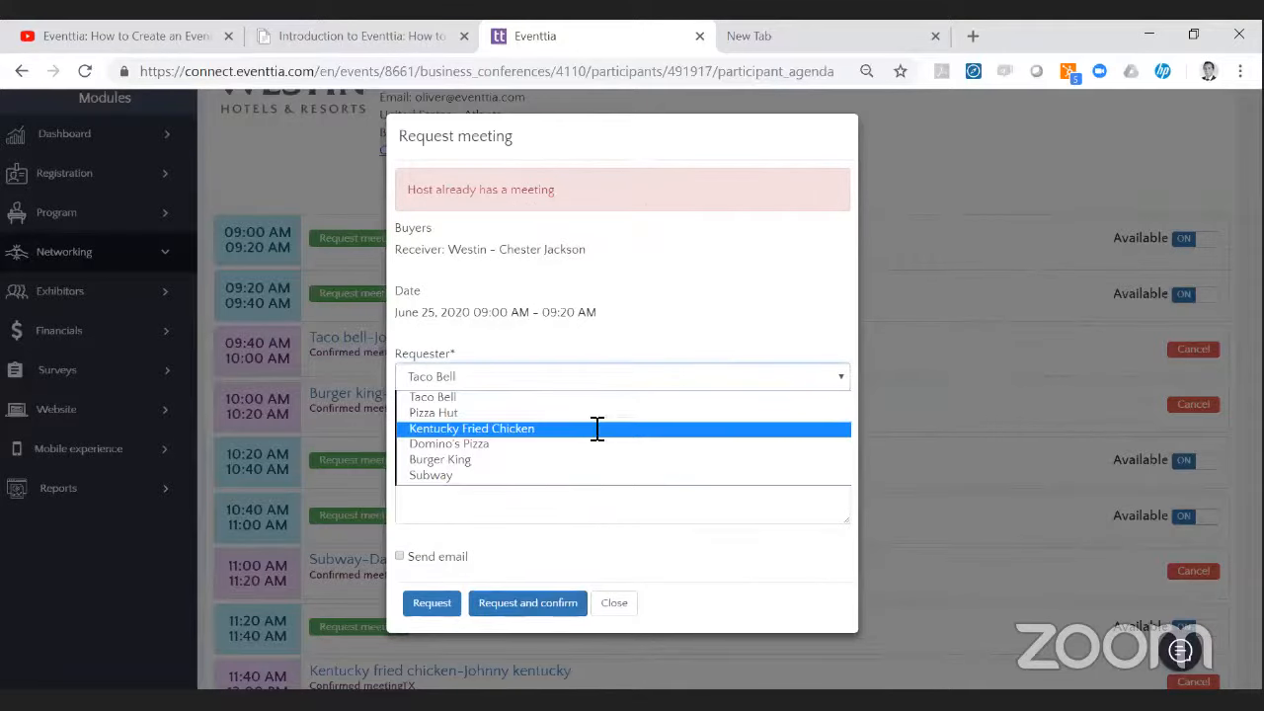
pyautogui.click(596, 429)
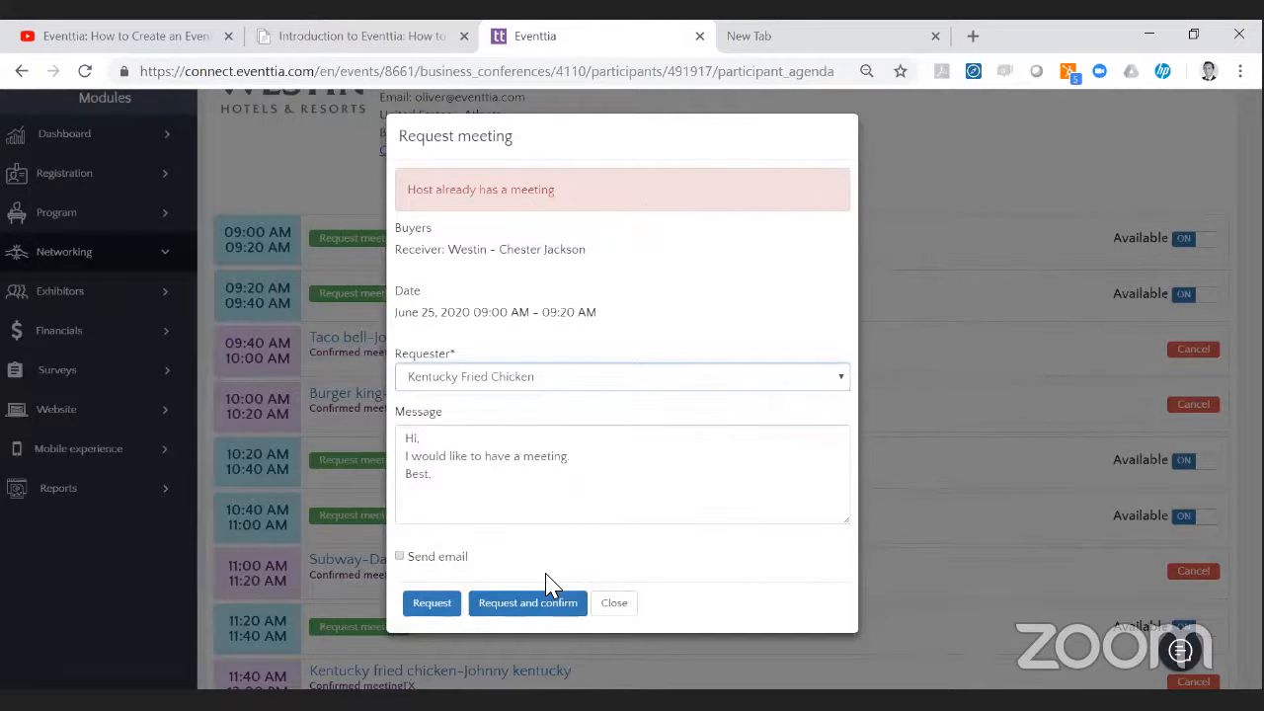
pyautogui.click(583, 375)
pyautogui.click(553, 414)
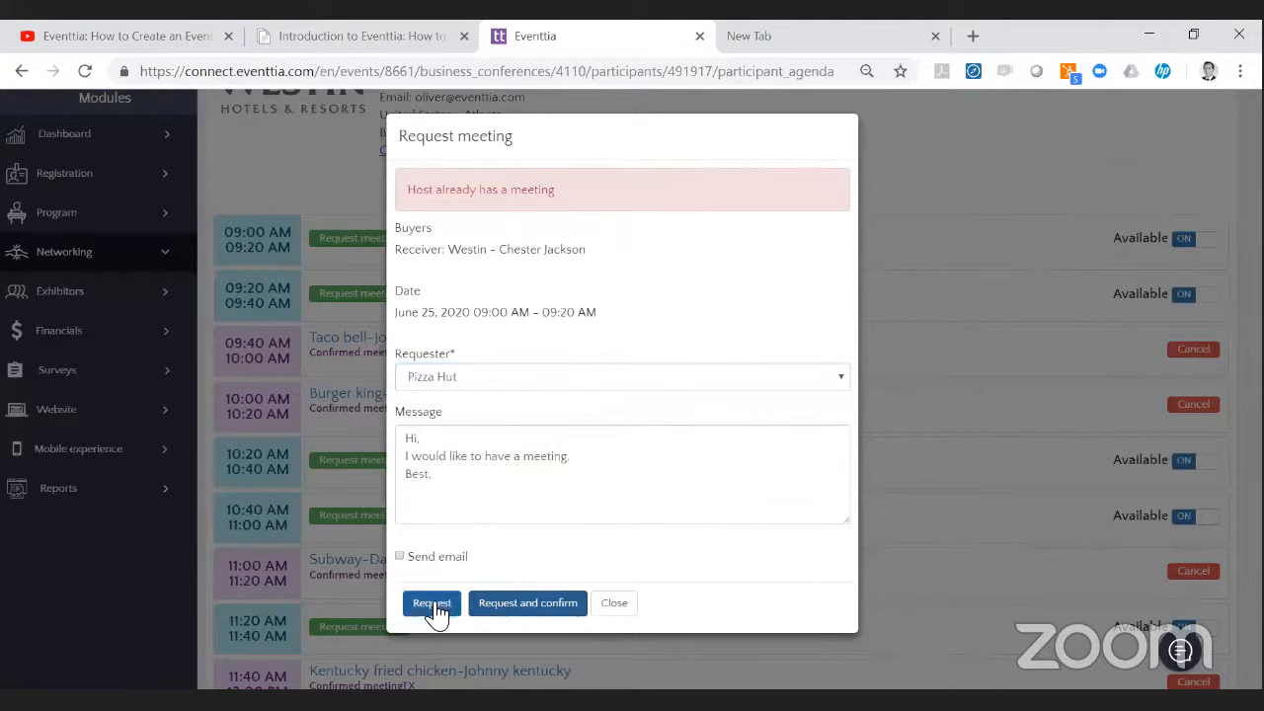
pyautogui.click(513, 471)
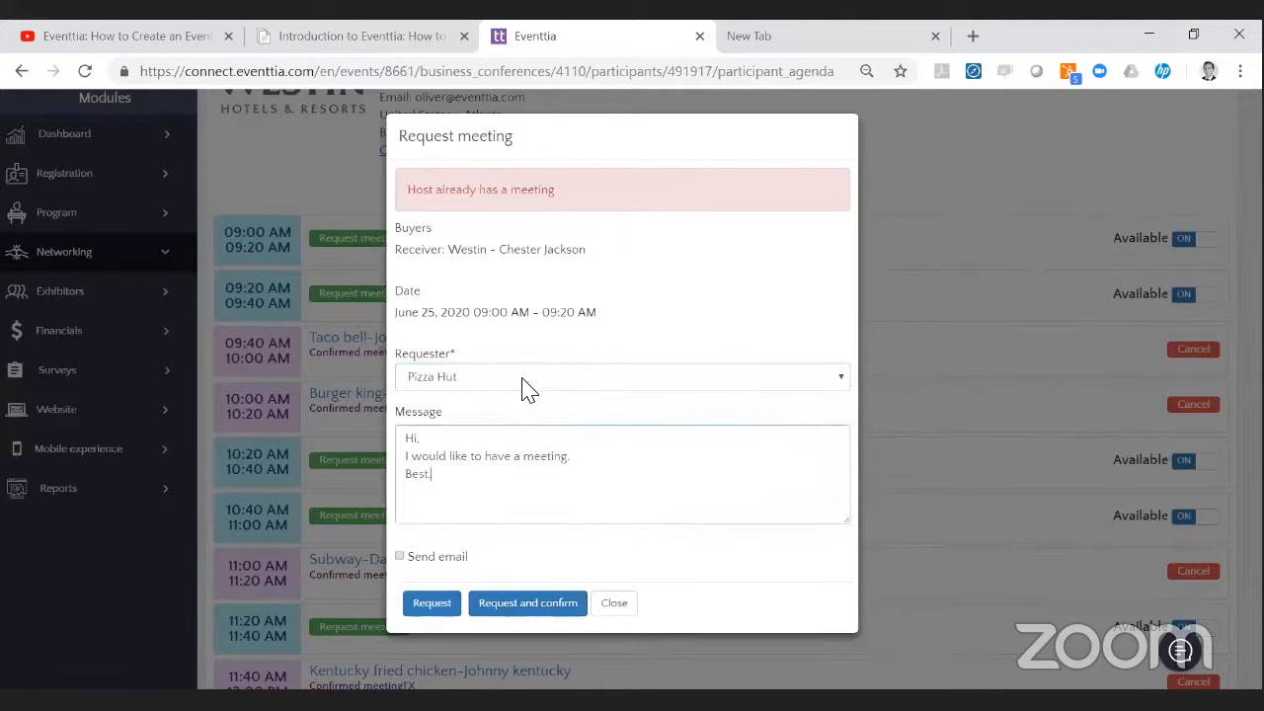
pyautogui.click(525, 380)
pyautogui.click(528, 450)
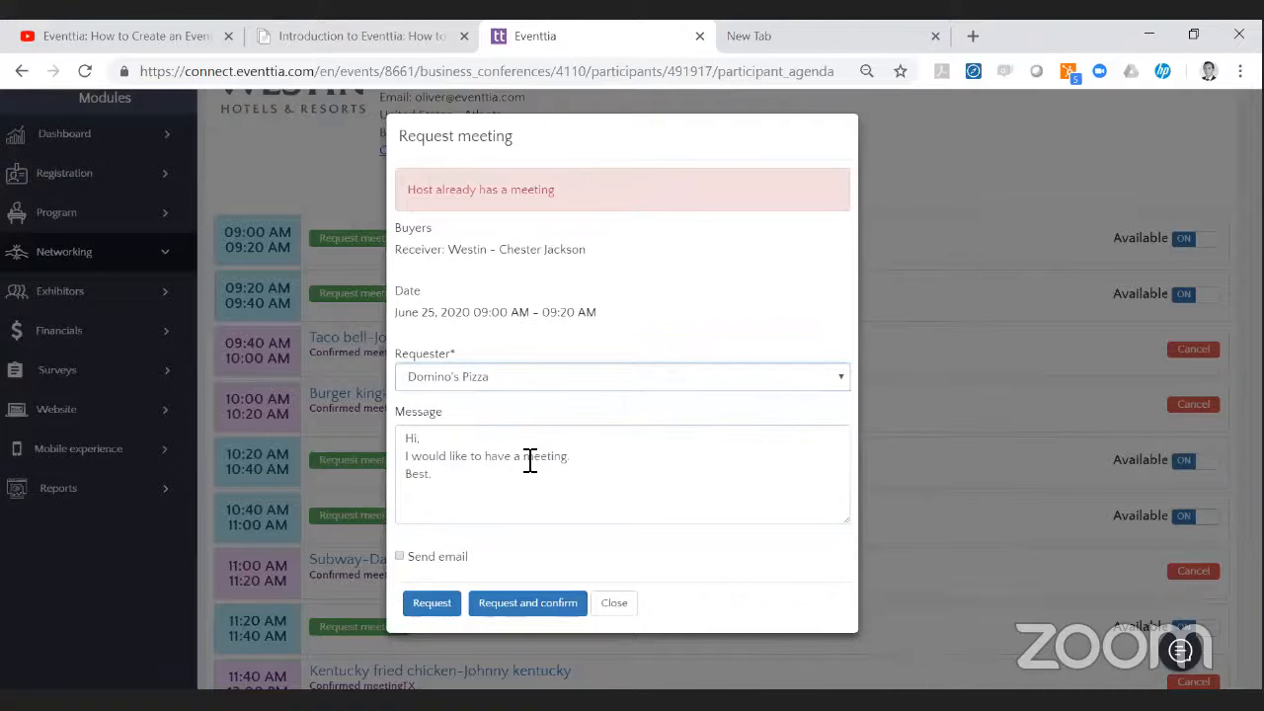
pyautogui.click(562, 599)
# Try the meeting request with Burger King as the requester and email sending enabled, and close the request.
pyautogui.click(570, 394)
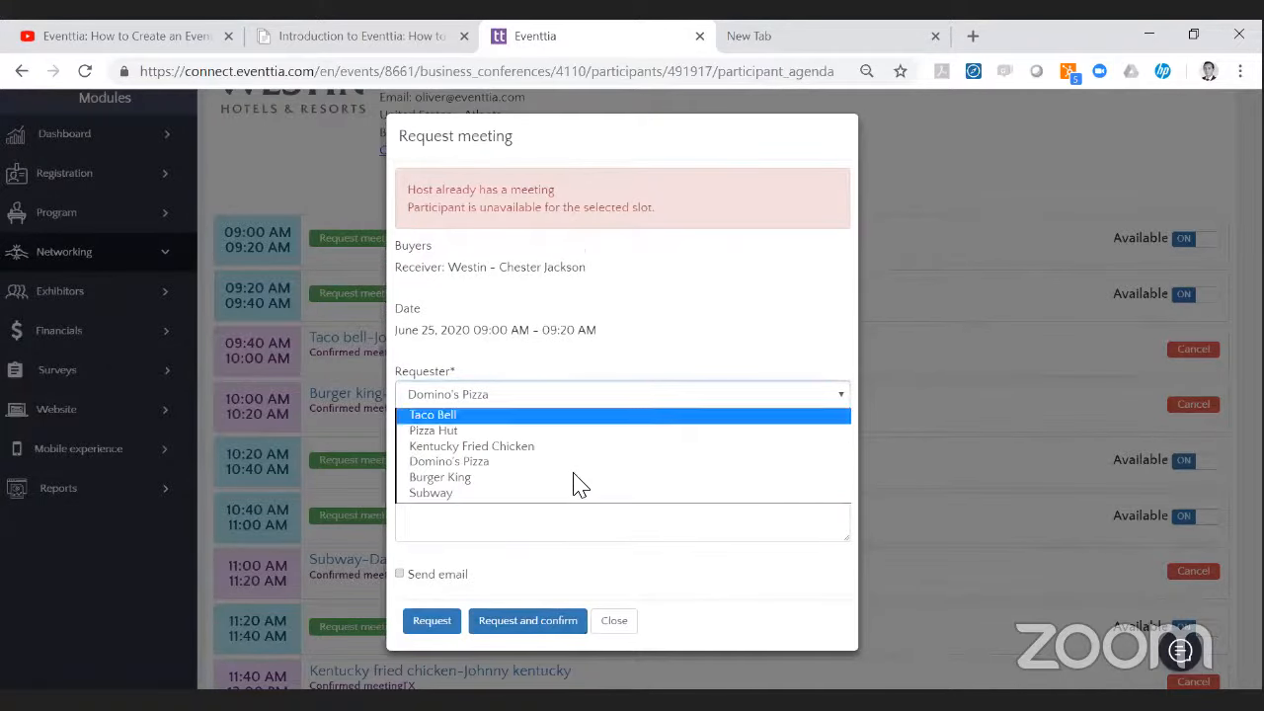
pyautogui.click(578, 477)
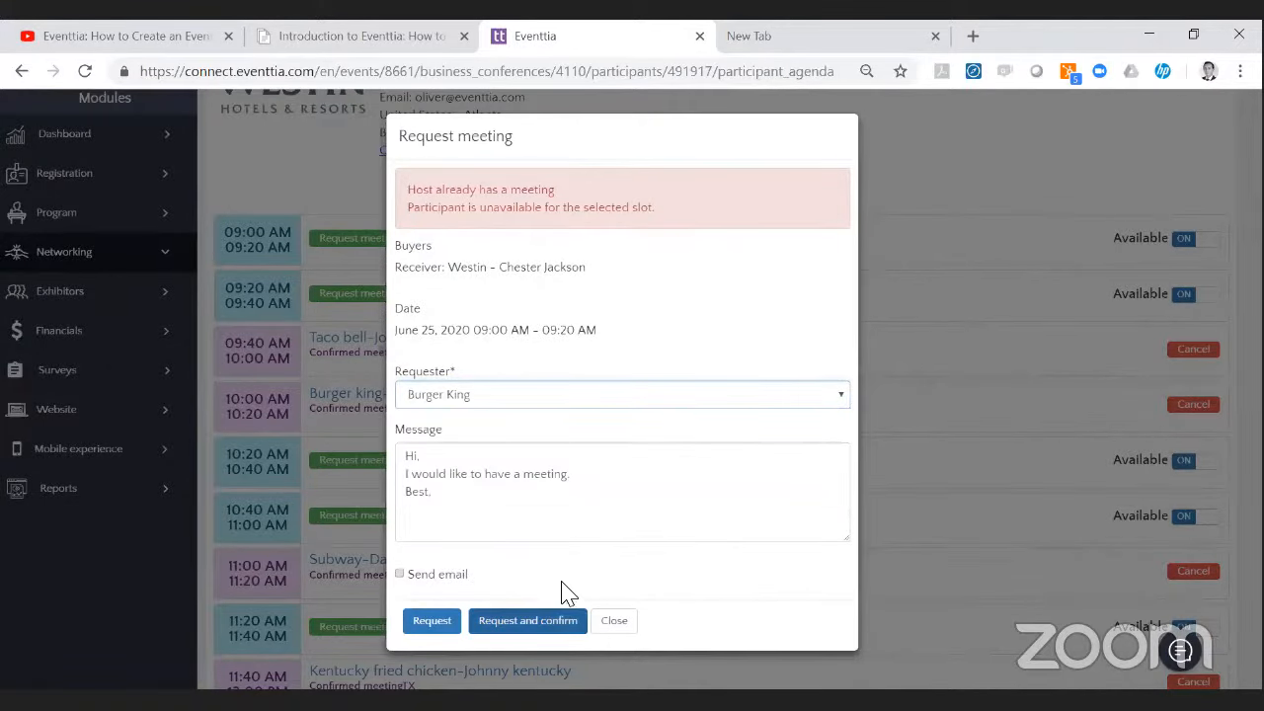
pyautogui.click(399, 575)
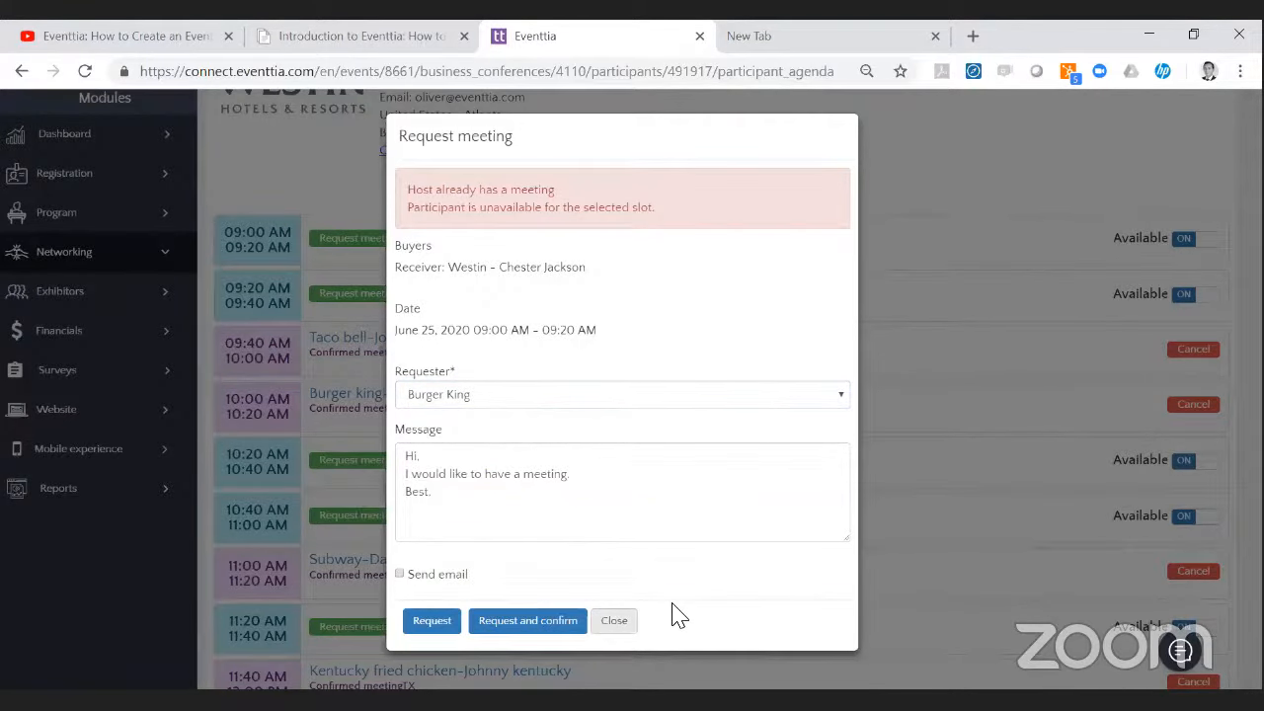
pyautogui.click(622, 618)
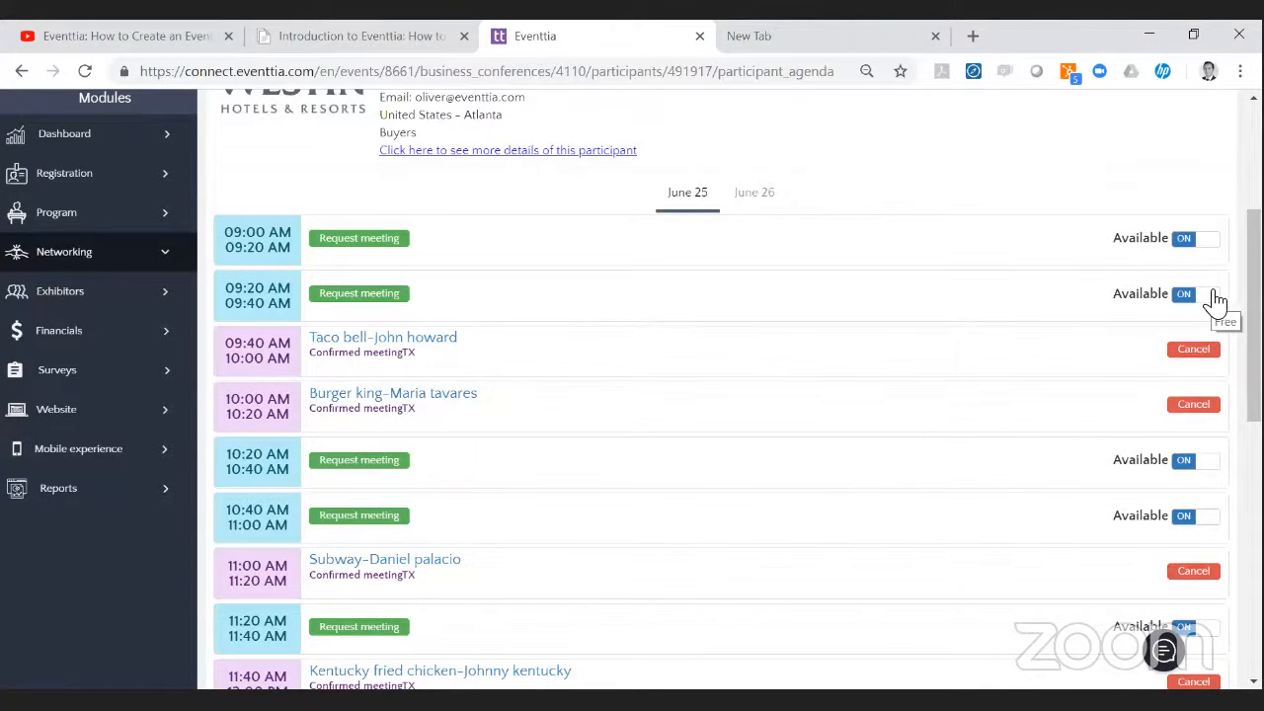
# Look through Westin's free slots and confirmed meetings on June 26 and June 25.
pyautogui.click(754, 192)
pyautogui.scroll(-3, 727, 321)
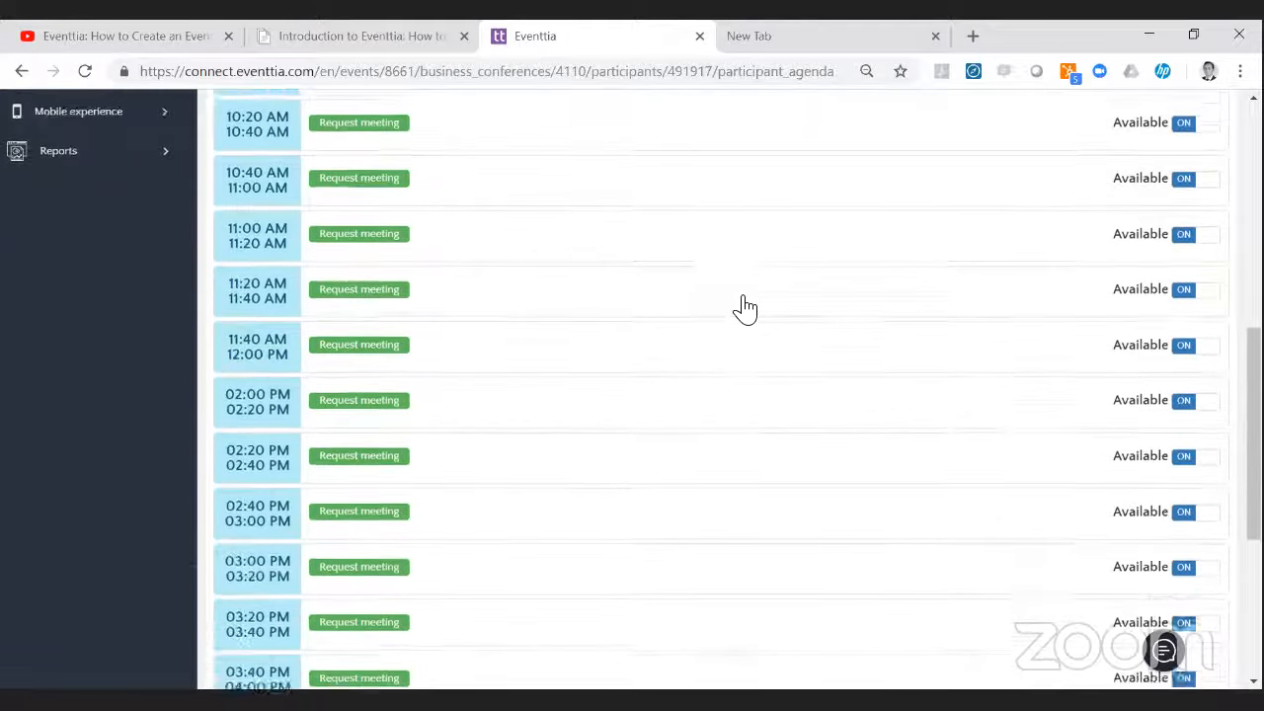
pyautogui.scroll(4, 745, 305)
pyautogui.click(692, 291)
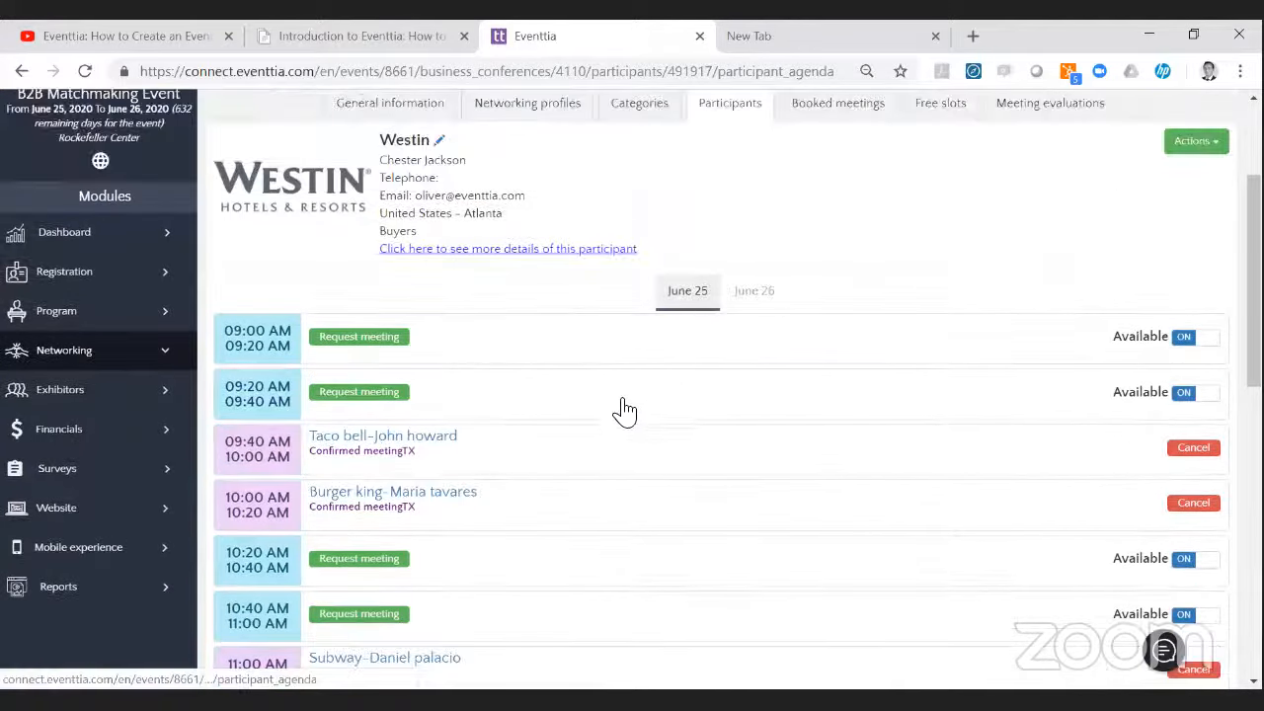
pyautogui.scroll(-5, 632, 389)
pyautogui.scroll(5, 791, 364)
pyautogui.scroll(3, 1172, 362)
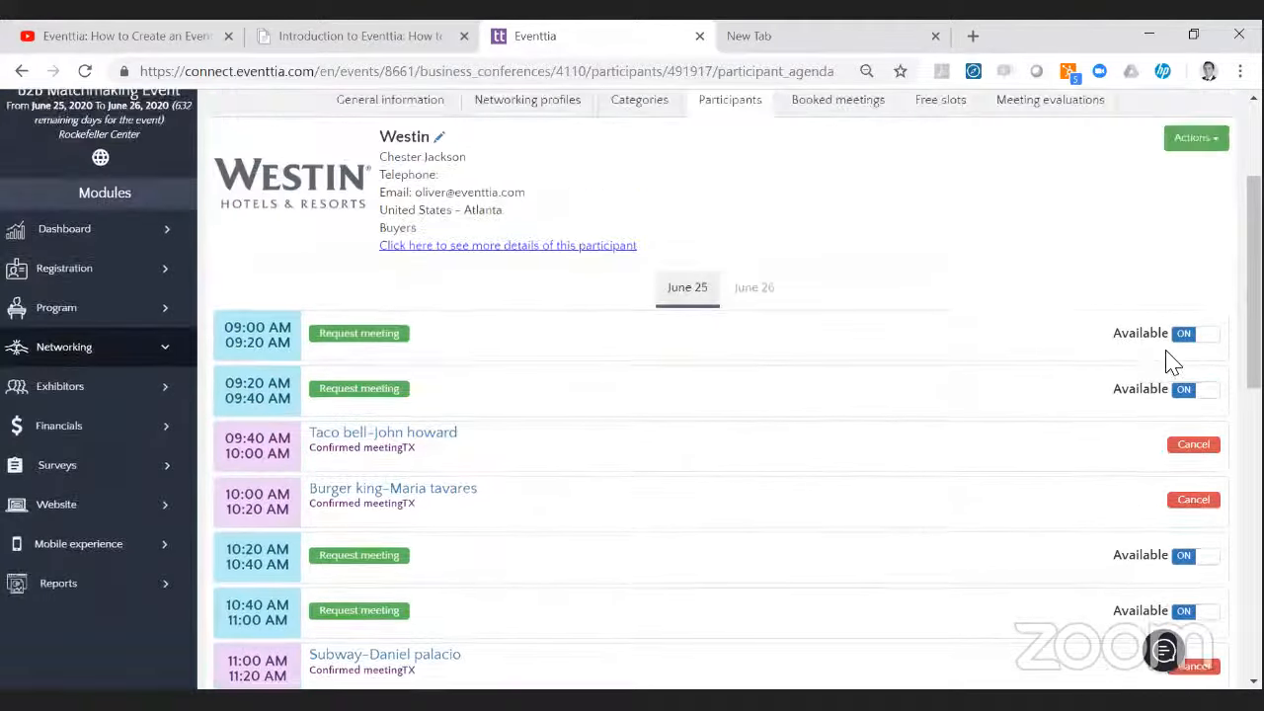
# Download Westin's meeting agenda as a PDF and look through its June 25 and June 26 pages.
pyautogui.click(1196, 239)
pyautogui.click(1185, 273)
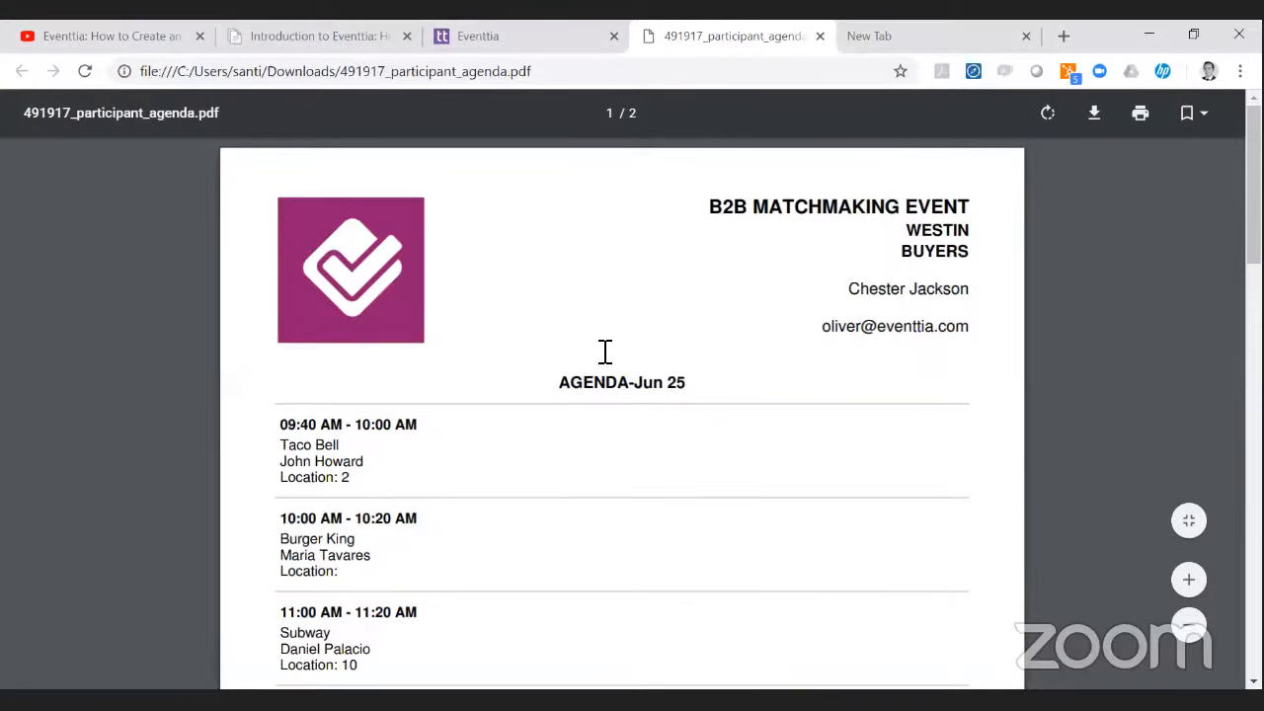
pyautogui.scroll(-2, 514, 366)
pyautogui.scroll(-2, 534, 336)
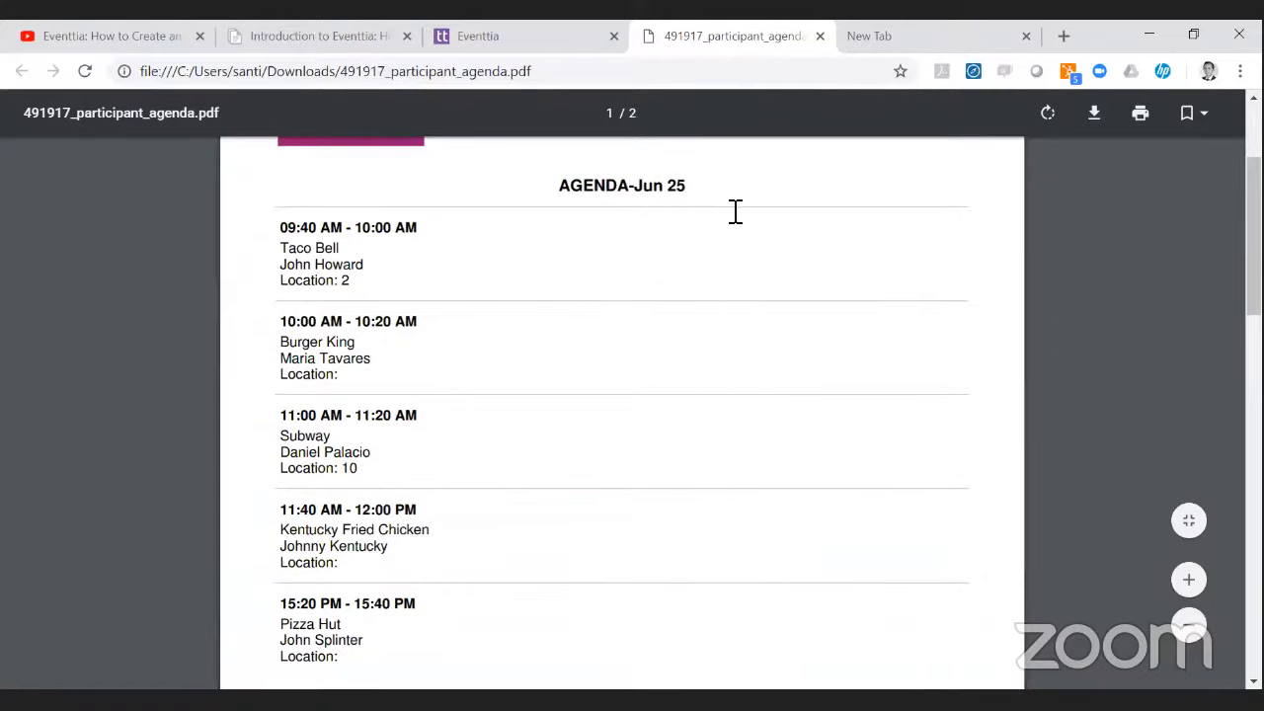
pyautogui.scroll(3, 717, 372)
pyautogui.scroll(-7, 722, 373)
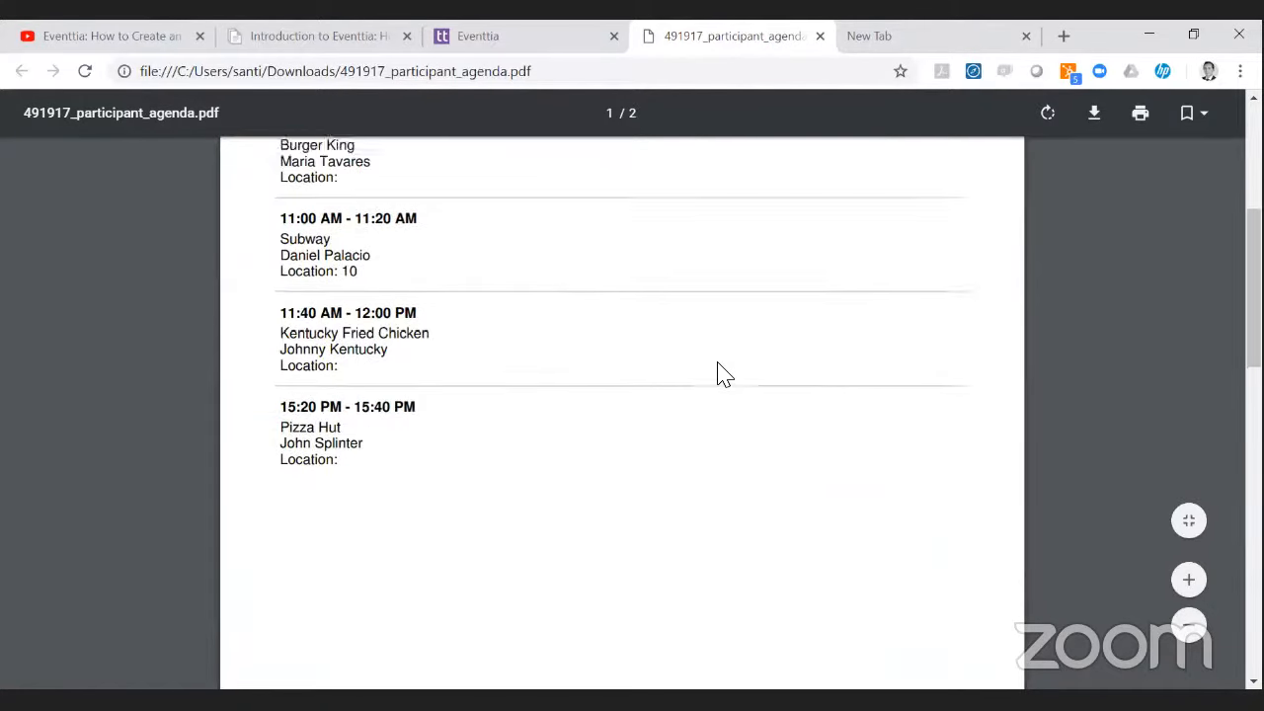
pyautogui.scroll(-8, 722, 374)
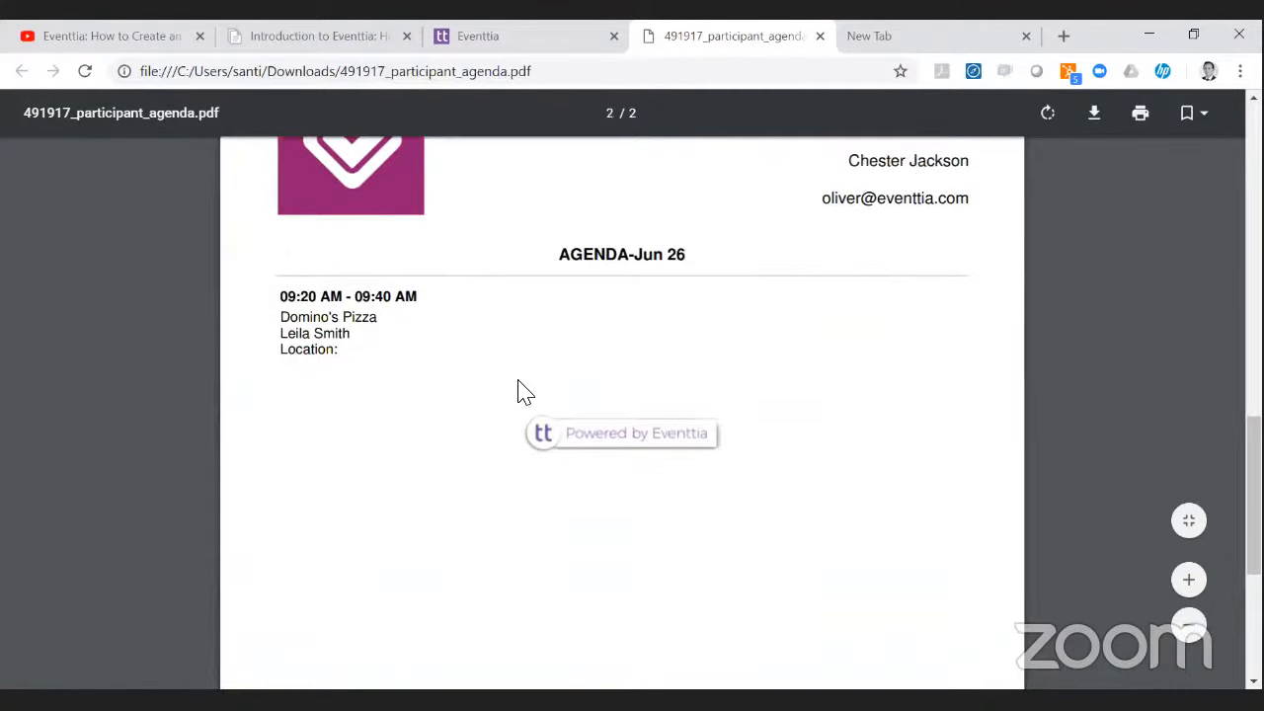
pyautogui.scroll(10, 518, 384)
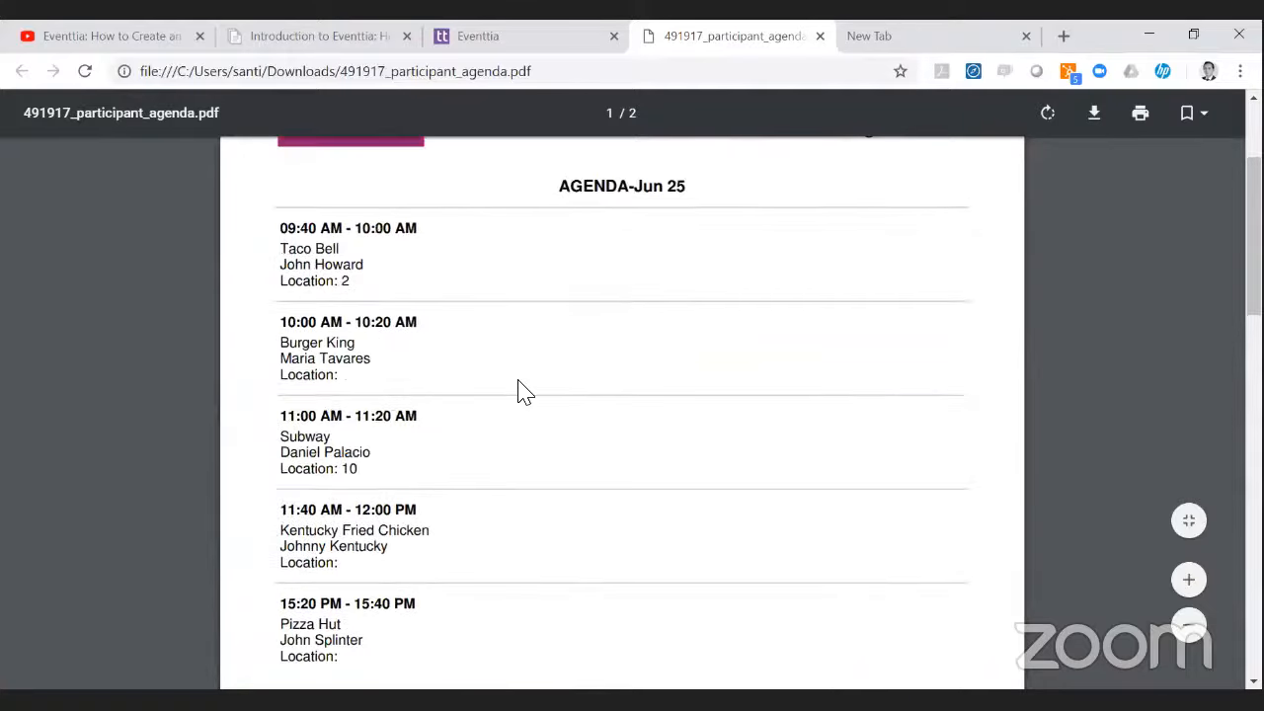
pyautogui.moveTo(397, 257); pyautogui.dragTo(304, 279)
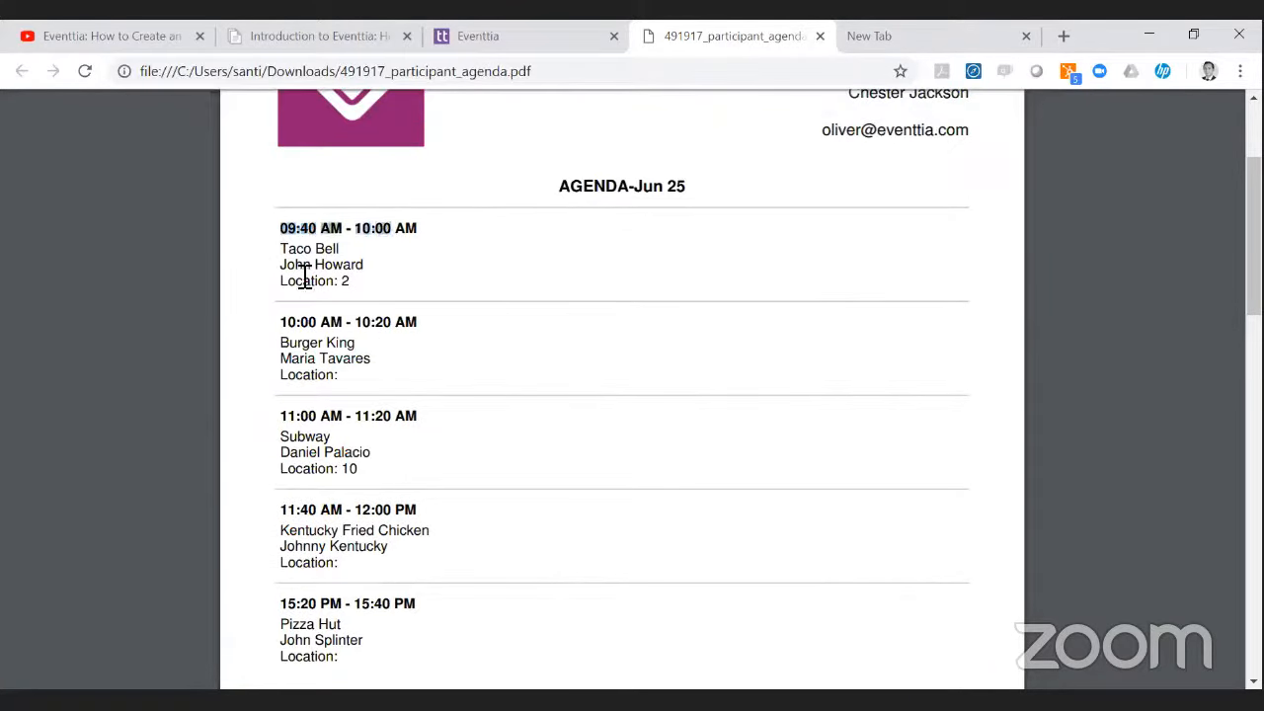
pyautogui.hotkey('alt', 'Tab')
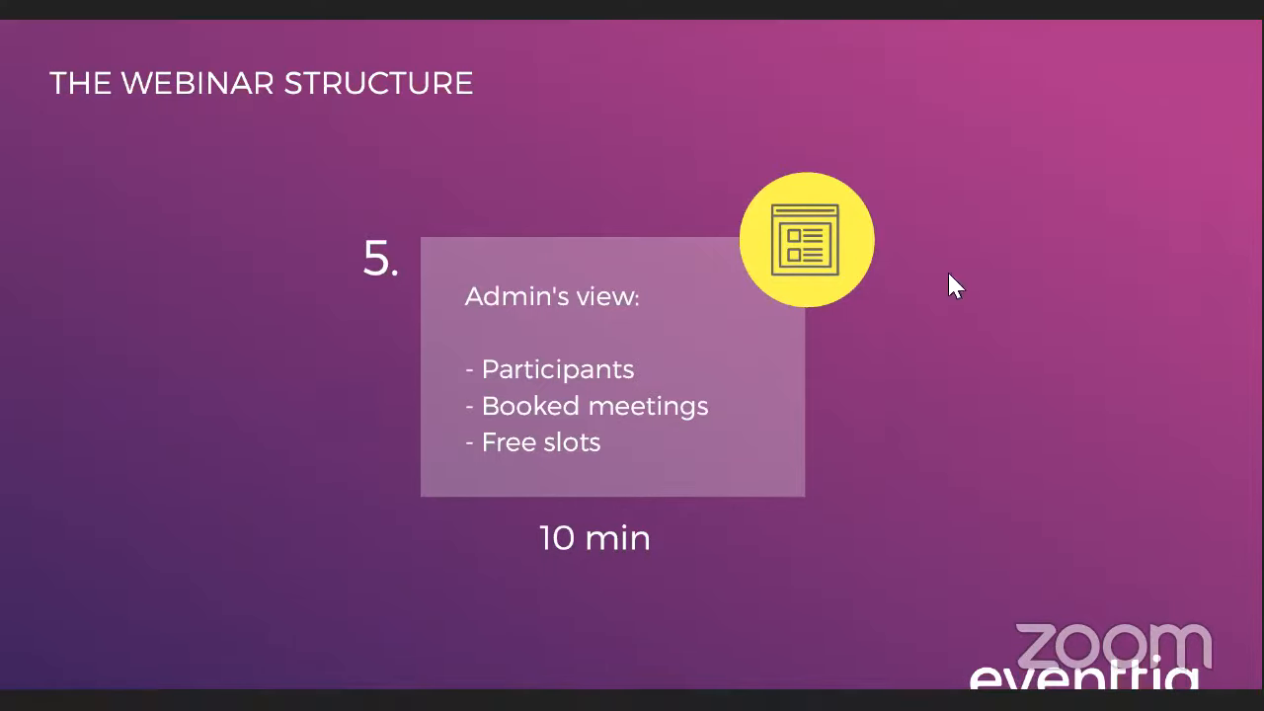
pyautogui.hotkey('alt', 'Tab')
# Open the networking session's booked meetings and filter them by Requested status and the Buyers participant type.
pyautogui.click(837, 303)
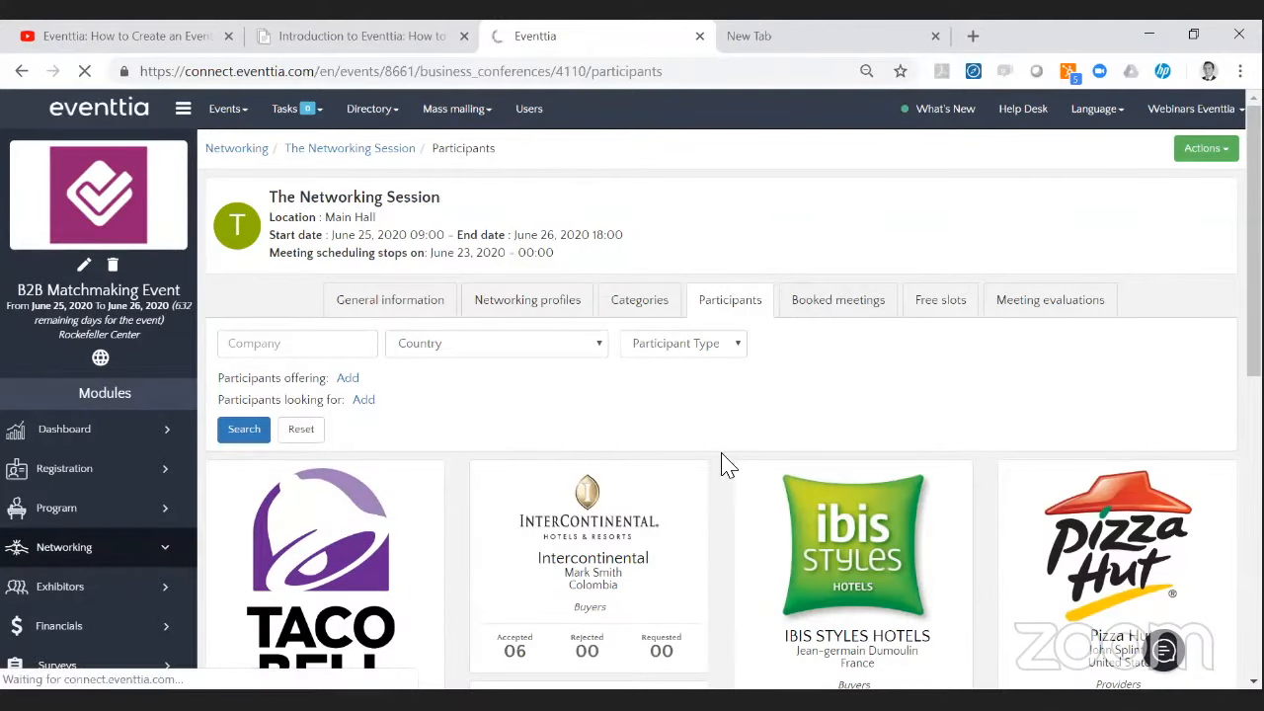
pyautogui.scroll(-2, 958, 512)
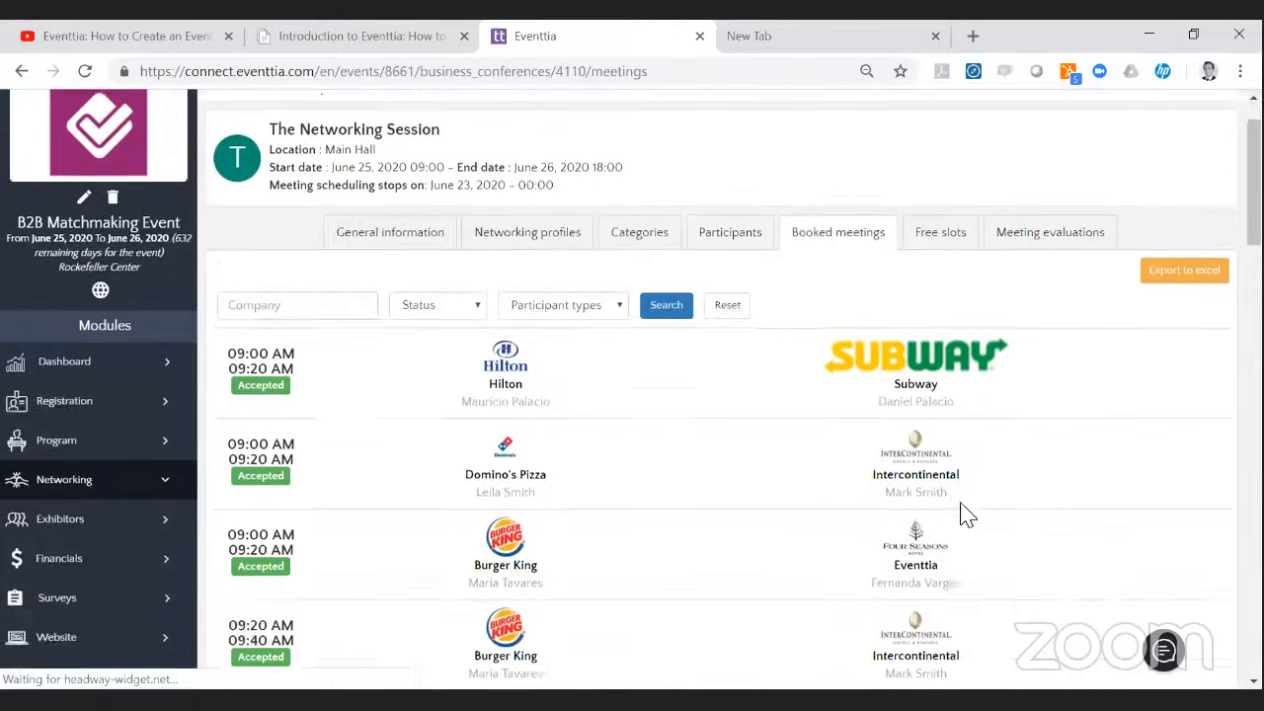
pyautogui.scroll(-2, 626, 333)
pyautogui.scroll(1, 587, 184)
pyautogui.click(438, 176)
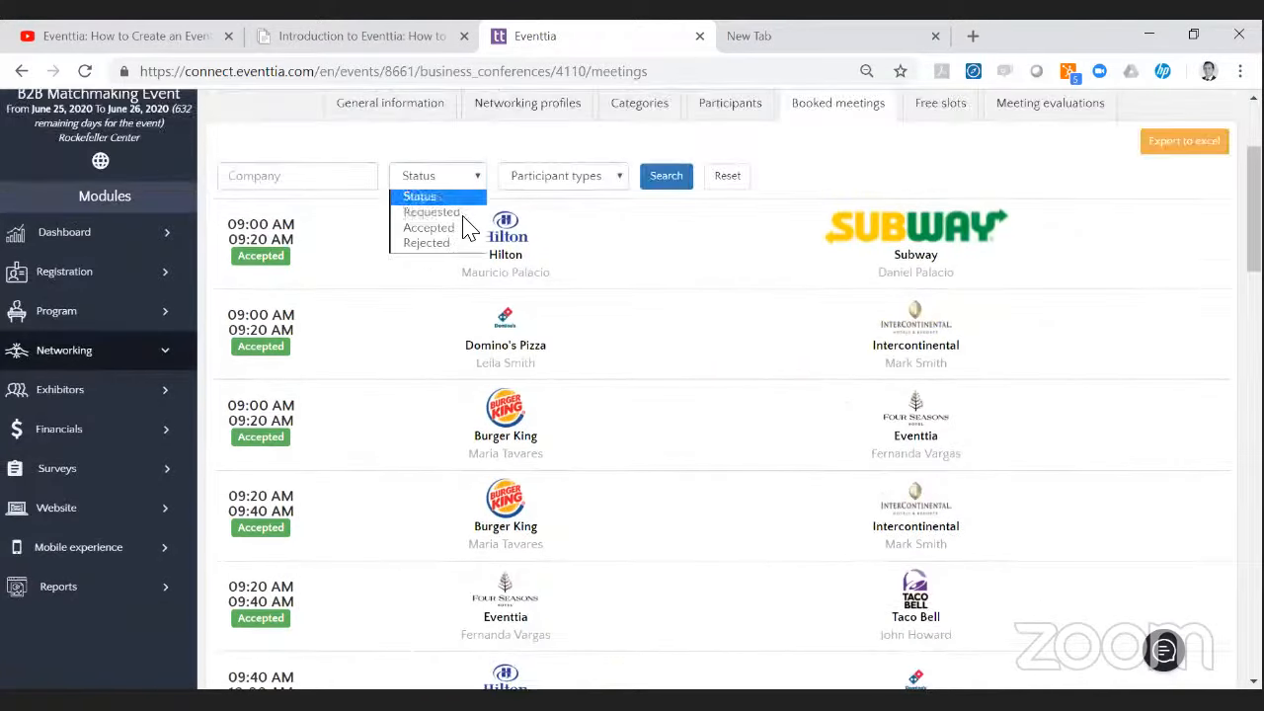
pyautogui.click(464, 213)
pyautogui.click(460, 181)
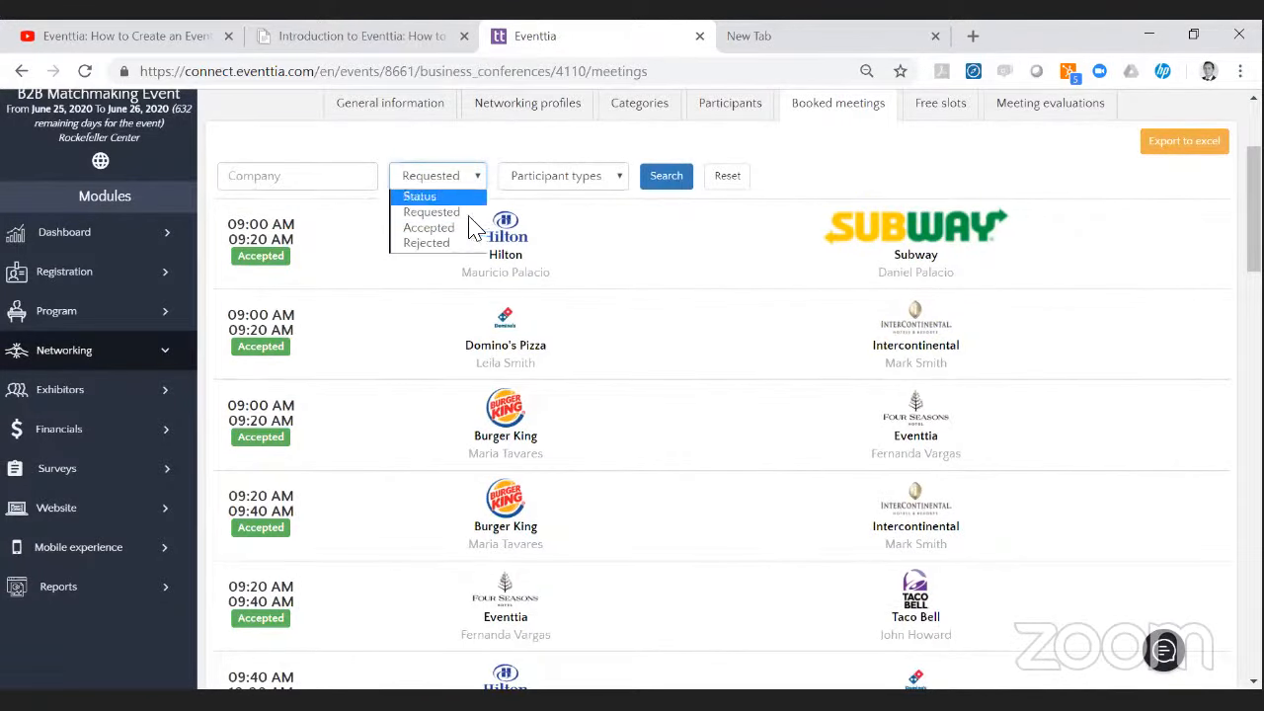
pyautogui.click(458, 213)
pyautogui.click(539, 178)
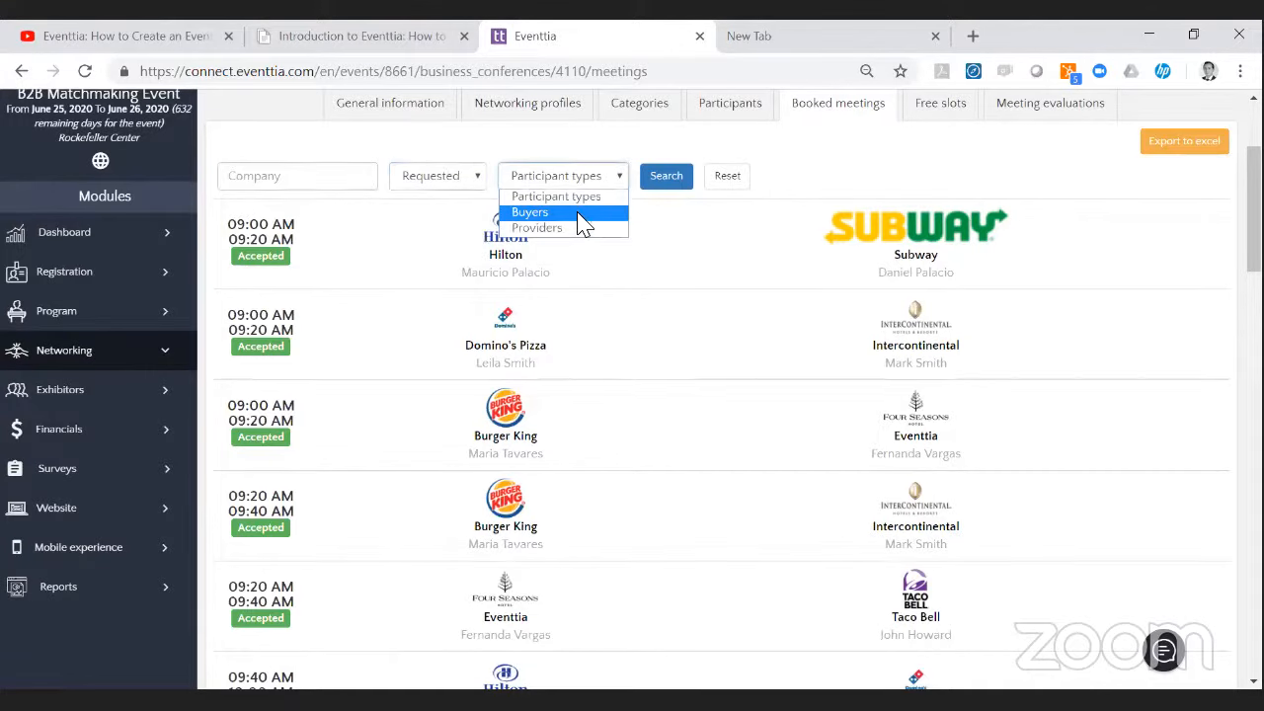
pyautogui.click(579, 208)
pyautogui.click(664, 178)
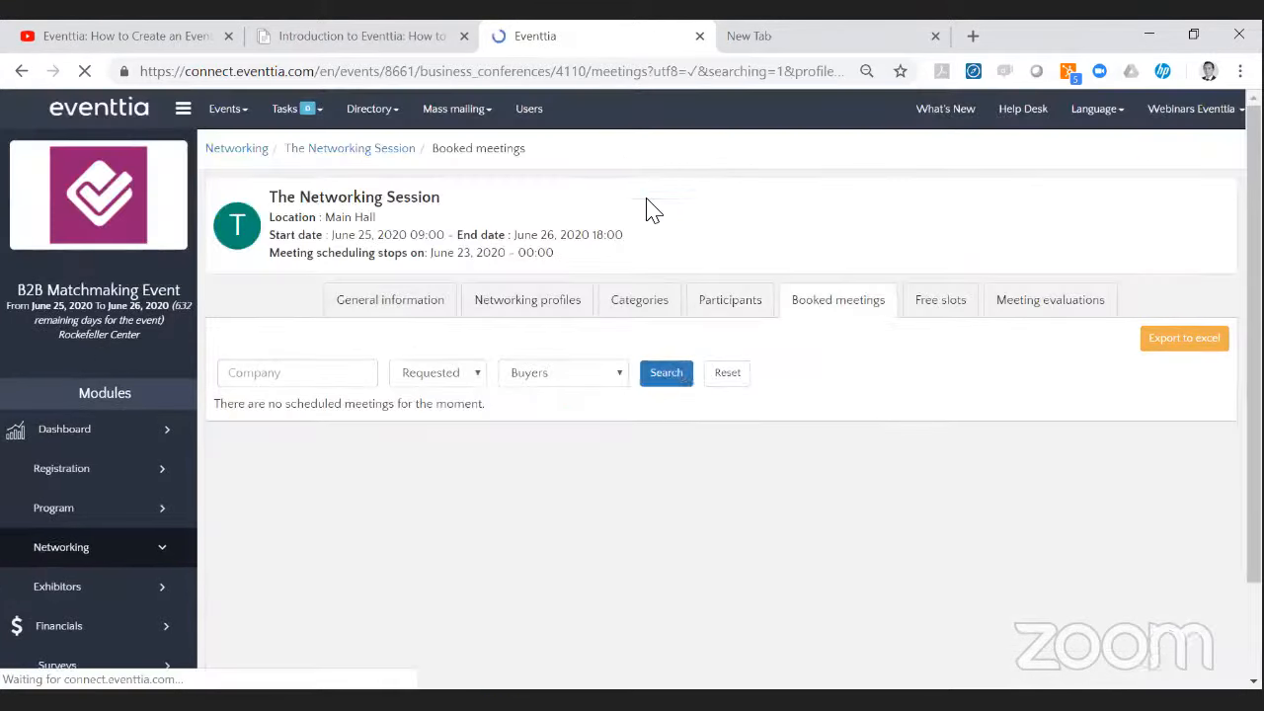
# Filter the booked meetings by Accepted status for Buyers and look through the listed meetings.
pyautogui.click(447, 381)
pyautogui.click(459, 428)
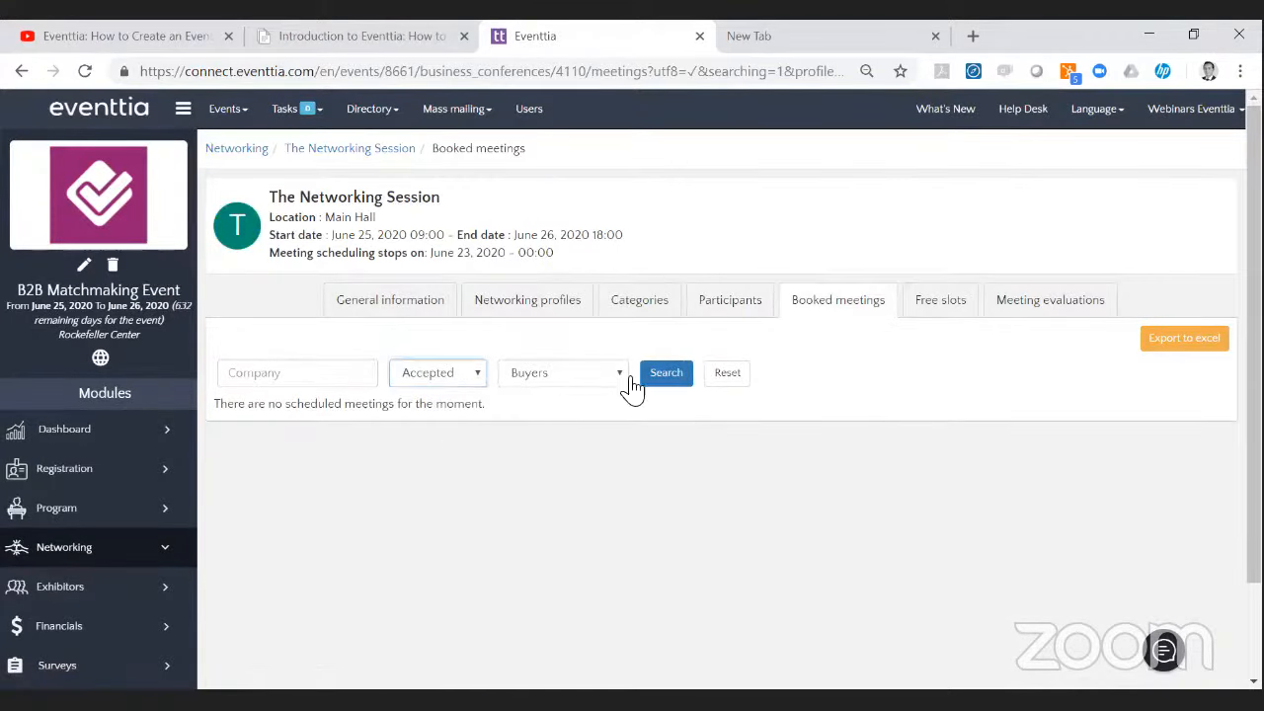
pyautogui.click(668, 373)
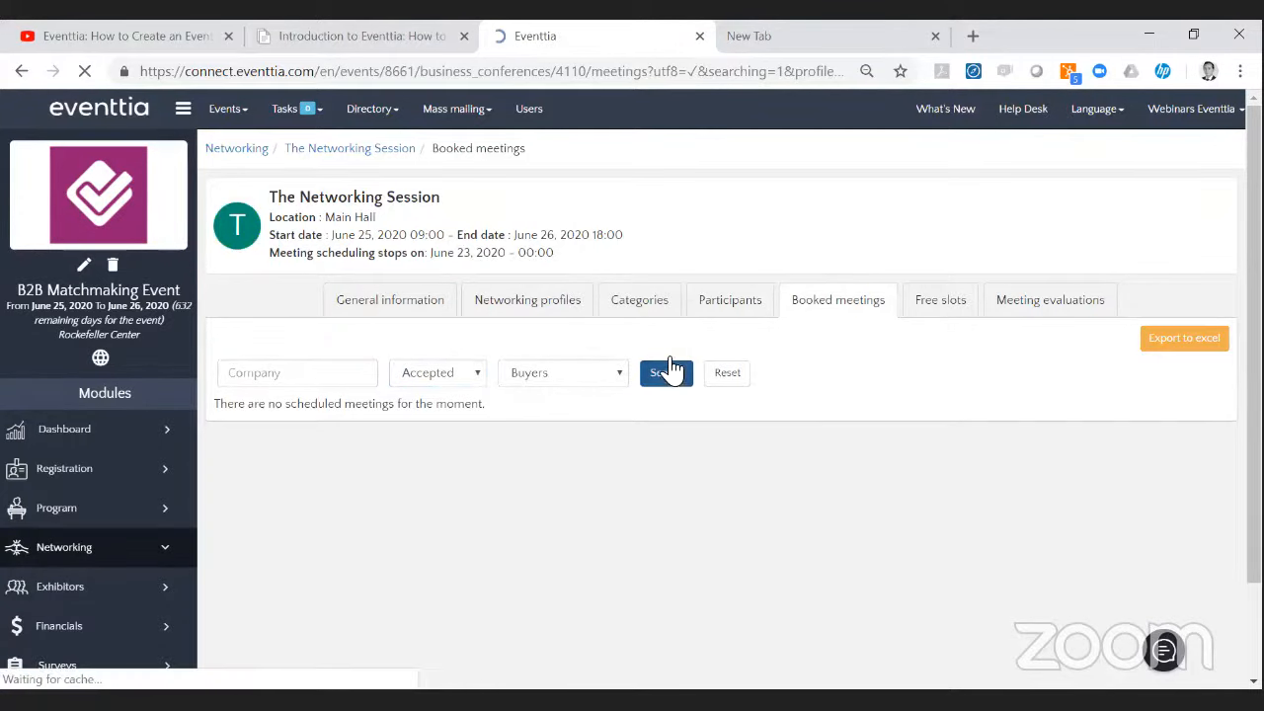
pyautogui.scroll(-5, 672, 367)
pyautogui.scroll(4, 672, 368)
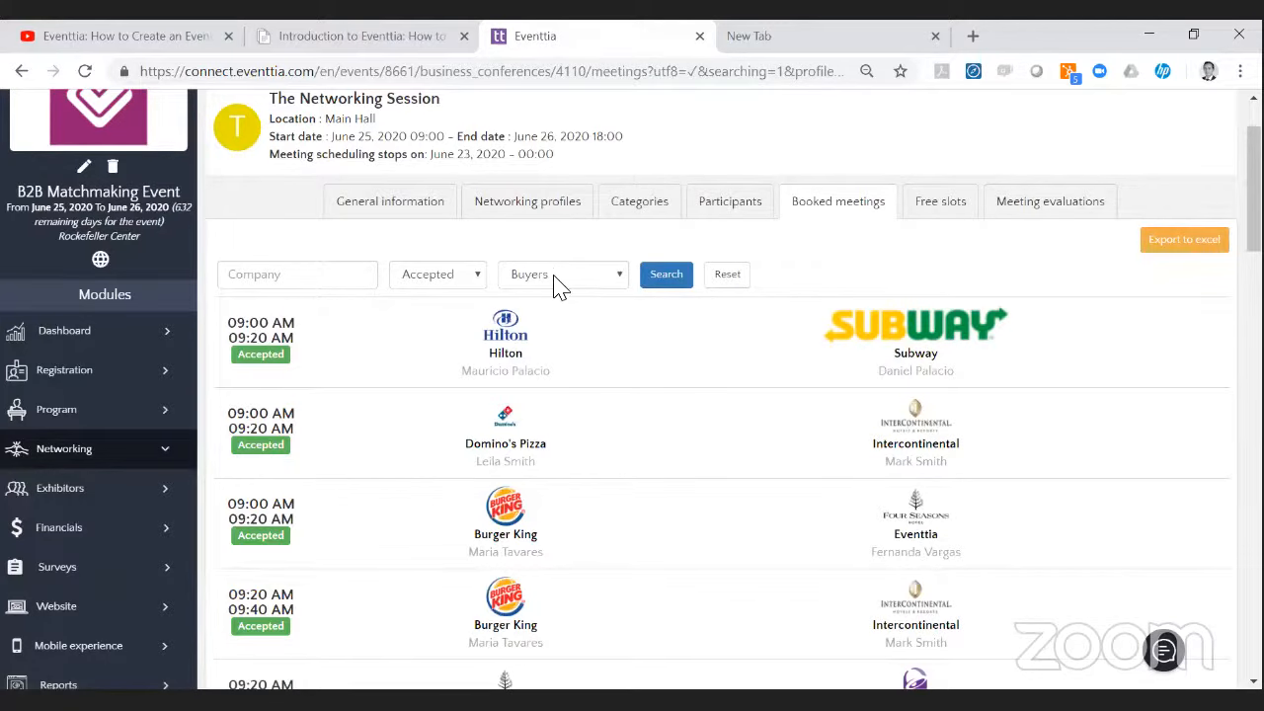
pyautogui.scroll(-15, 559, 312)
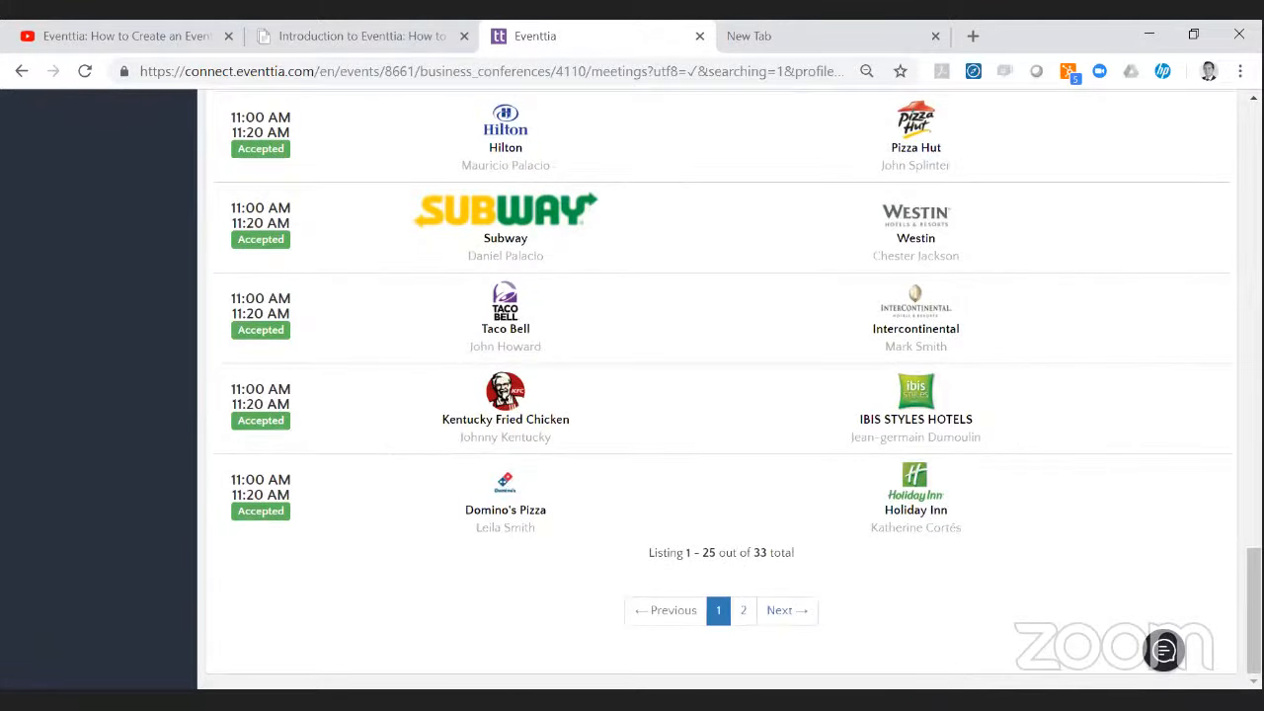
pyautogui.scroll(15, 790, 557)
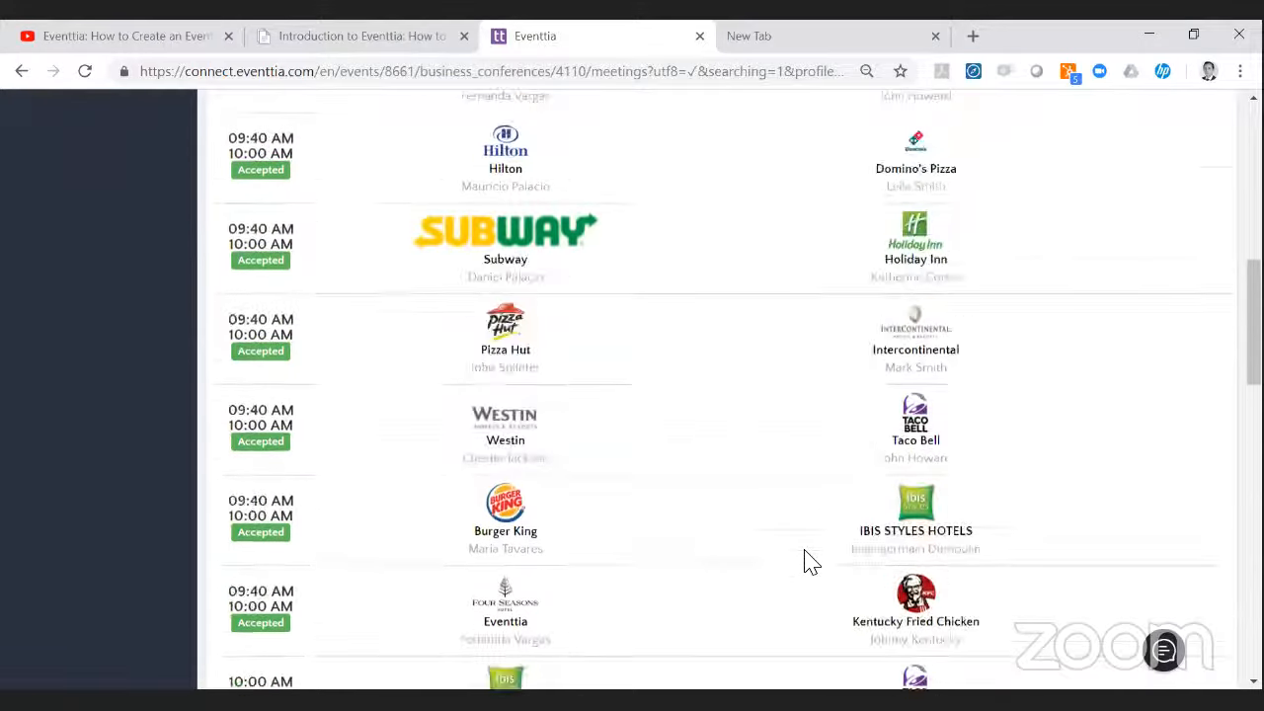
pyautogui.scroll(10, 805, 560)
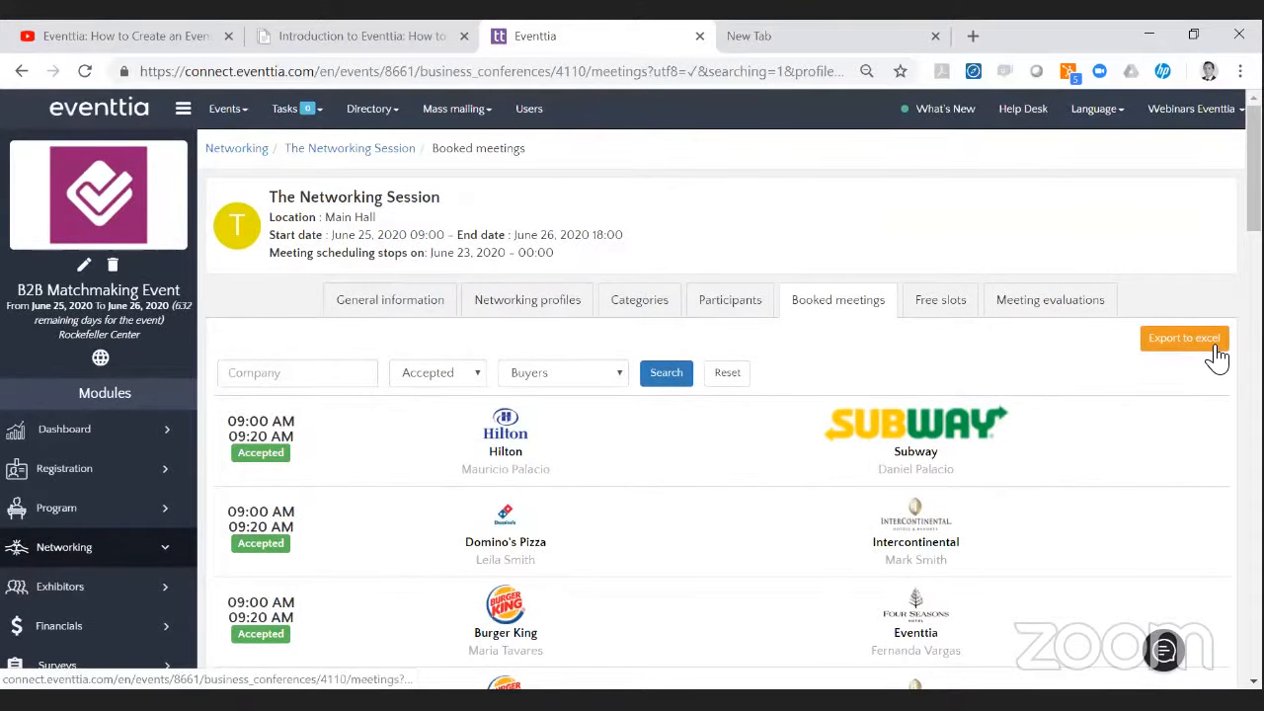
# Try searching the accepted Buyers meetings for the company hilton, return to the list and clear the company filter.
pyautogui.click(335, 372)
pyautogui.write('hil')
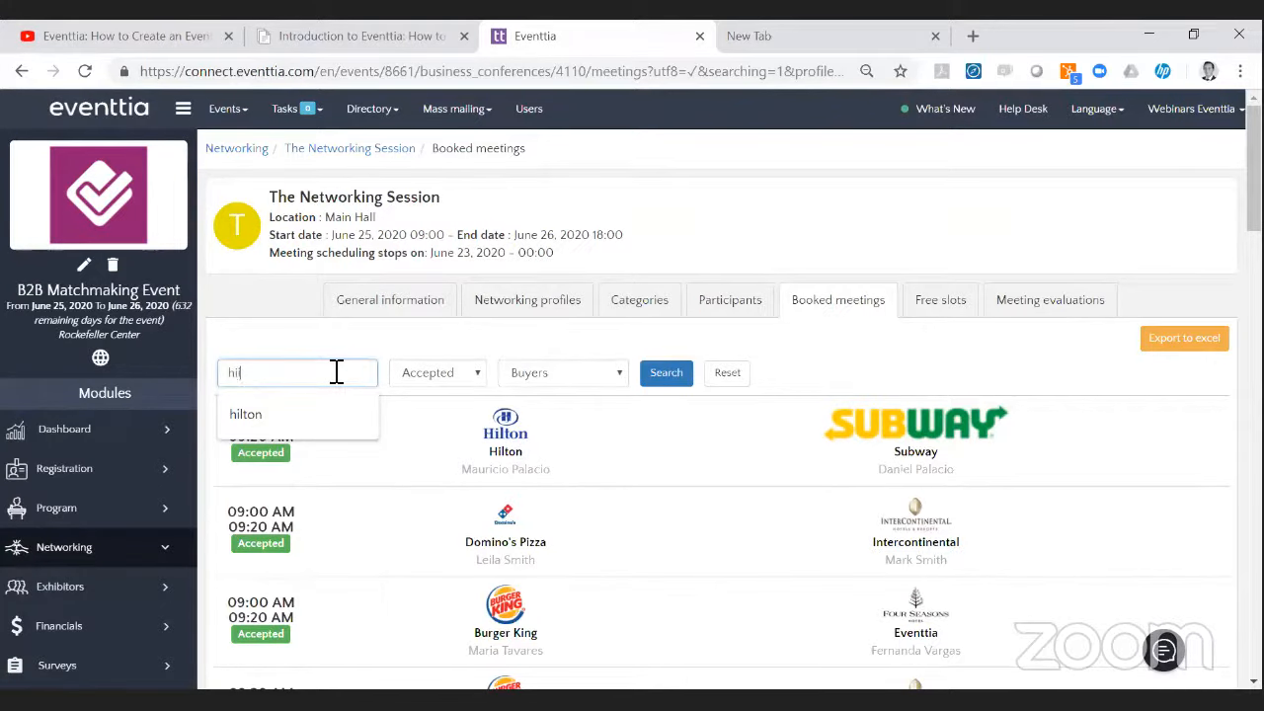
pyautogui.click(351, 405)
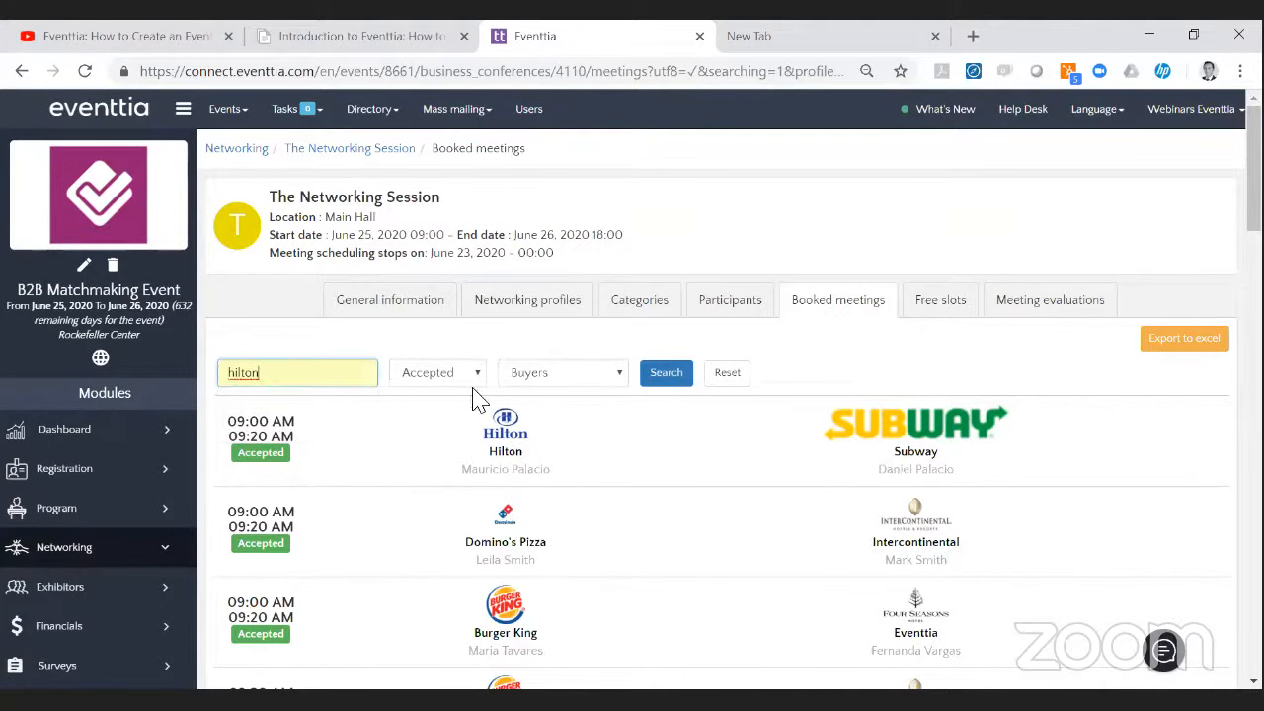
pyautogui.click(677, 372)
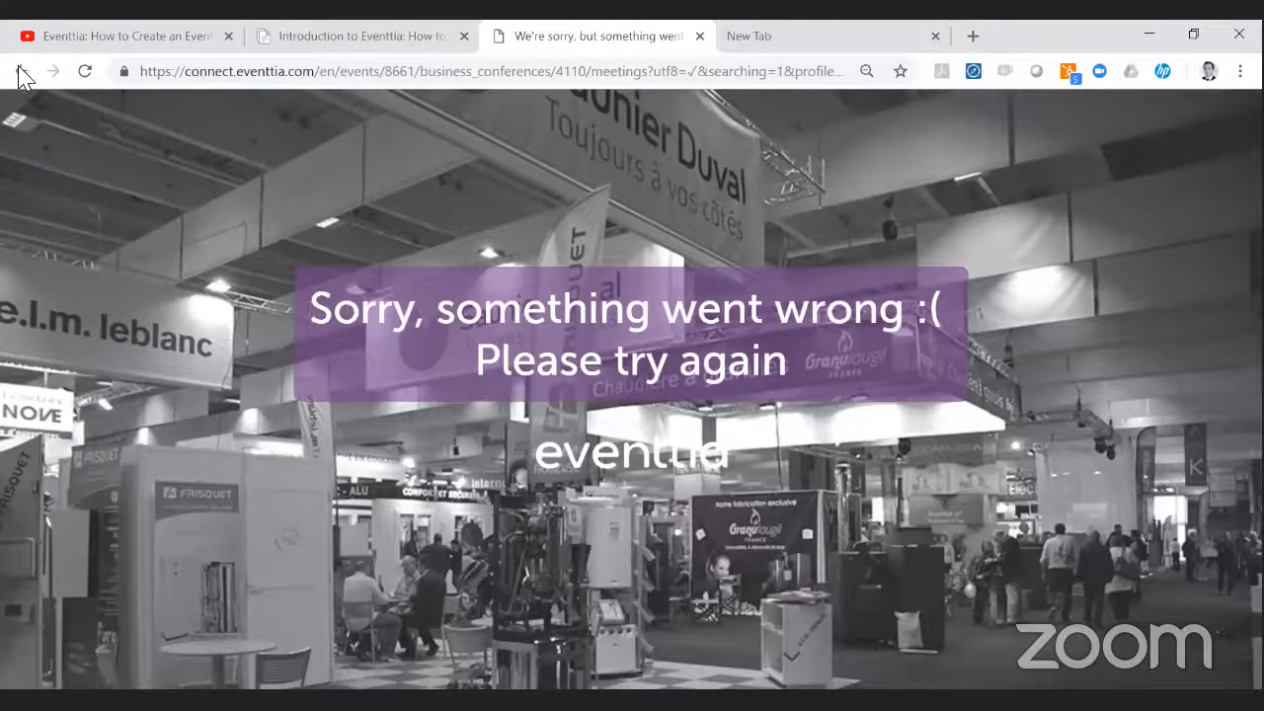
pyautogui.click(22, 72)
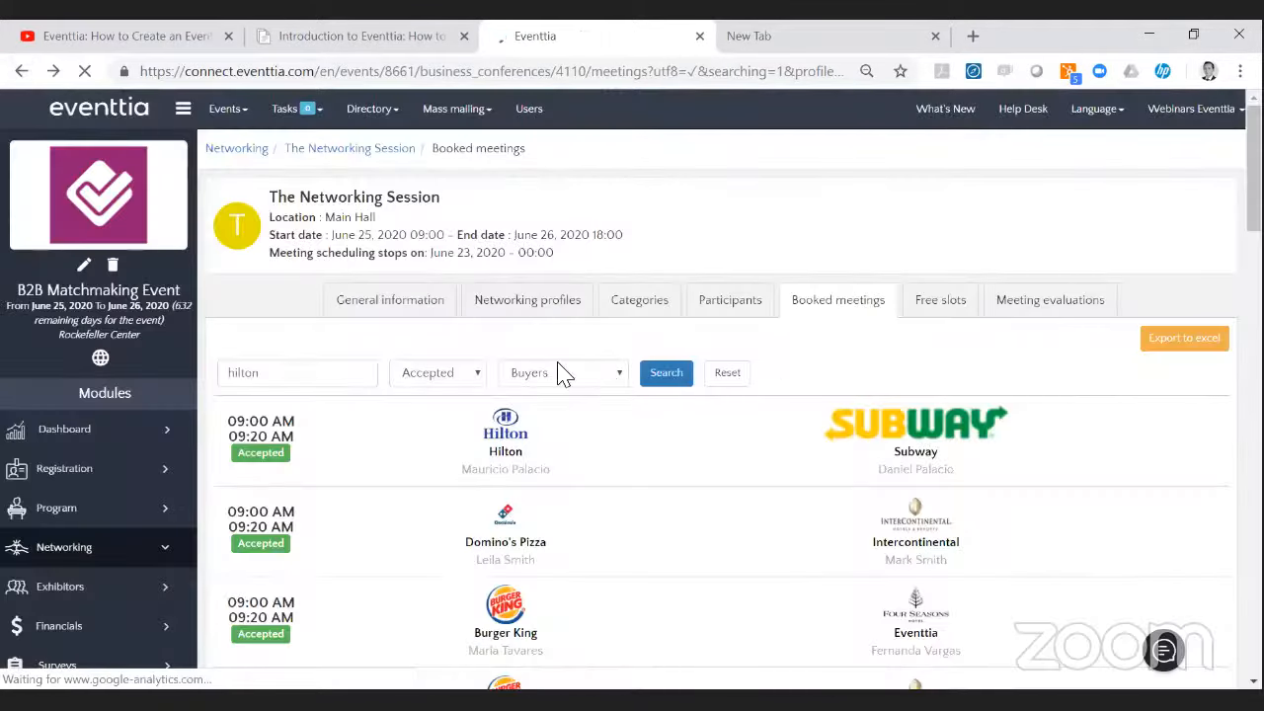
pyautogui.click(334, 373)
pyautogui.click(678, 380)
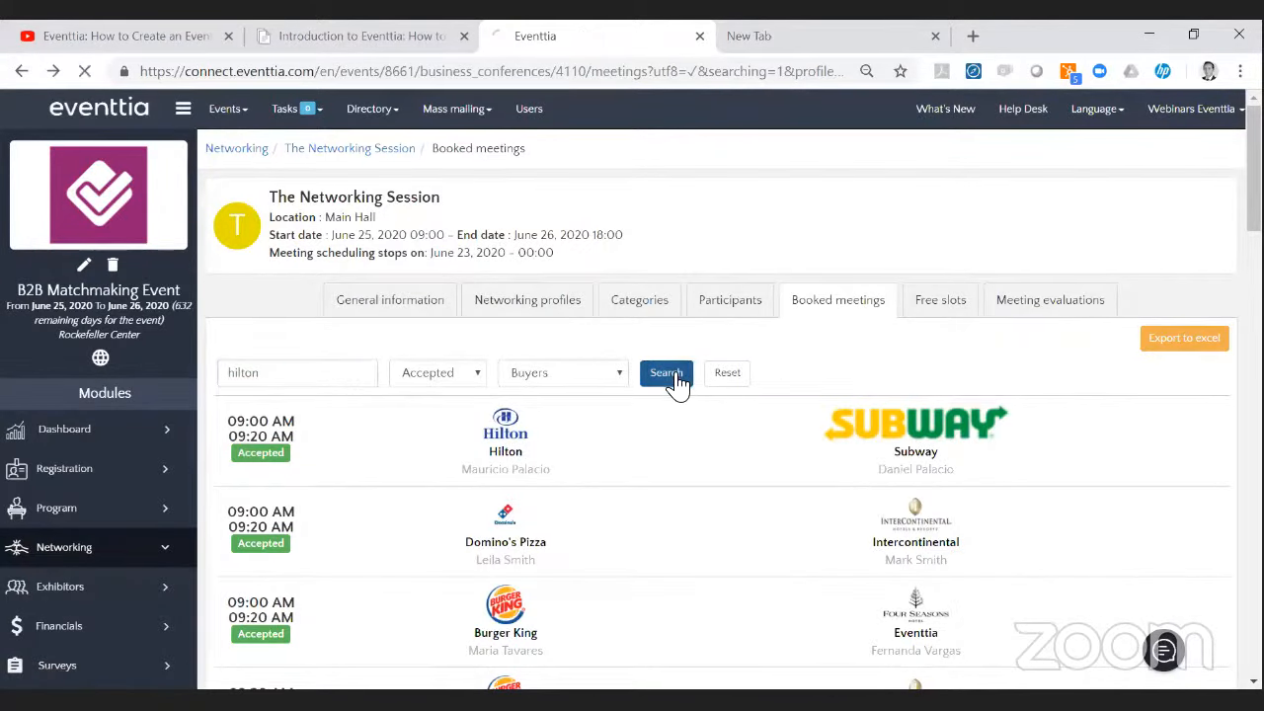
pyautogui.click(22, 72)
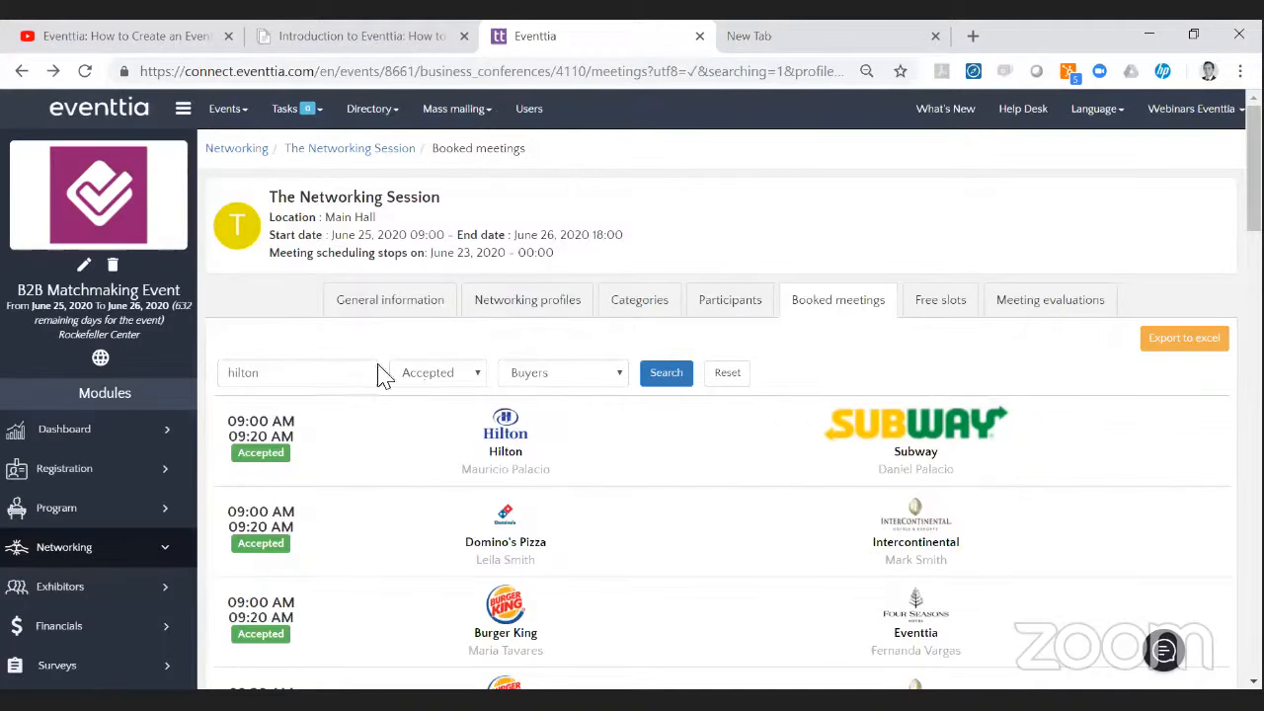
pyautogui.doubleClick(282, 372)
pyautogui.press('BackSpace')
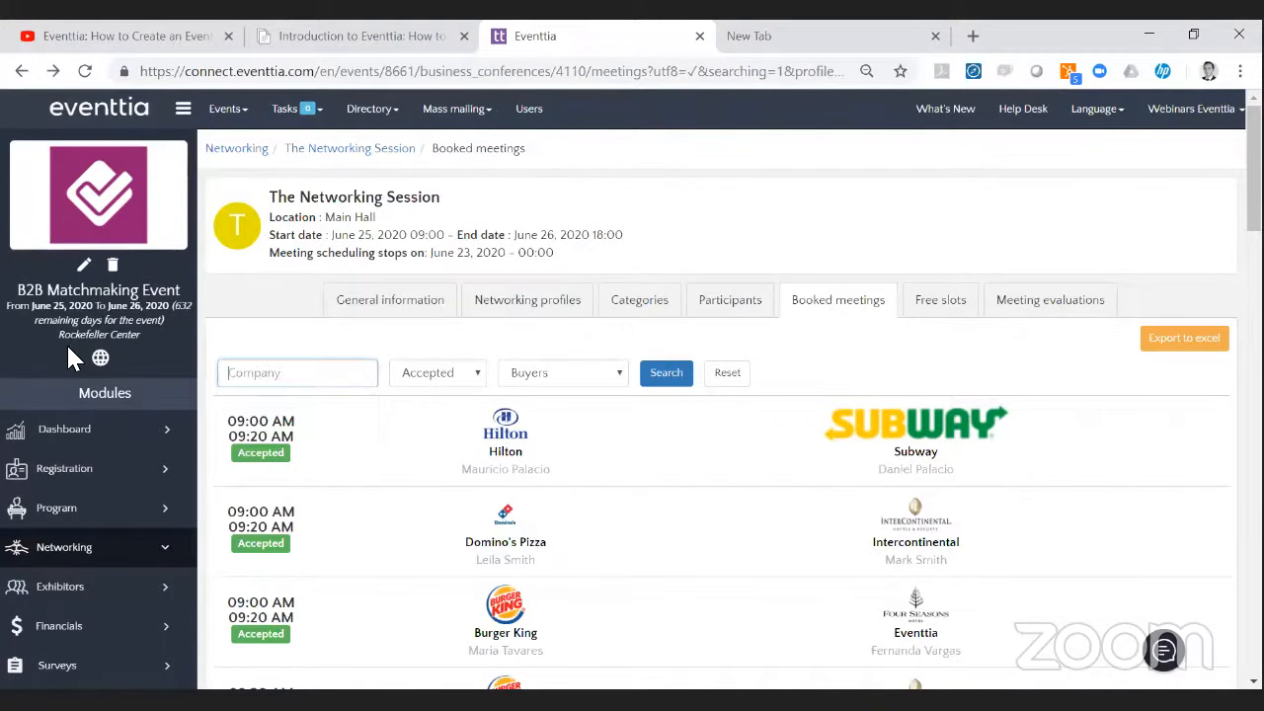
# Filter the booked meetings by Rejected status for Buyers.
pyautogui.click(460, 380)
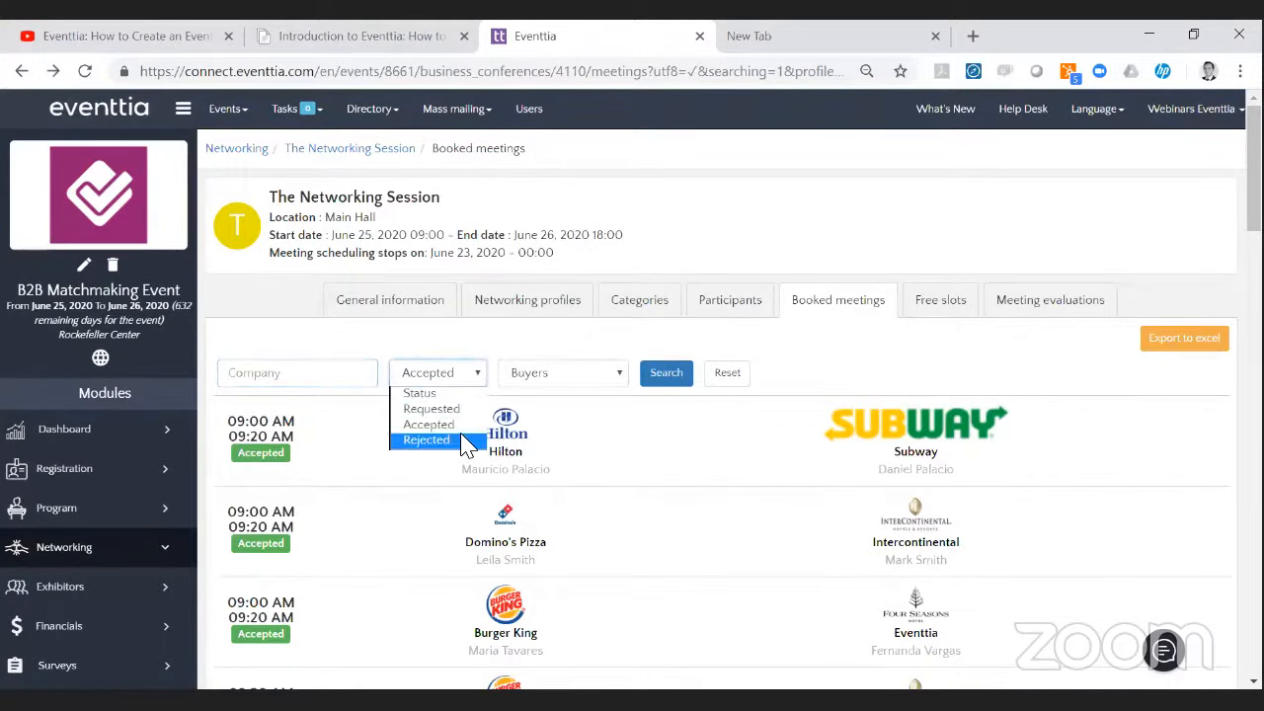
pyautogui.click(425, 438)
pyautogui.click(658, 379)
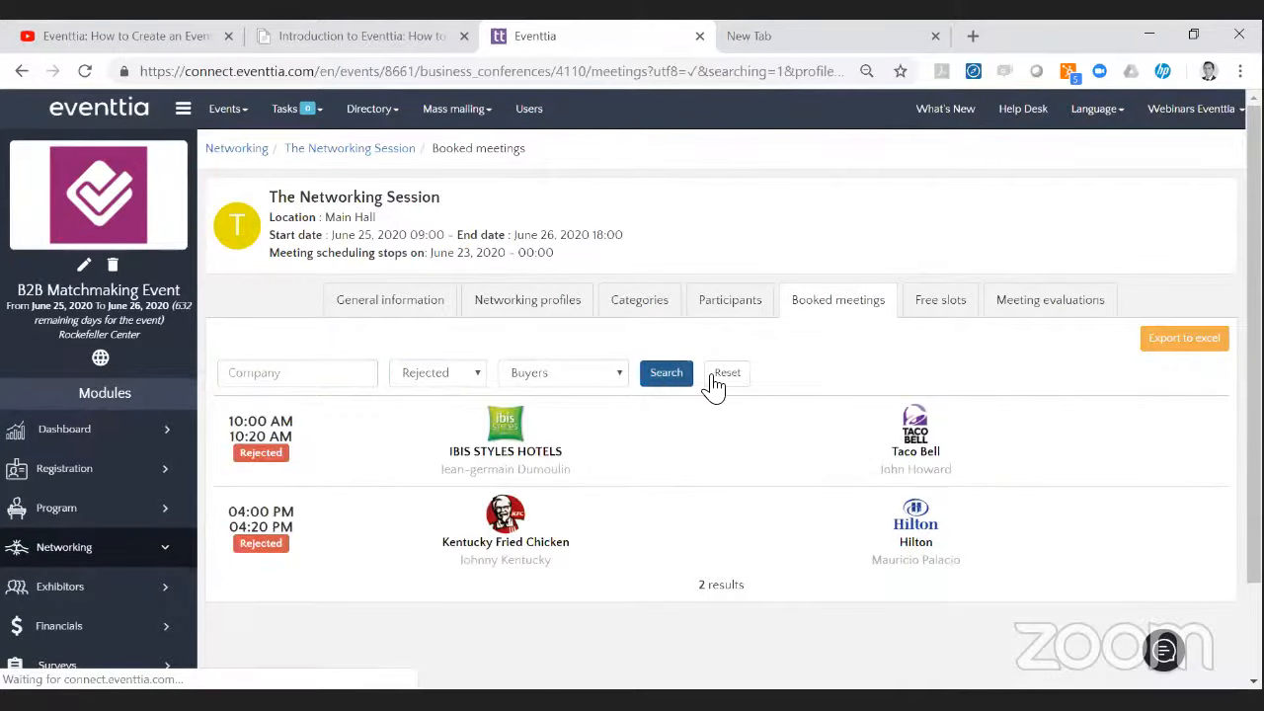
# Try searching the rejected Buyers meetings for the company hilton and return to the meeting list.
pyautogui.click(314, 379)
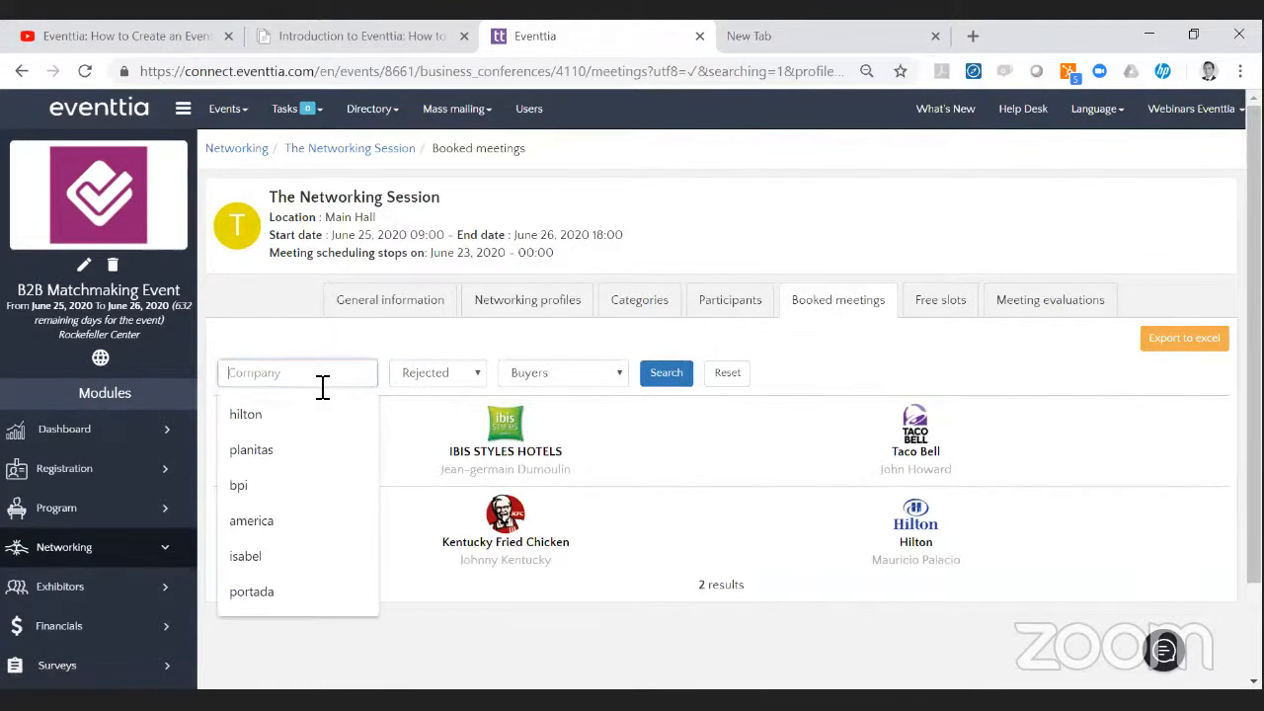
pyautogui.click(321, 408)
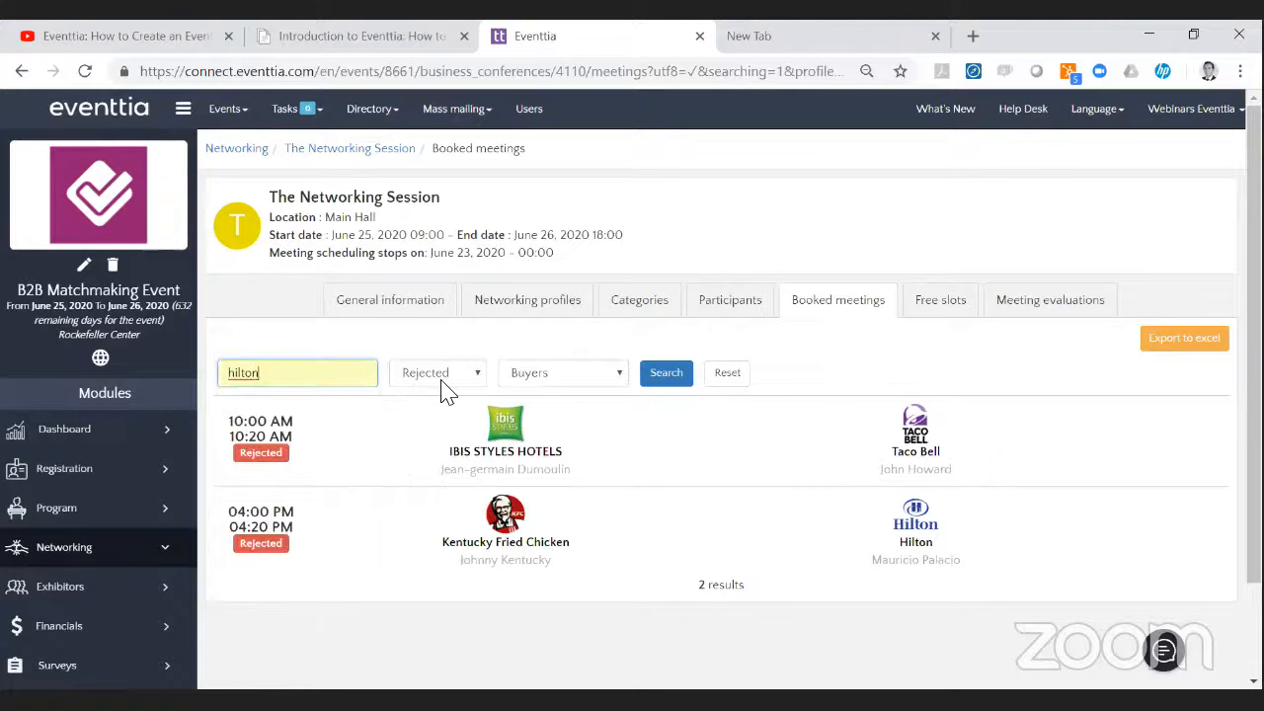
pyautogui.click(676, 382)
pyautogui.click(21, 71)
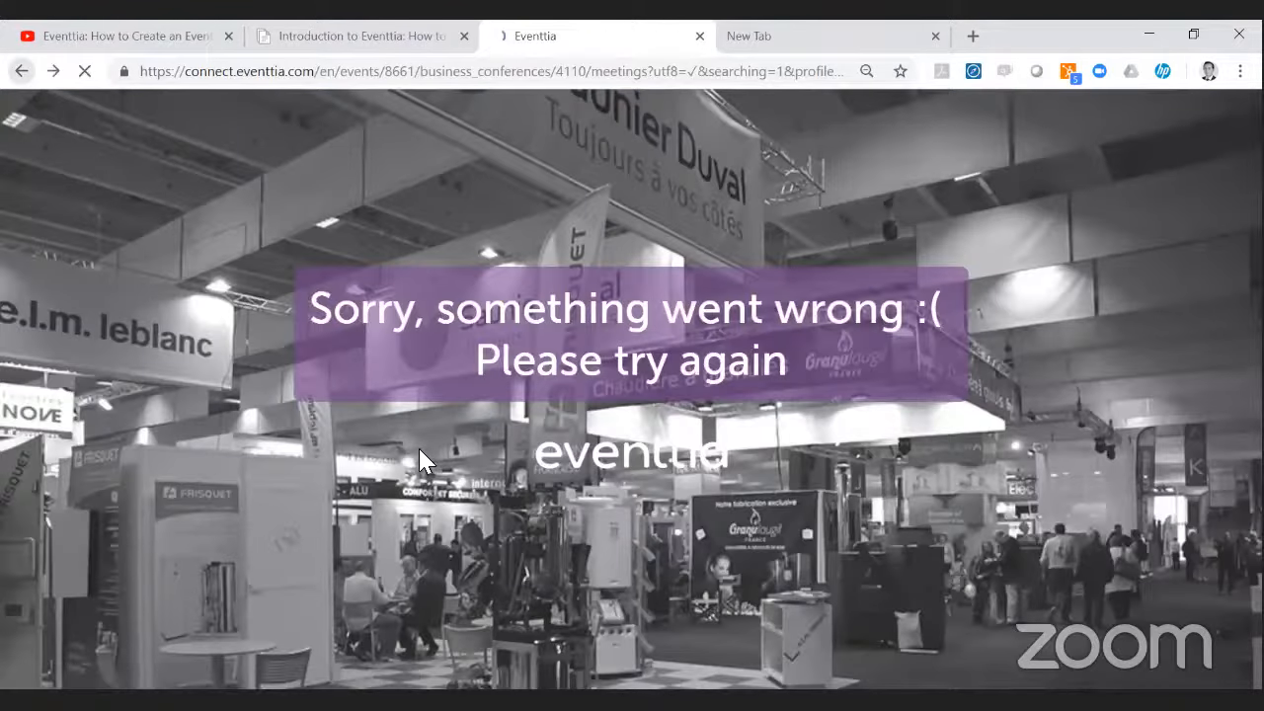
# Try the rejected hilton search with Providers as the participant type and return to the meeting list.
pyautogui.click(563, 383)
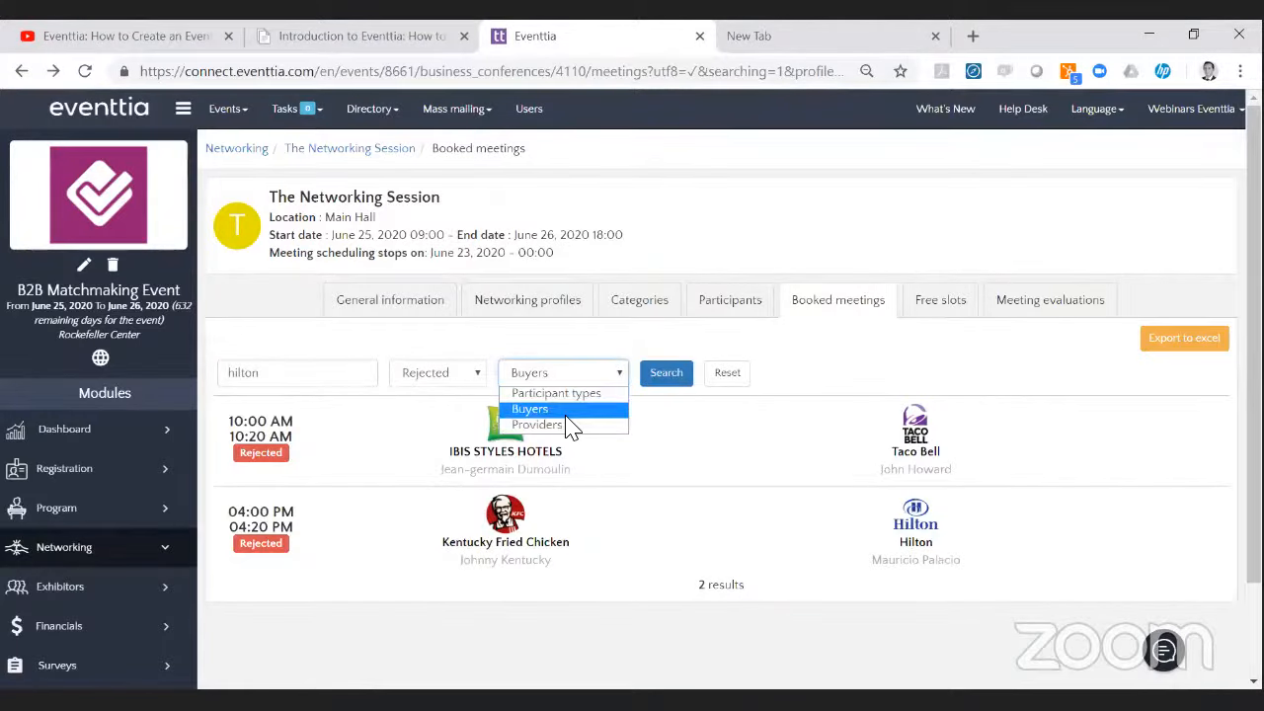
pyautogui.click(573, 424)
pyautogui.click(678, 373)
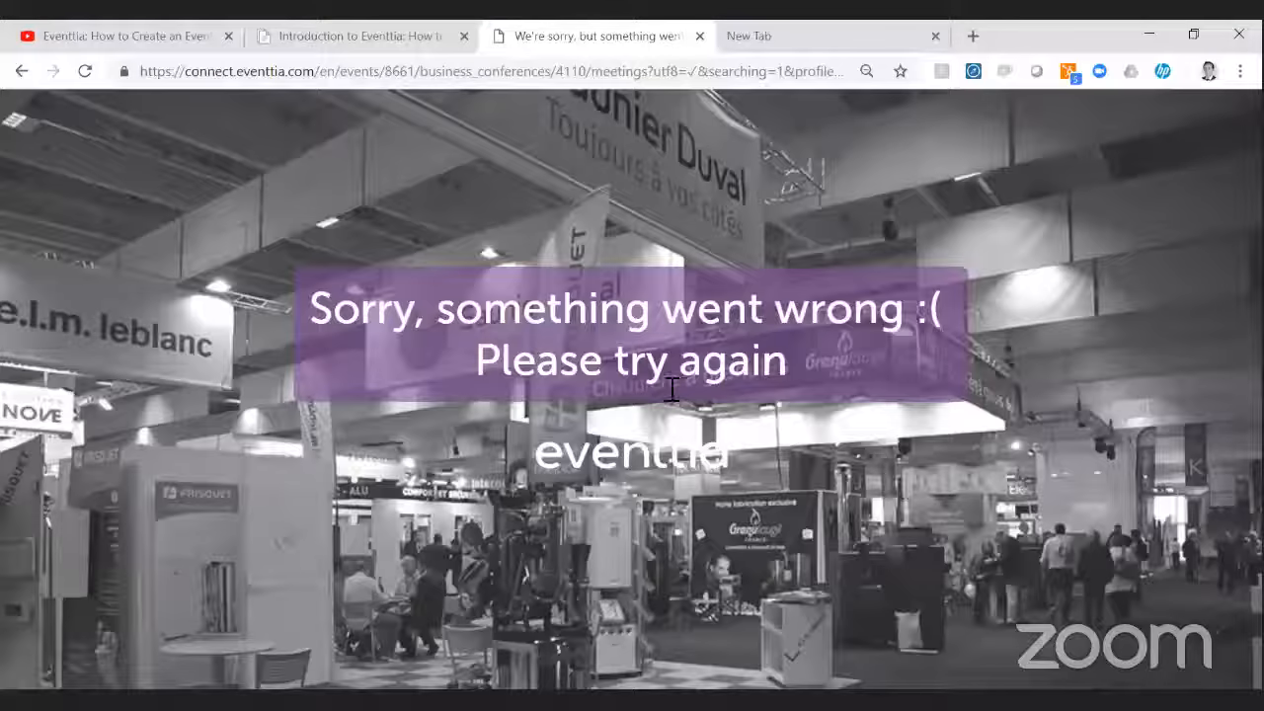
pyautogui.click(22, 71)
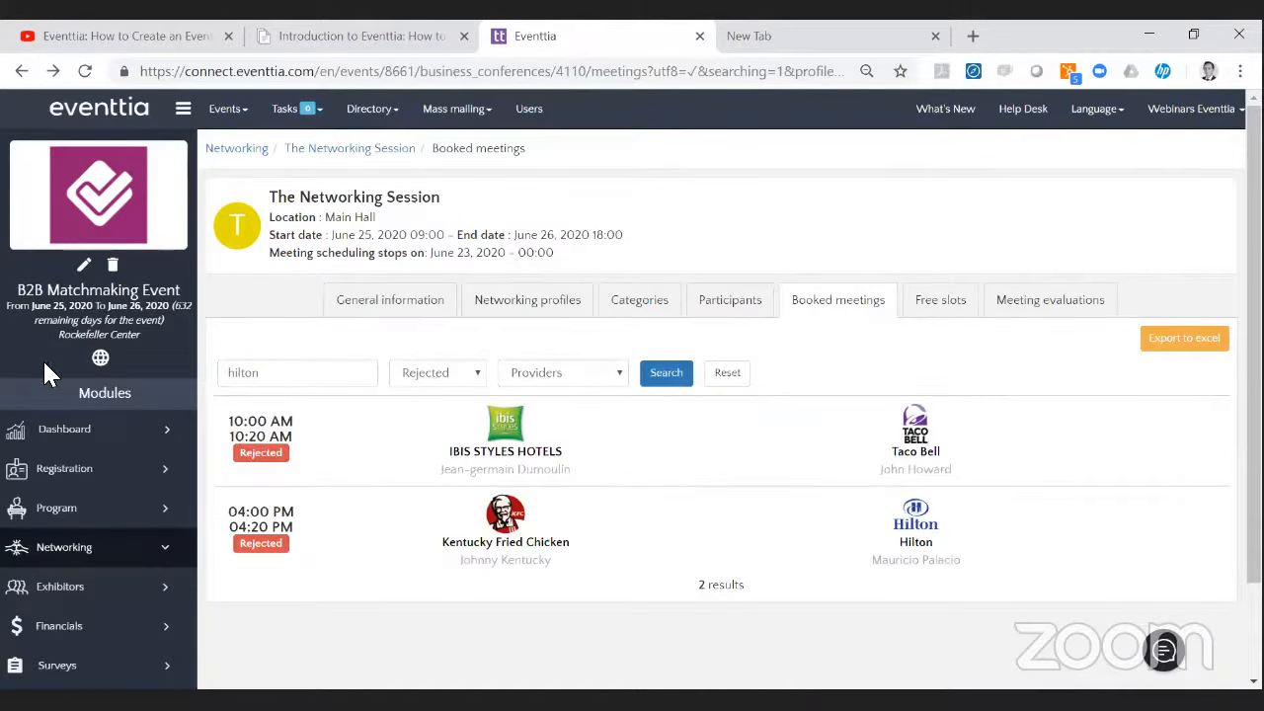
# Try searching the rejected Providers meetings for the company ibis, return to the list and clear the company filter.
pyautogui.click(274, 374)
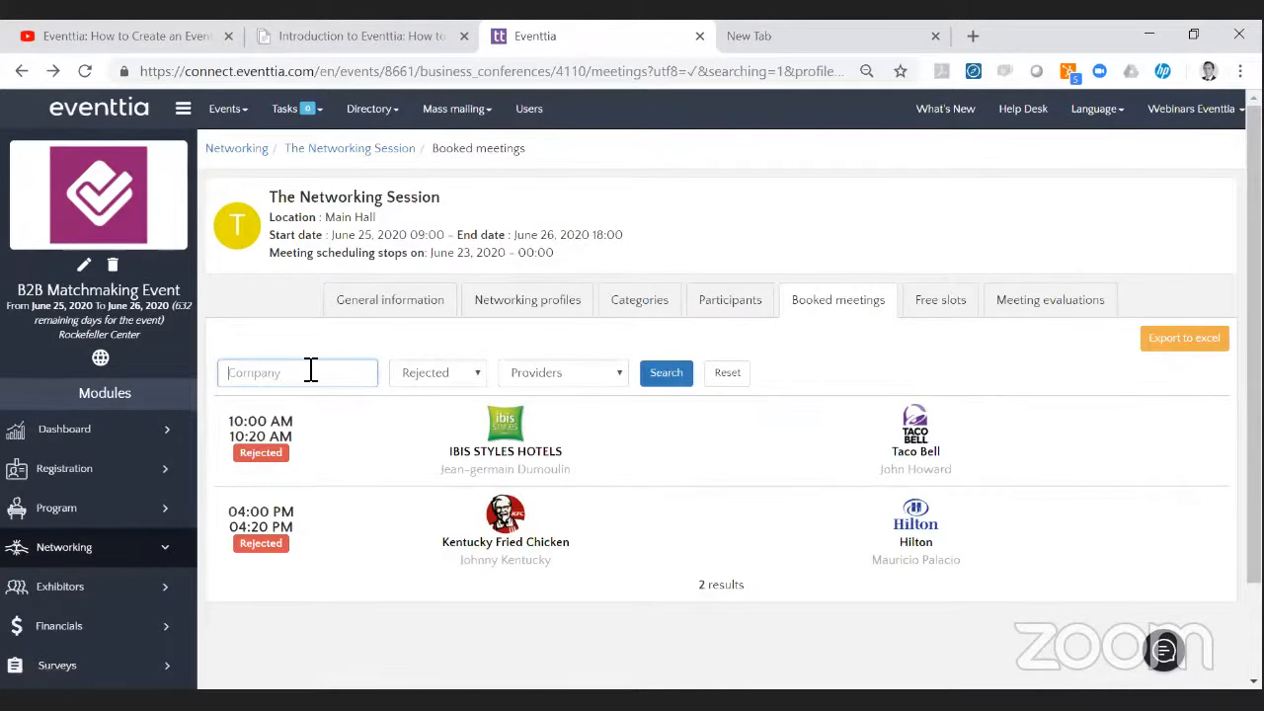
pyautogui.write('ibis')
pyautogui.click(688, 375)
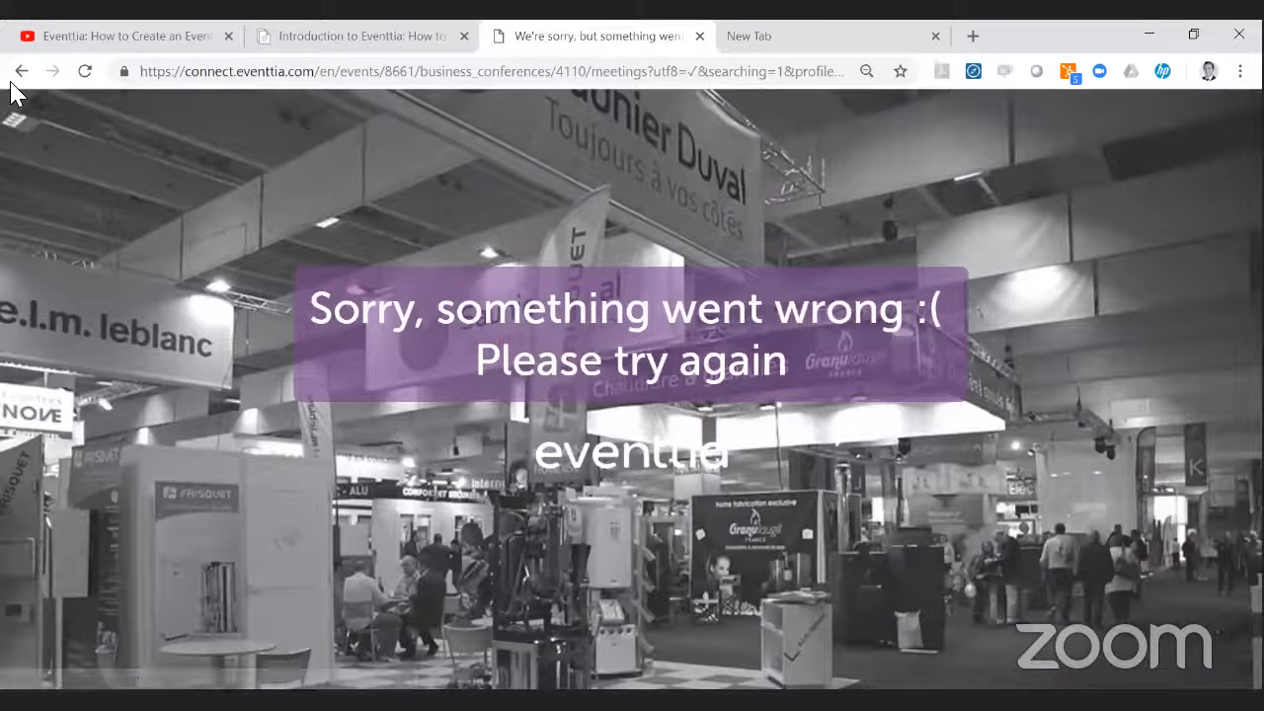
pyautogui.click(21, 72)
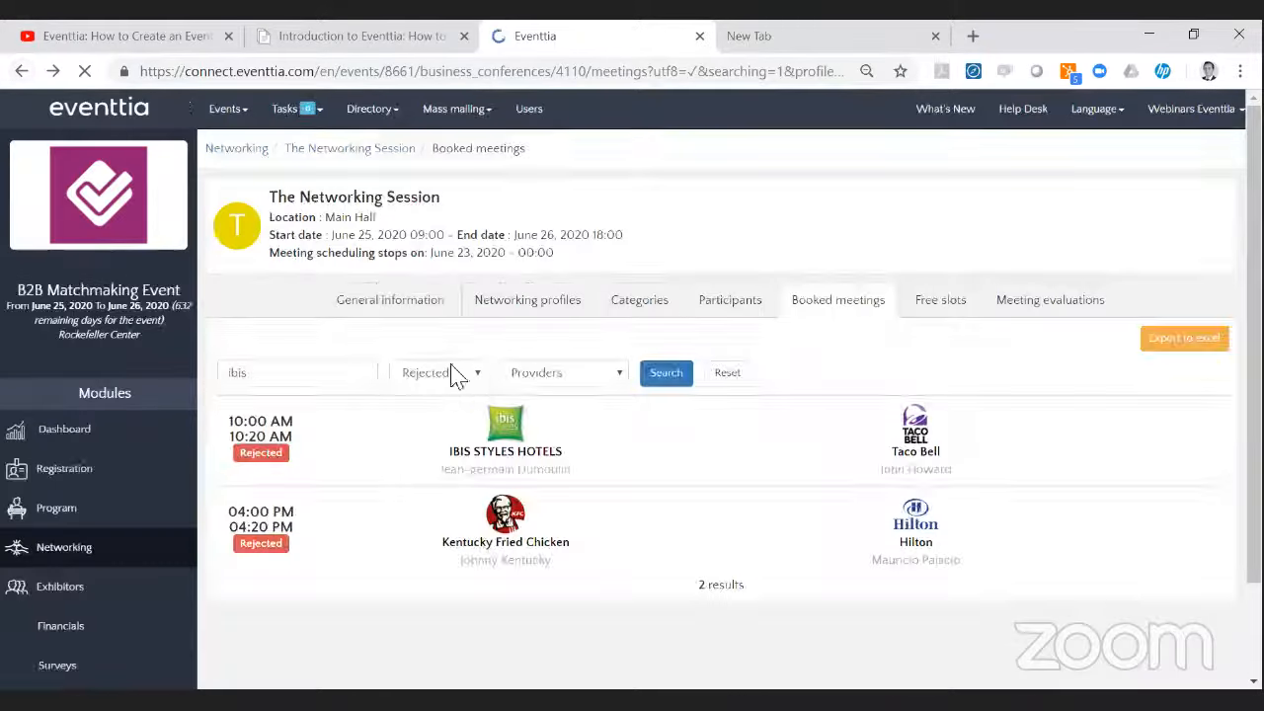
pyautogui.click(452, 375)
pyautogui.hotkey('ctrl', 'a')
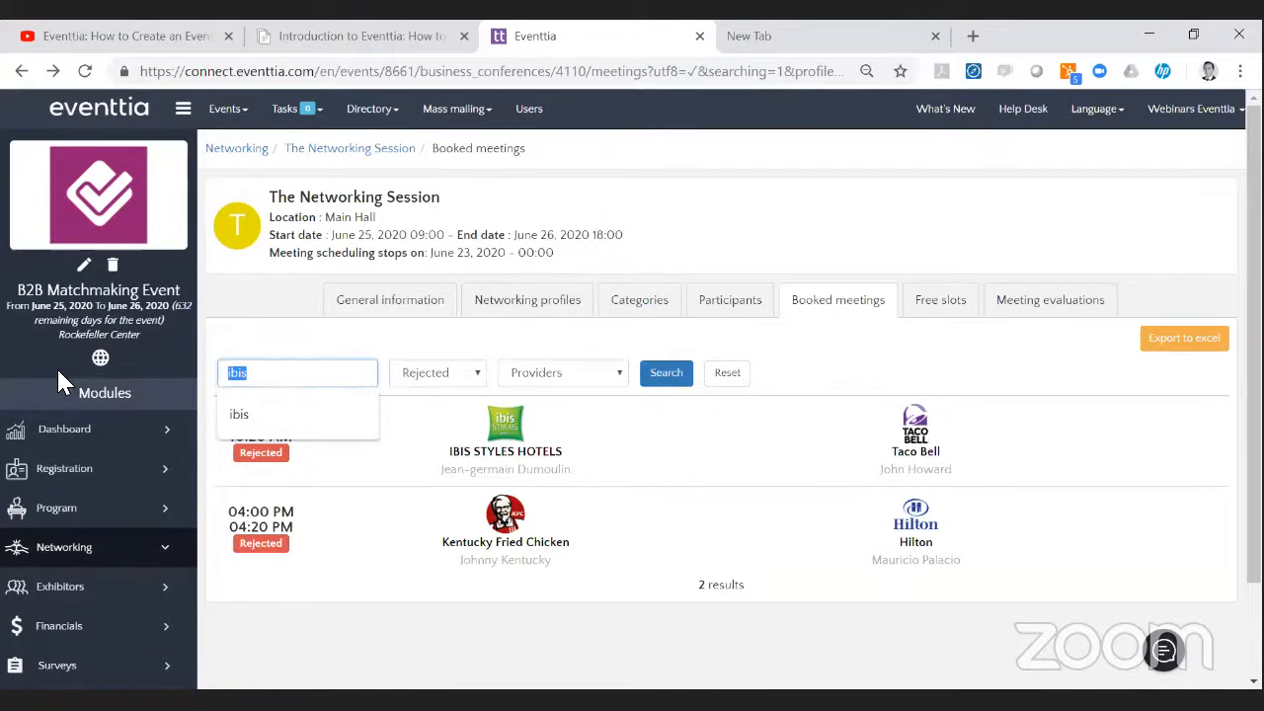
pyautogui.press('BackSpace')
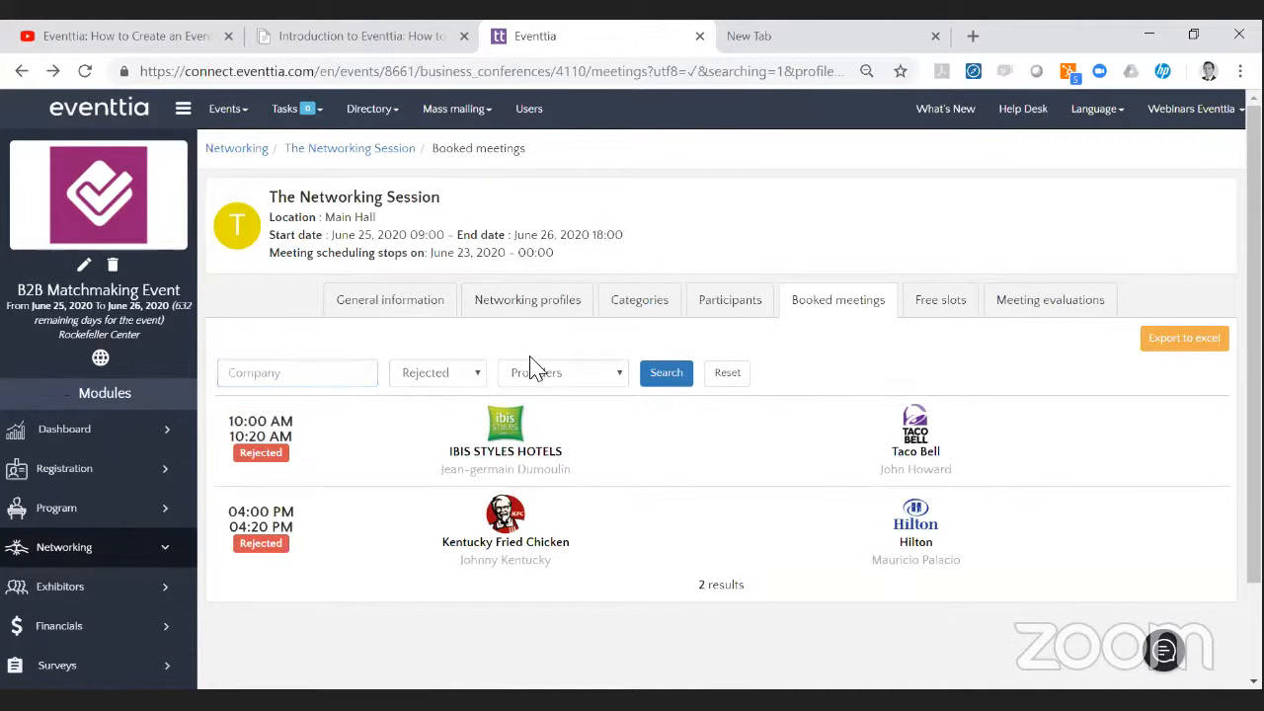
# Filter the booked meetings by Accepted status for Providers.
pyautogui.click(449, 380)
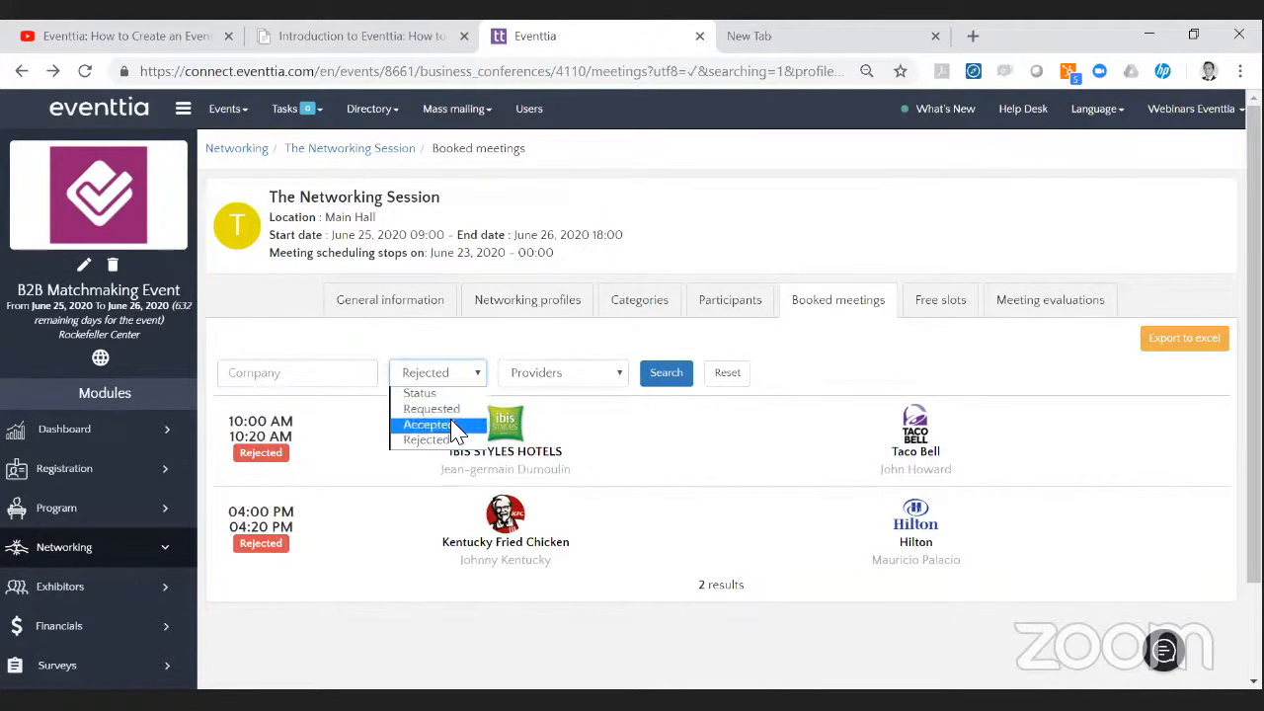
pyautogui.click(425, 424)
pyautogui.click(667, 376)
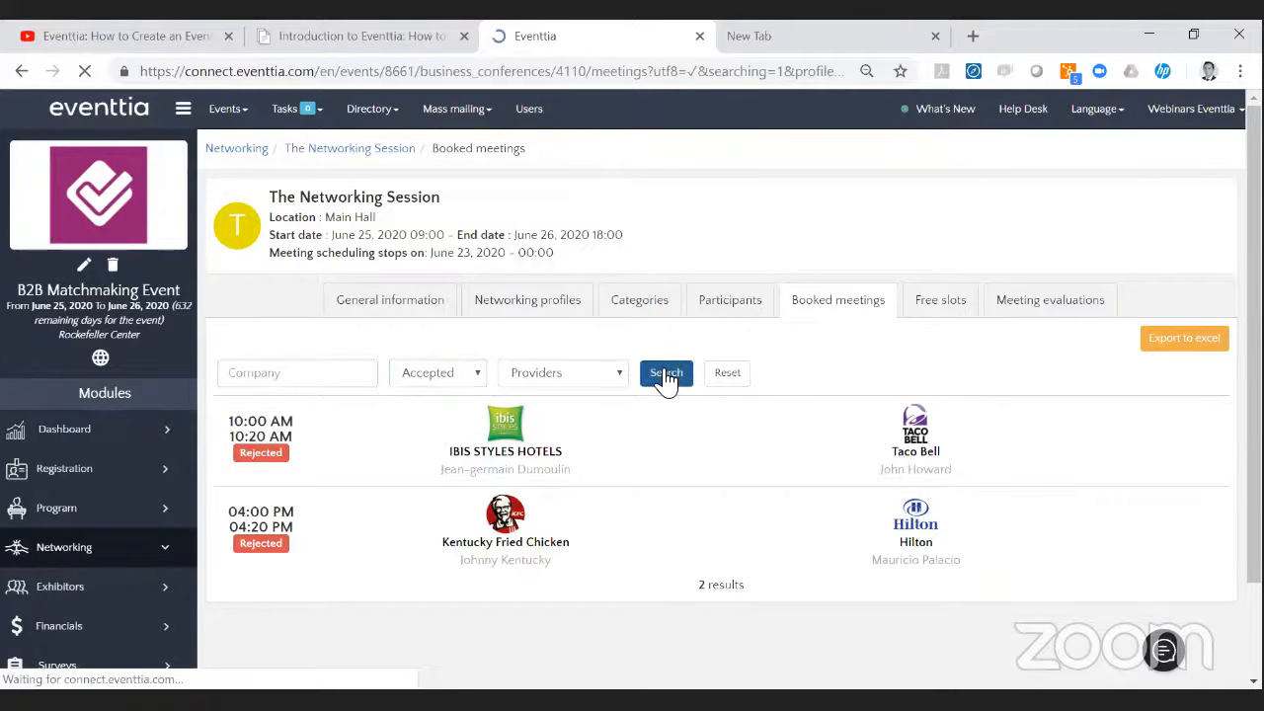
# Filter the booked meetings by Rejected status for Providers and clear the participant type and status selections.
pyautogui.click(452, 380)
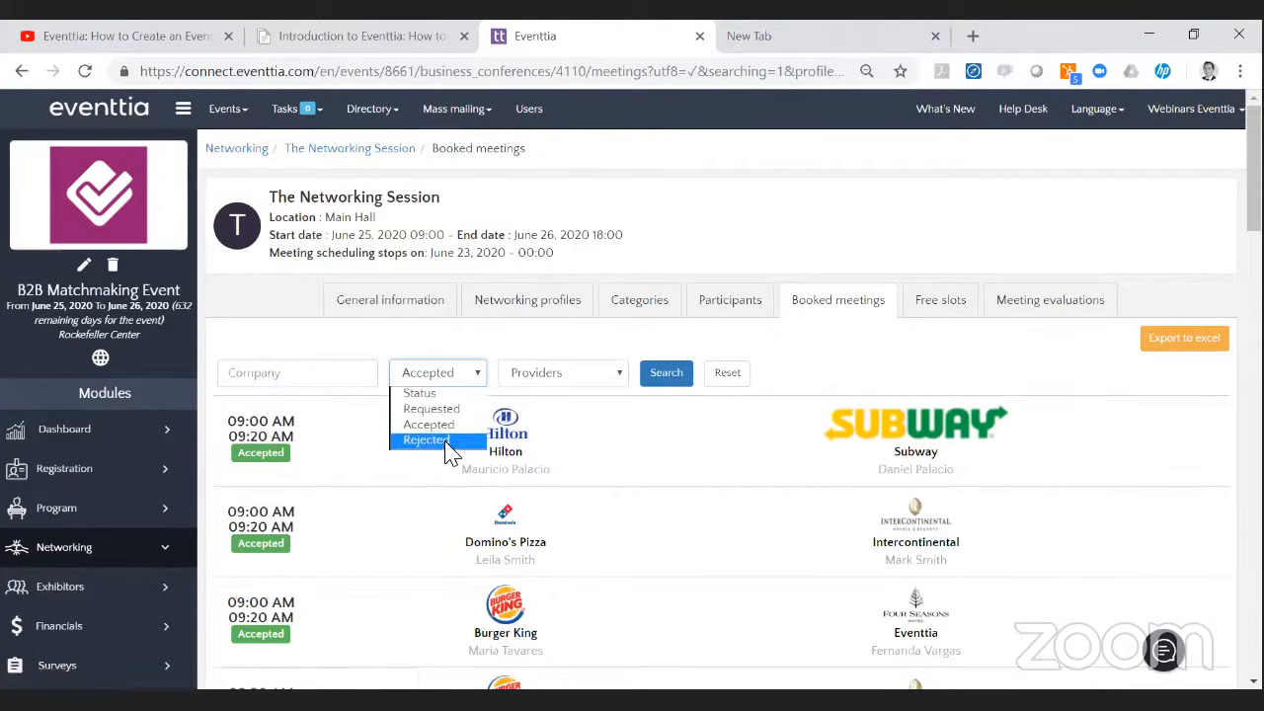
pyautogui.click(449, 440)
pyautogui.click(669, 385)
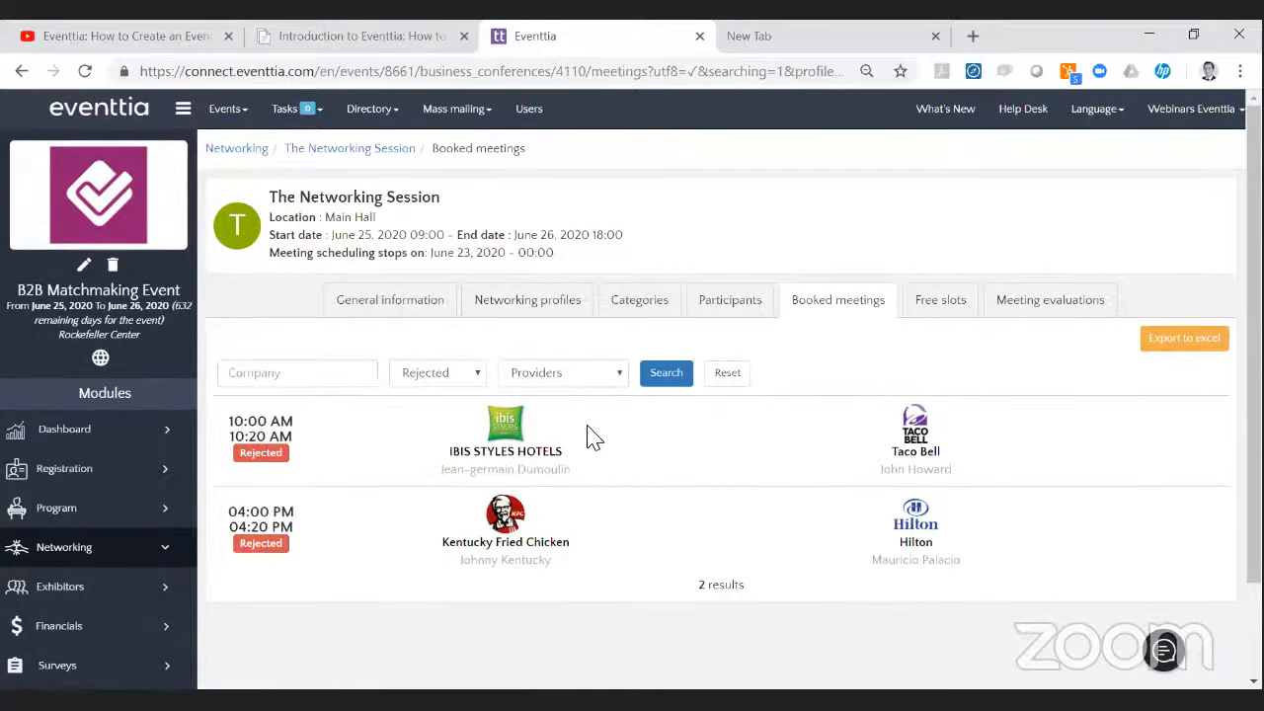
pyautogui.click(612, 376)
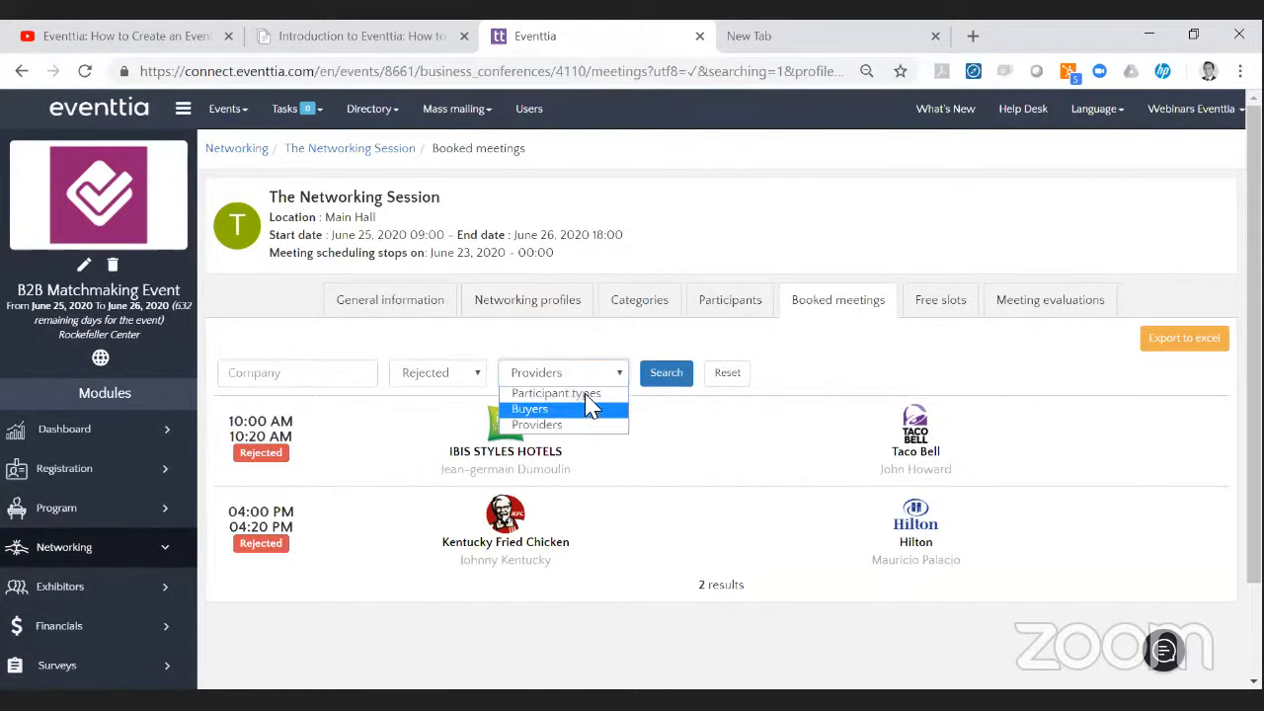
pyautogui.click(608, 394)
pyautogui.click(471, 381)
pyautogui.click(425, 394)
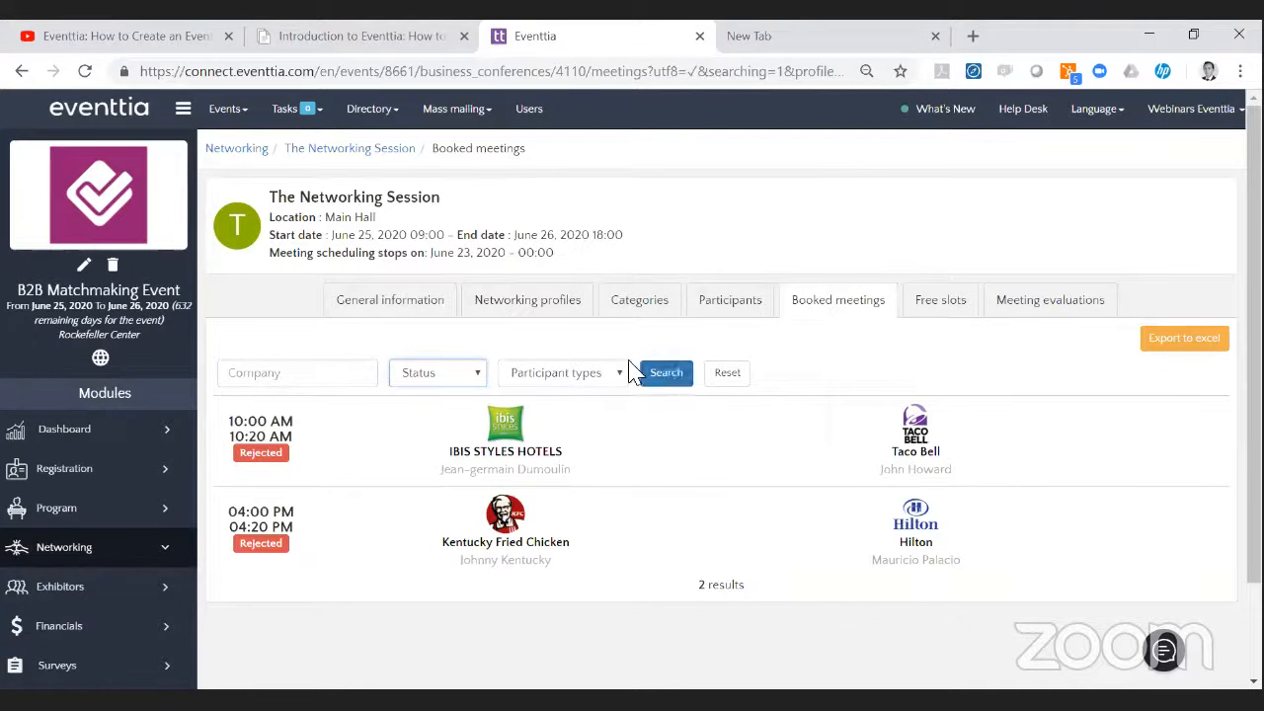
# Search the networking session's free slots for Buyers in the 10:20 AM - 10:40 AM range.
pyautogui.click(961, 300)
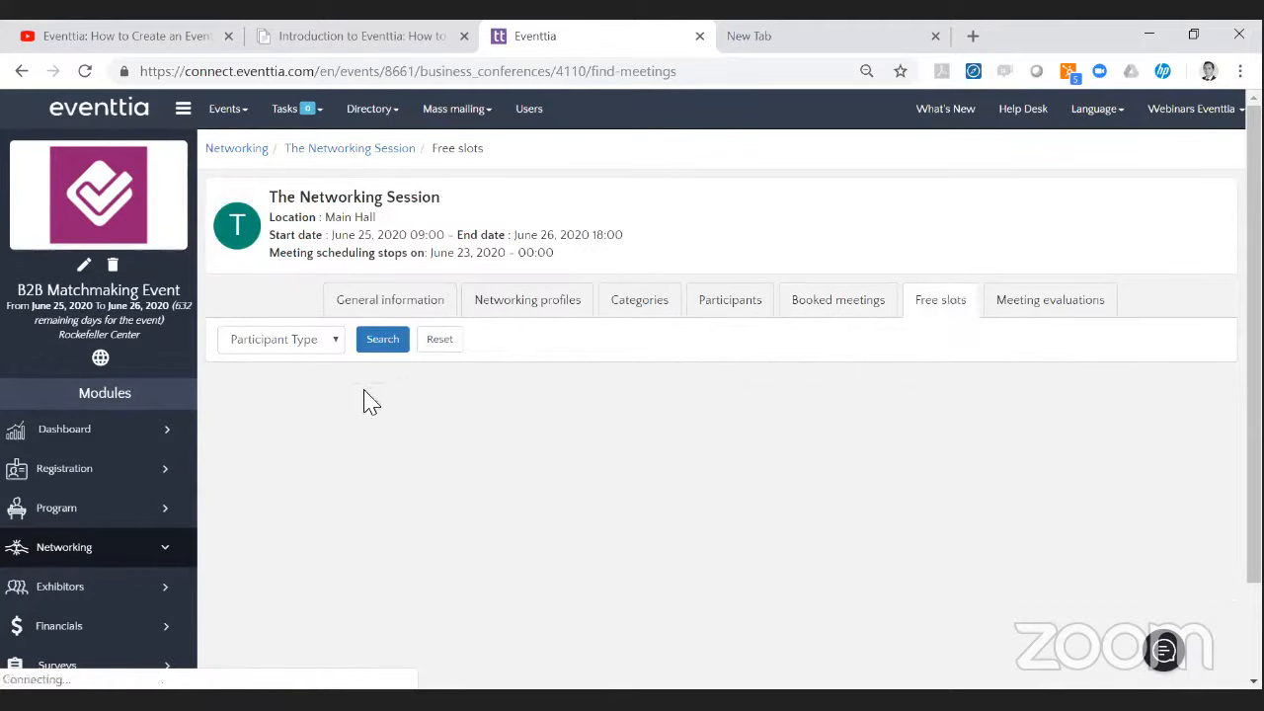
pyautogui.click(272, 343)
pyautogui.click(288, 375)
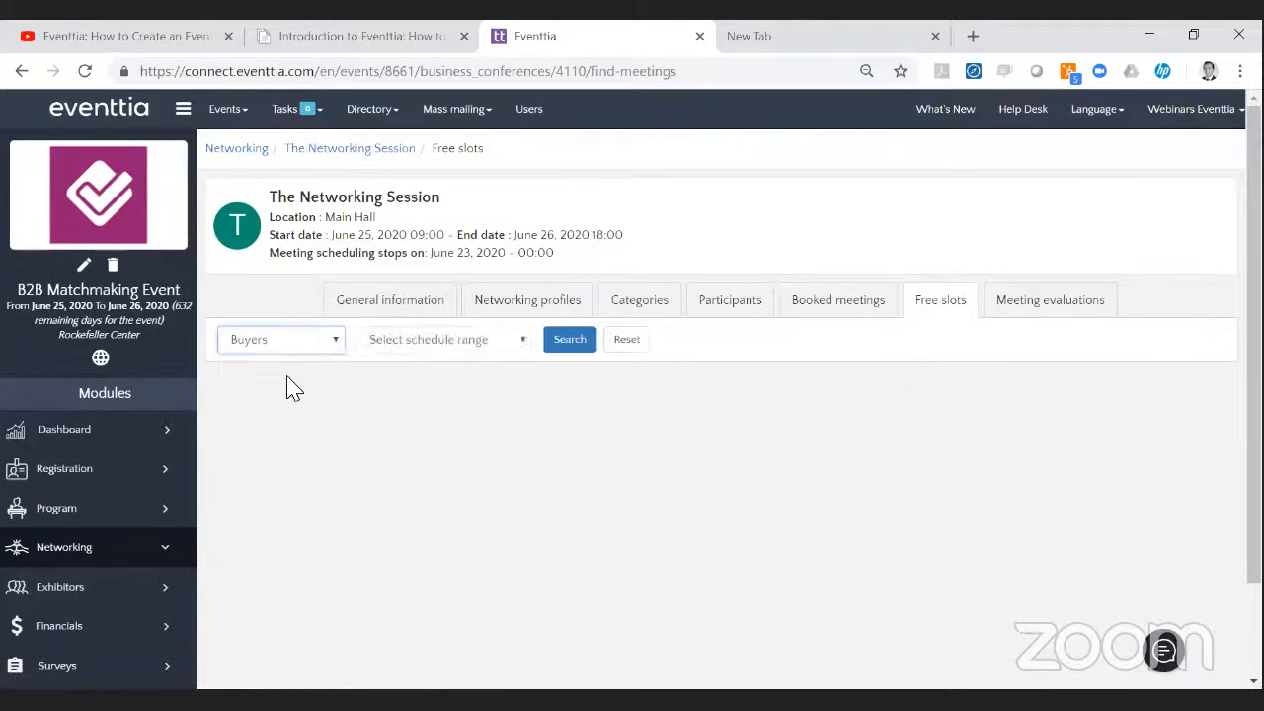
pyautogui.click(373, 346)
pyautogui.click(430, 446)
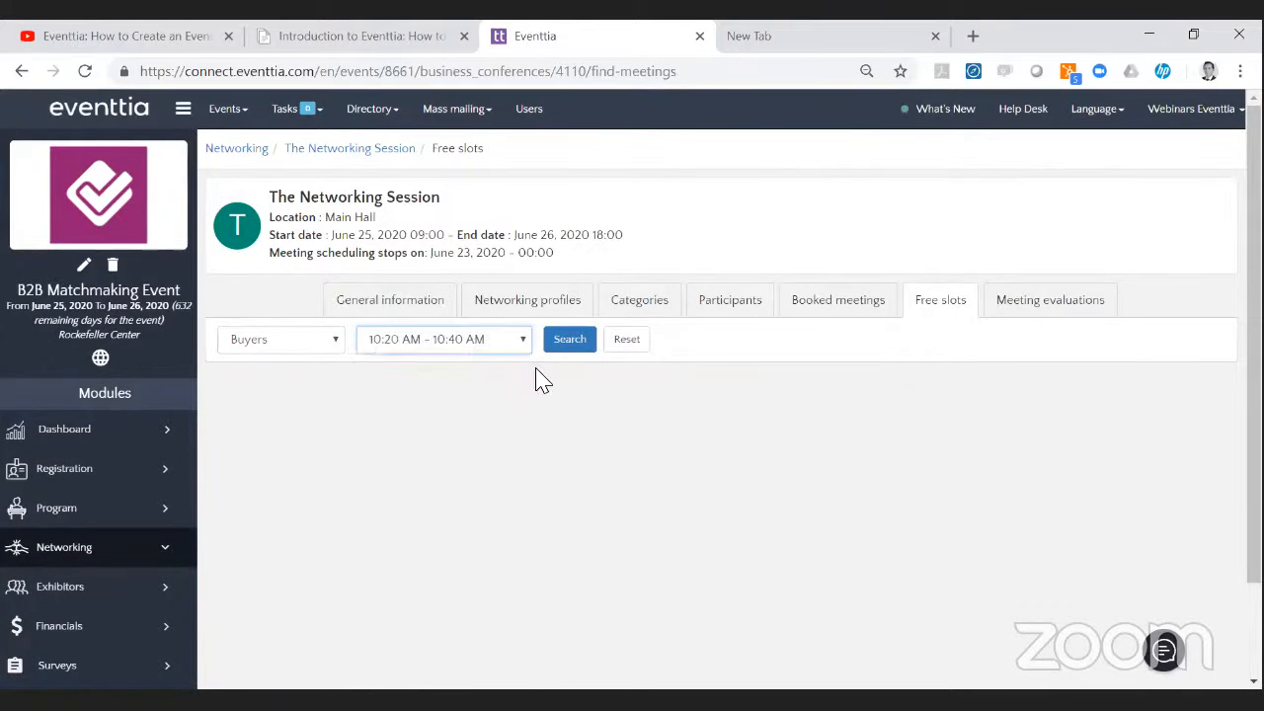
pyautogui.click(559, 345)
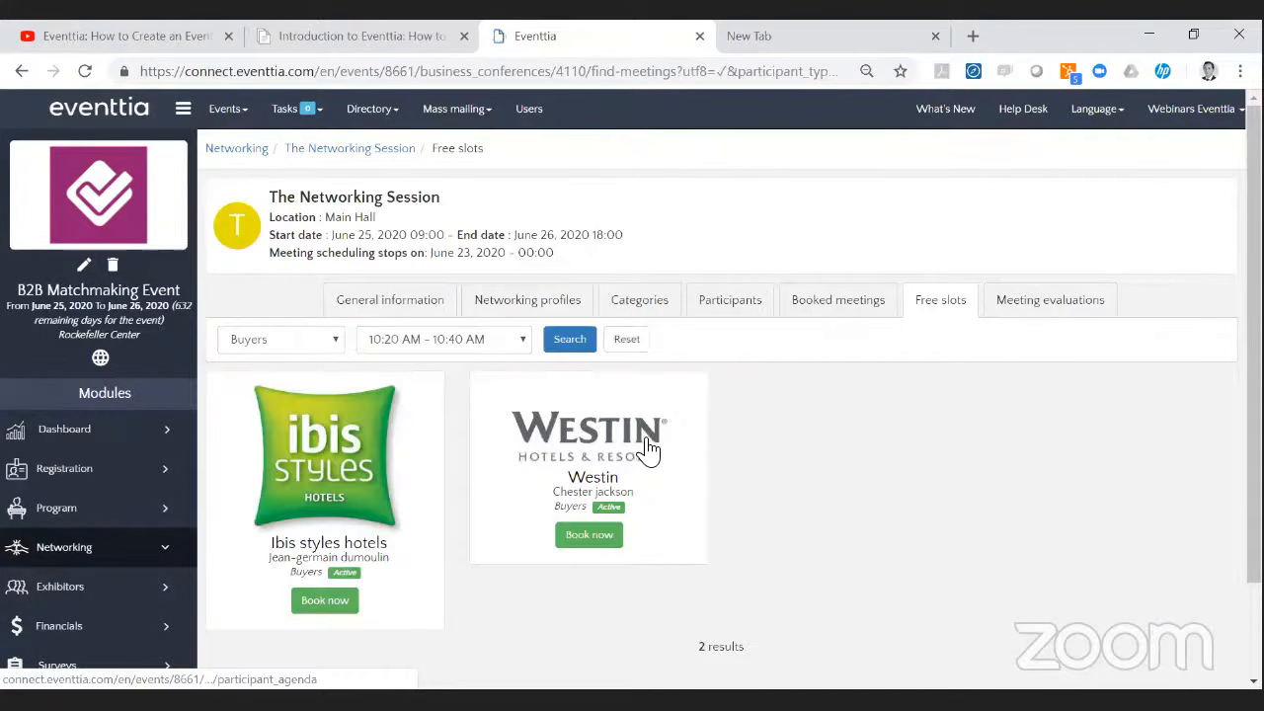
# Search the free slots for Buyers in the 15:00 PM - 15:20 PM range.
pyautogui.scroll(-1, 573, 414)
pyautogui.click(474, 227)
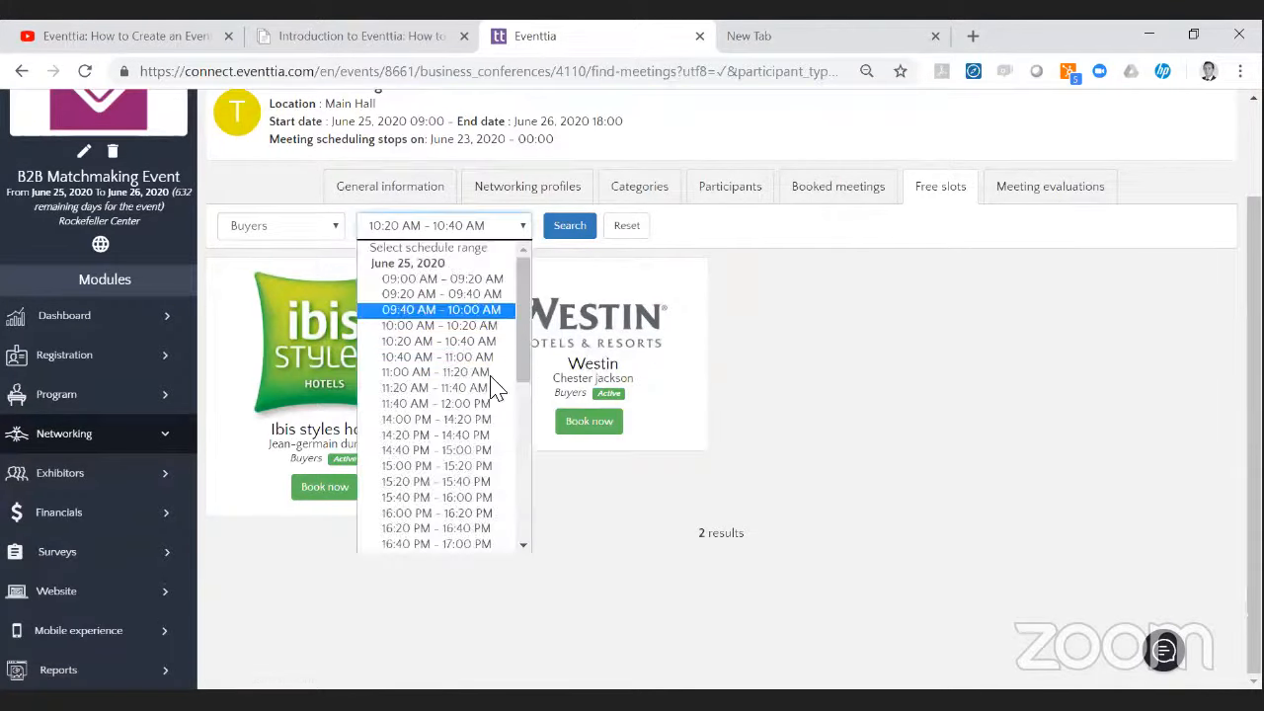
pyautogui.click(465, 467)
pyautogui.click(568, 229)
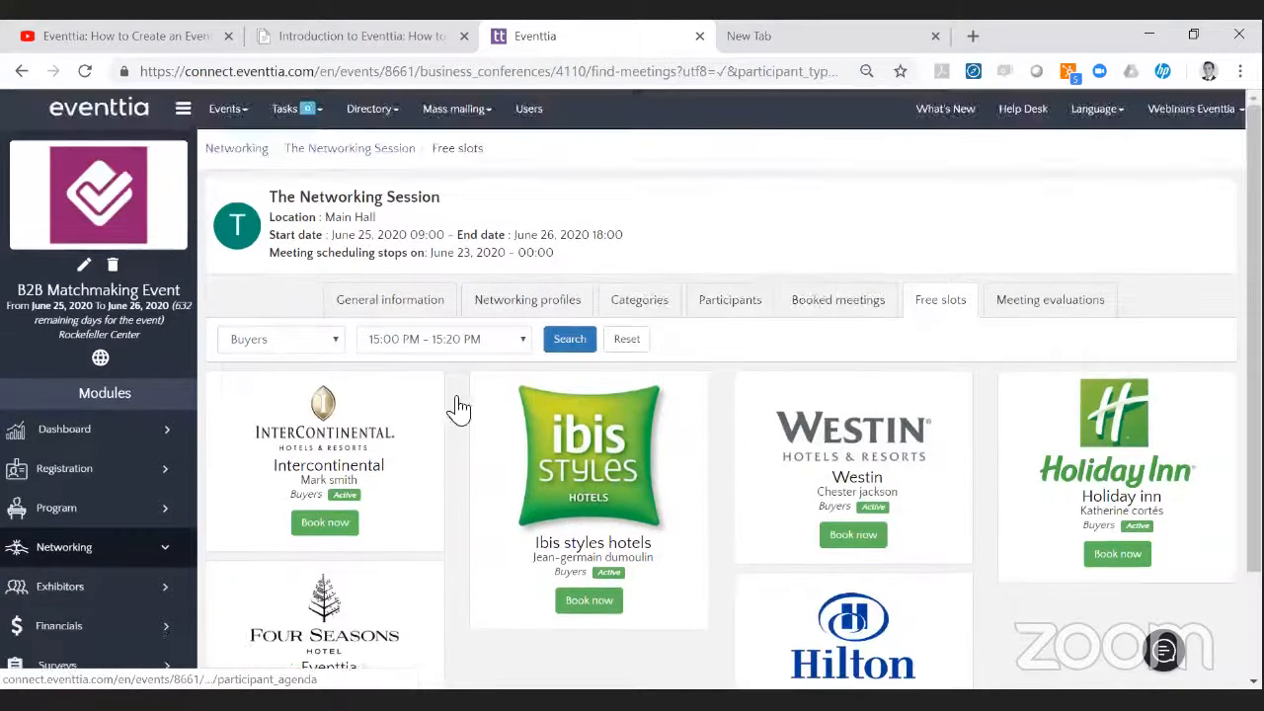
# Search the free slots for Providers in the 14:40 PM - 15:00 PM range and look over the matching companies.
pyautogui.click(322, 348)
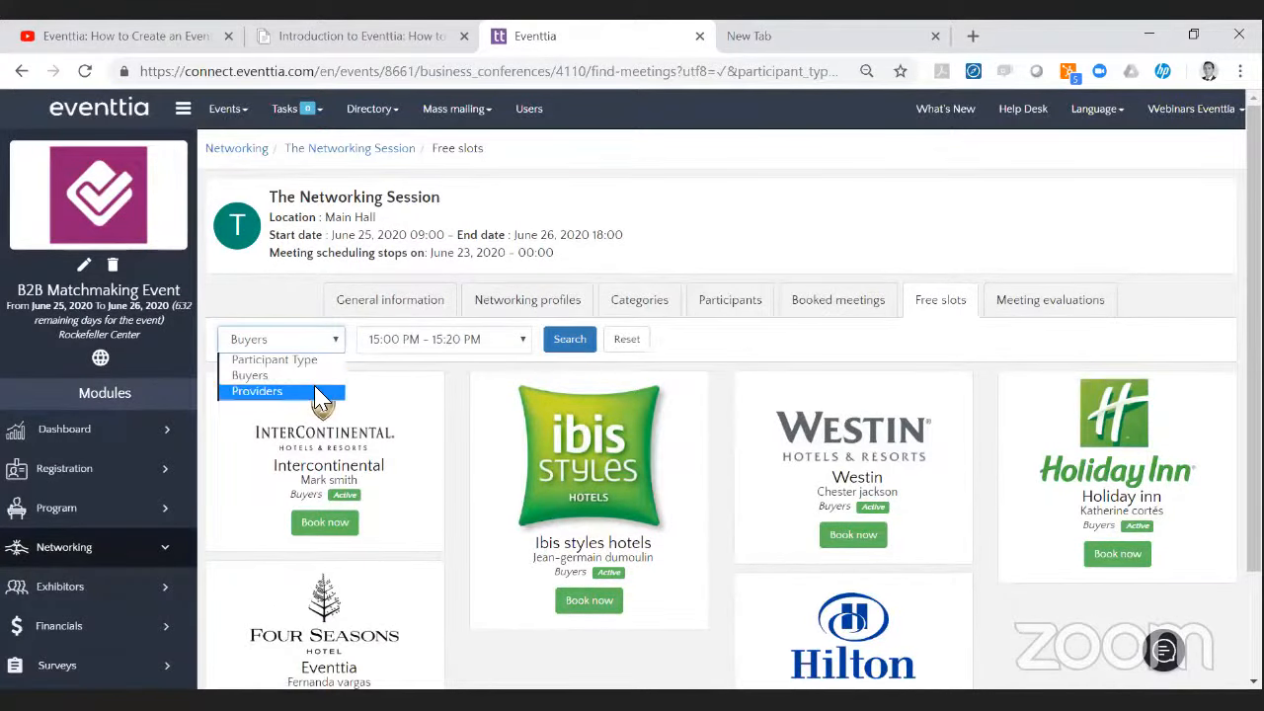
pyautogui.click(321, 392)
pyautogui.click(441, 341)
pyautogui.scroll(-5, 454, 494)
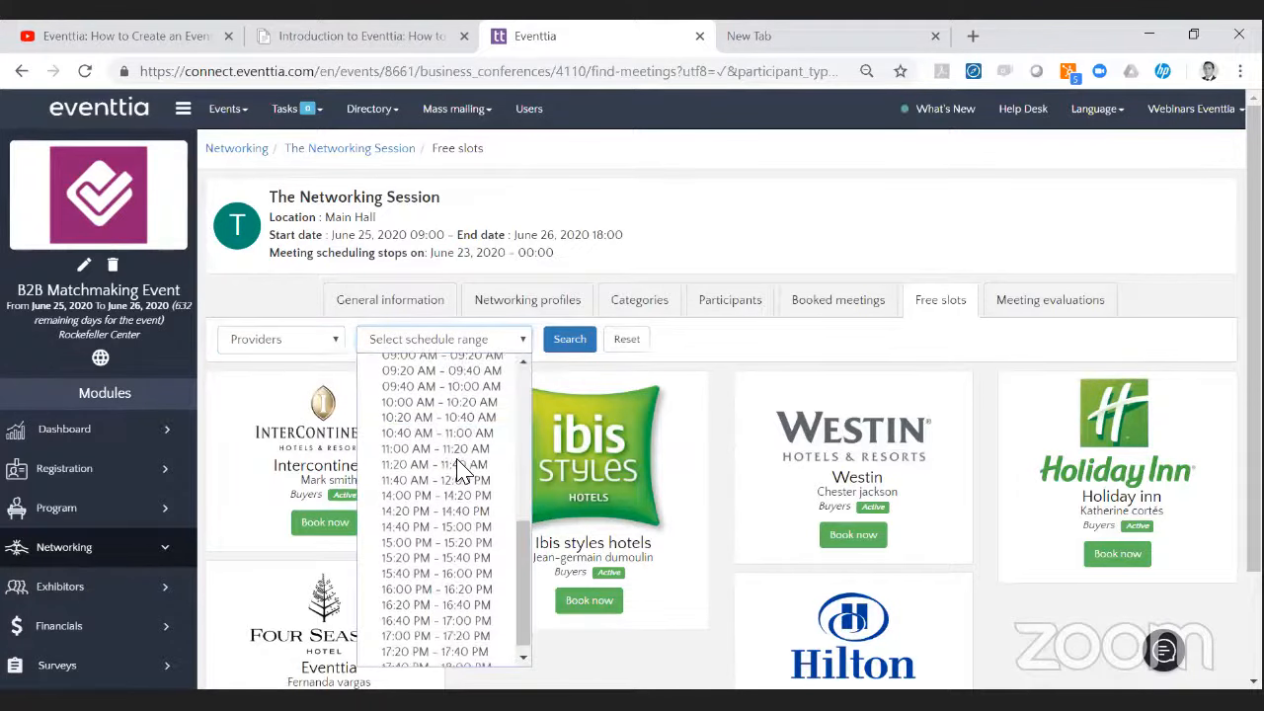
pyautogui.click(459, 520)
pyautogui.click(578, 348)
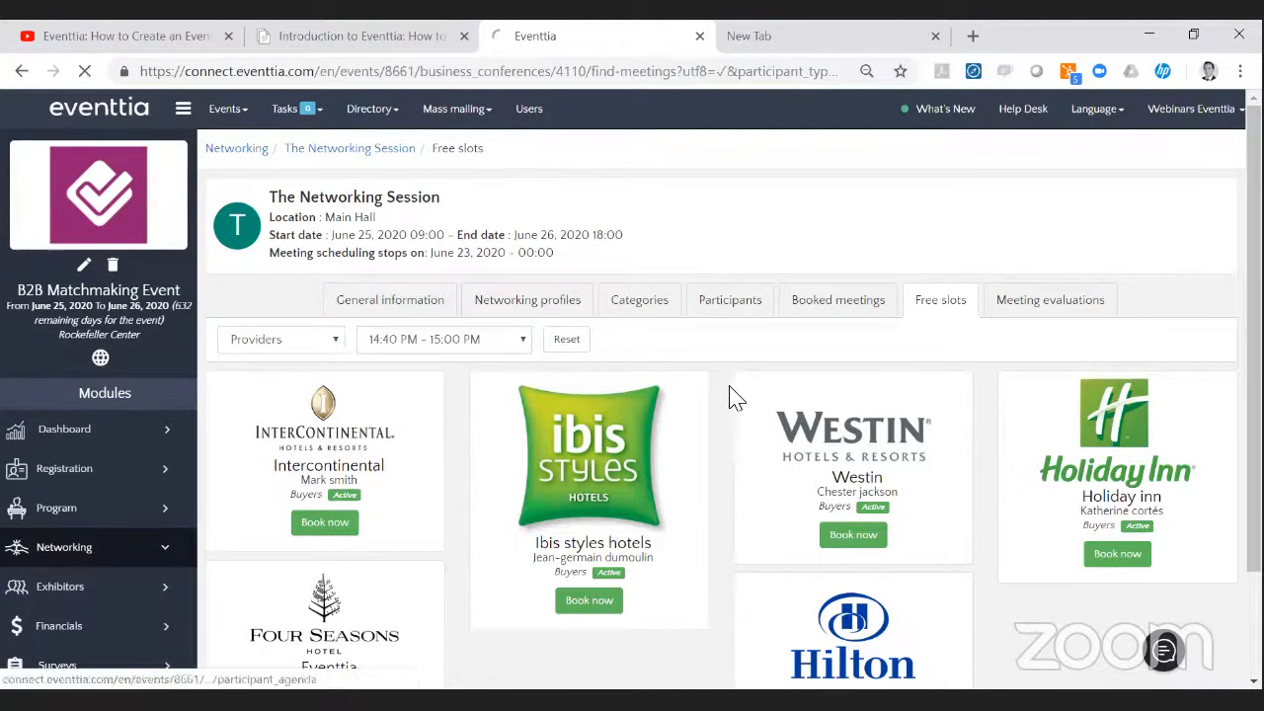
pyautogui.scroll(-3, 798, 452)
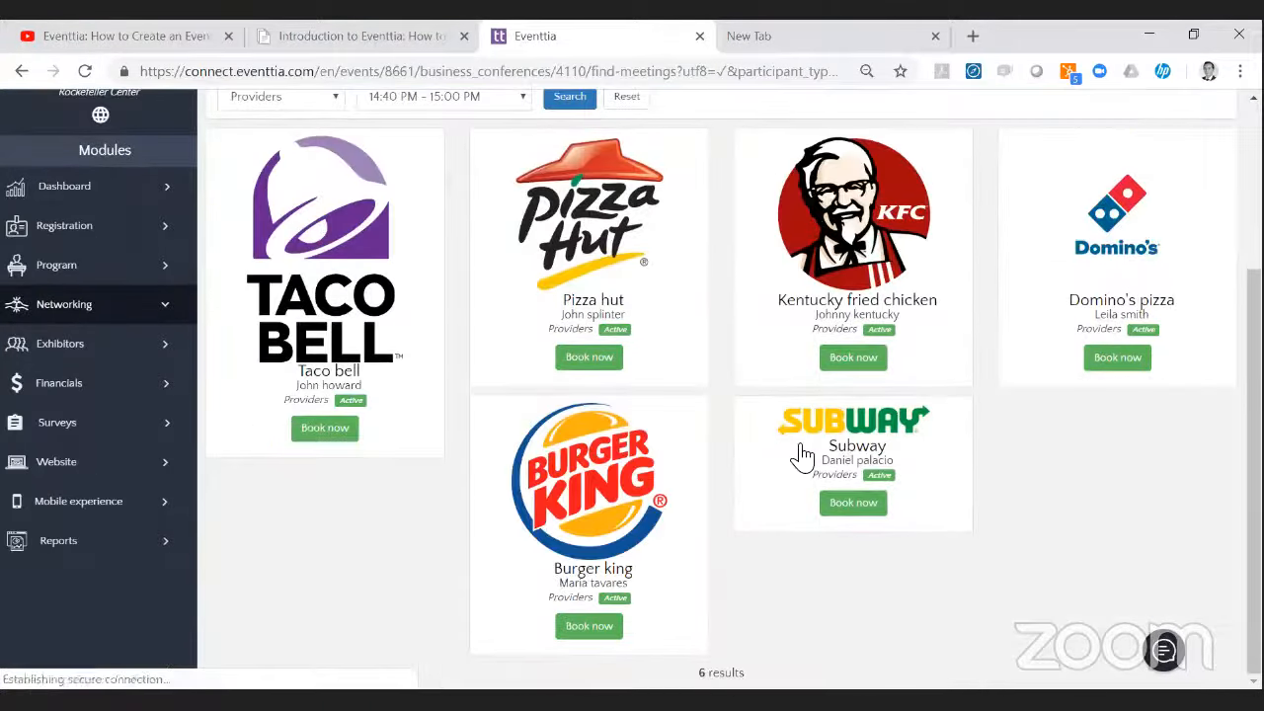
pyautogui.scroll(3, 729, 421)
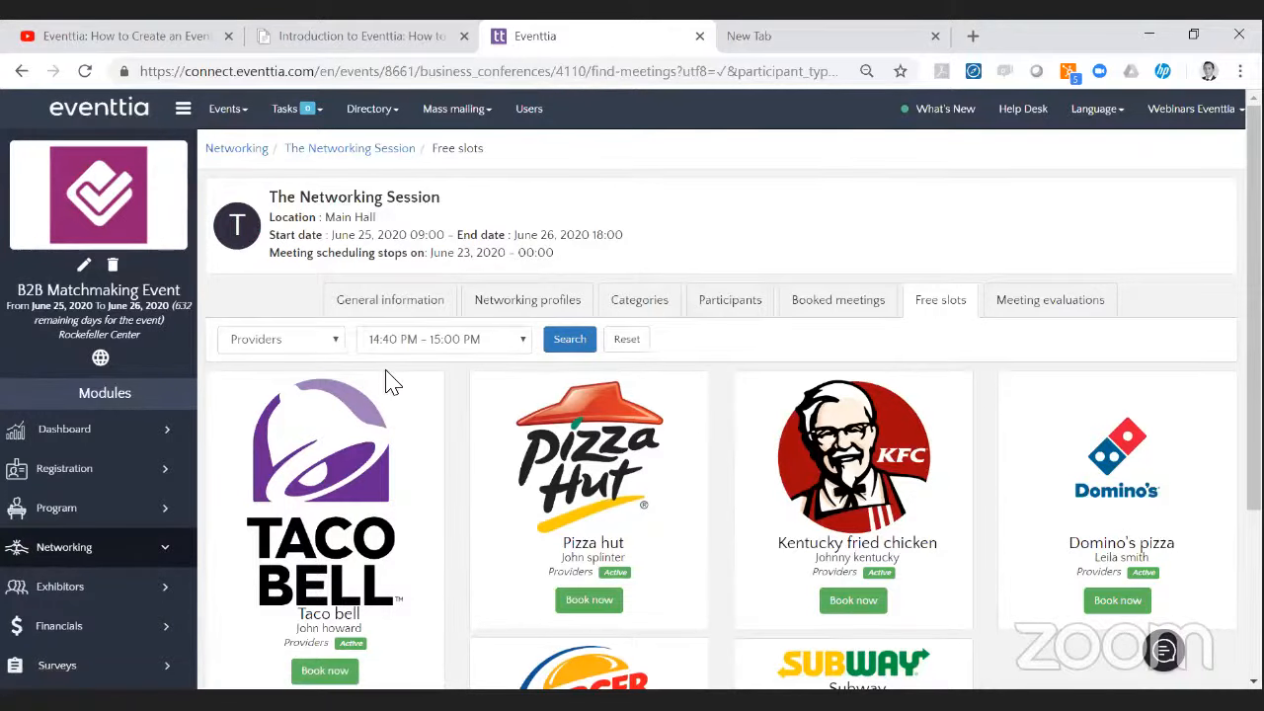
pyautogui.click(631, 343)
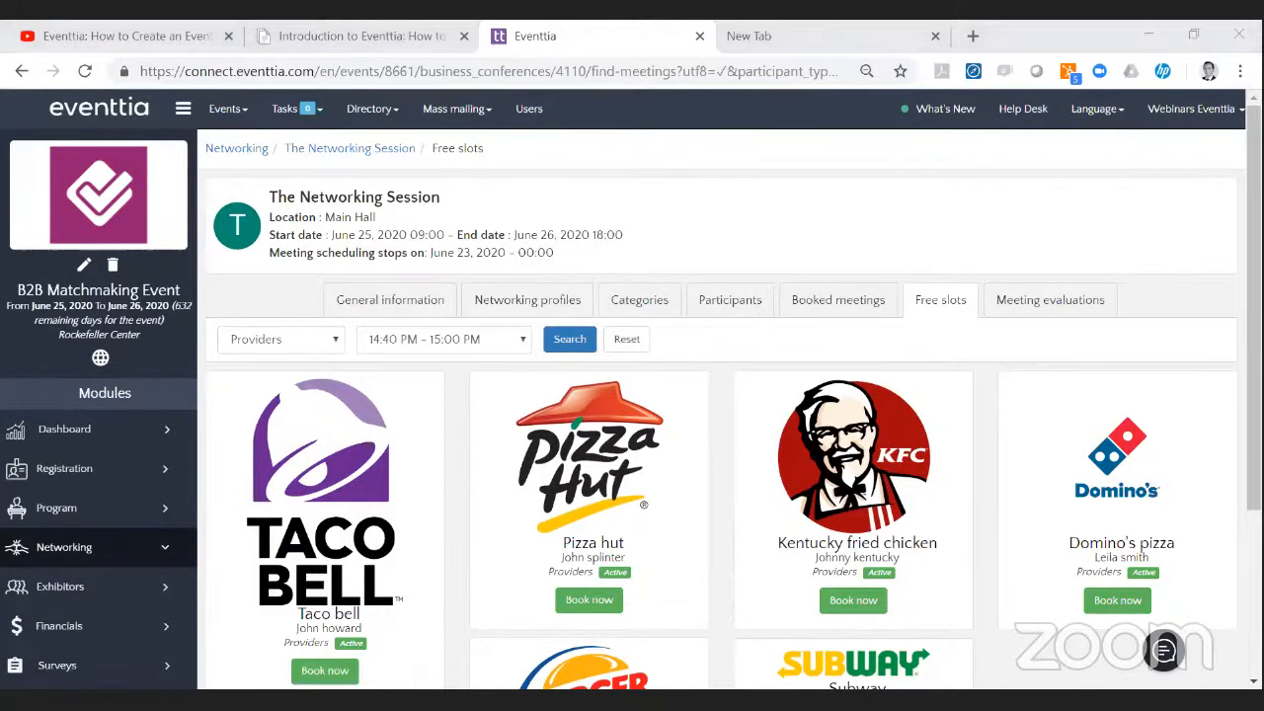
pyautogui.hotkey('alt', 'Tab')
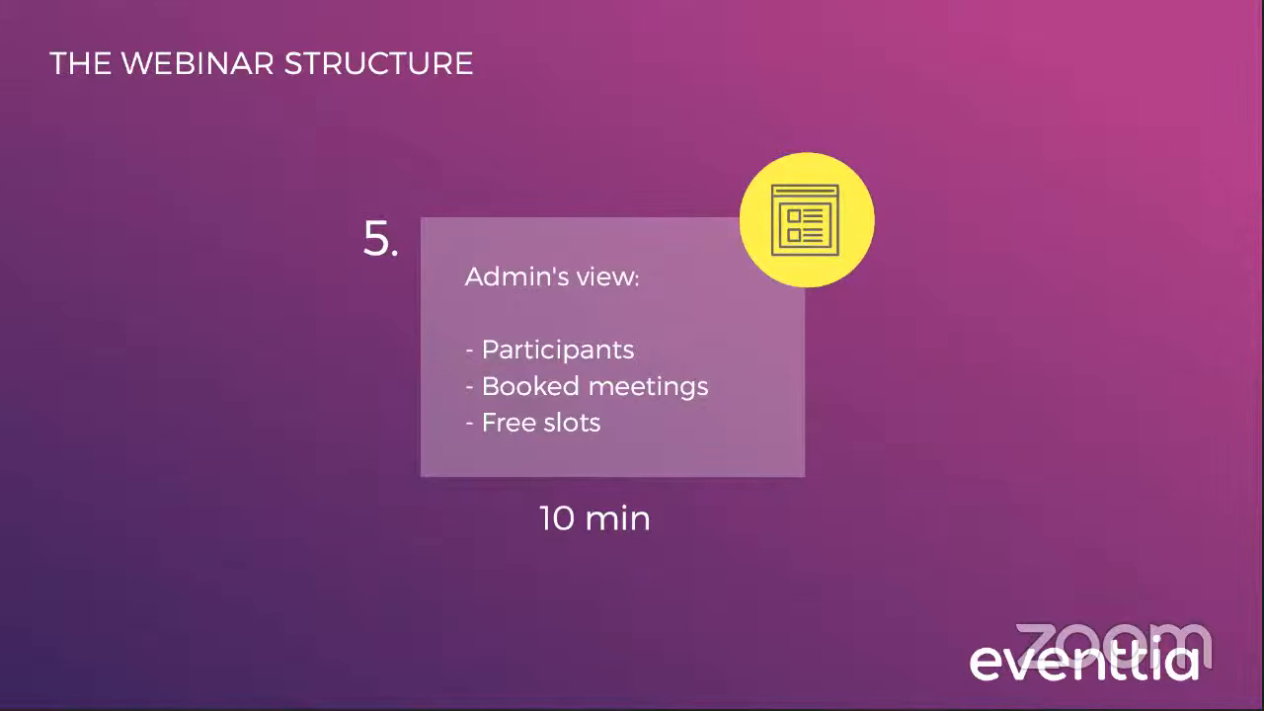
pyautogui.click(810, 334)
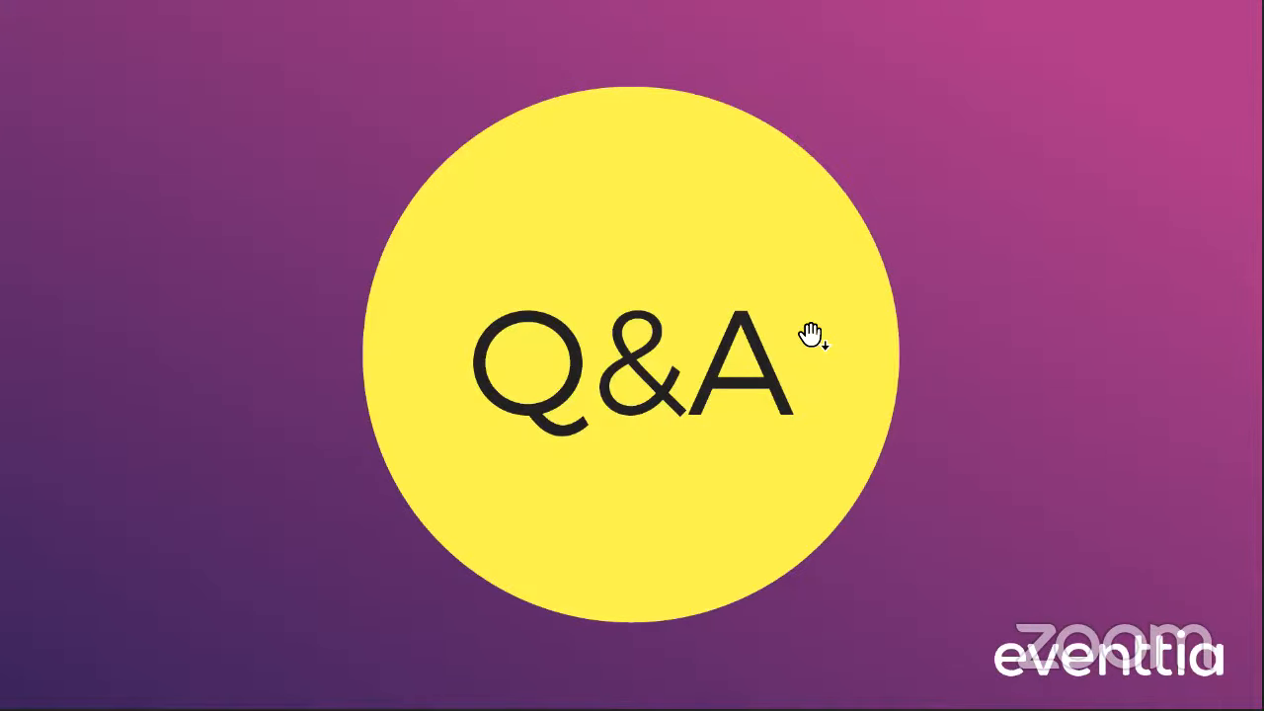
pyautogui.click(907, 271)
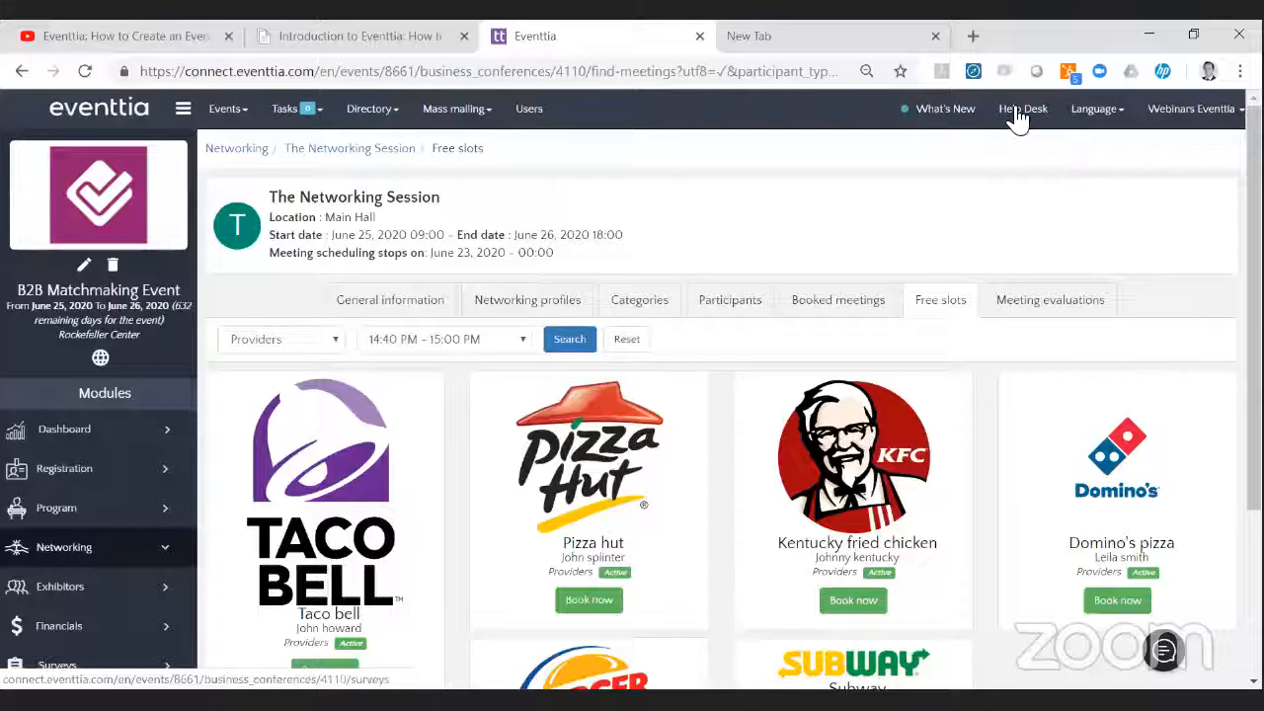
# Open the PDF "A Quick Guide for Planning your First B2B Event" from the Help Desk's Planning your Networking Events category.
pyautogui.click(1024, 108)
pyautogui.scroll(-2, 791, 365)
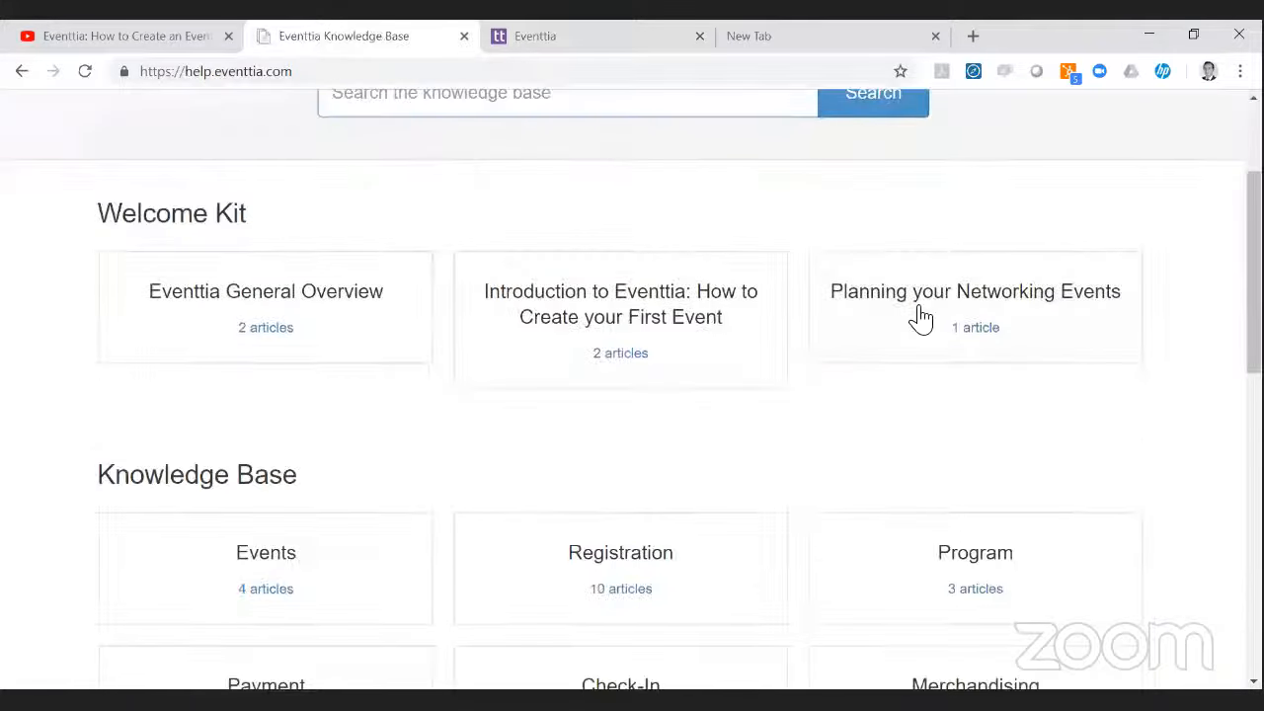
pyautogui.click(993, 313)
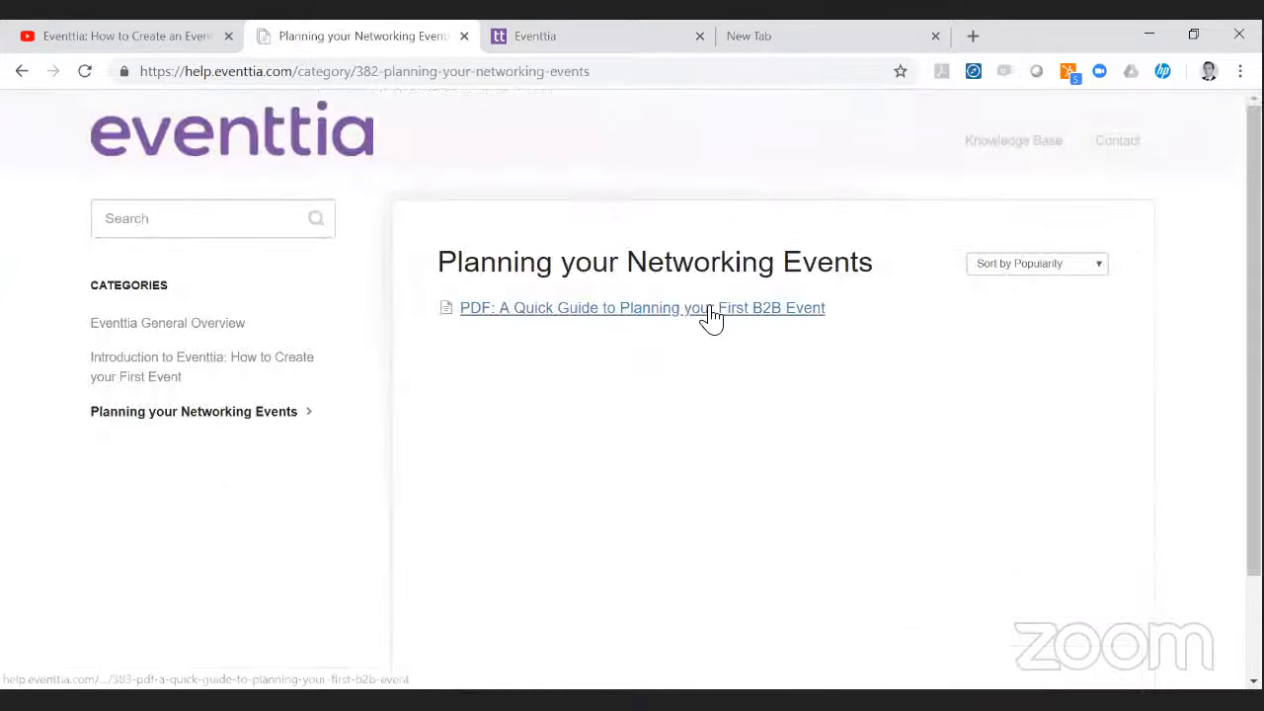
pyautogui.click(718, 310)
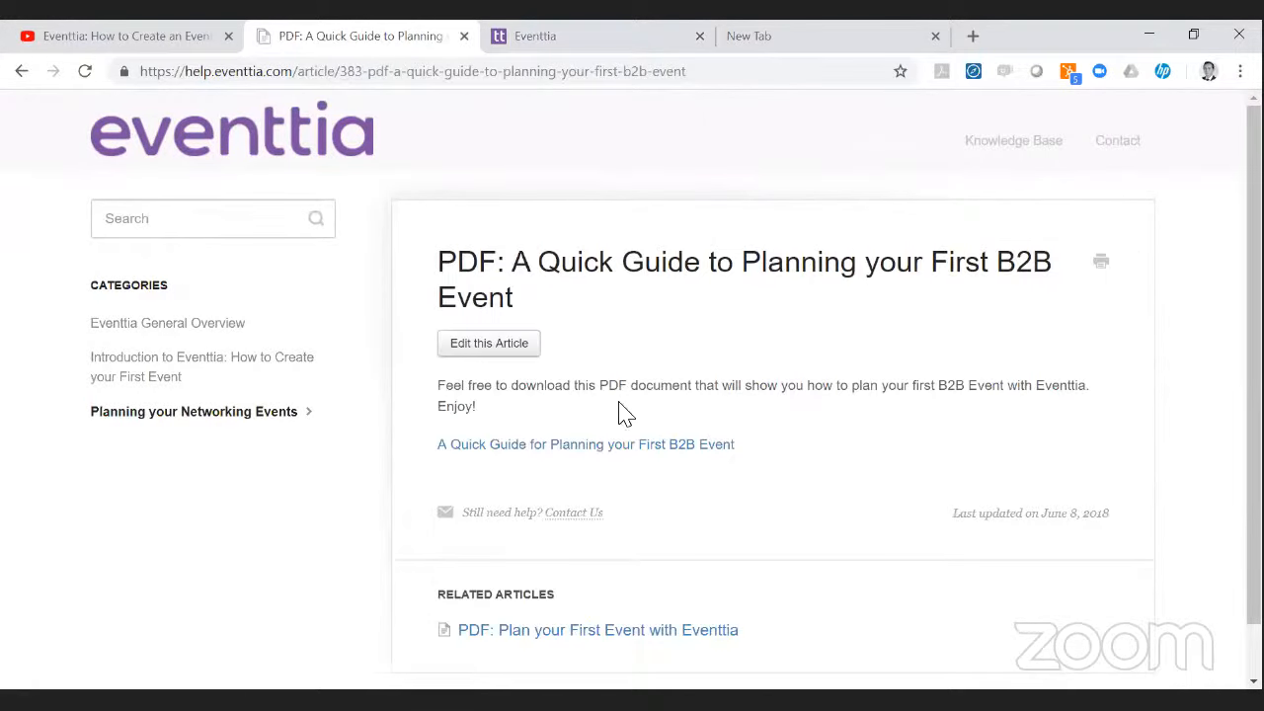
pyautogui.click(590, 453)
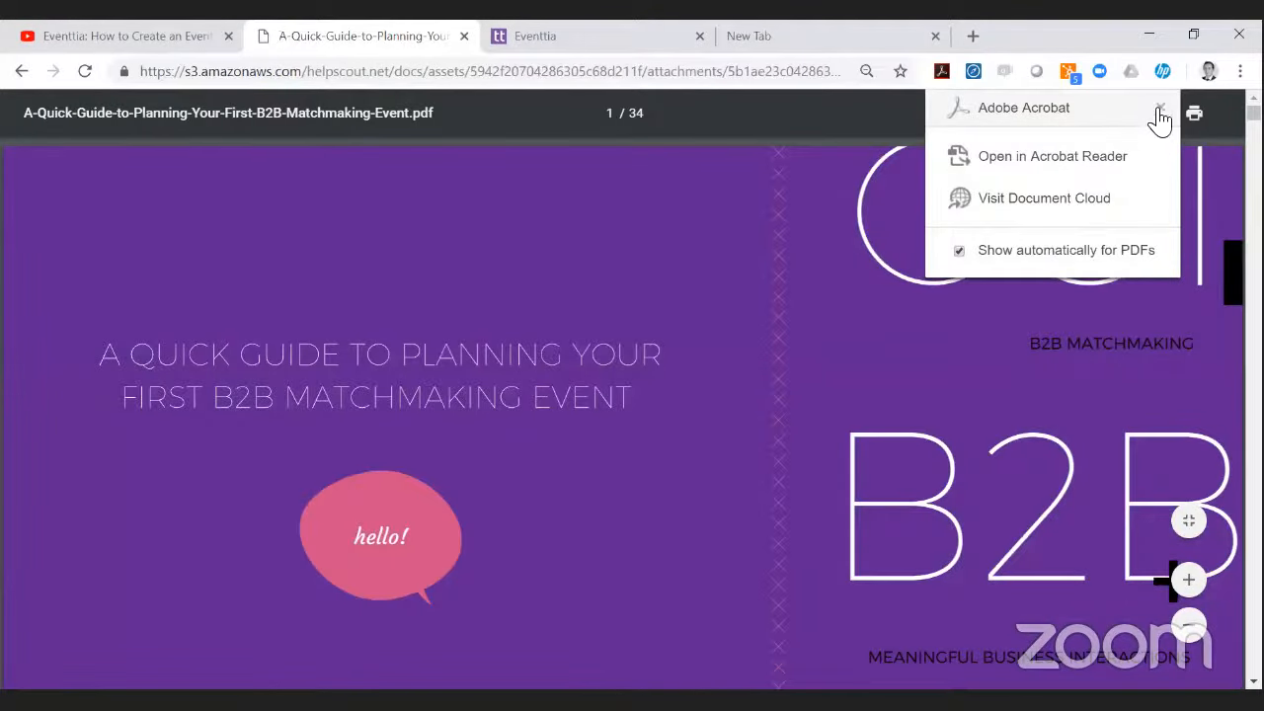
pyautogui.click(1160, 109)
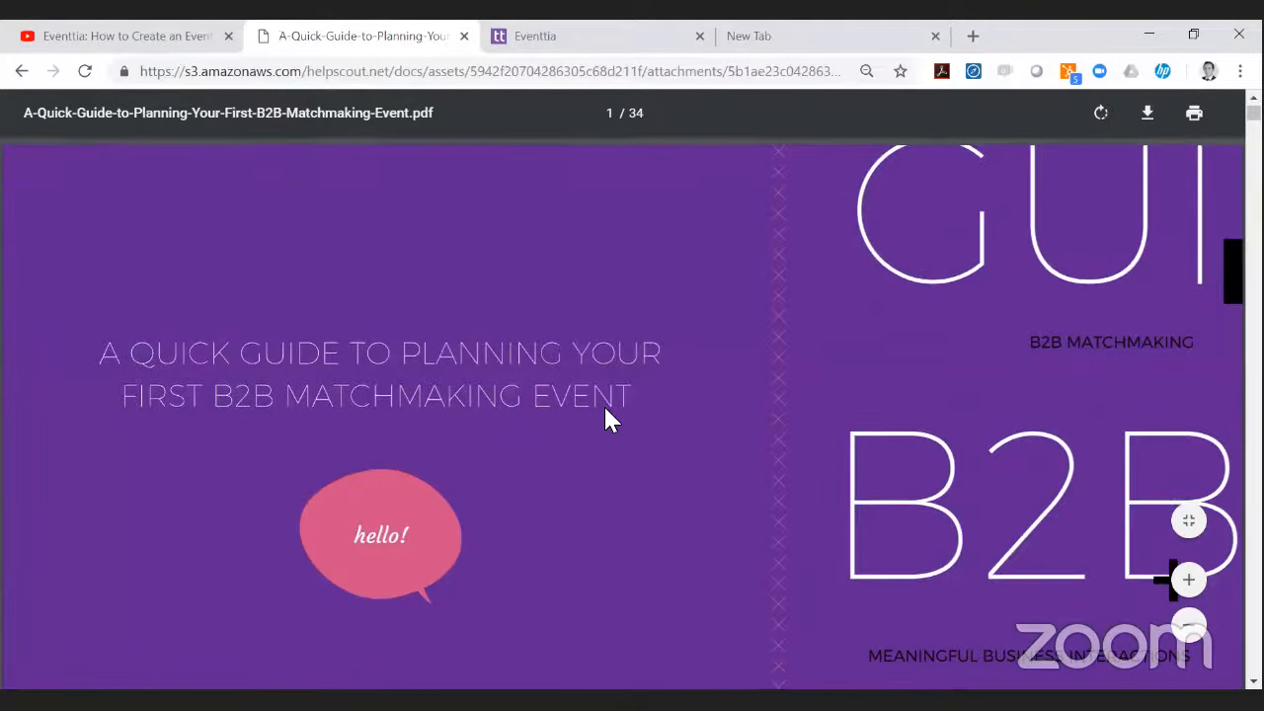
# Examine the guide's opening pages, especially The Big Picture overview of the eight planning steps.
pyautogui.scroll(-3, 607, 418)
pyautogui.scroll(-10, 607, 410)
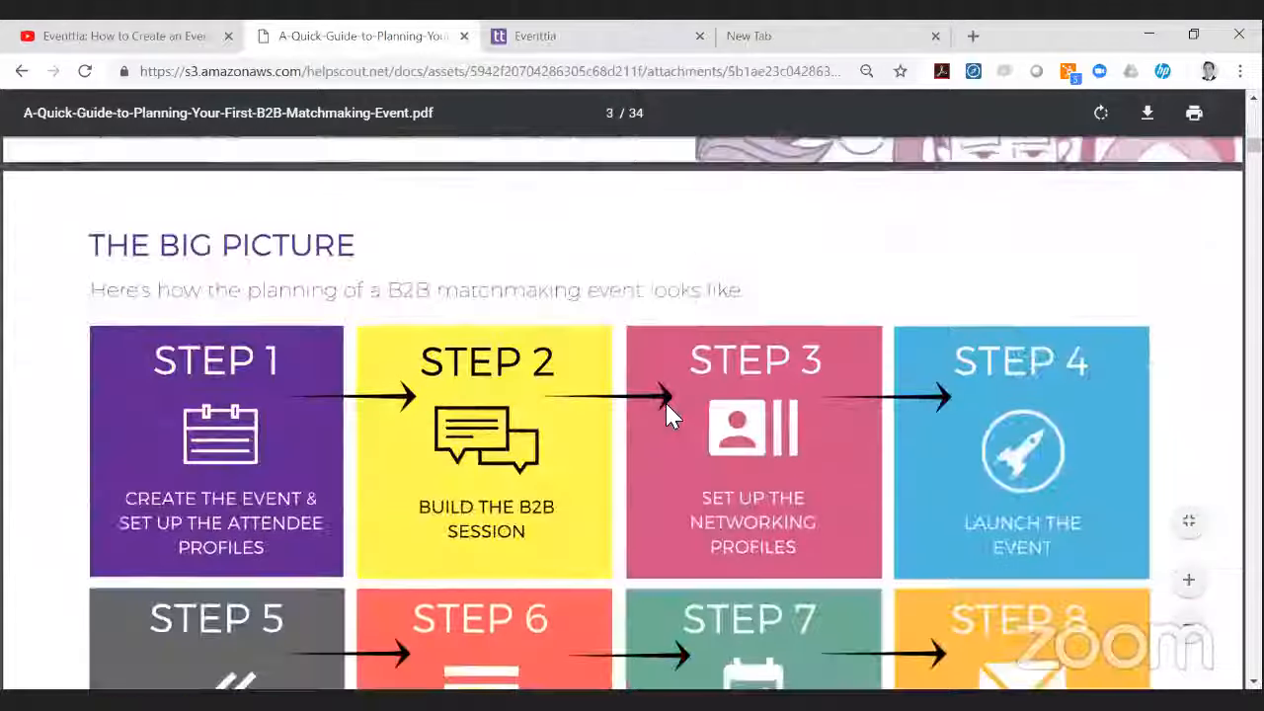
pyautogui.scroll(-6, 678, 415)
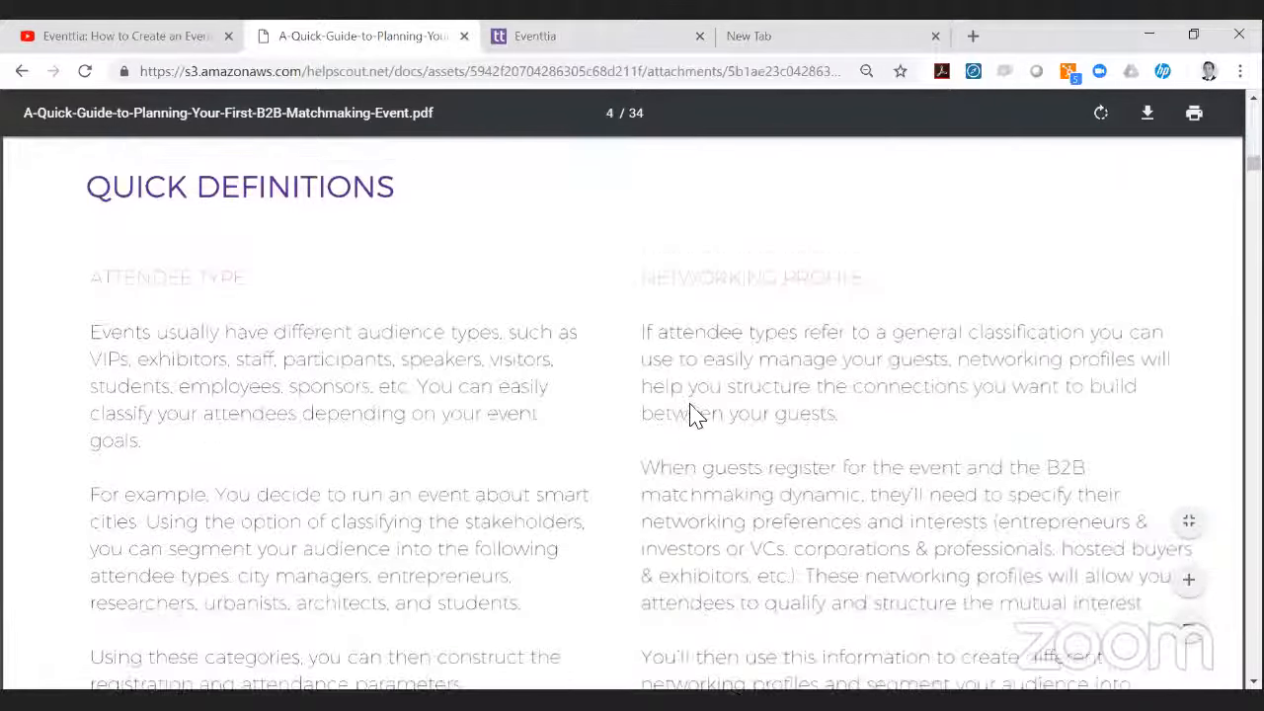
pyautogui.scroll(10, 694, 415)
pyautogui.scroll(-4, 695, 415)
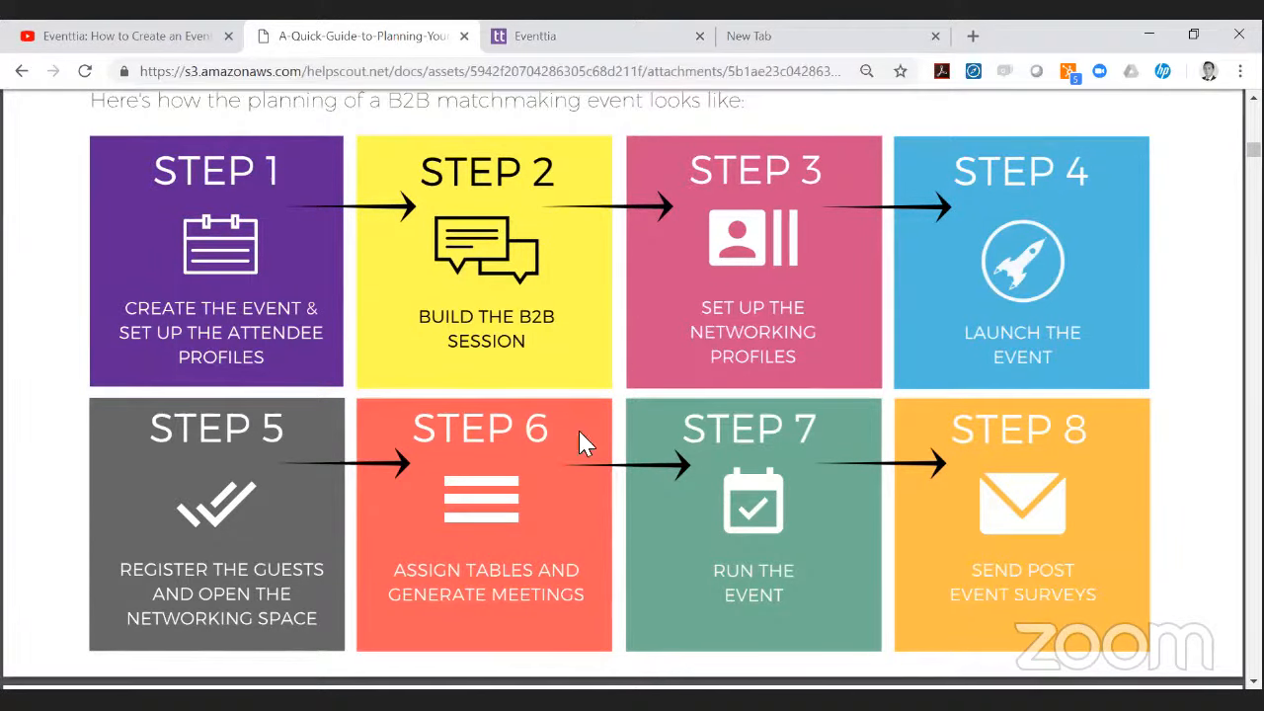
# Skim the rest of the PDF guide through its last page, go back to its first page and switch to the presentation slides.
pyautogui.scroll(-20, 997, 365)
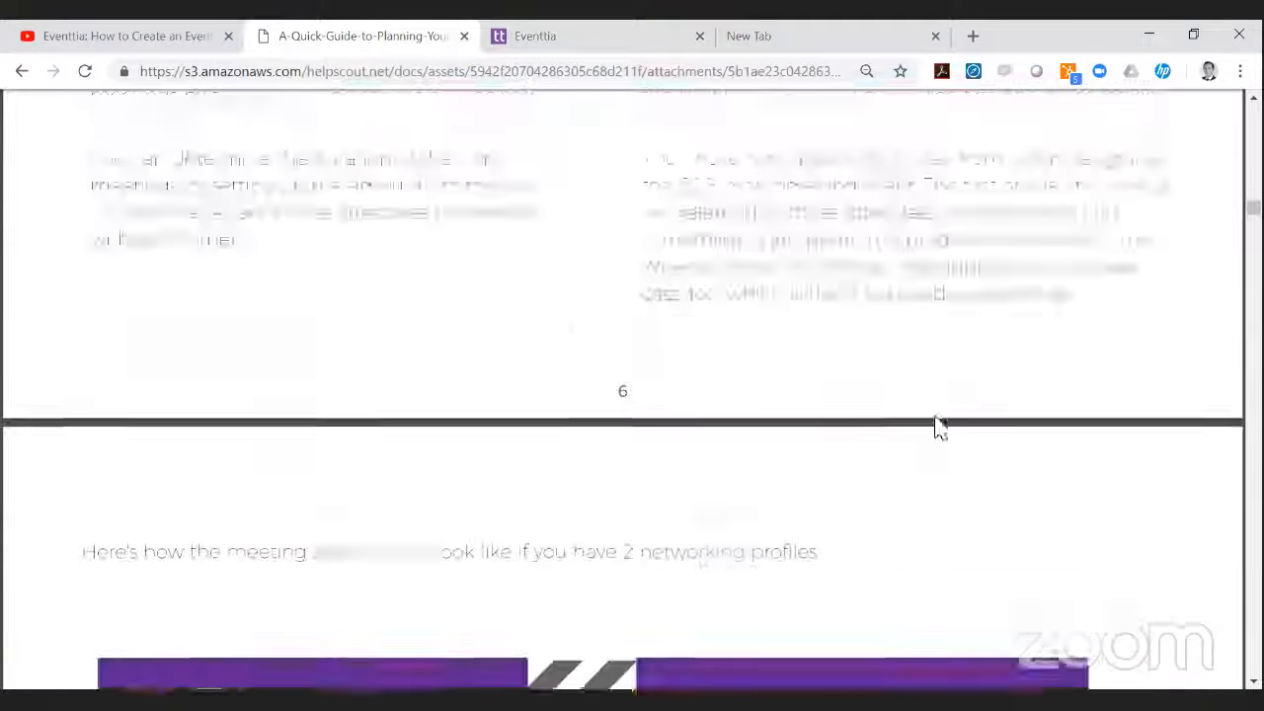
pyautogui.scroll(-20, 936, 427)
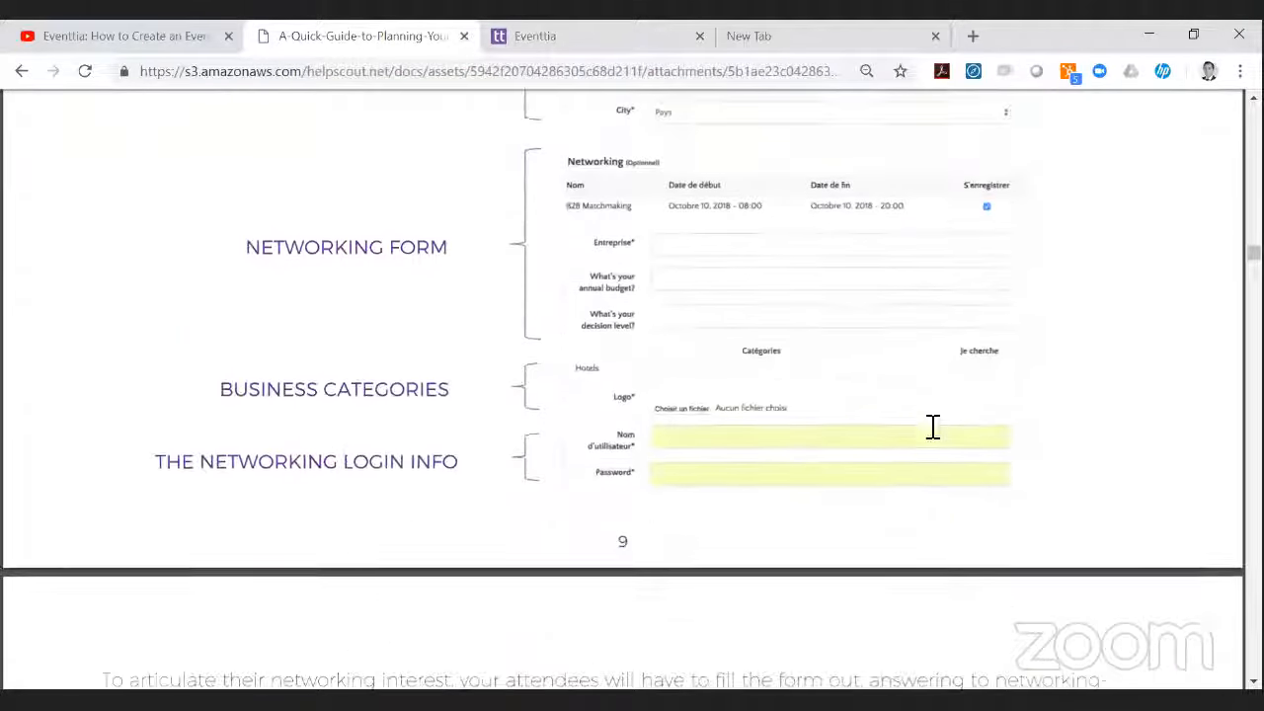
pyautogui.scroll(-20, 934, 427)
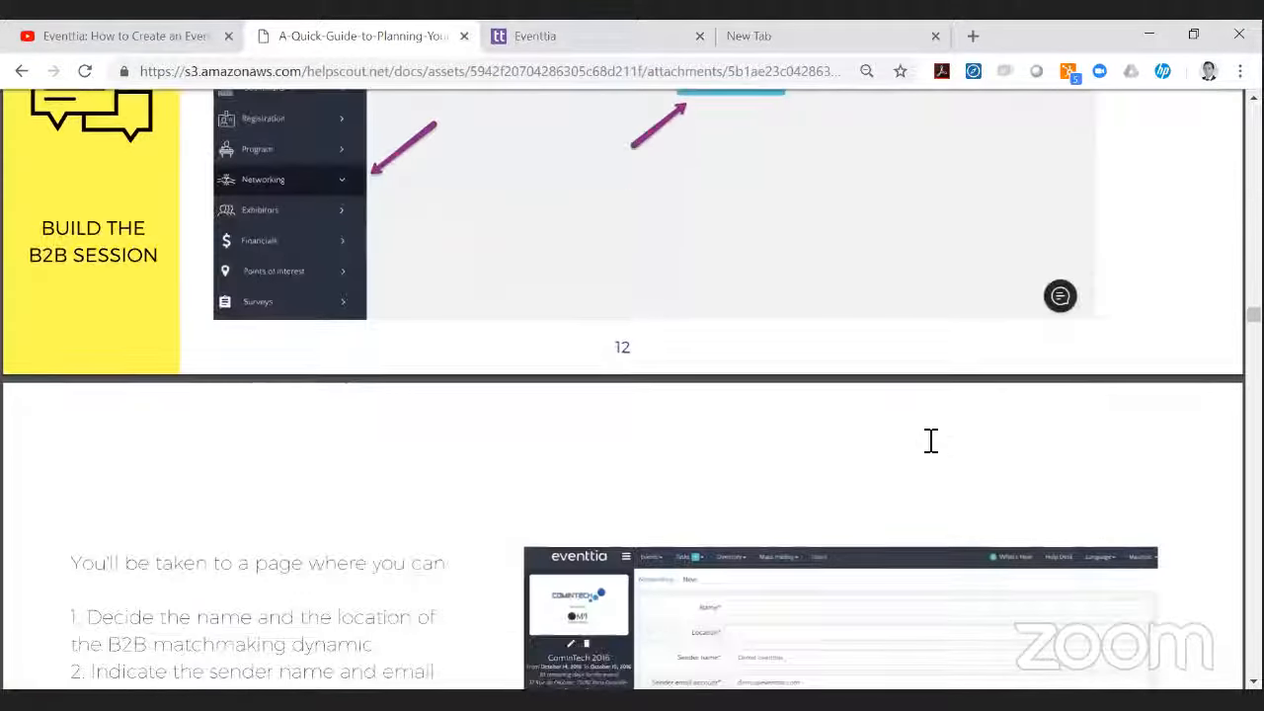
pyautogui.scroll(-20, 932, 441)
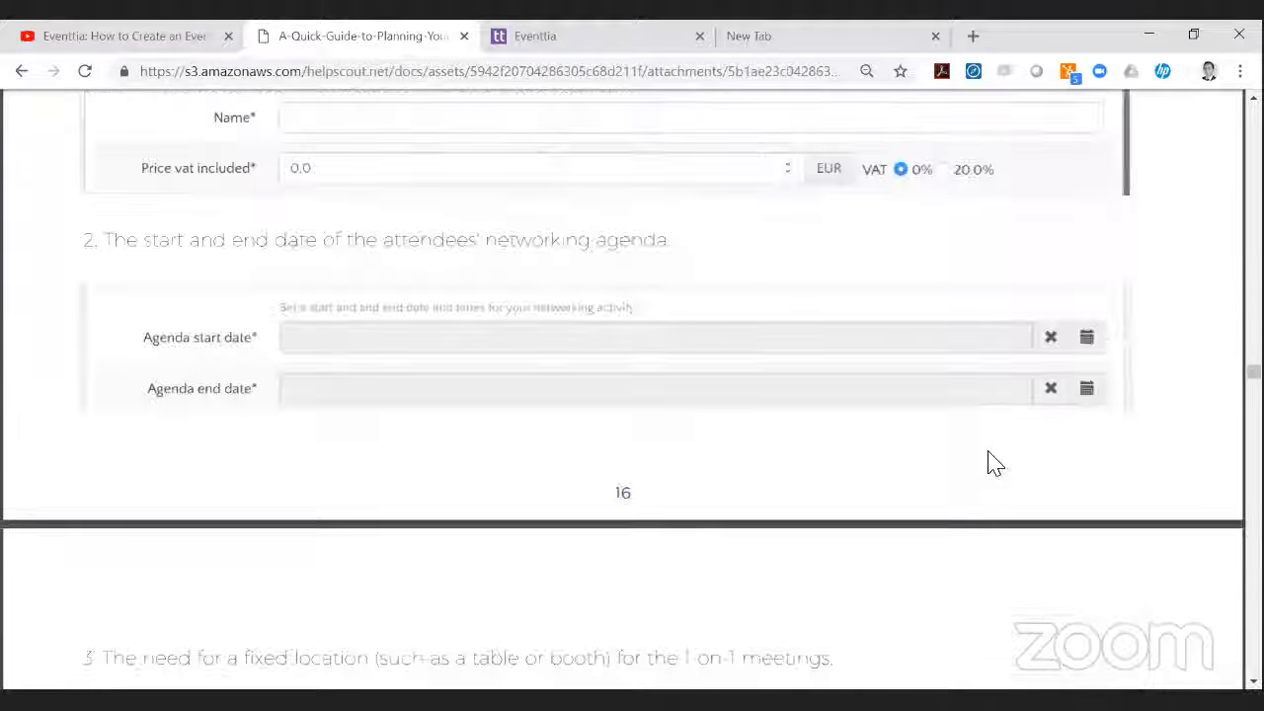
pyautogui.scroll(-20, 987, 455)
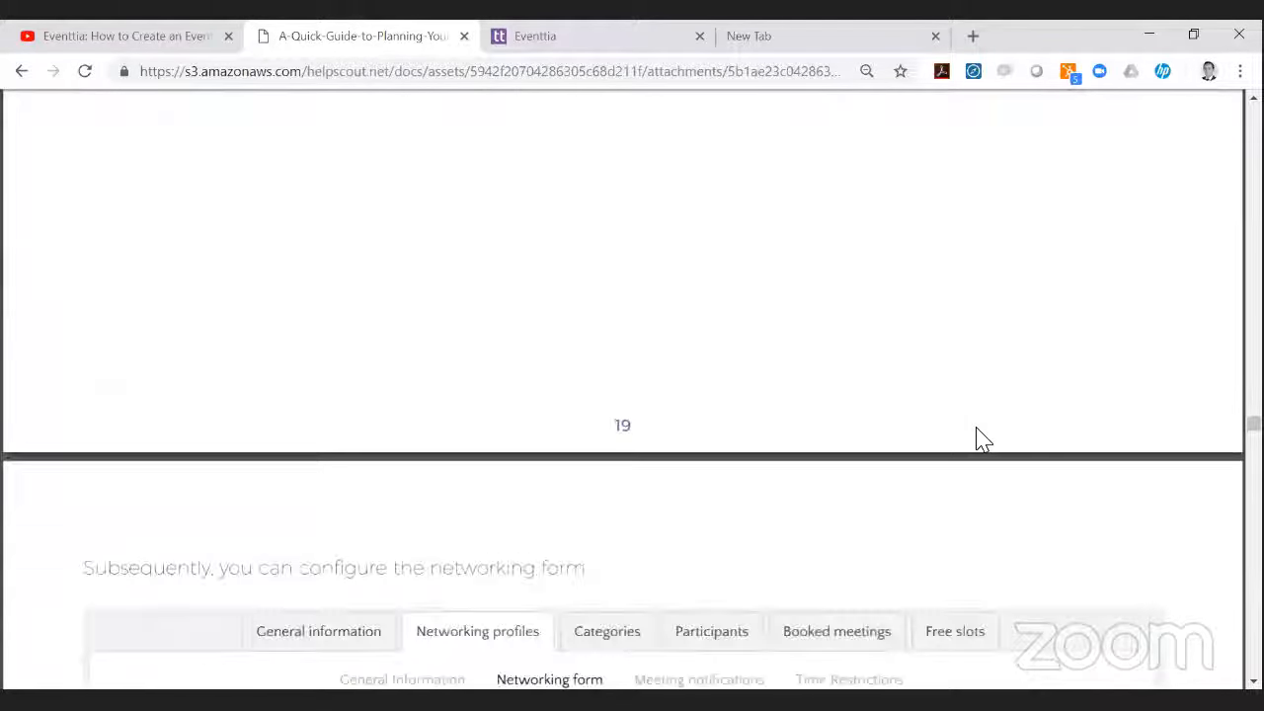
pyautogui.scroll(-20, 982, 439)
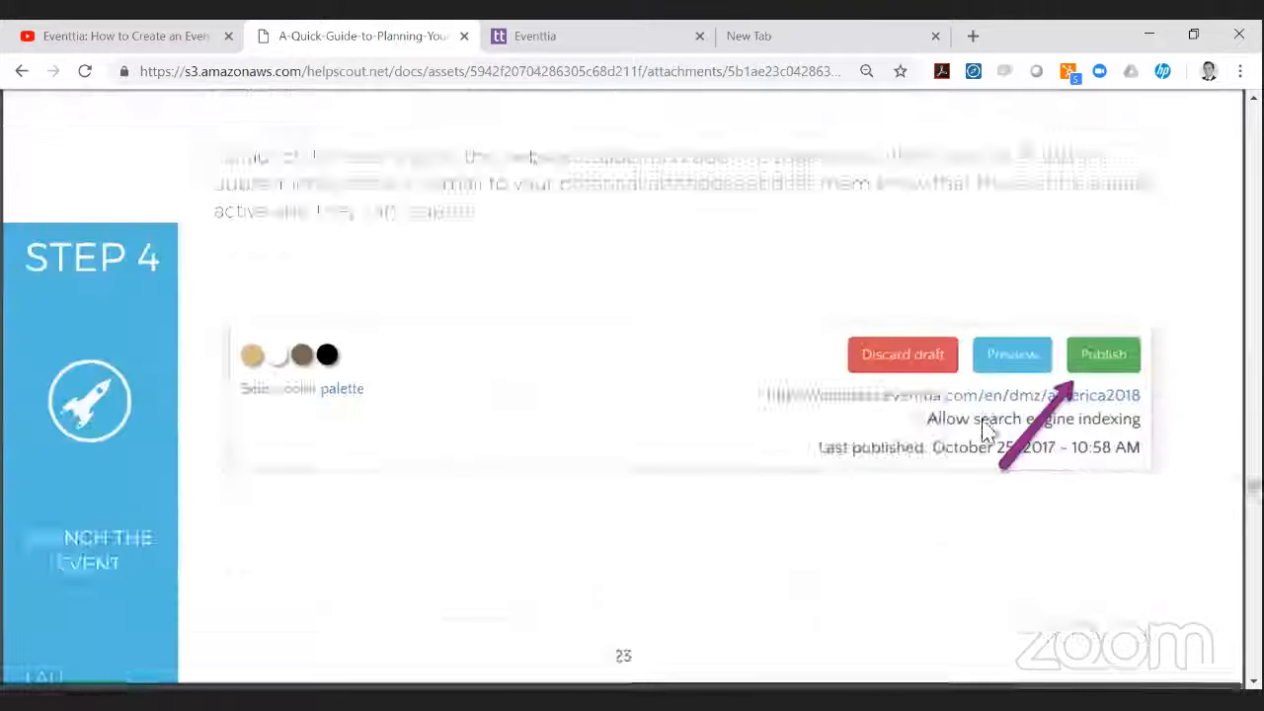
pyautogui.scroll(-20, 978, 435)
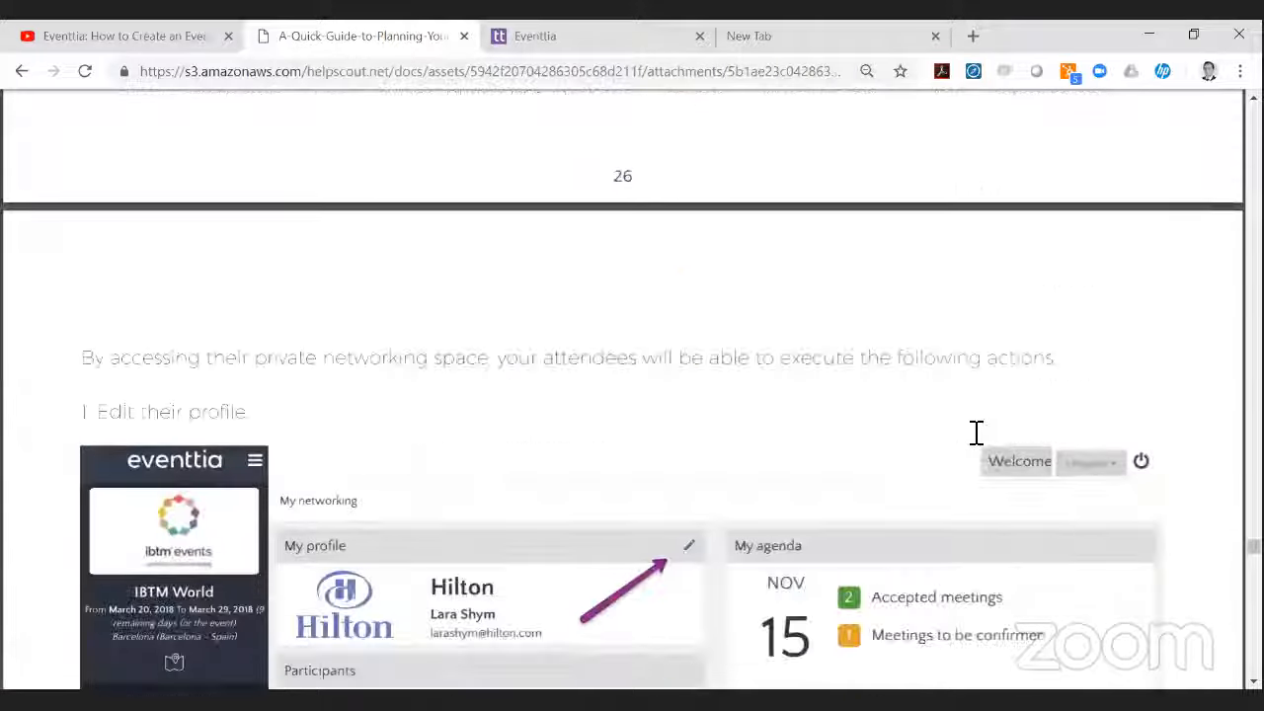
pyautogui.scroll(-20, 976, 434)
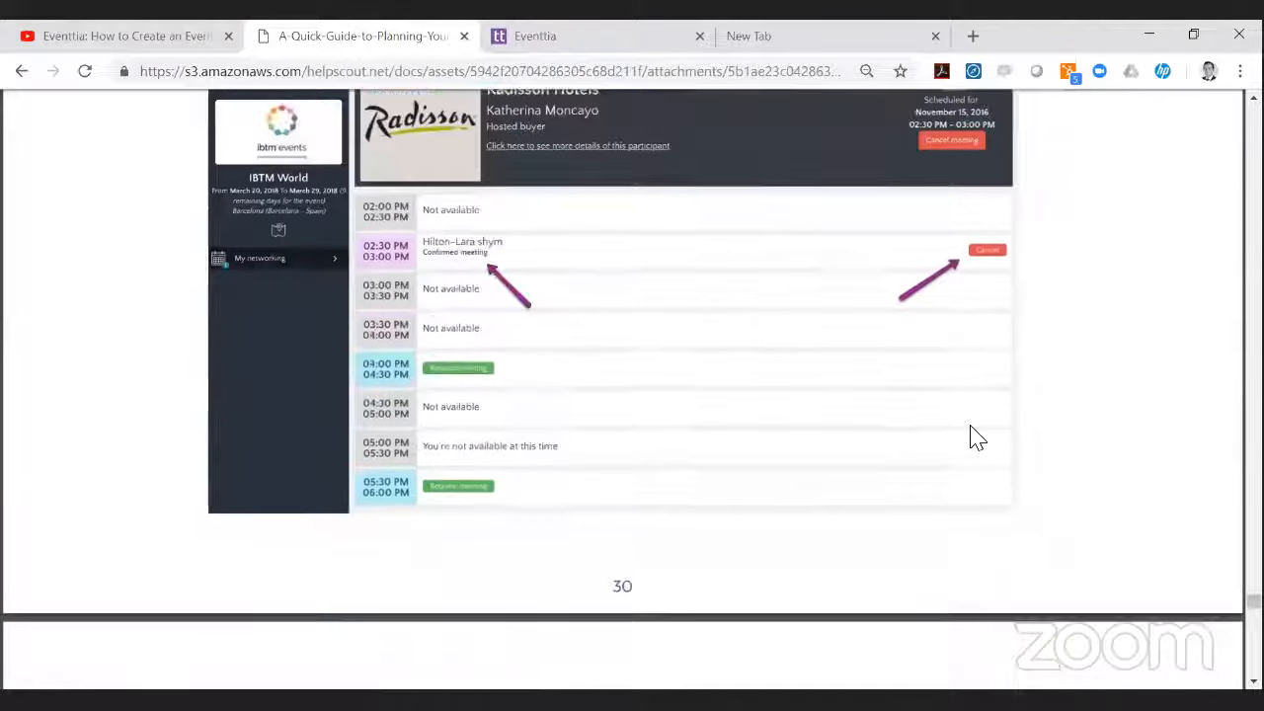
pyautogui.scroll(-20, 973, 435)
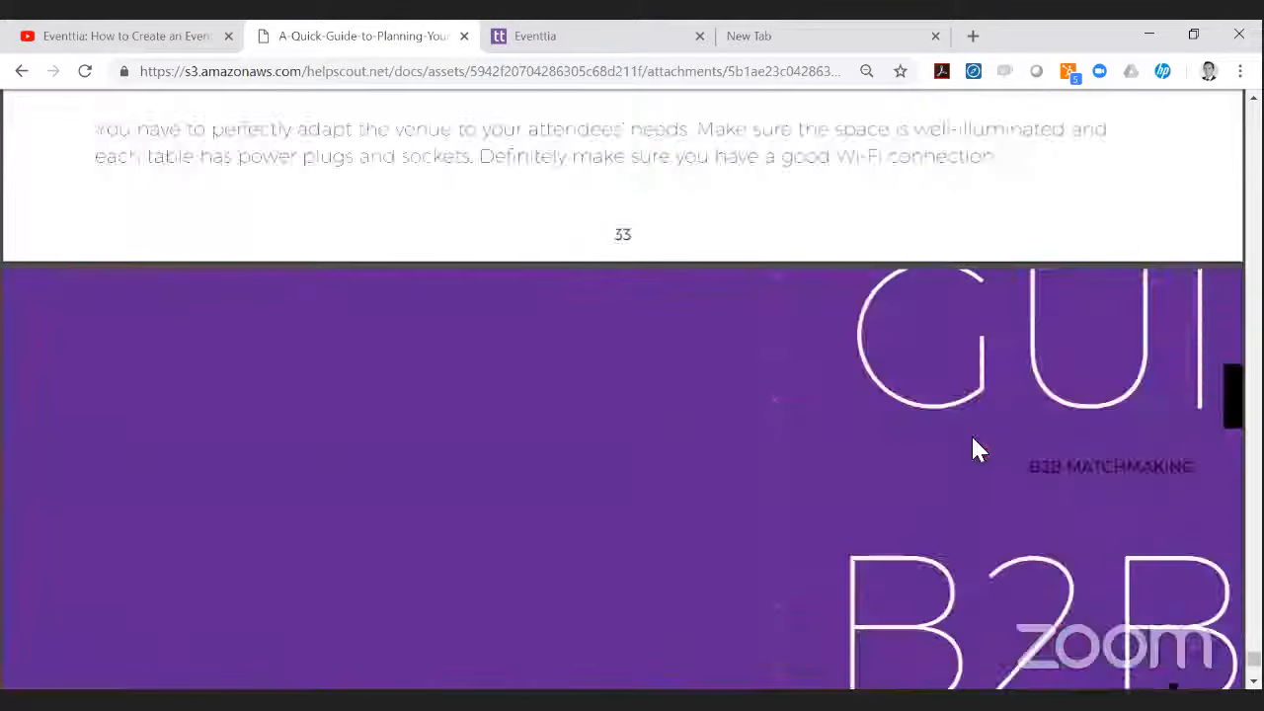
pyautogui.scroll(-5, 973, 450)
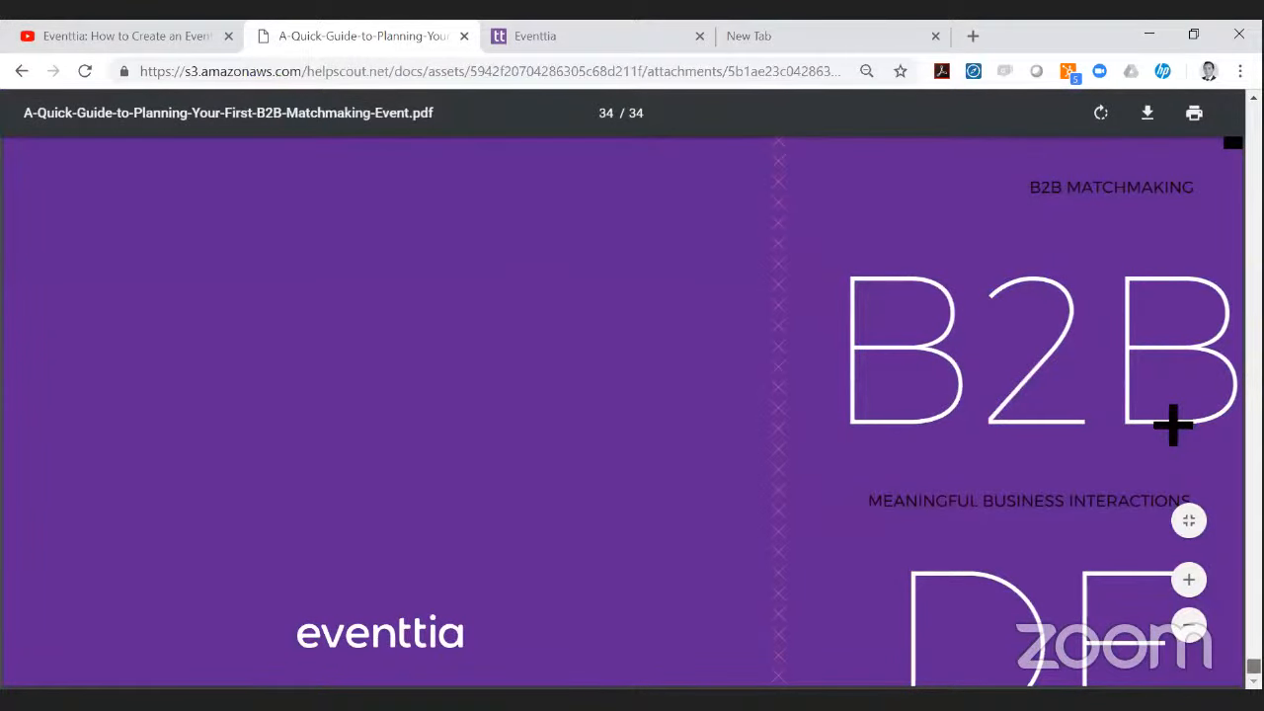
pyautogui.press('Home')
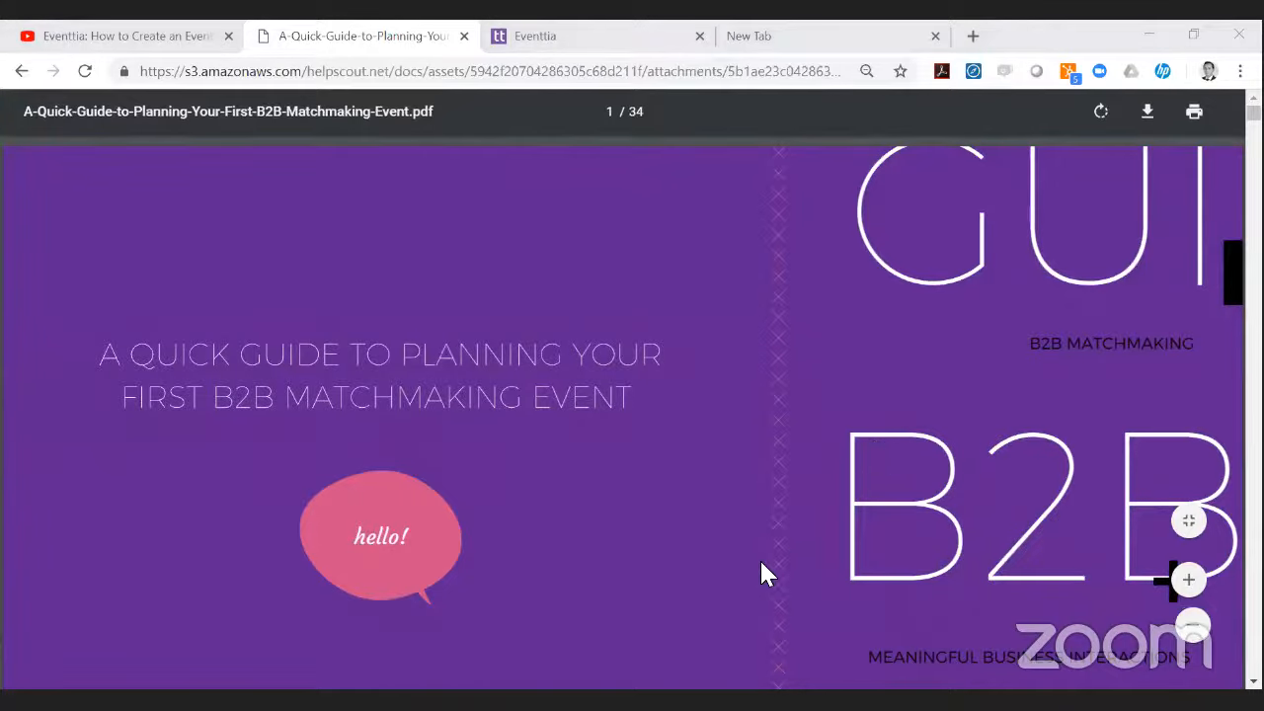
pyautogui.hotkey('alt', 'Tab')
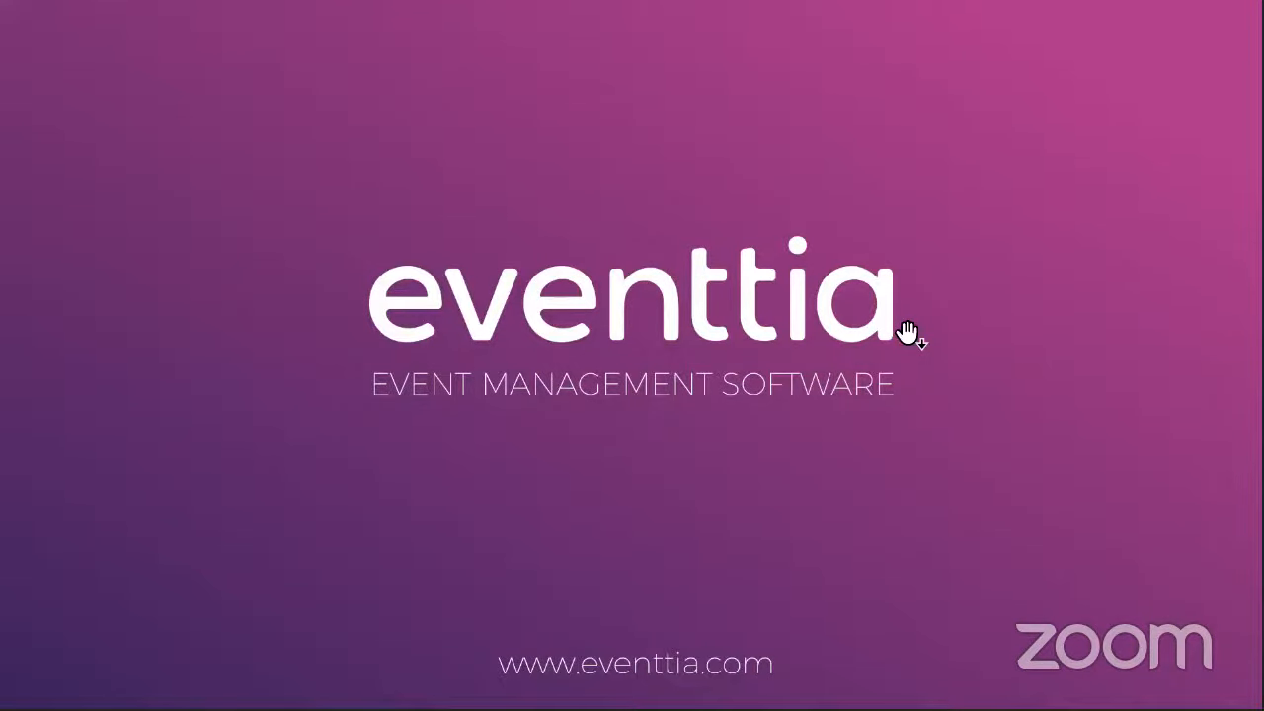